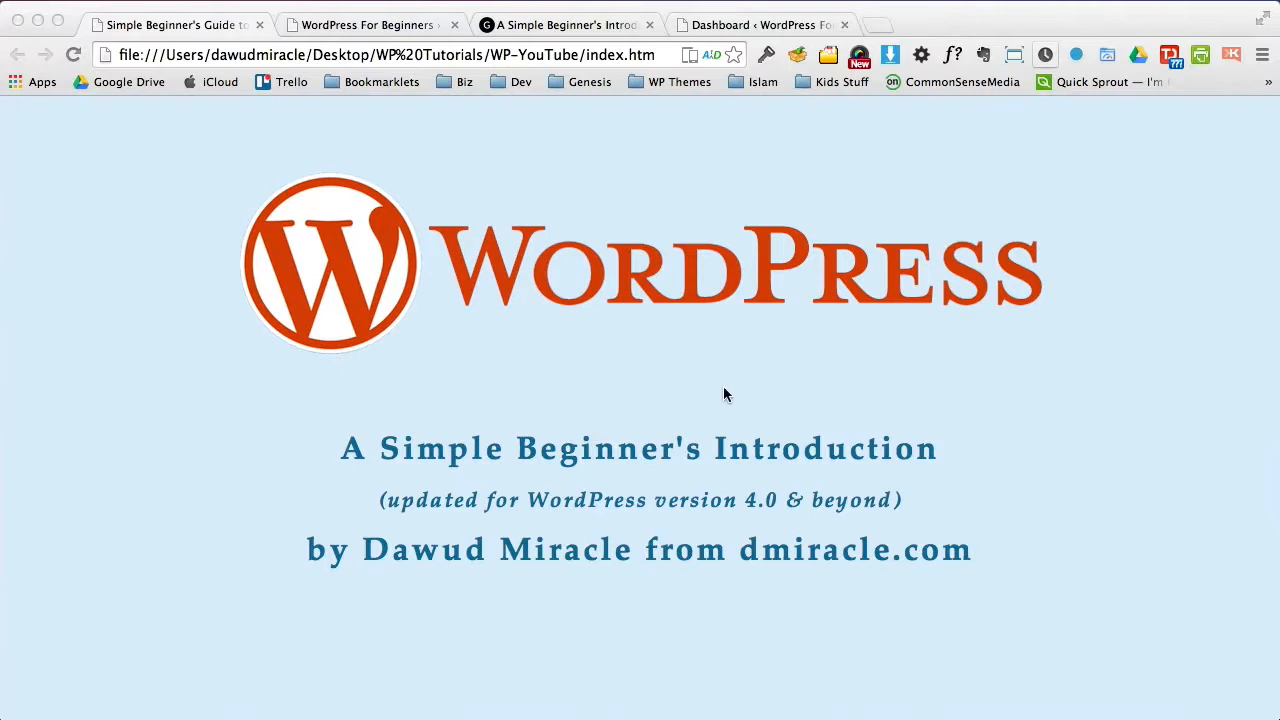
Step: Examine the public WordPress For Beginners home page, from its header and navigation through the body content and sidebar
{"action": "left_click", "coordinate": [567, 30]}
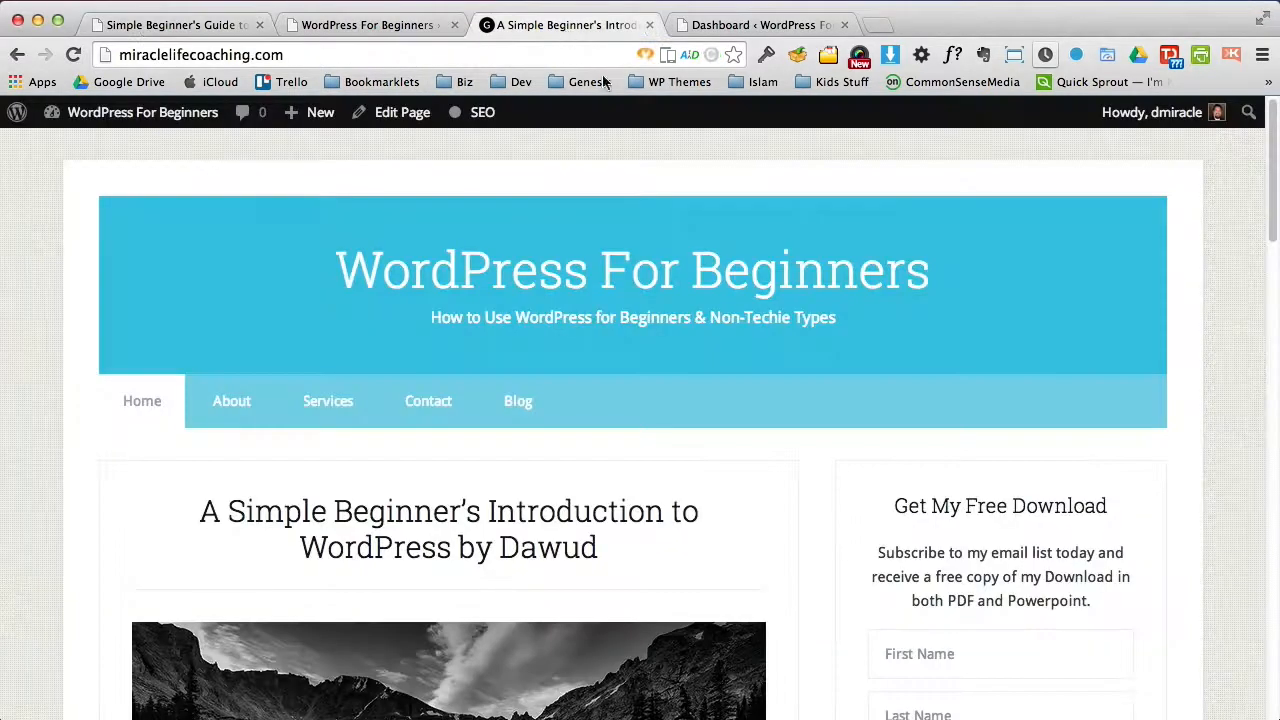
{"action": "mouse_move", "coordinate": [1266, 215]}
{"action": "left_mouse_down"}
{"action": "mouse_move", "coordinate": [1268, 575]}
{"action": "mouse_move", "coordinate": [1276, 195]}
{"action": "left_mouse_up"}
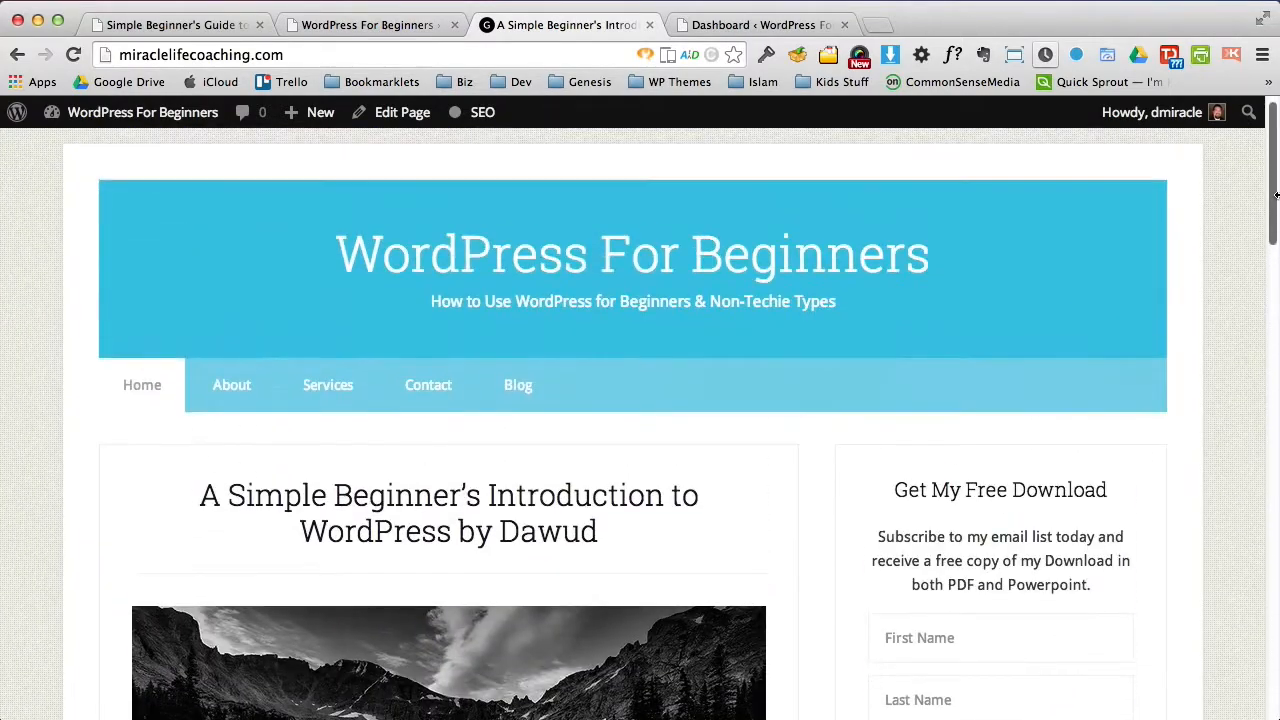
{"action": "scroll", "coordinate": [476, 357], "scroll_direction": "down", "scroll_amount": 5}
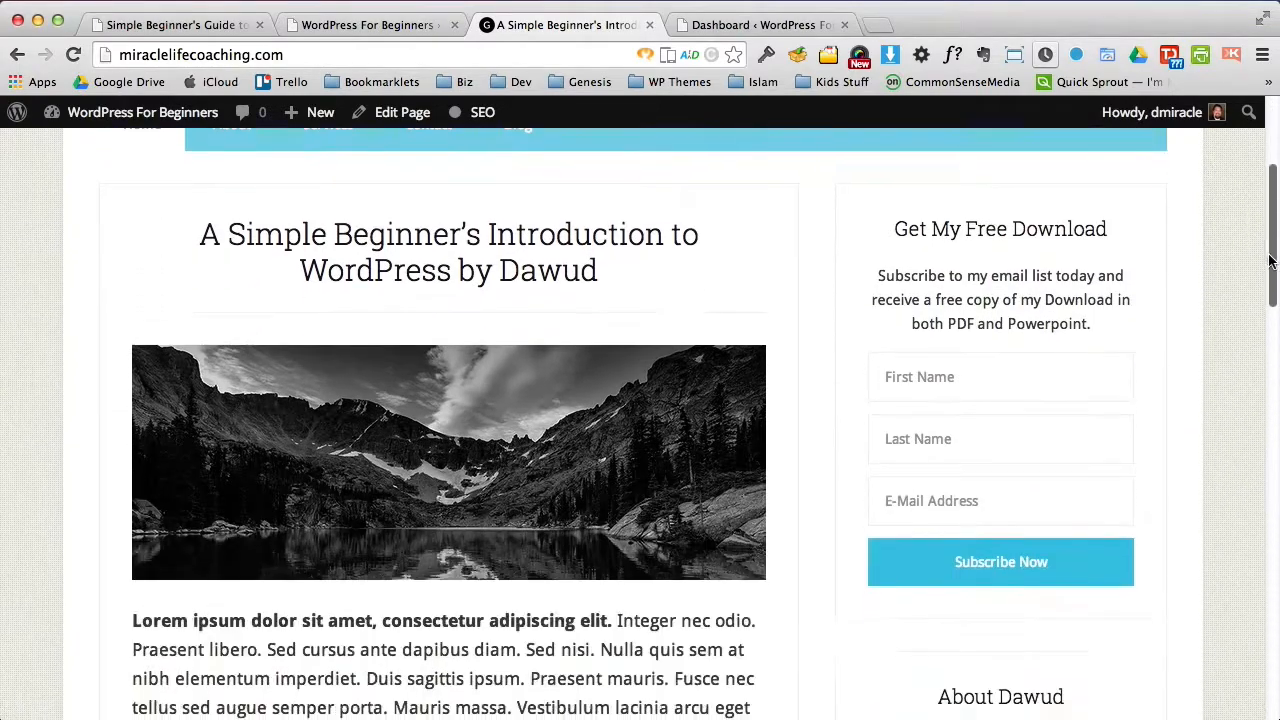
{"action": "scroll", "coordinate": [220, 570], "scroll_direction": "down", "scroll_amount": 7}
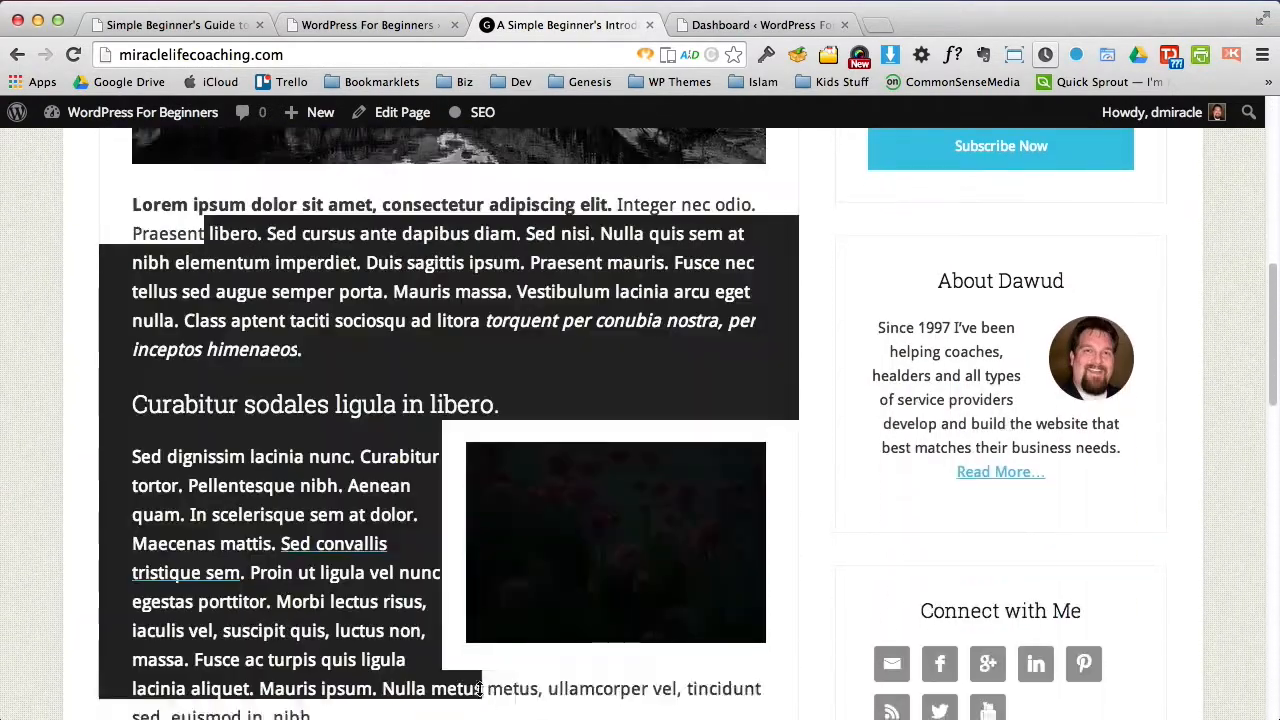
{"action": "scroll", "coordinate": [677, 423], "scroll_direction": "down", "scroll_amount": 4}
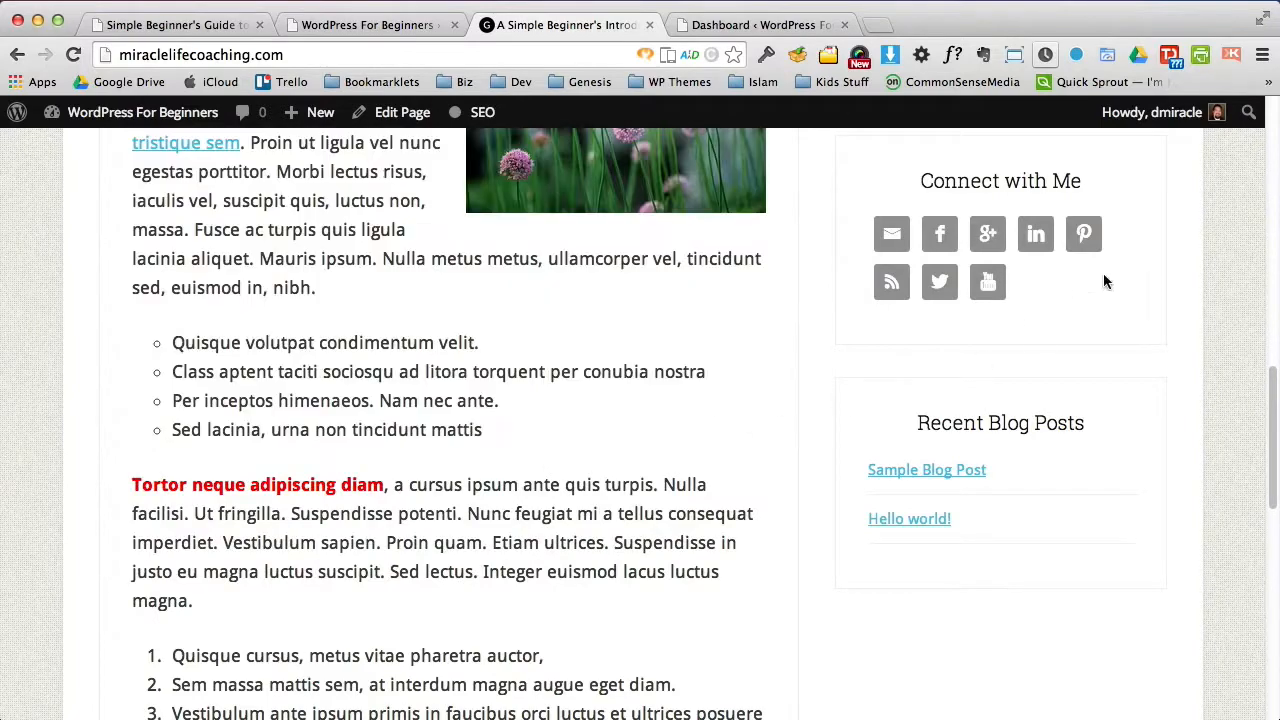
{"action": "left_click", "coordinate": [1272, 127]}
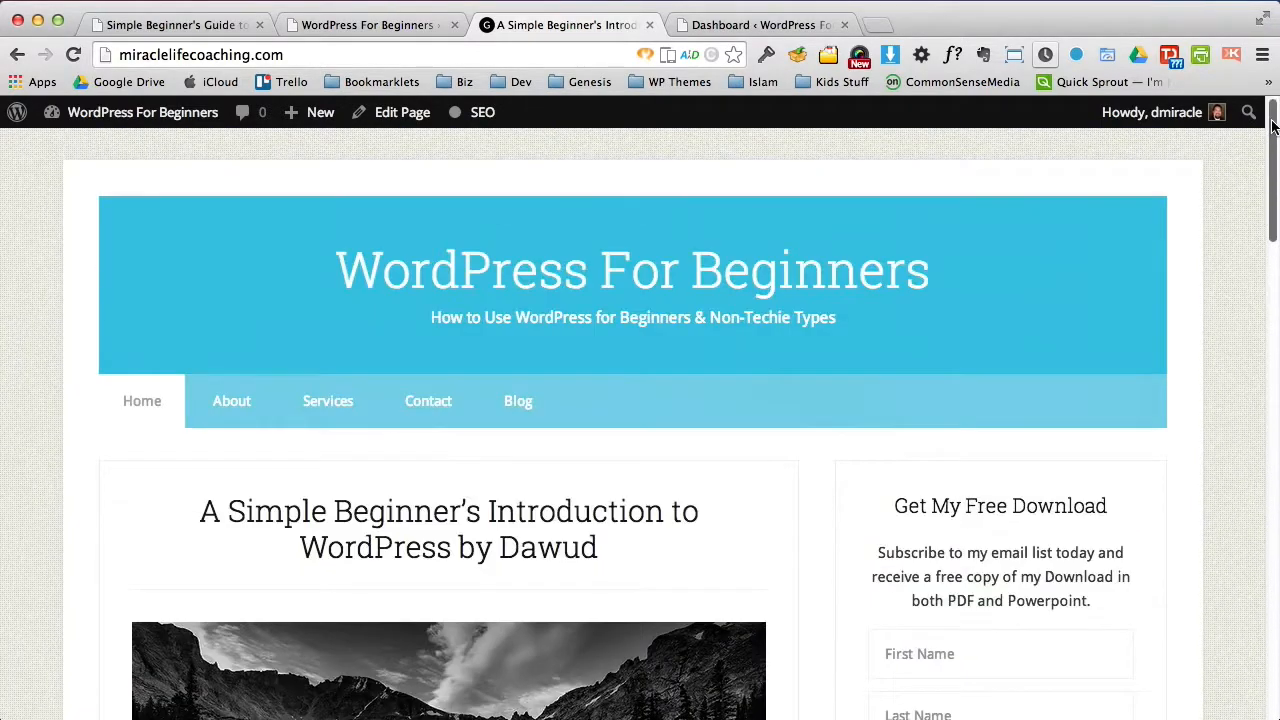
{"action": "mouse_move", "coordinate": [1272, 128]}
{"action": "left_mouse_down"}
{"action": "mouse_move", "coordinate": [1270, 209]}
{"action": "mouse_move", "coordinate": [1270, 128]}
{"action": "left_mouse_up"}
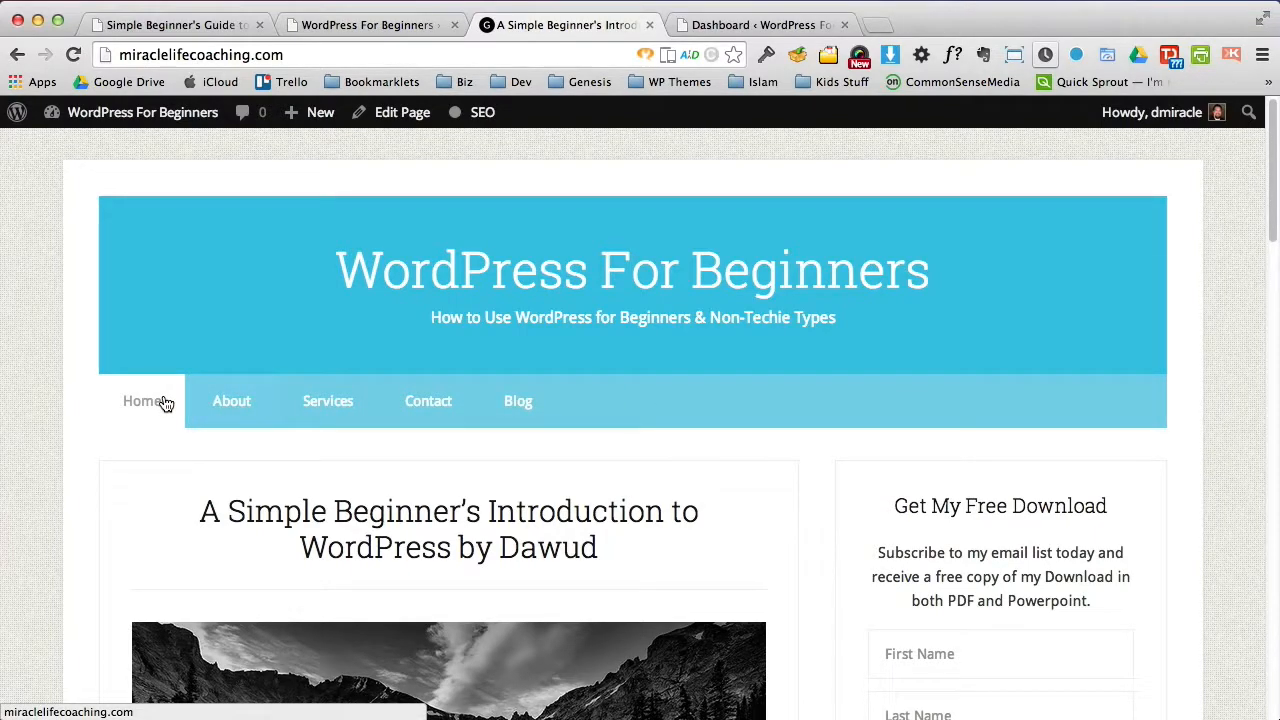
Step: Browse the public site's About, Home, Services, Contact and Blog pages
{"action": "left_click", "coordinate": [225, 407]}
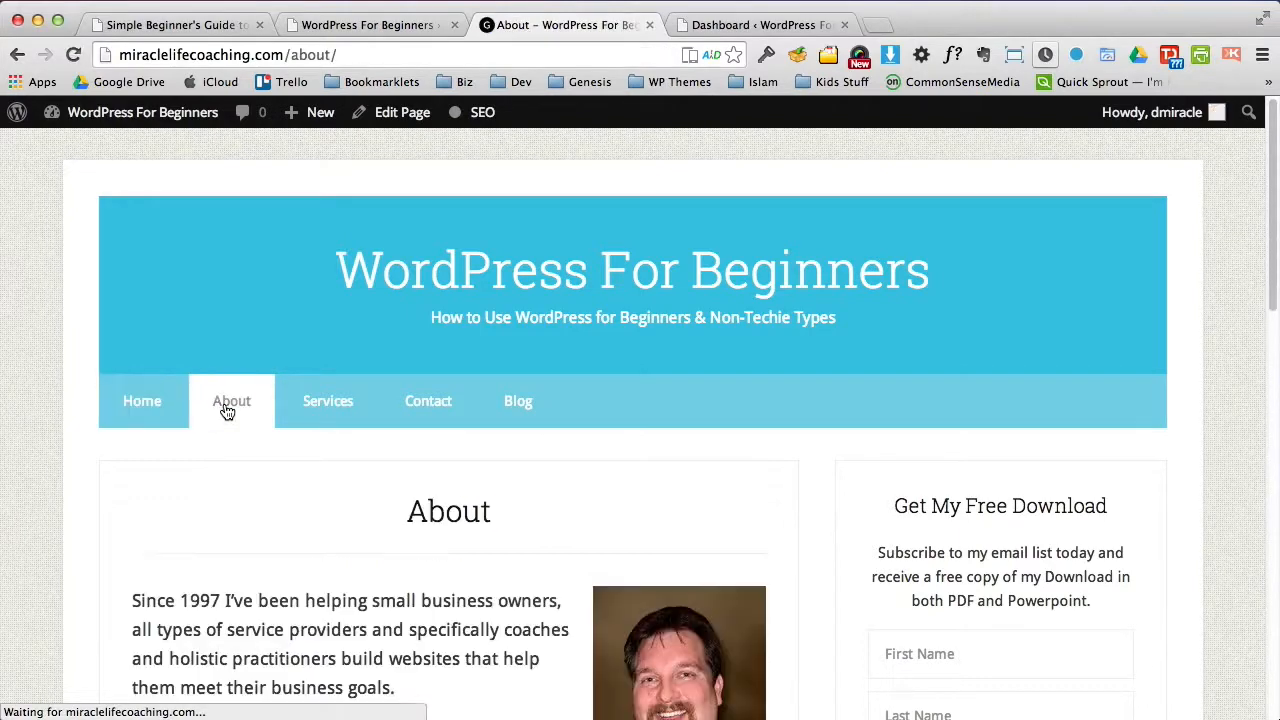
{"action": "left_click", "coordinate": [150, 407]}
{"action": "left_click", "coordinate": [220, 408]}
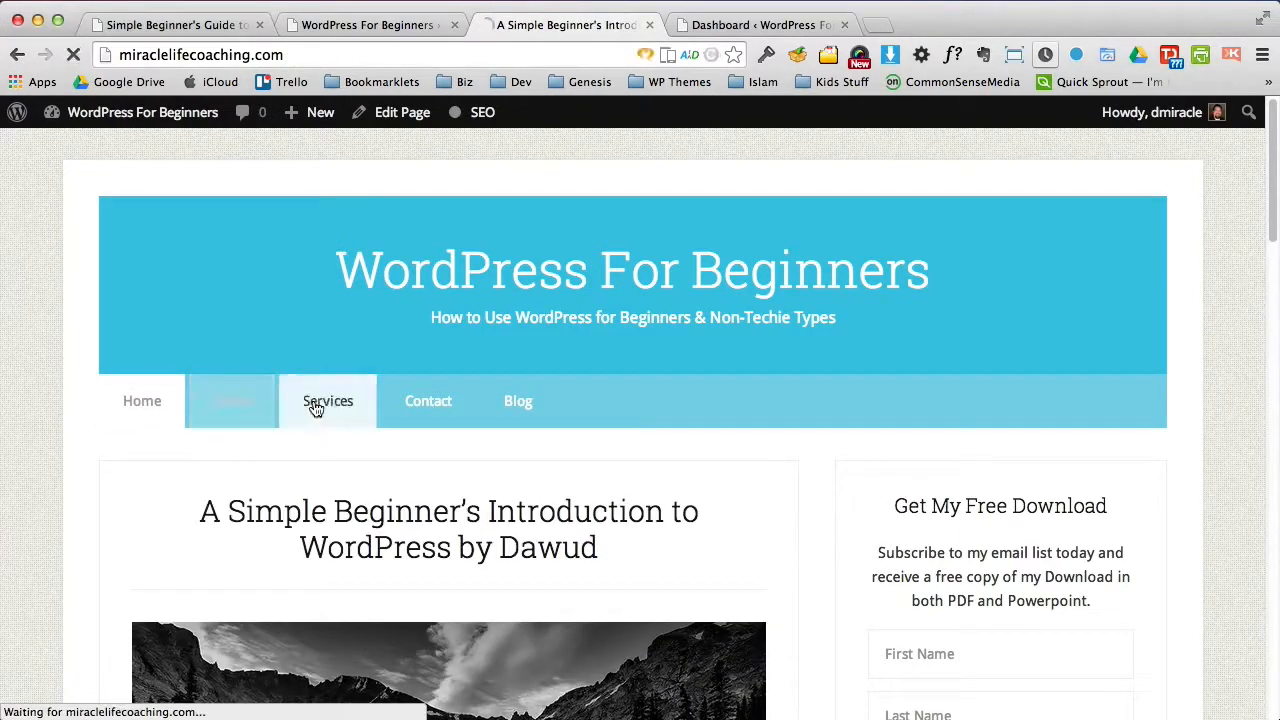
{"action": "left_click", "coordinate": [325, 406]}
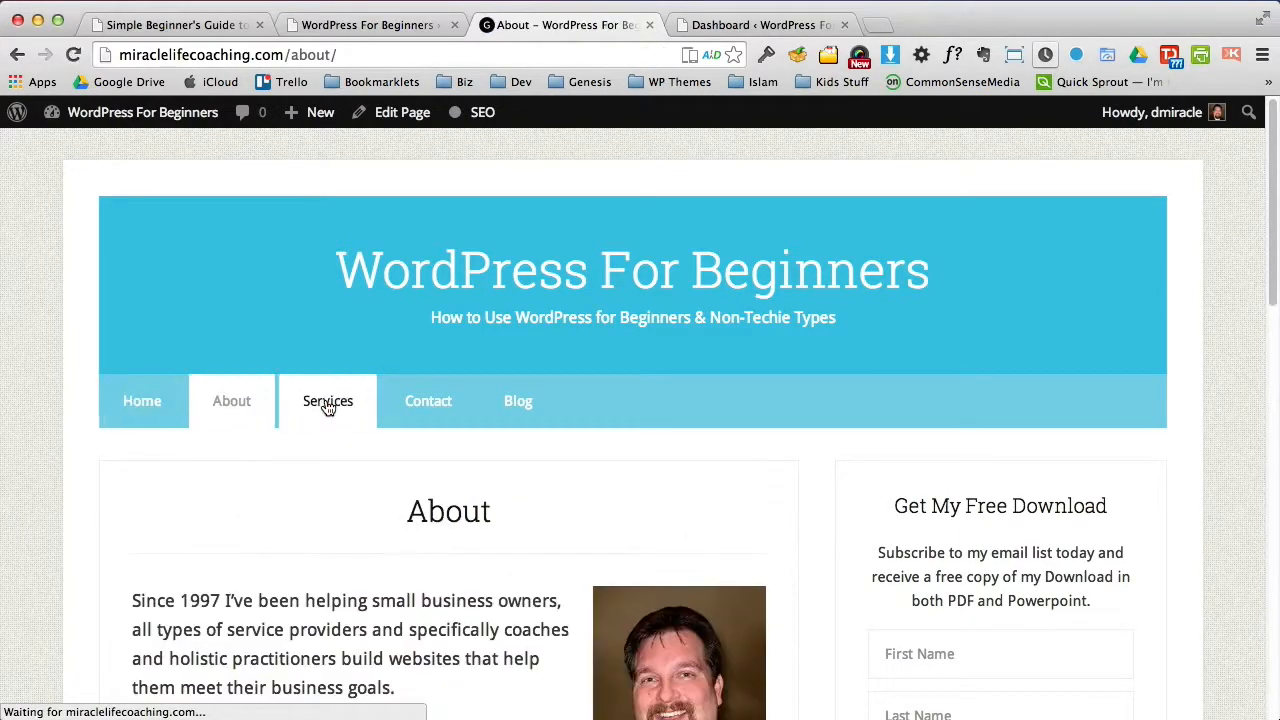
{"action": "left_click", "coordinate": [454, 412]}
{"action": "left_click", "coordinate": [521, 404]}
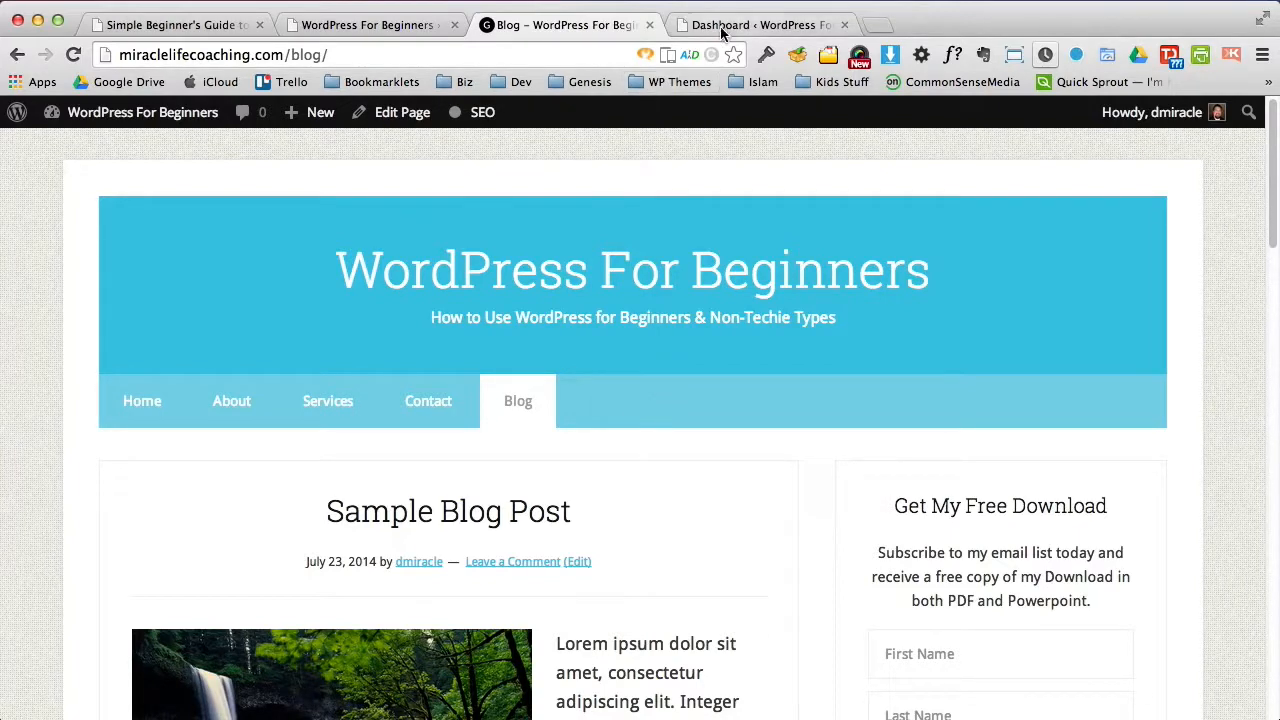
Step: Fill in the username and the account password on the site's WordPress login form
{"action": "left_click", "coordinate": [370, 27]}
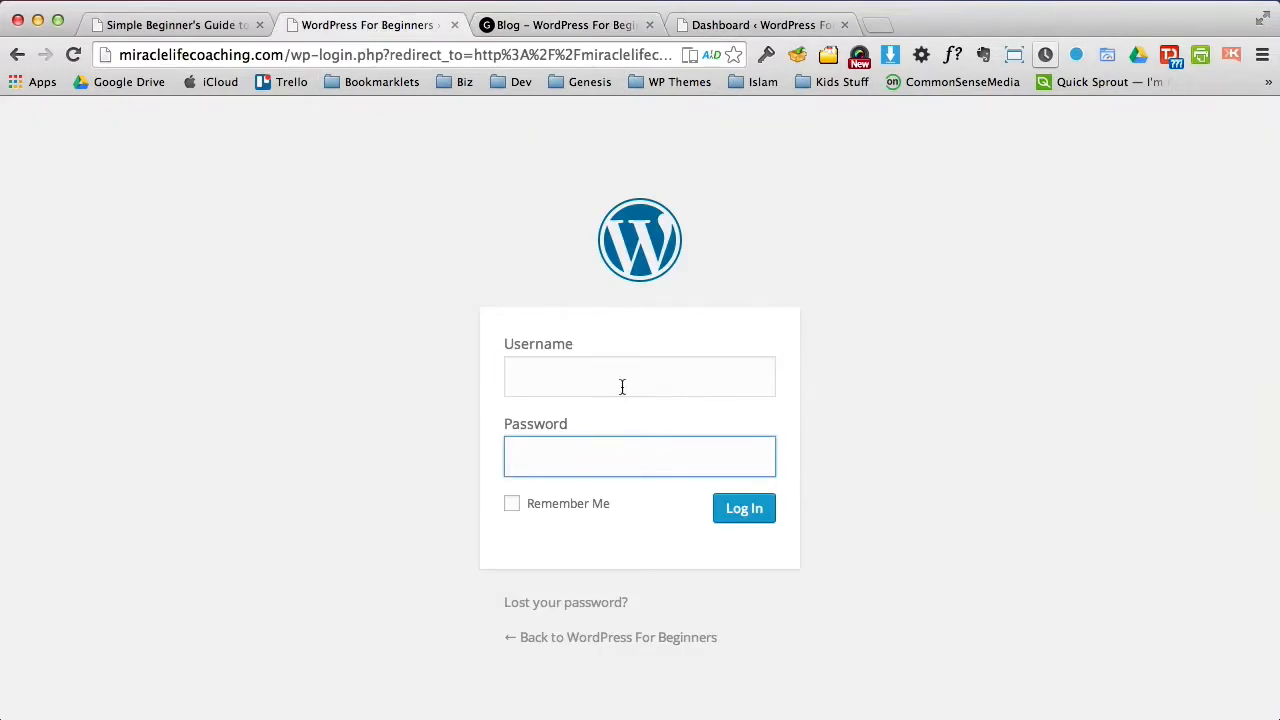
{"action": "left_click", "coordinate": [622, 386]}
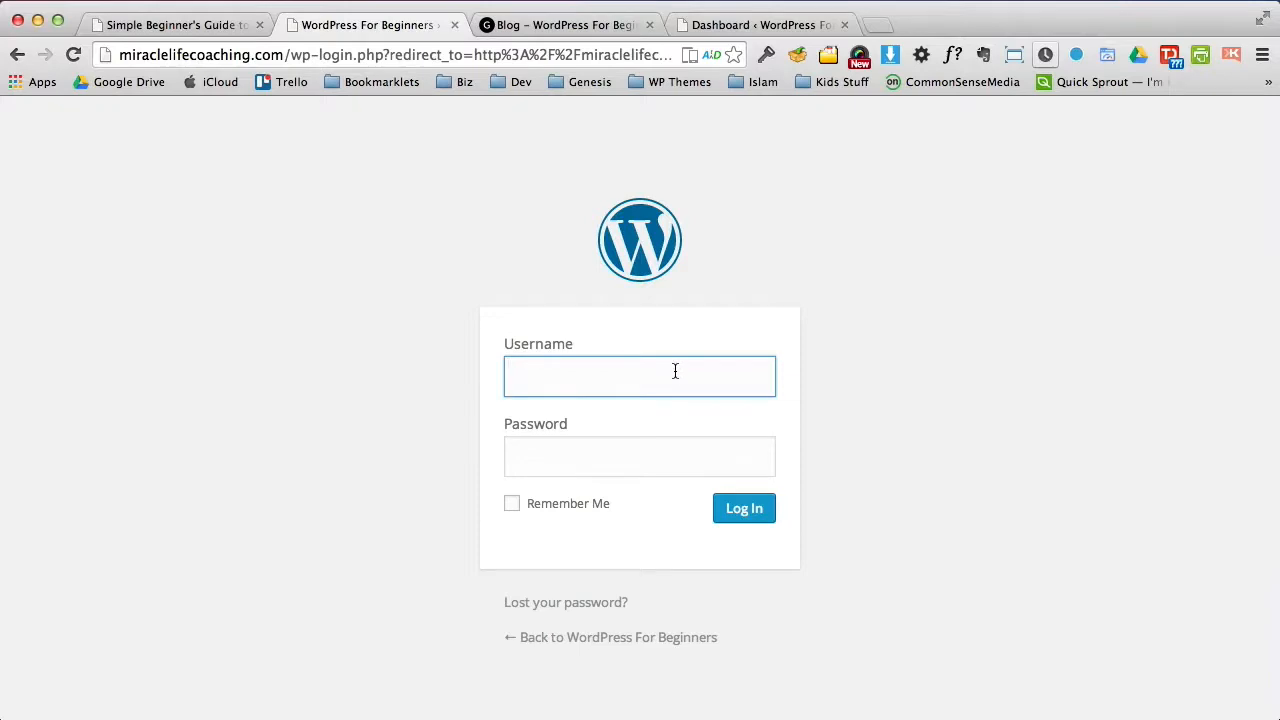
{"action": "type", "text": "username"}
{"action": "key", "text": "Tab"}
{"action": "type", "text": "*********"}
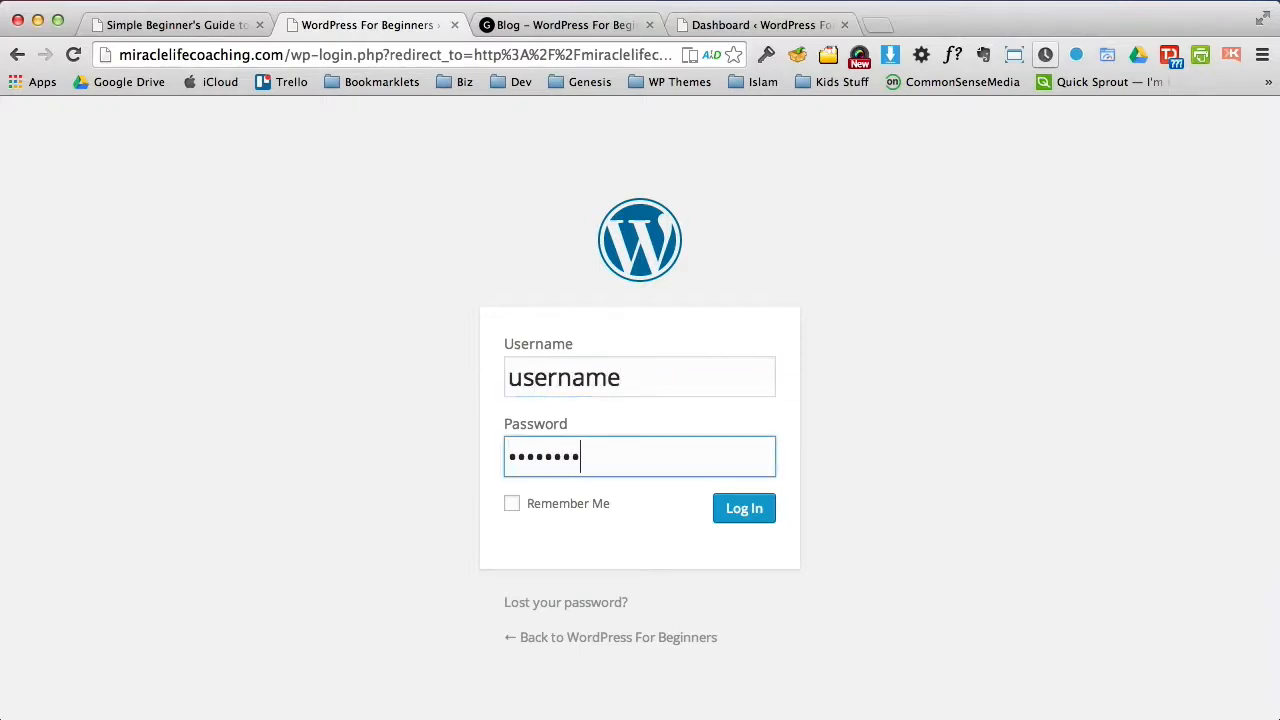
Step: View the WordPress admin dashboard, and return the public site to its Home page
{"action": "left_click", "coordinate": [773, 28]}
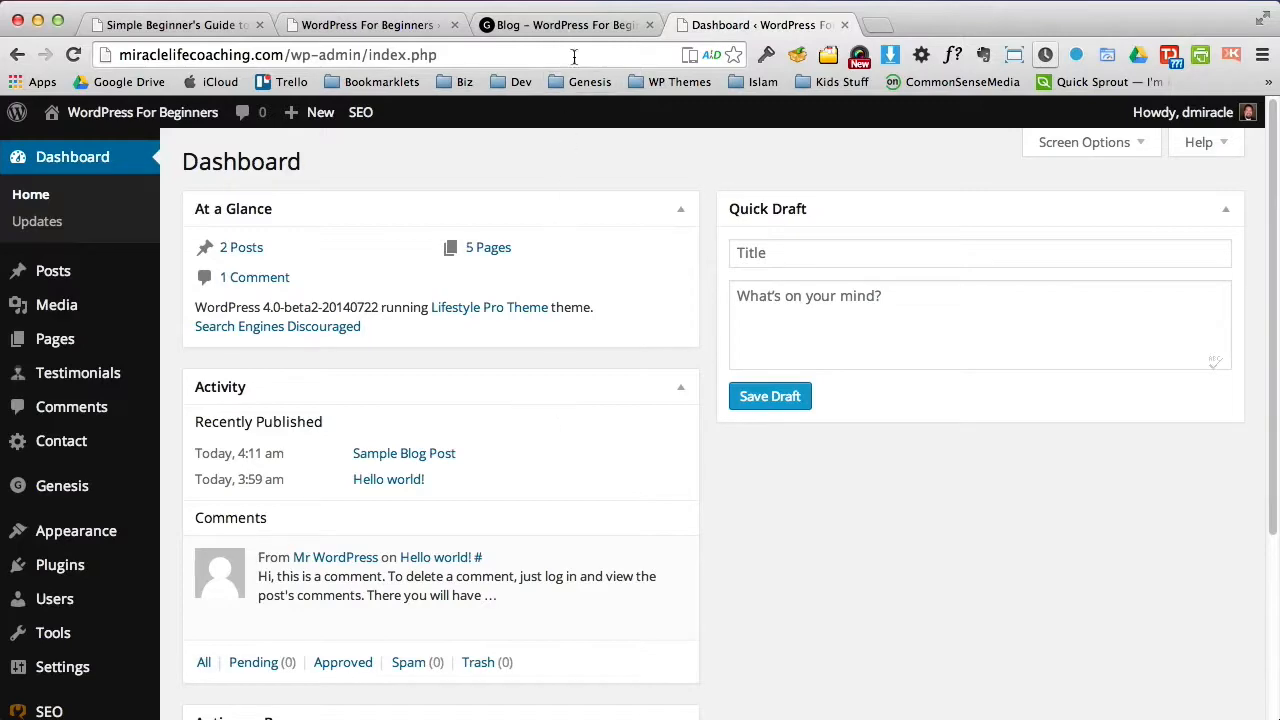
{"action": "left_click", "coordinate": [566, 25]}
{"action": "left_click", "coordinate": [155, 410]}
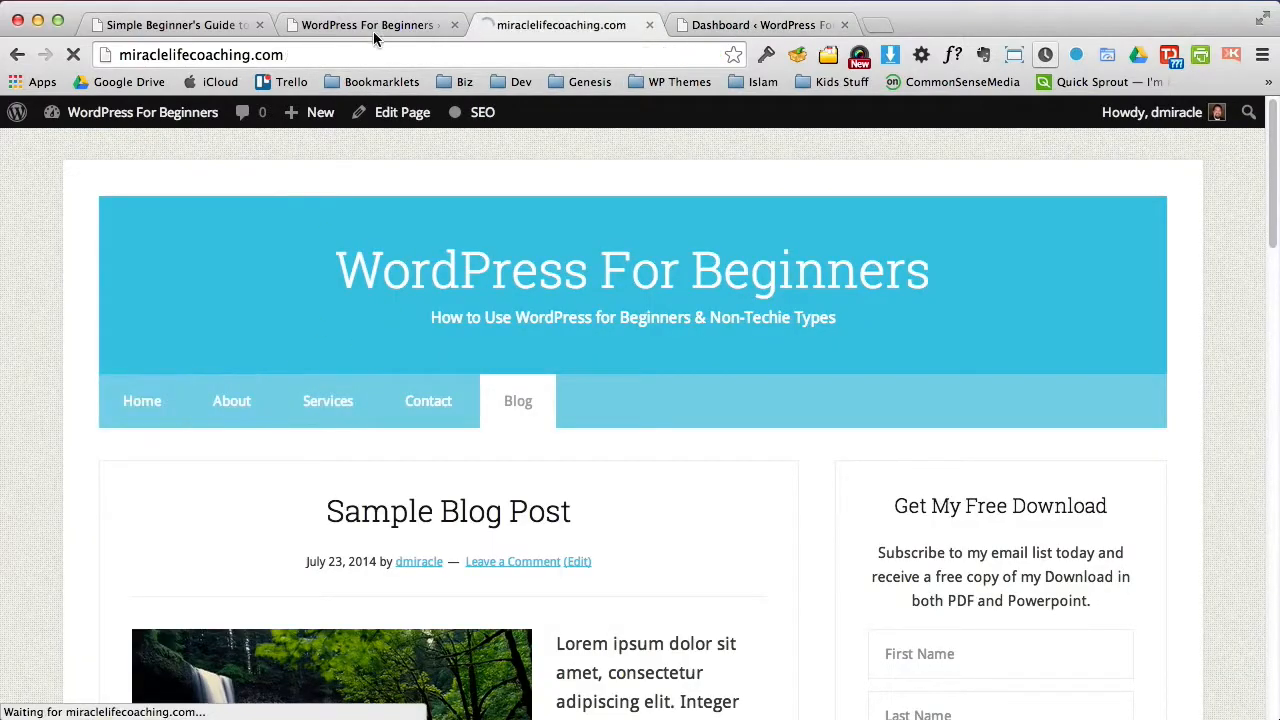
Step: Compare the public home page with the WordPress admin dashboard, finishing on the dashboard
{"action": "left_click", "coordinate": [750, 25]}
{"action": "left_click", "coordinate": [586, 25]}
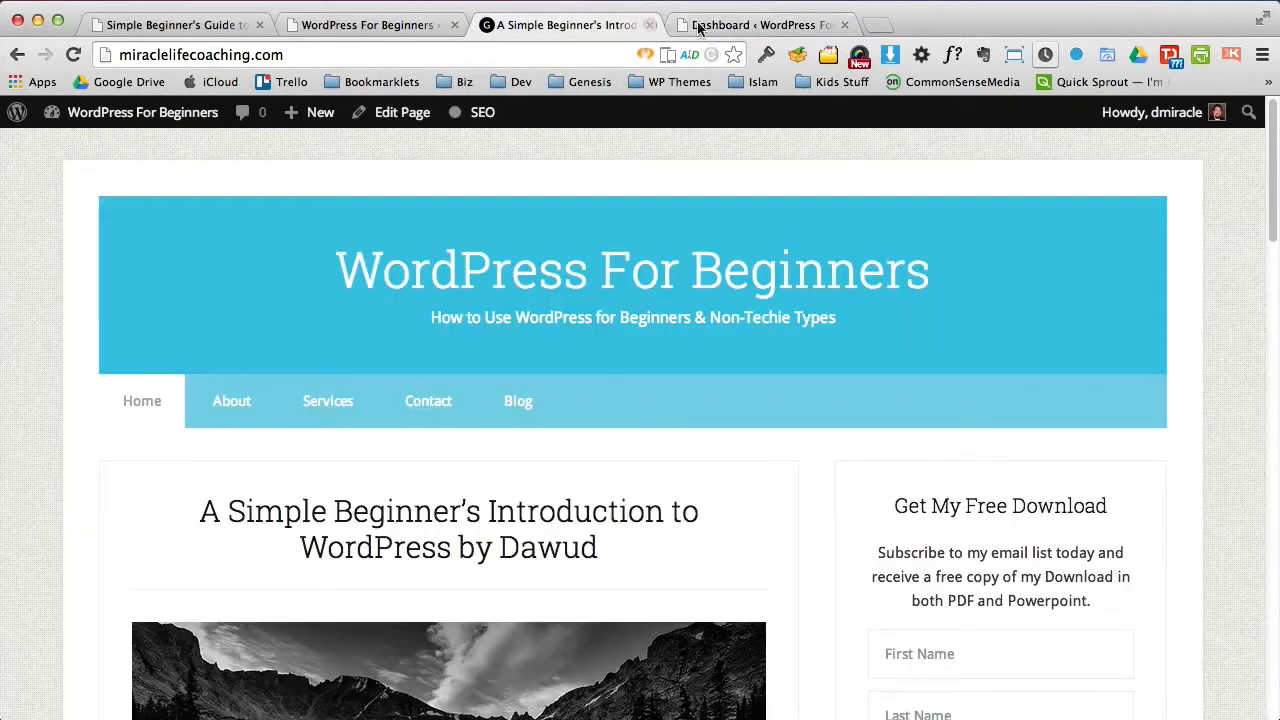
{"action": "left_click", "coordinate": [726, 25]}
{"action": "left_click", "coordinate": [577, 27]}
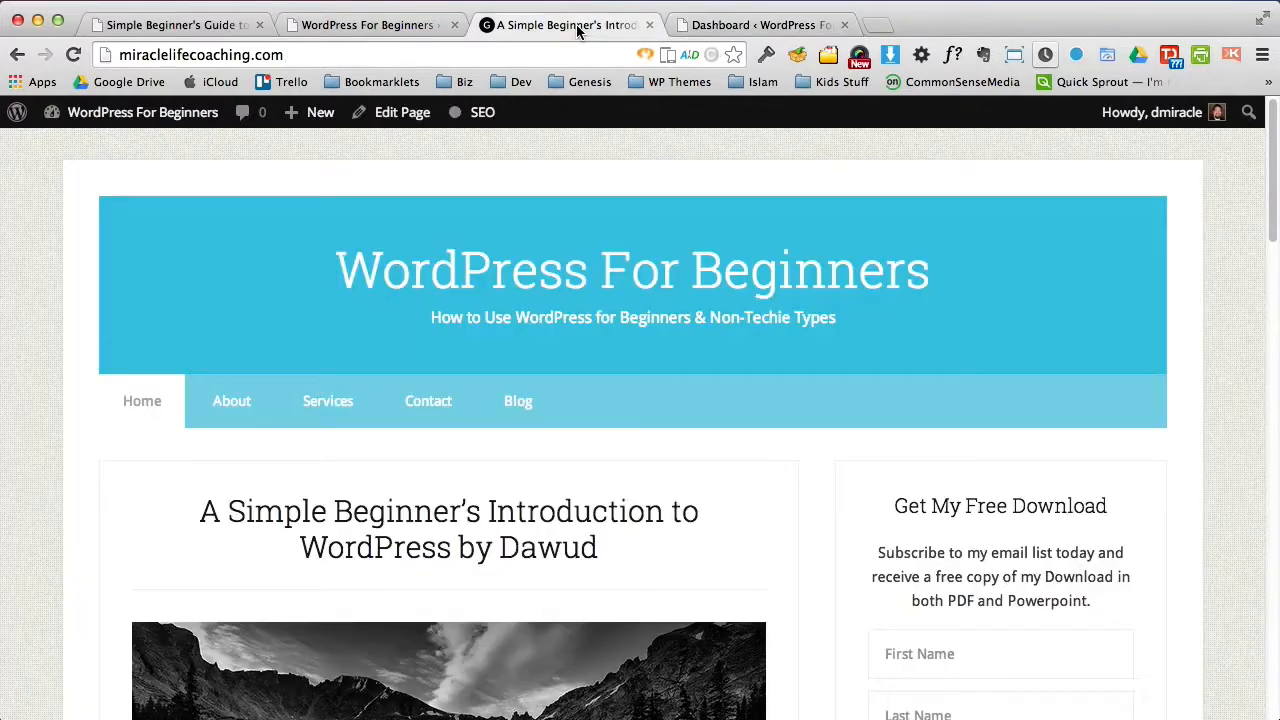
{"action": "left_click", "coordinate": [714, 25]}
{"action": "left_click", "coordinate": [580, 25]}
{"action": "left_click", "coordinate": [727, 26]}
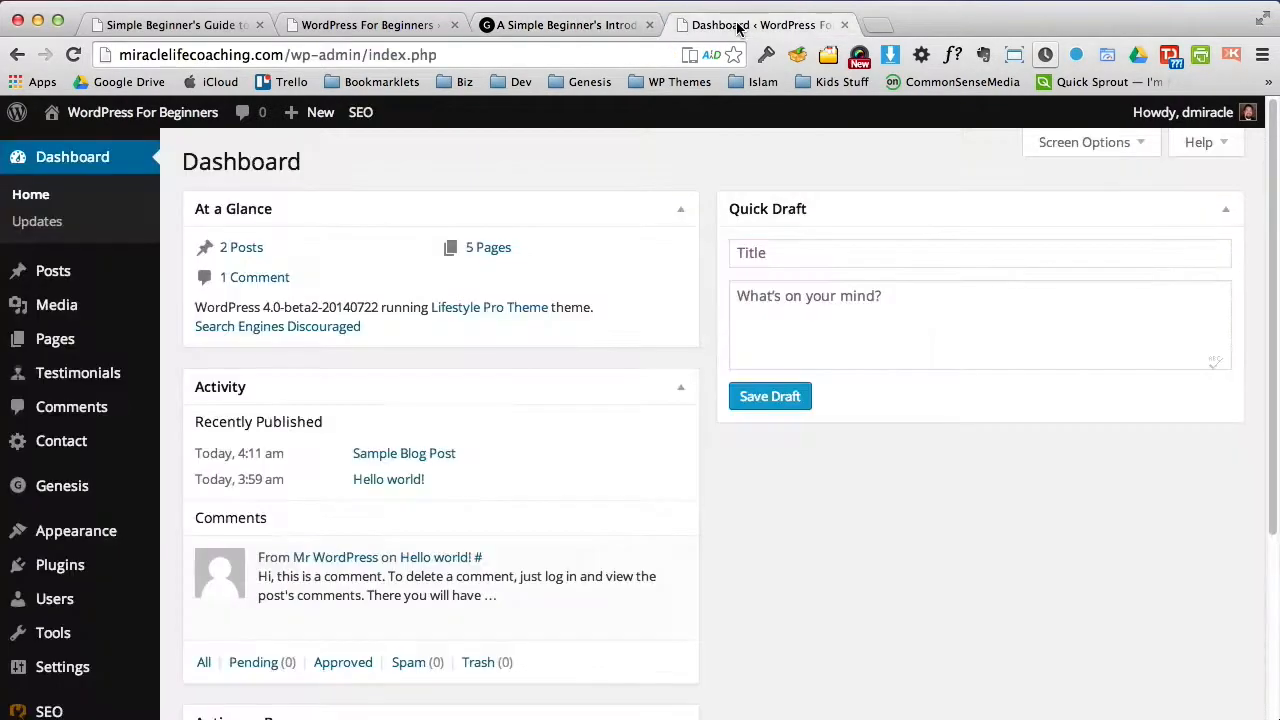
{"action": "left_click", "coordinate": [578, 27]}
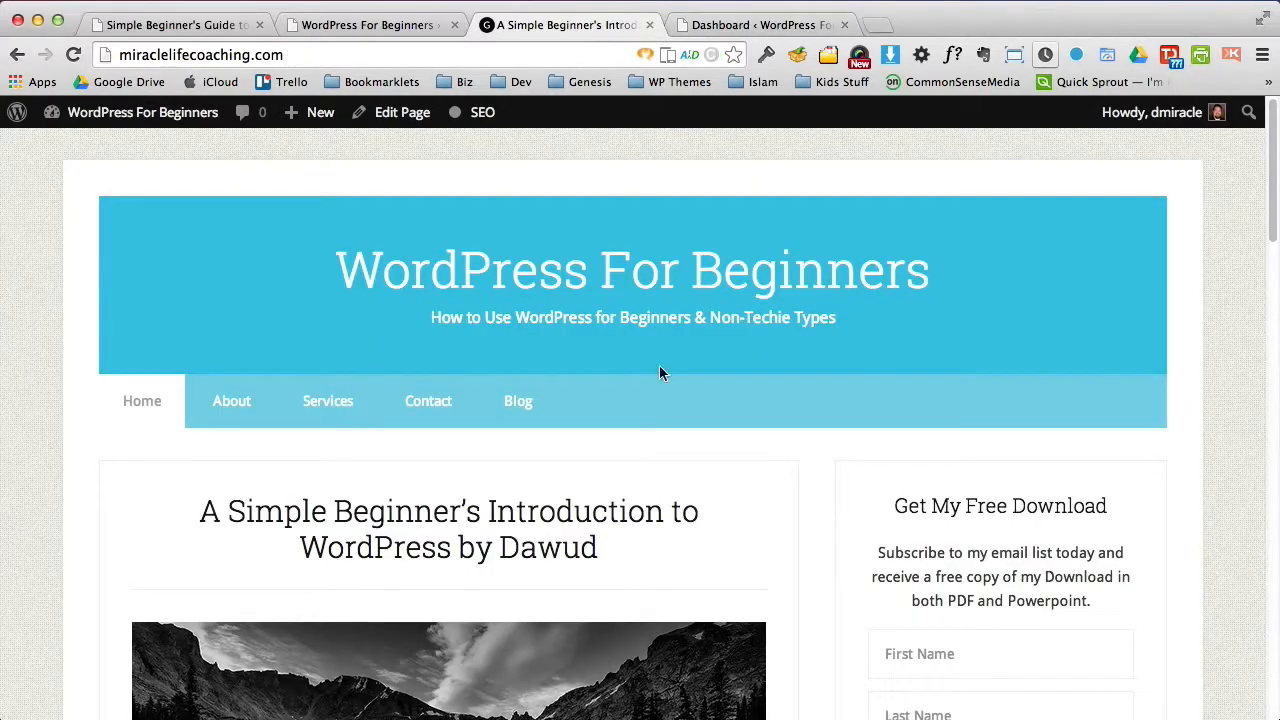
{"action": "left_click", "coordinate": [738, 28]}
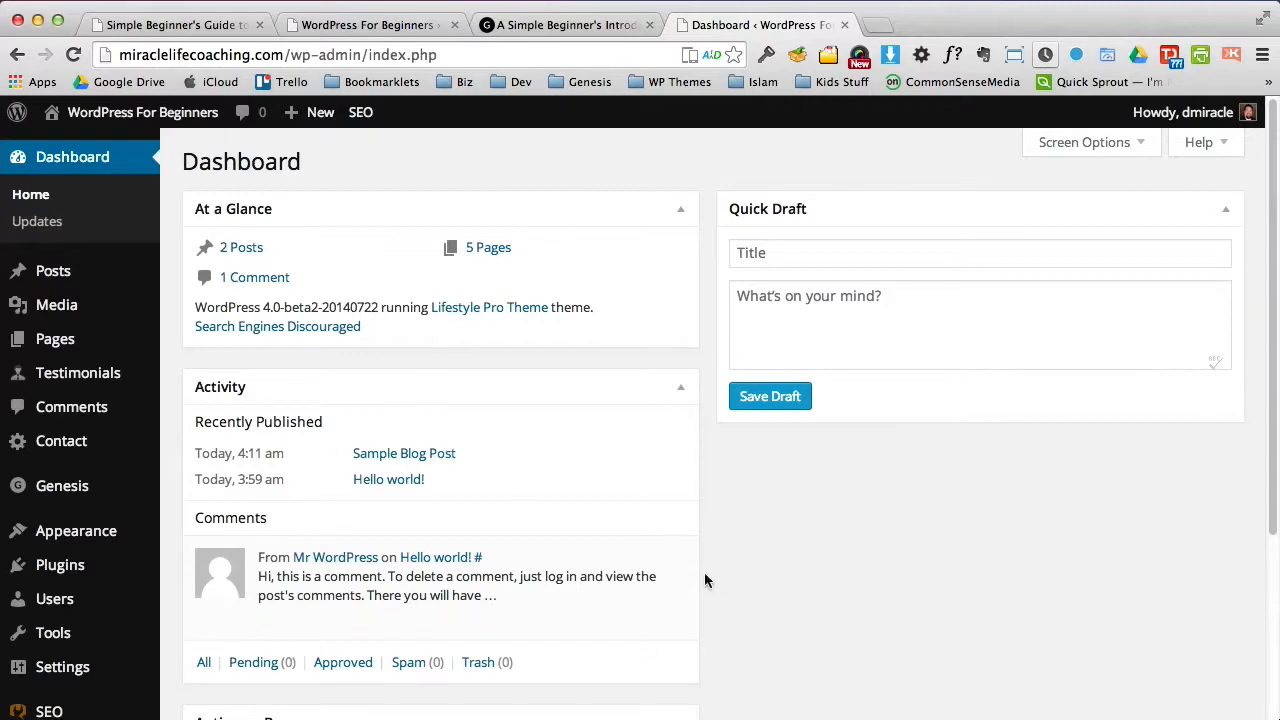
{"action": "left_click", "coordinate": [548, 24]}
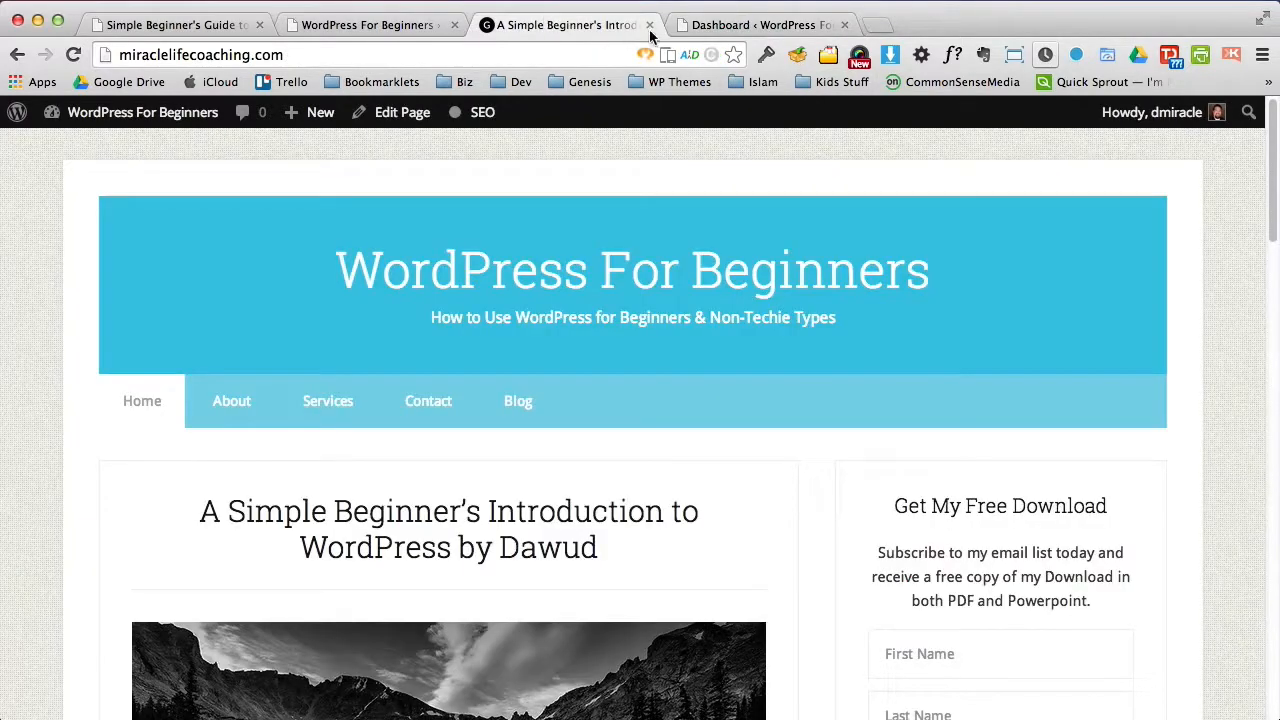
{"action": "left_click", "coordinate": [737, 27]}
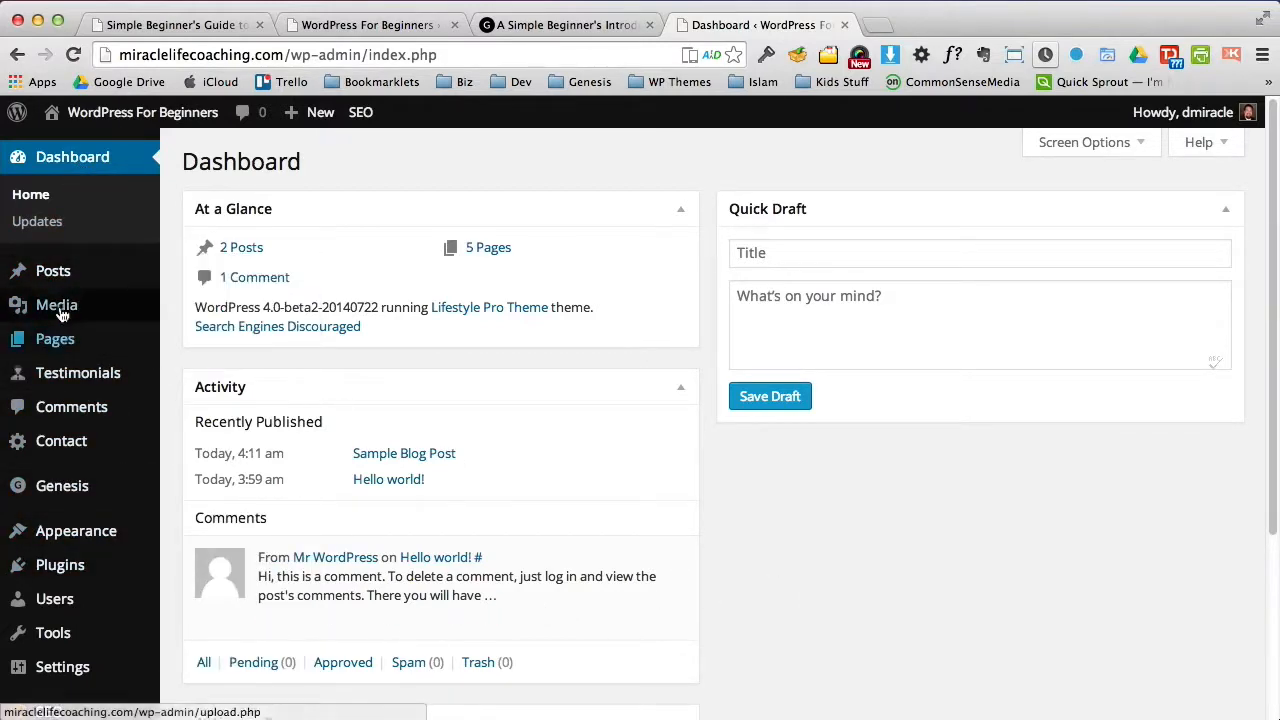
Step: Review the Posts options and the Media Library, and open the list of all pages
{"action": "mouse_move", "coordinate": [60, 283]}
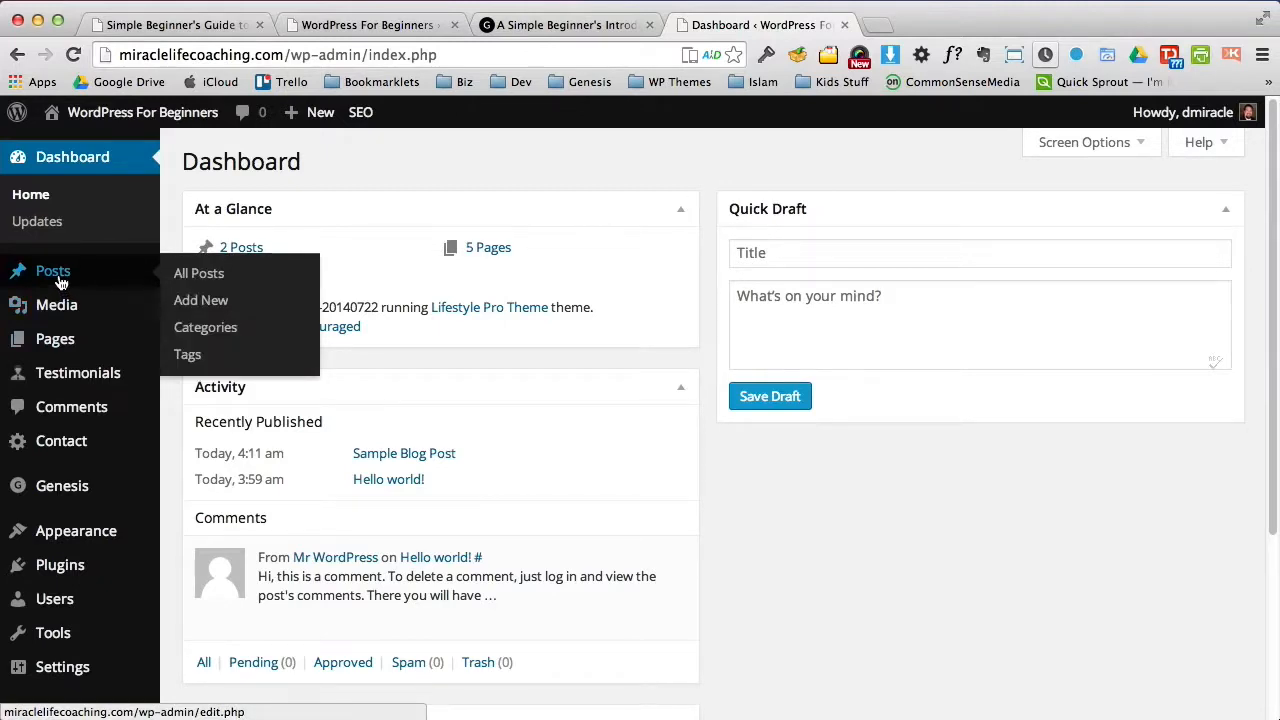
{"action": "left_click", "coordinate": [58, 305]}
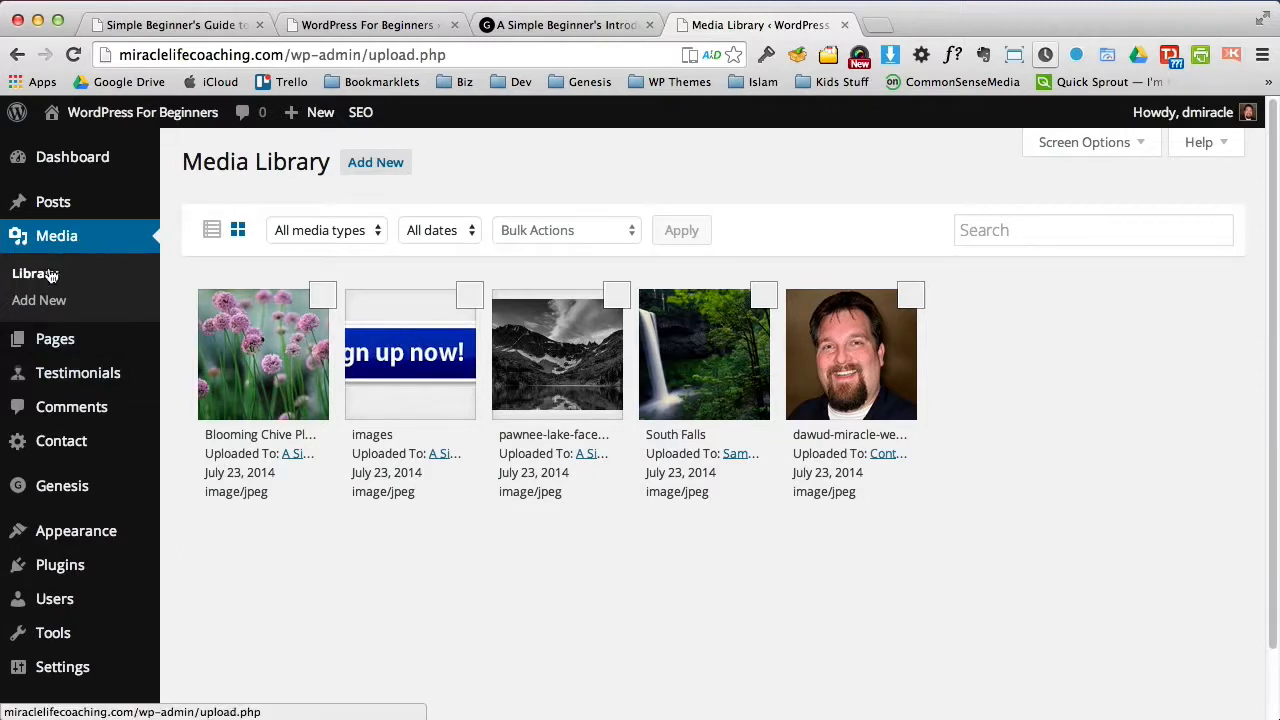
{"action": "mouse_move", "coordinate": [44, 342]}
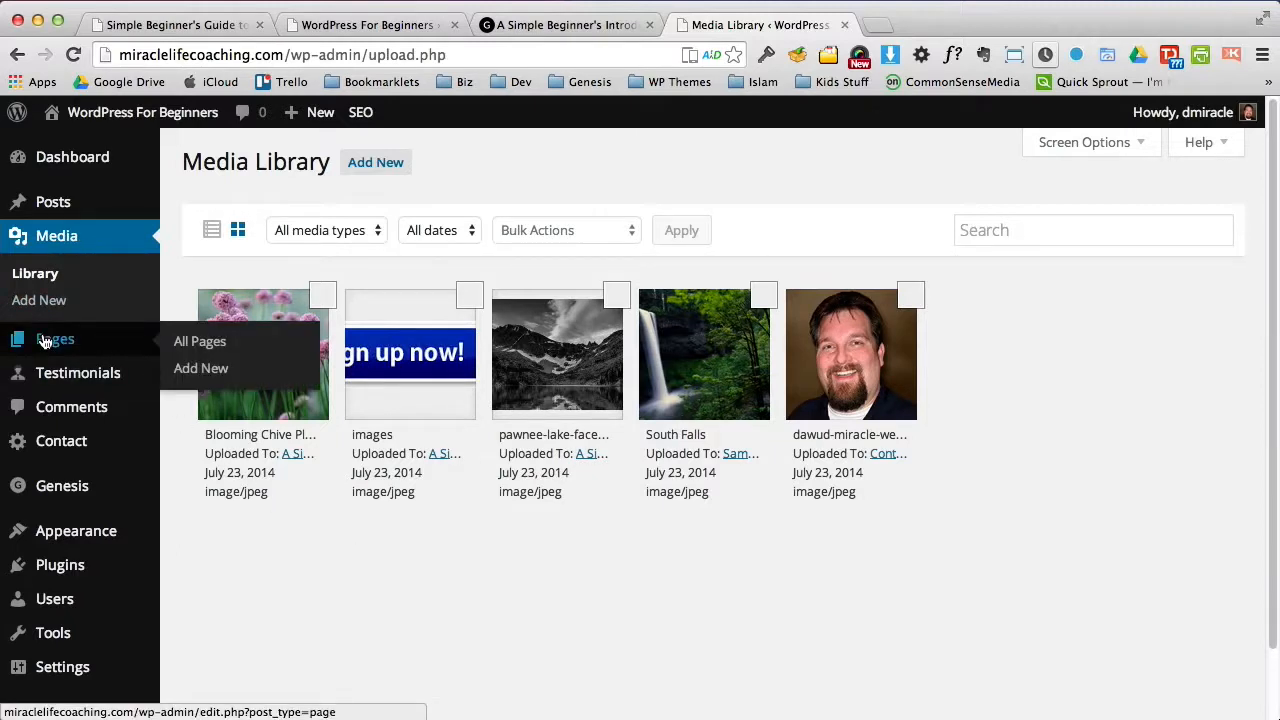
{"action": "left_click", "coordinate": [44, 342]}
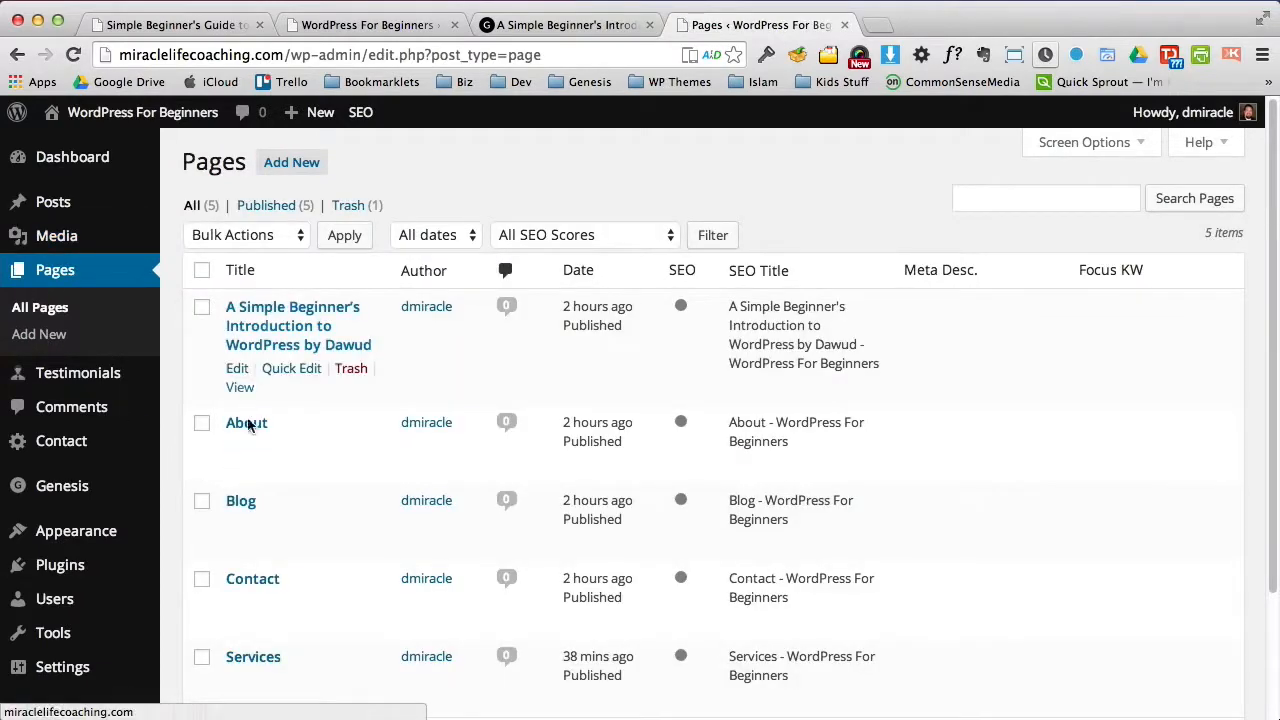
Step: Compare the admin page list with the public site's navigation and check the title text on the home page
{"action": "left_click", "coordinate": [535, 30]}
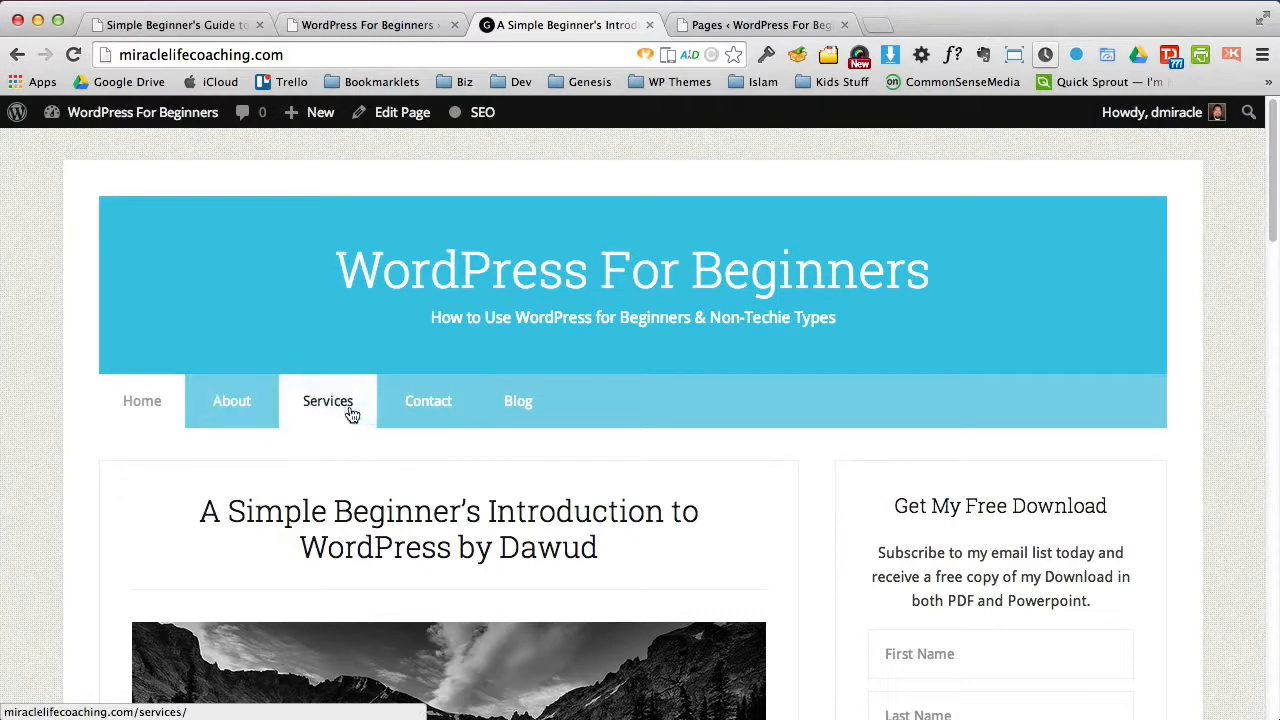
{"action": "left_click", "coordinate": [760, 25]}
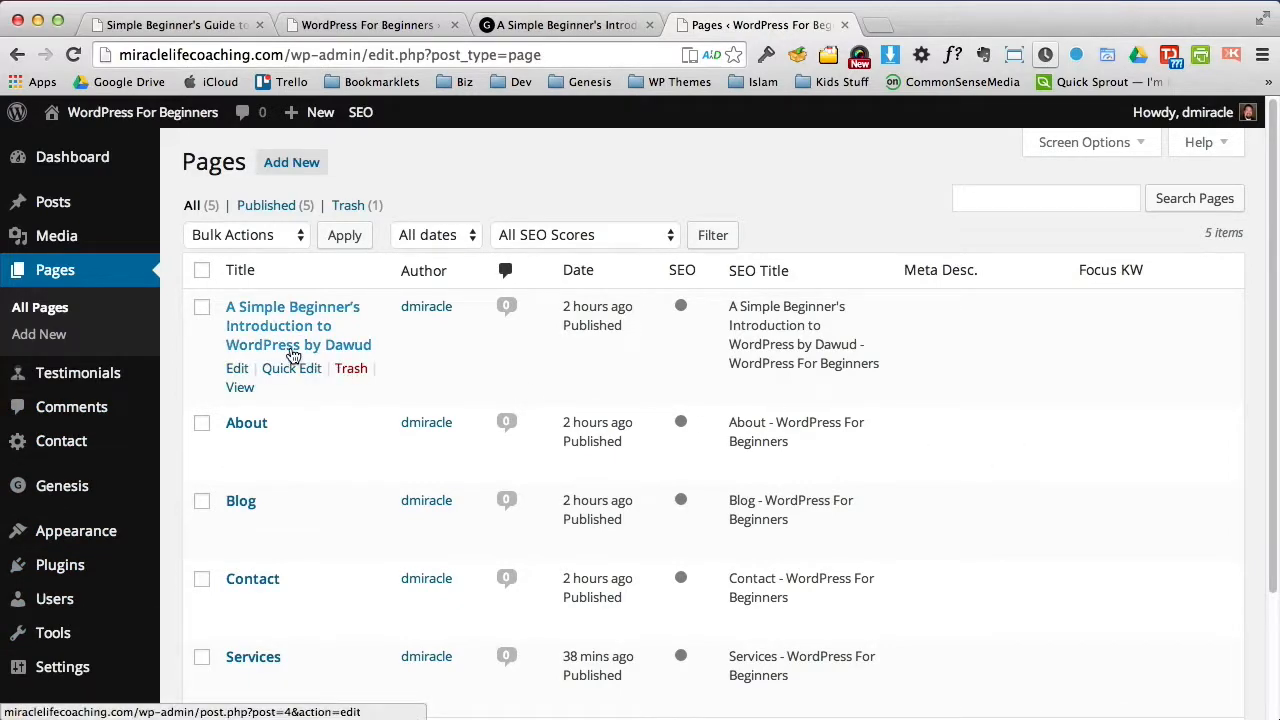
{"action": "left_click", "coordinate": [535, 25]}
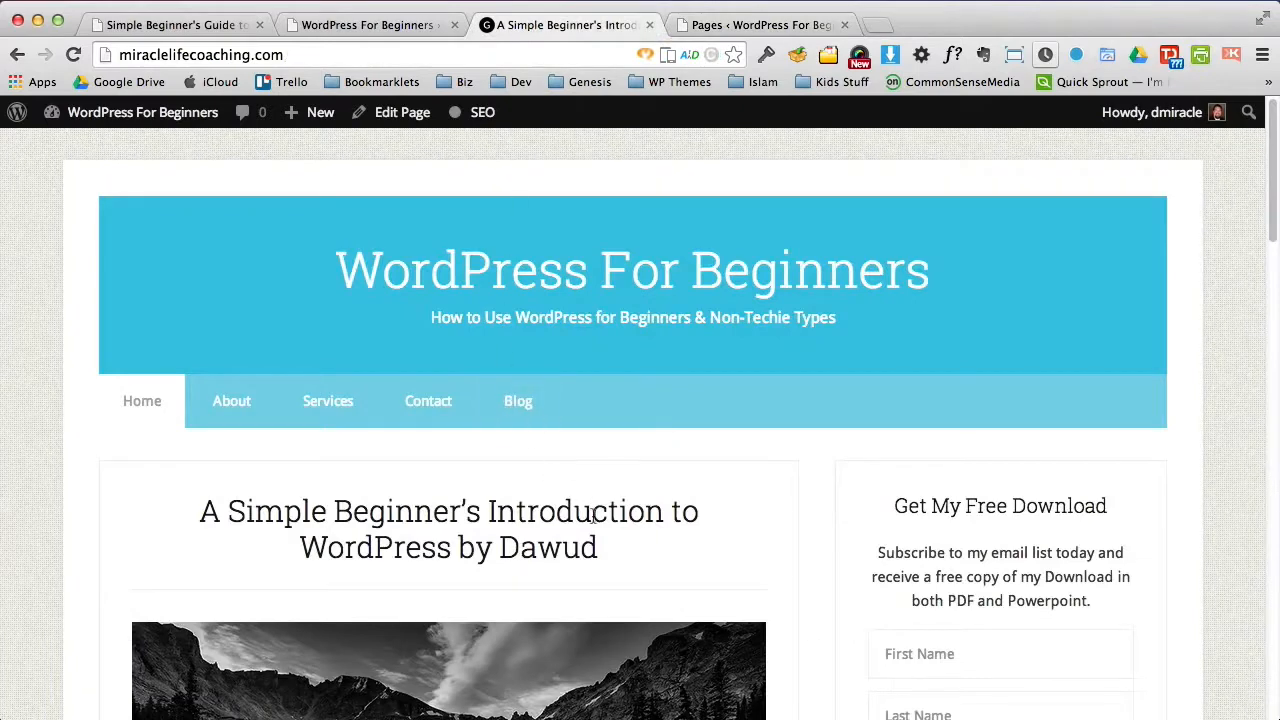
{"action": "left_click_drag", "start_coordinate": [615, 555], "coordinate": [192, 512]}
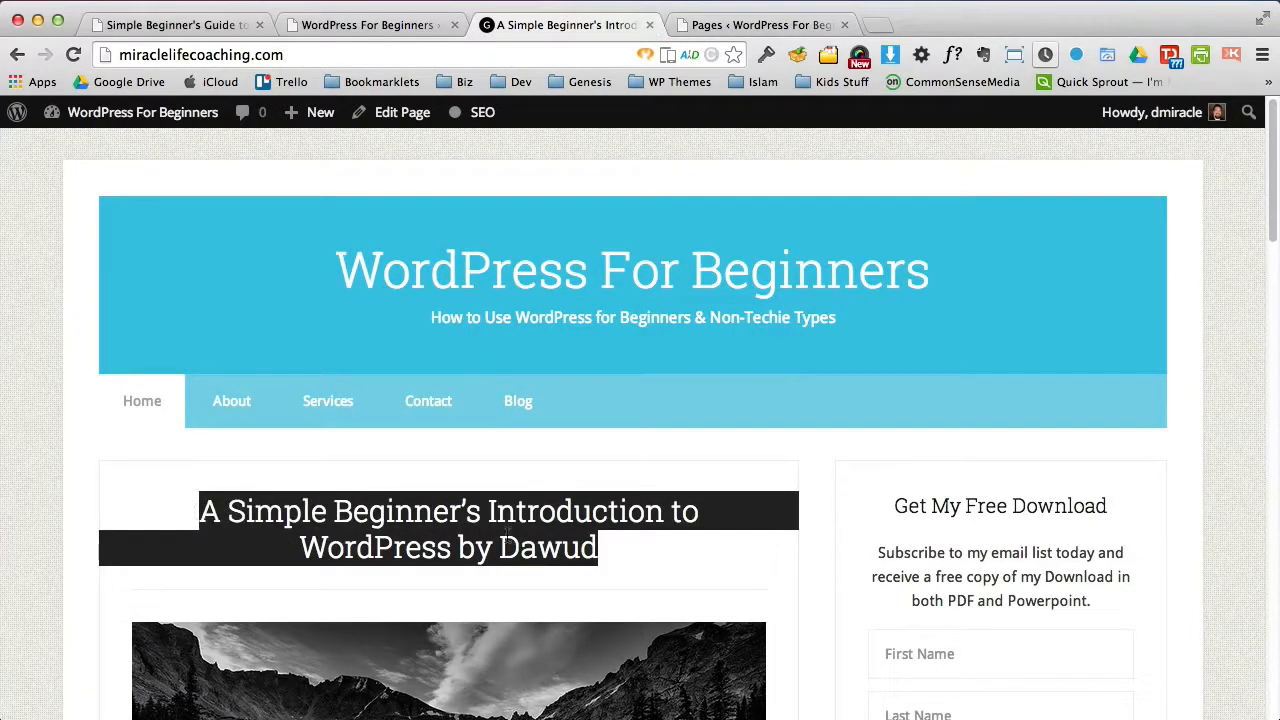
{"action": "left_click", "coordinate": [651, 549]}
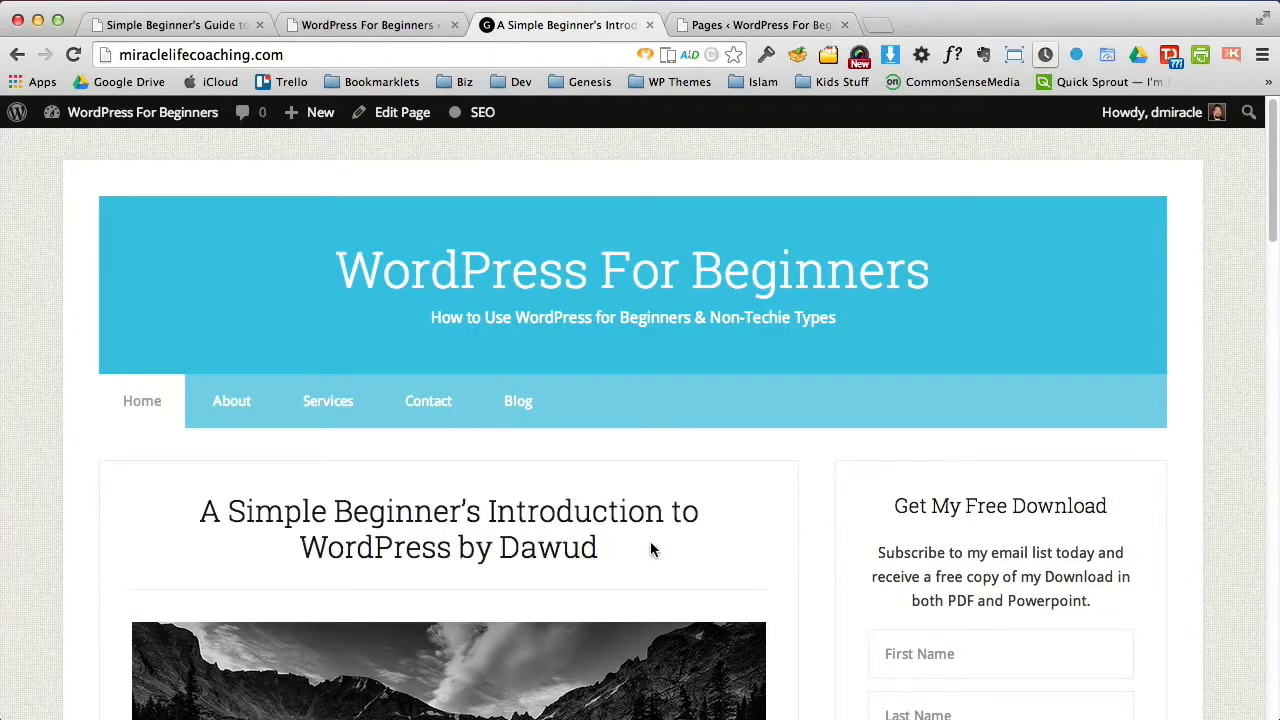
Step: Open the home page for editing and shorten its title to "A Simple Beginner's Introduction to WordPress" by deleting the author byline
{"action": "left_click", "coordinate": [750, 25]}
{"action": "left_click", "coordinate": [280, 342]}
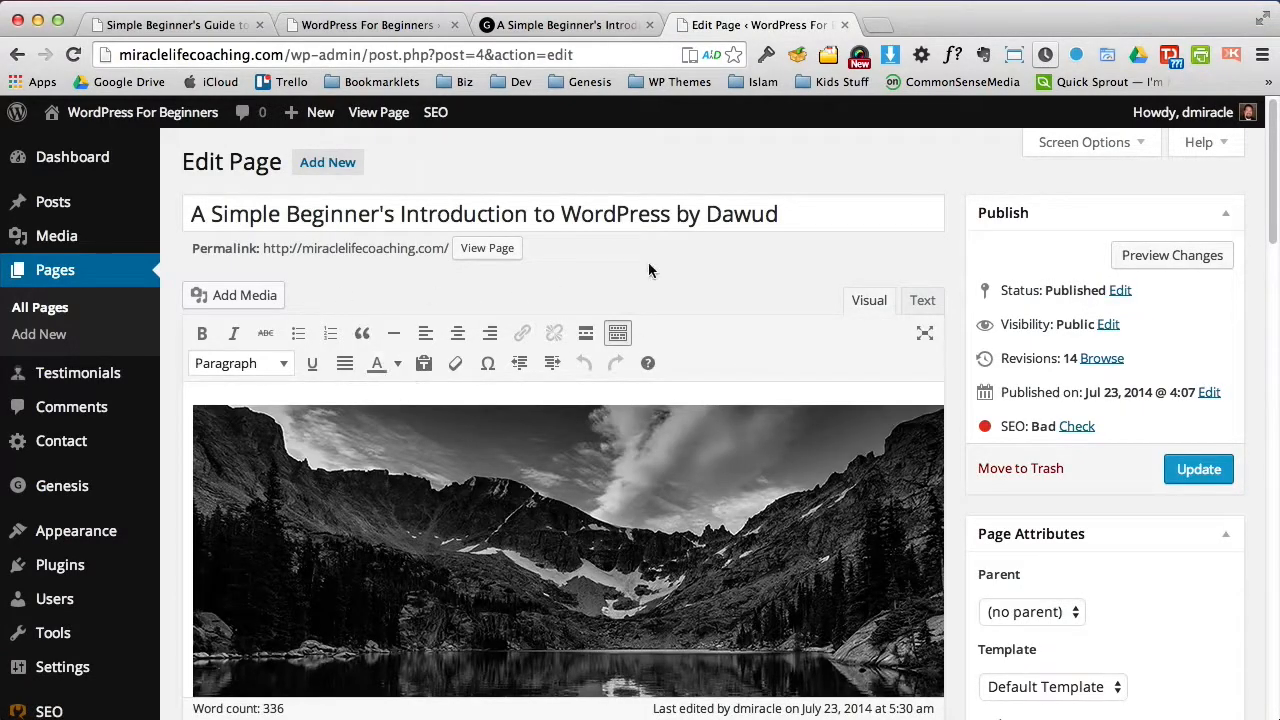
{"action": "left_click_drag", "start_coordinate": [780, 214], "coordinate": [673, 214]}
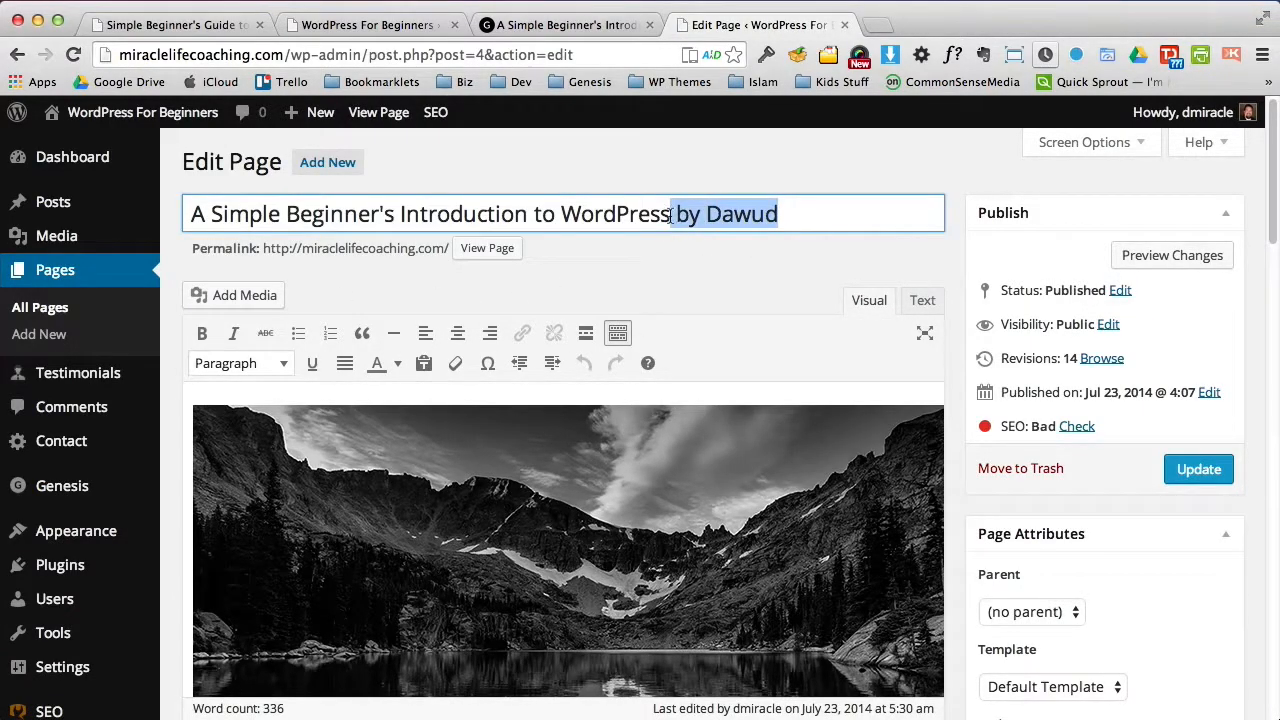
{"action": "key", "text": "BackSpace"}
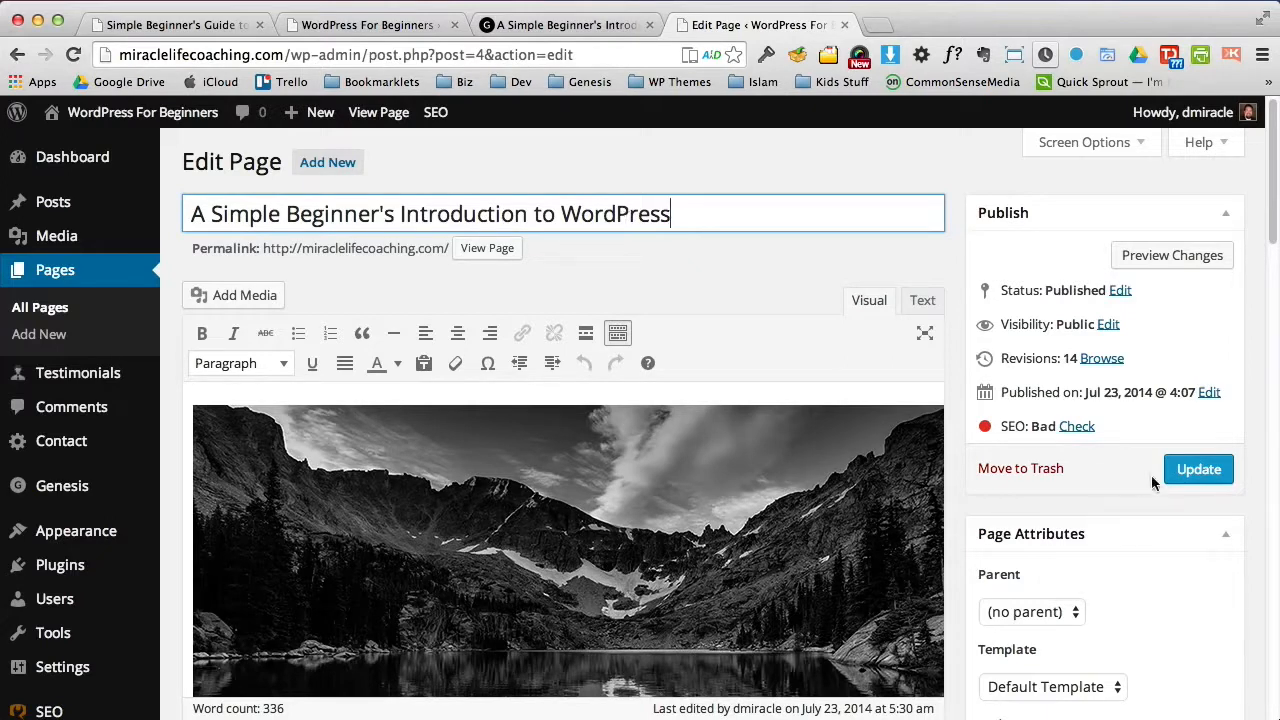
Step: Save the home page's title change and check the new title on the reloaded public home page
{"action": "left_click_drag", "start_coordinate": [673, 214], "coordinate": [729, 235]}
{"action": "left_click", "coordinate": [1200, 468]}
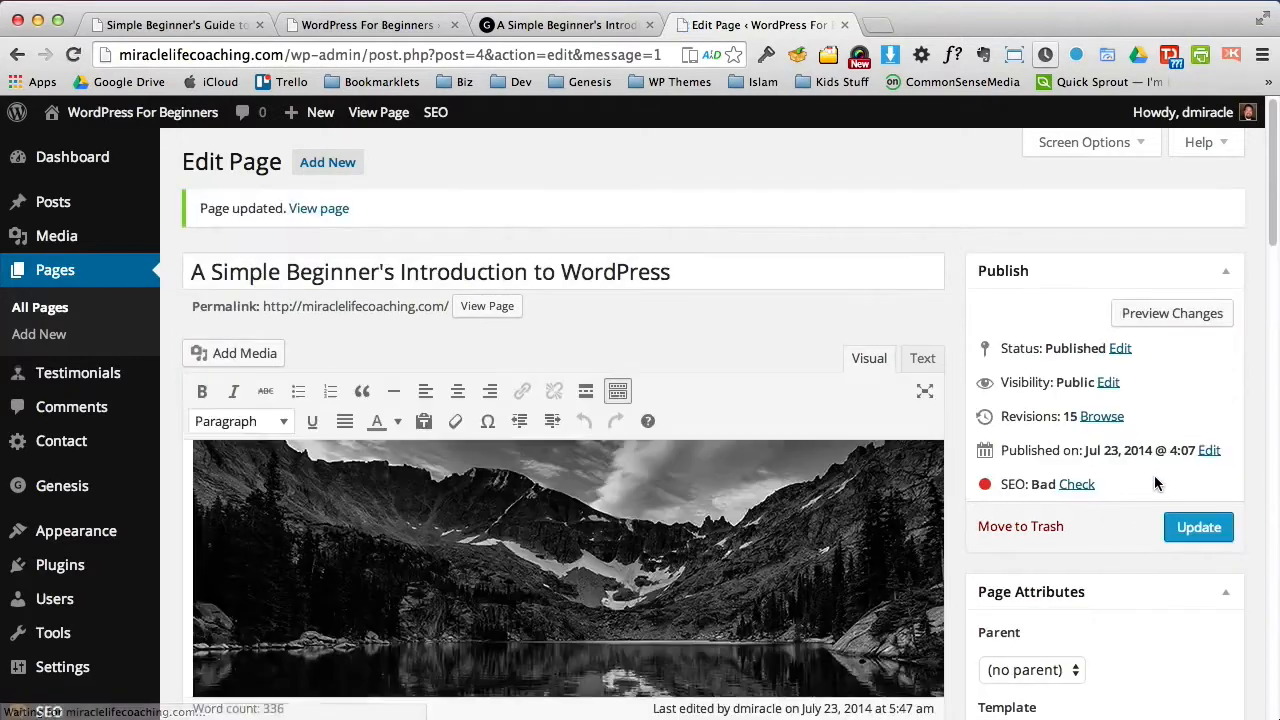
{"action": "left_click", "coordinate": [565, 24]}
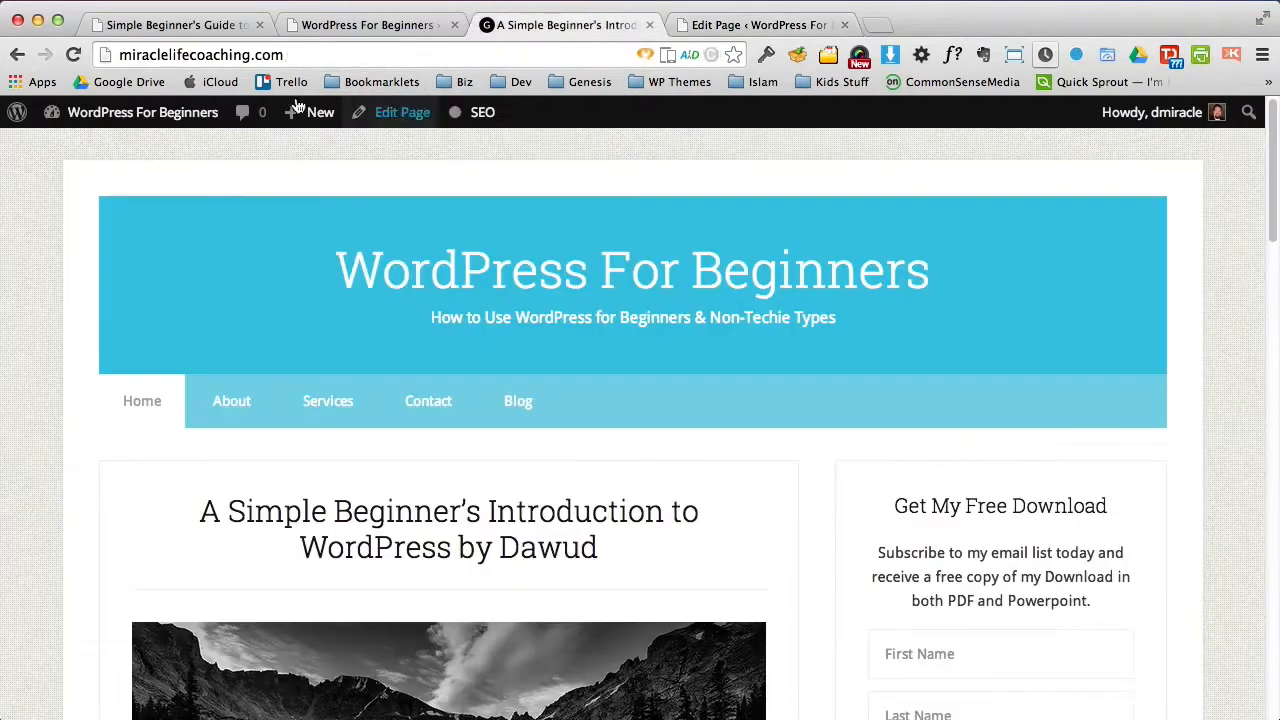
{"action": "left_click", "coordinate": [72, 57]}
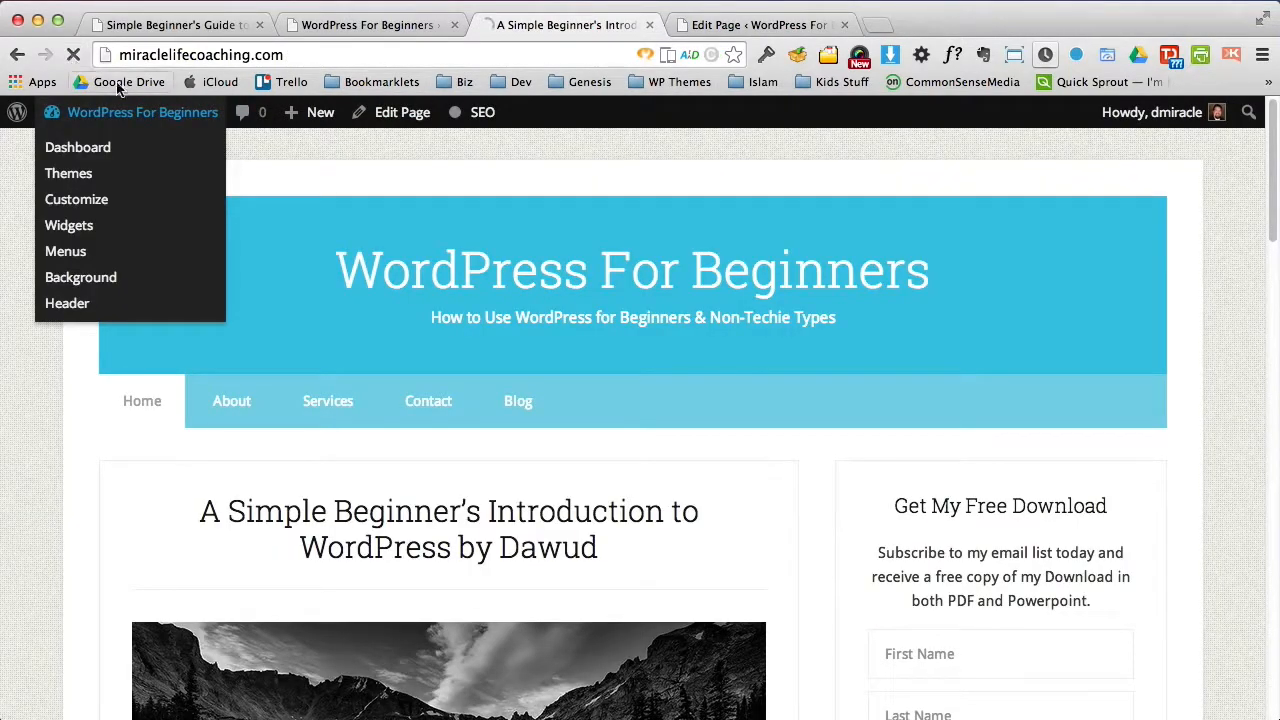
{"action": "left_click_drag", "start_coordinate": [558, 540], "coordinate": [226, 530]}
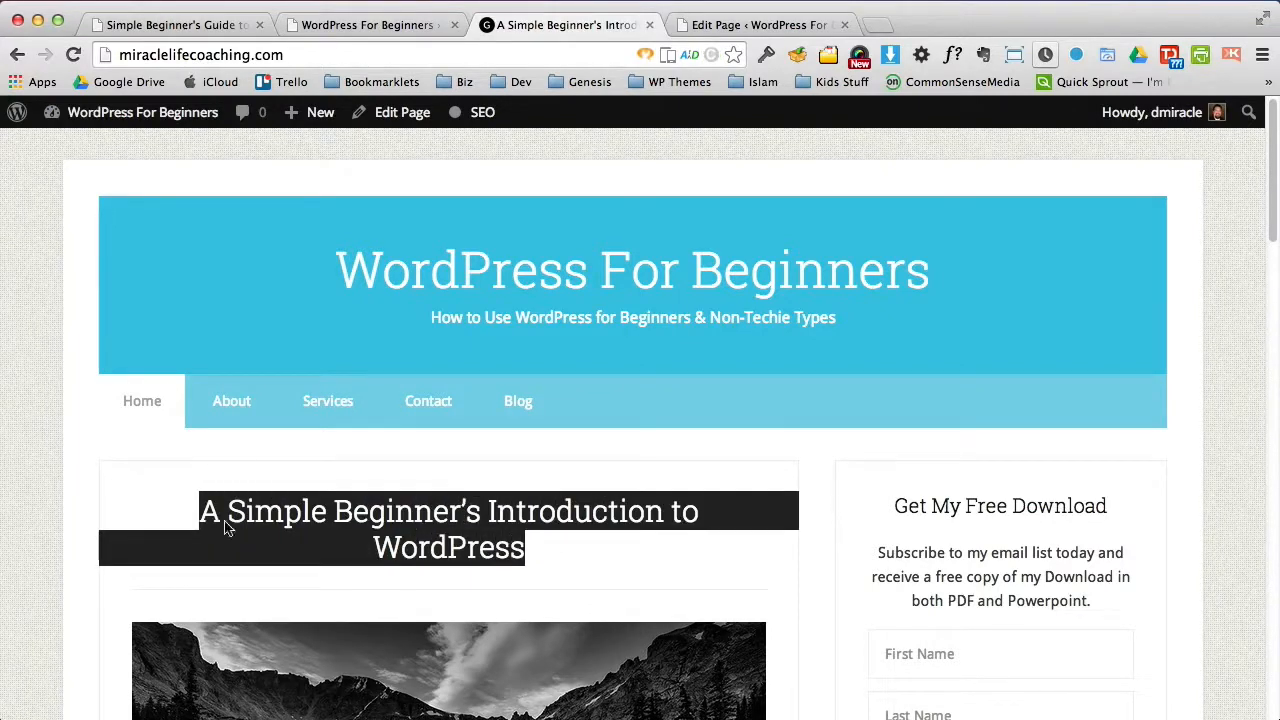
{"action": "left_click", "coordinate": [636, 551]}
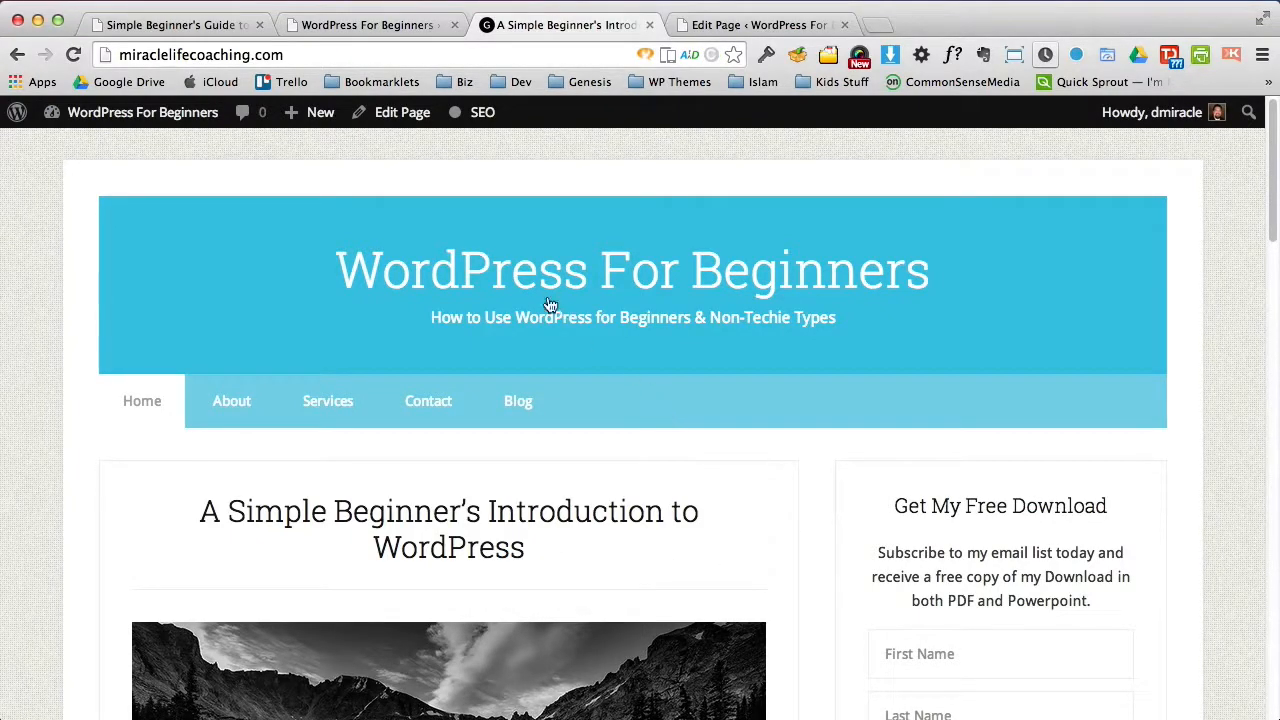
Step: Return to the list of all pages in the admin area and look over the public home page
{"action": "left_click", "coordinate": [727, 27]}
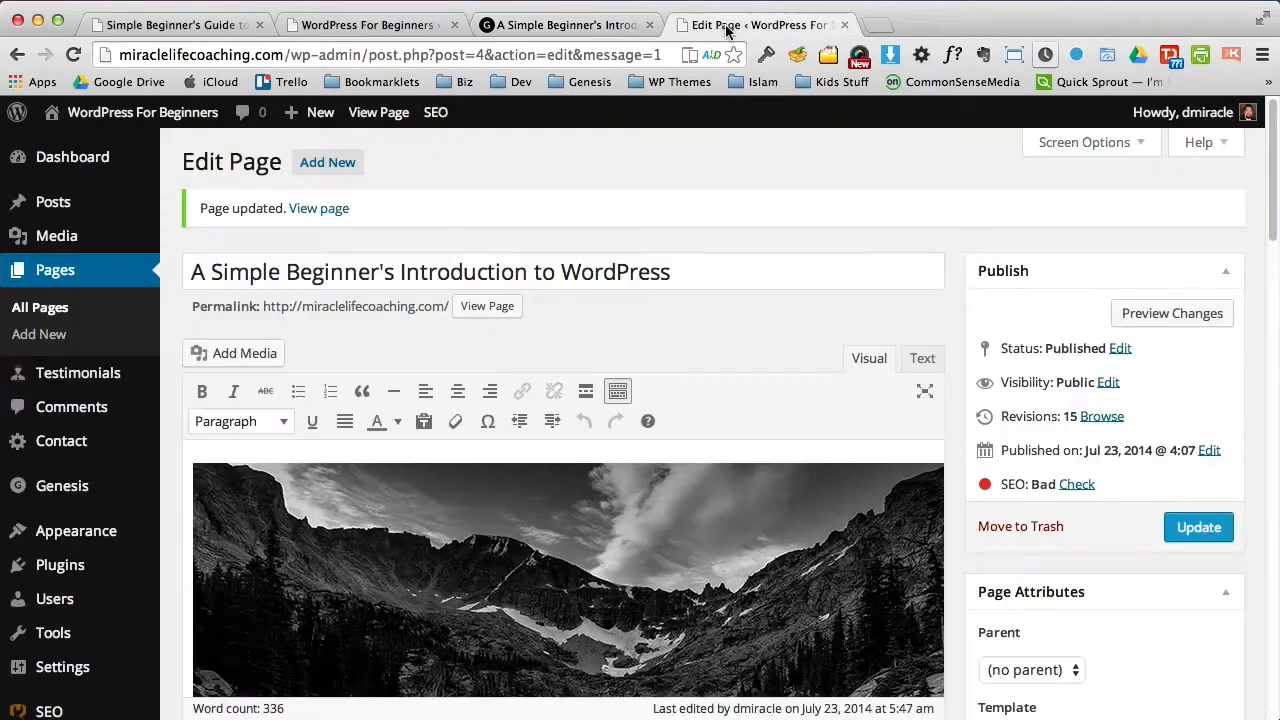
{"action": "left_click", "coordinate": [50, 304]}
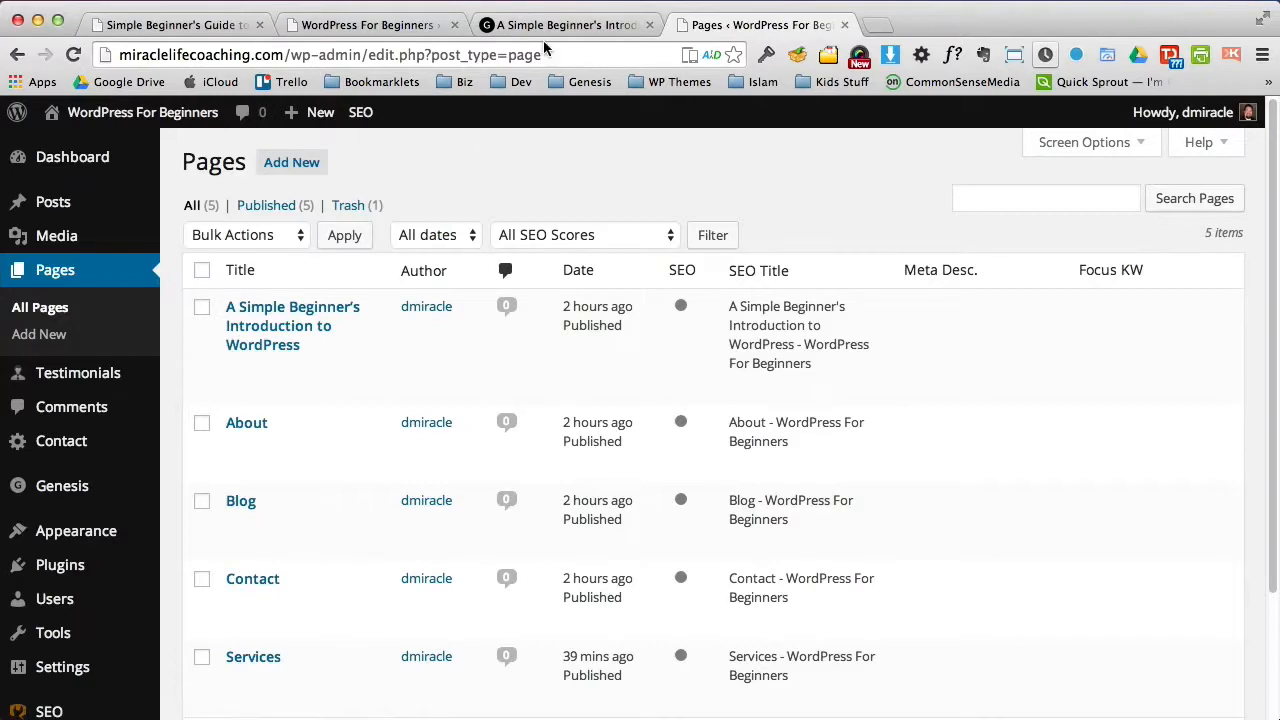
{"action": "left_click", "coordinate": [552, 25]}
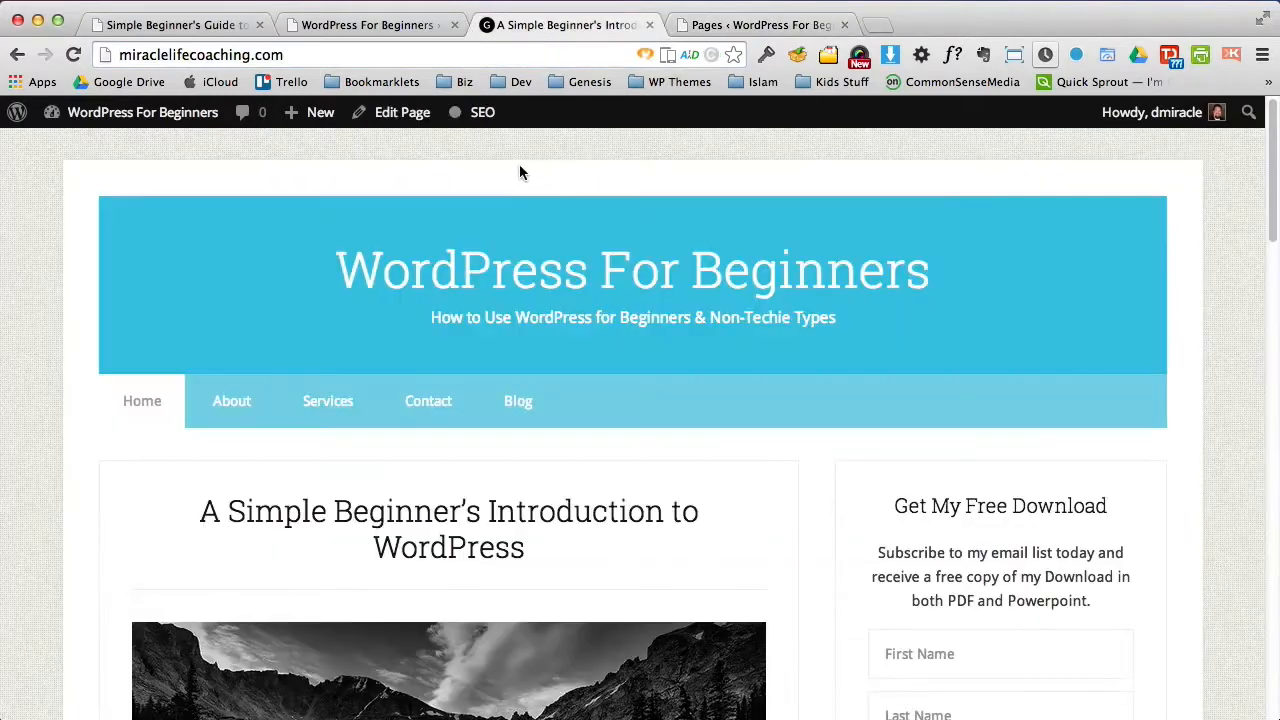
{"action": "left_click", "coordinate": [163, 406]}
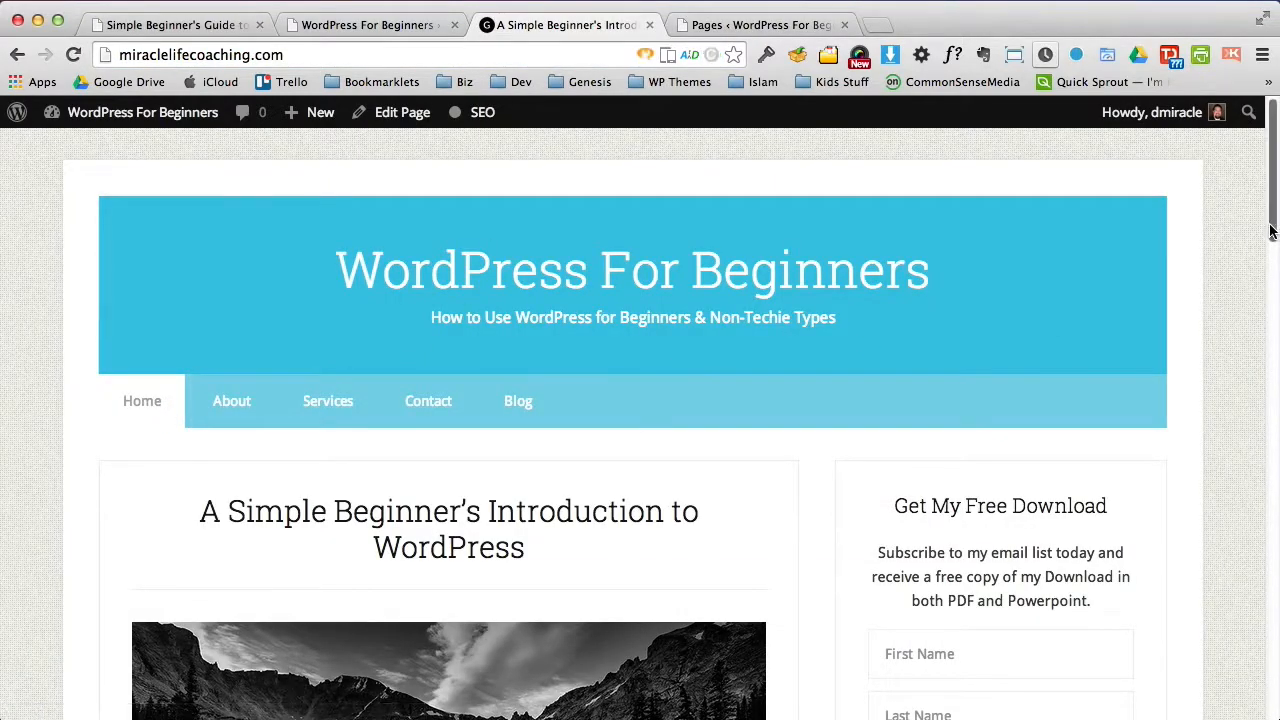
{"action": "mouse_move", "coordinate": [1272, 232]}
{"action": "left_mouse_down"}
{"action": "mouse_move", "coordinate": [1272, 650]}
{"action": "mouse_move", "coordinate": [1272, 226]}
{"action": "left_mouse_up"}
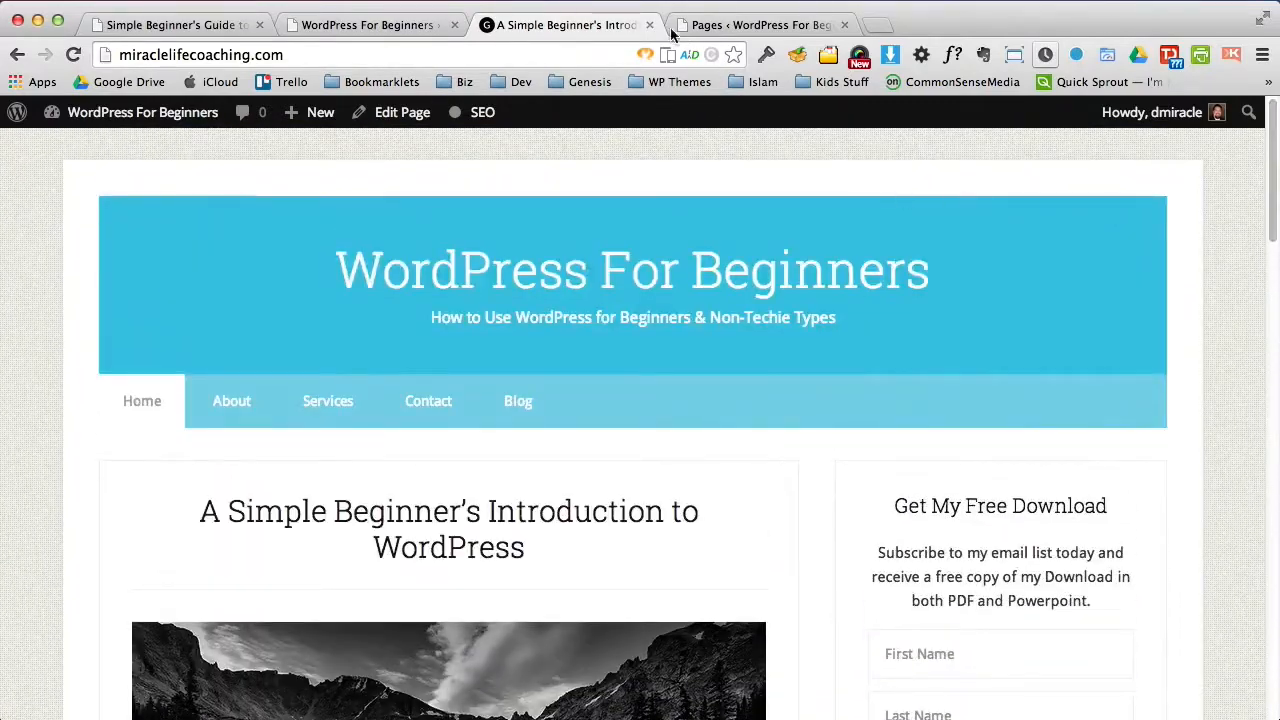
Step: View the public Services page, glance at the login page, and come back to the public Services page
{"action": "left_click", "coordinate": [370, 402]}
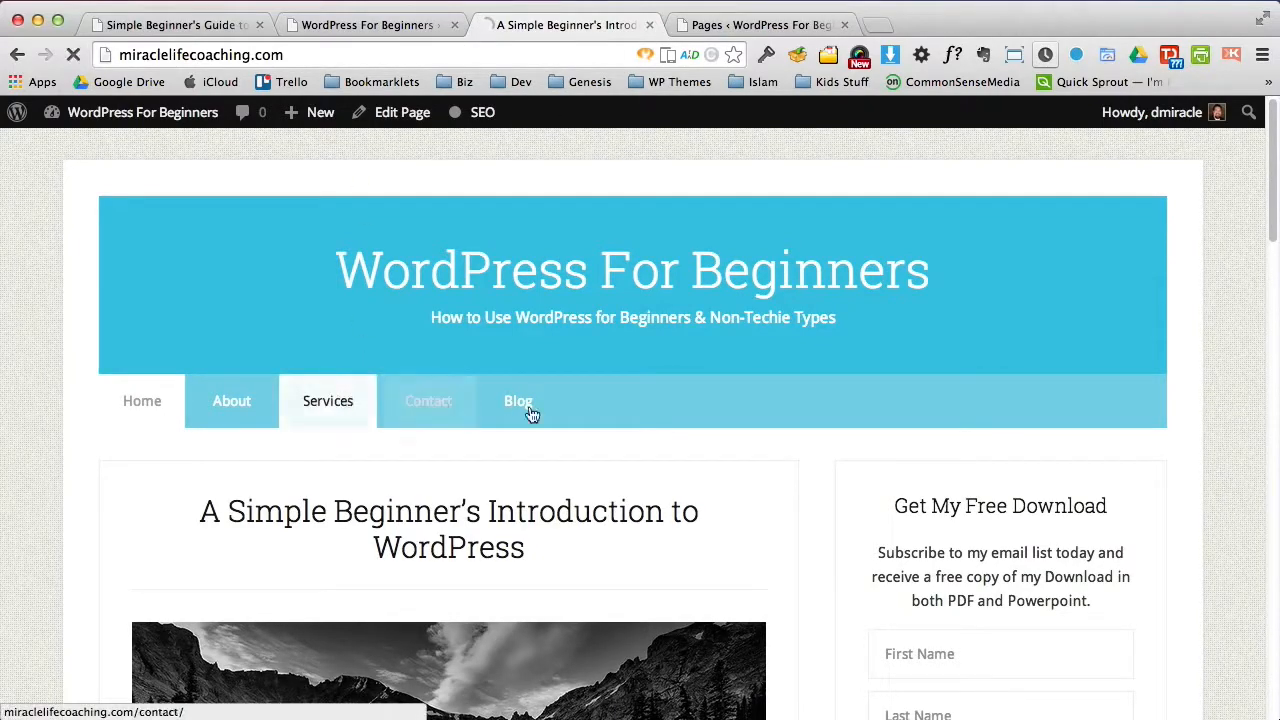
{"action": "left_click_drag", "start_coordinate": [1272, 226], "coordinate": [1247, 245]}
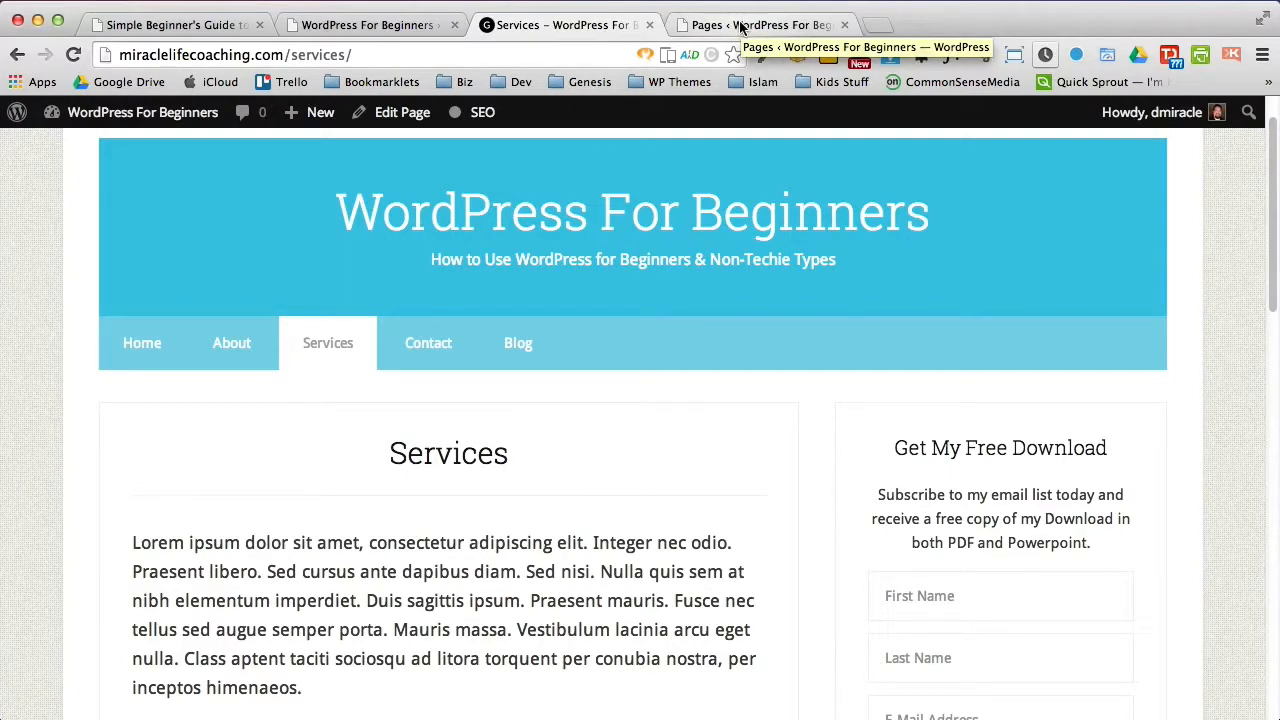
{"action": "left_click", "coordinate": [378, 25]}
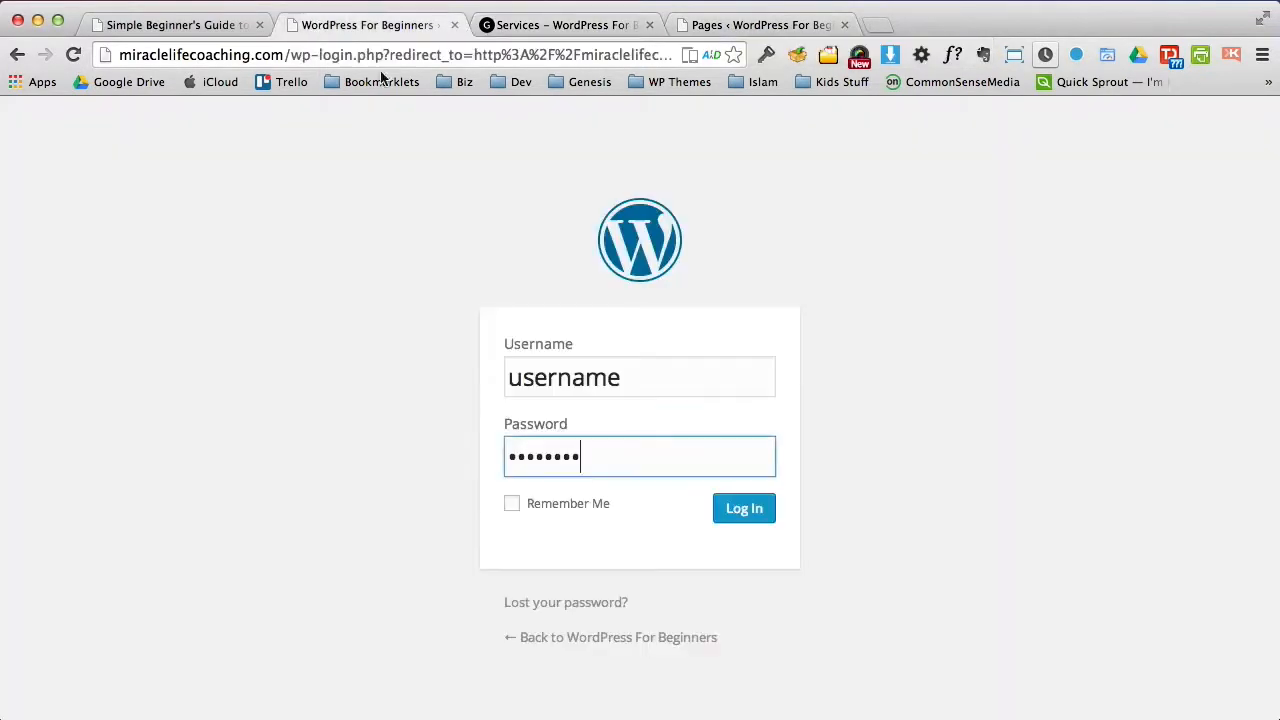
{"action": "left_click", "coordinate": [552, 27]}
{"action": "left_click", "coordinate": [143, 343]}
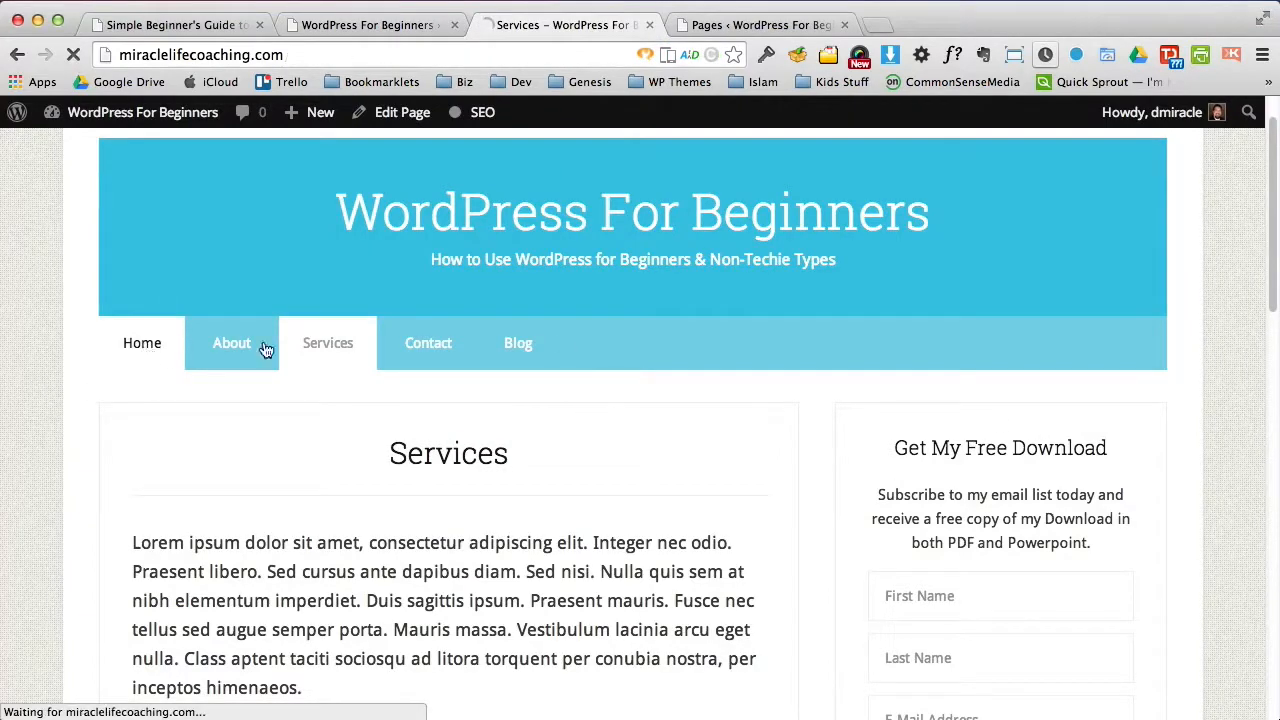
{"action": "left_click", "coordinate": [323, 401]}
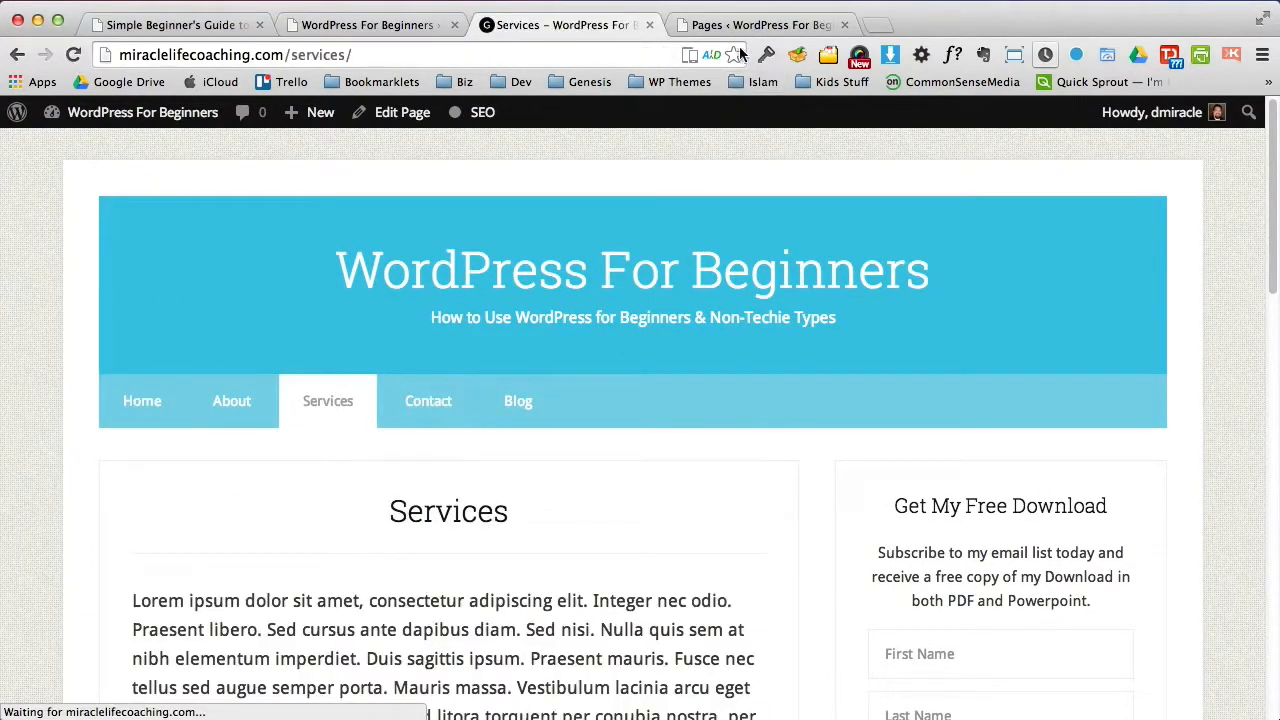
Step: Open the Services page for editing and bold its opening words "Lorem ipsum dolor sit amet, consectetur adipiscing elit"
{"action": "left_click", "coordinate": [760, 25]}
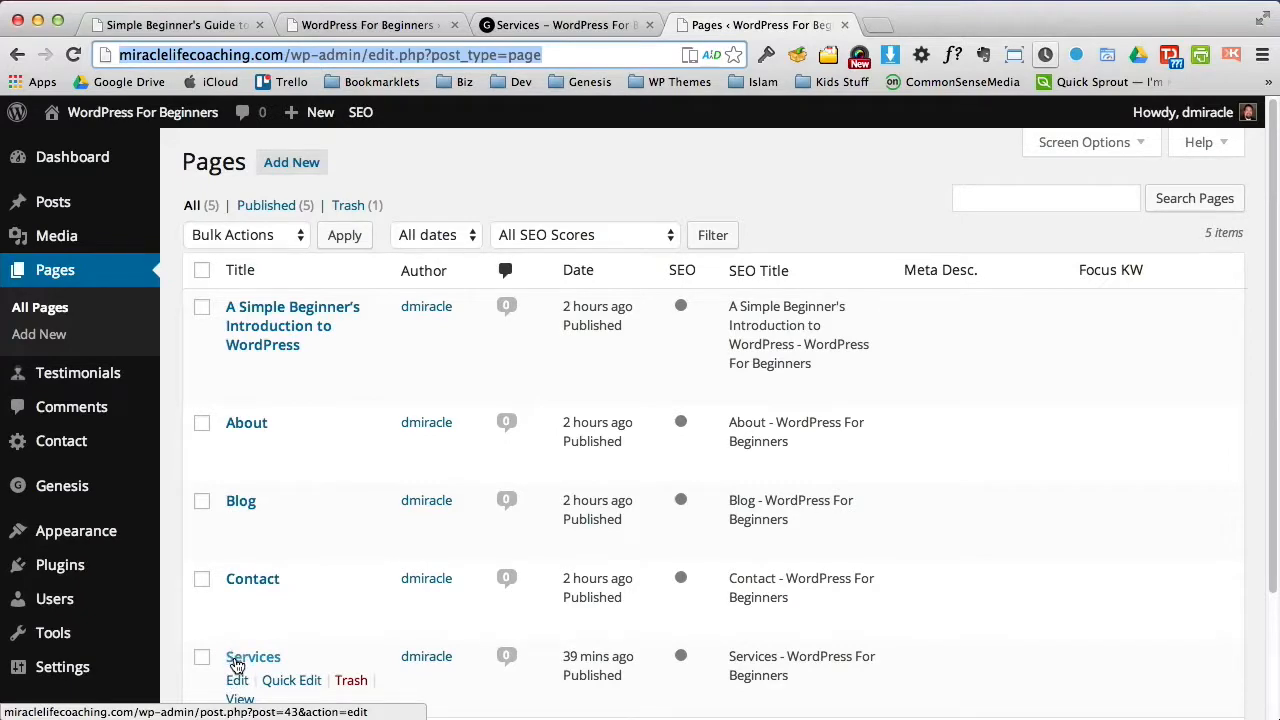
{"action": "left_click", "coordinate": [238, 660]}
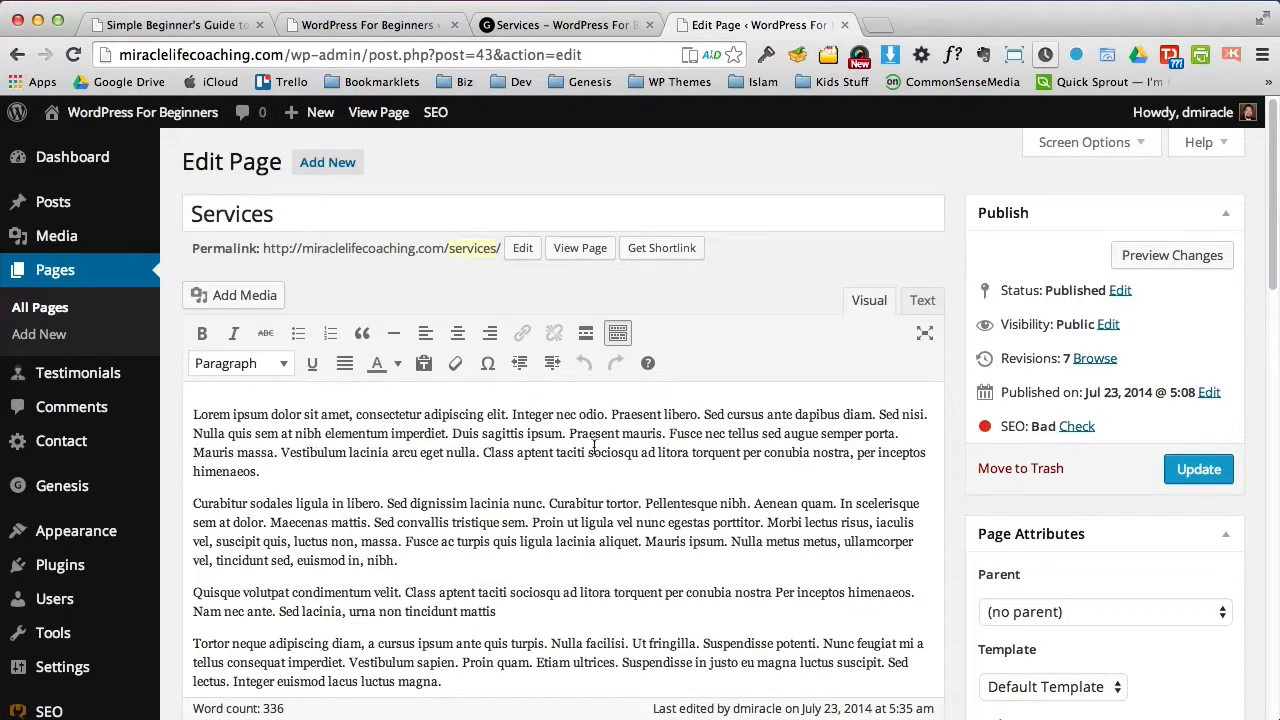
{"action": "left_click_drag", "start_coordinate": [1272, 227], "coordinate": [1268, 261]}
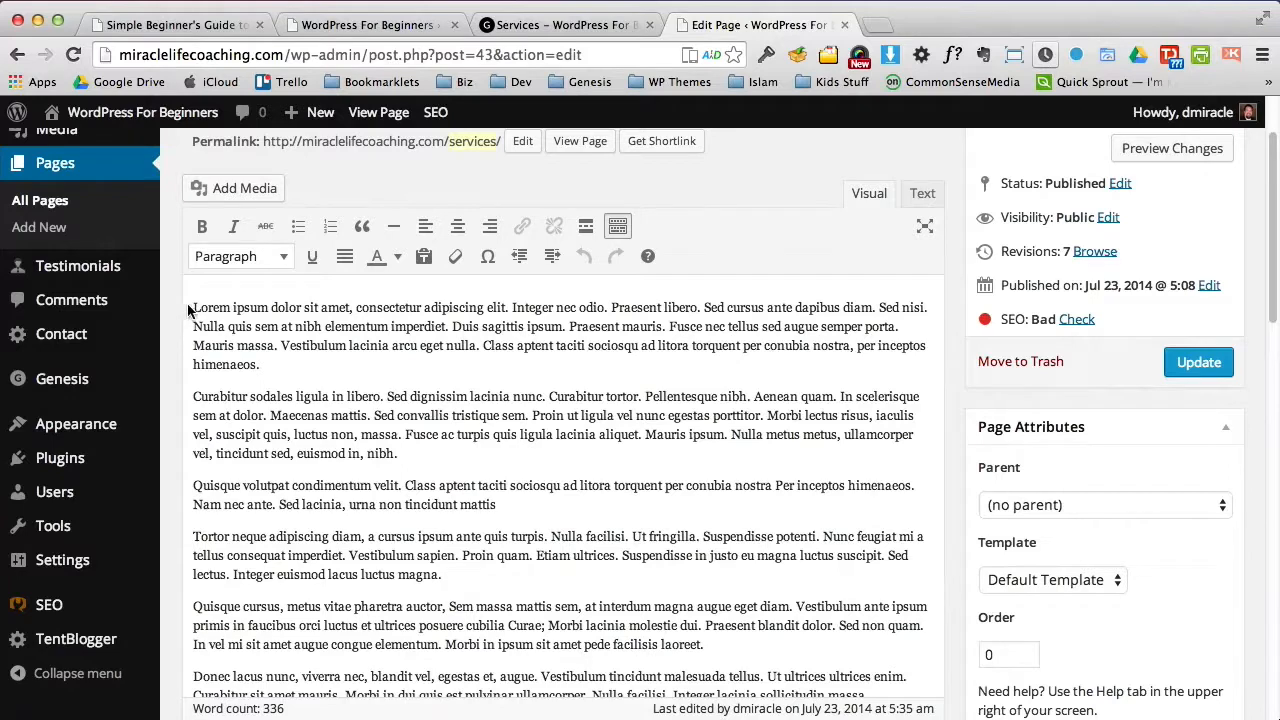
{"action": "left_click_drag", "start_coordinate": [193, 306], "coordinate": [501, 313]}
{"action": "left_click", "coordinate": [203, 227]}
{"action": "left_click", "coordinate": [590, 398]}
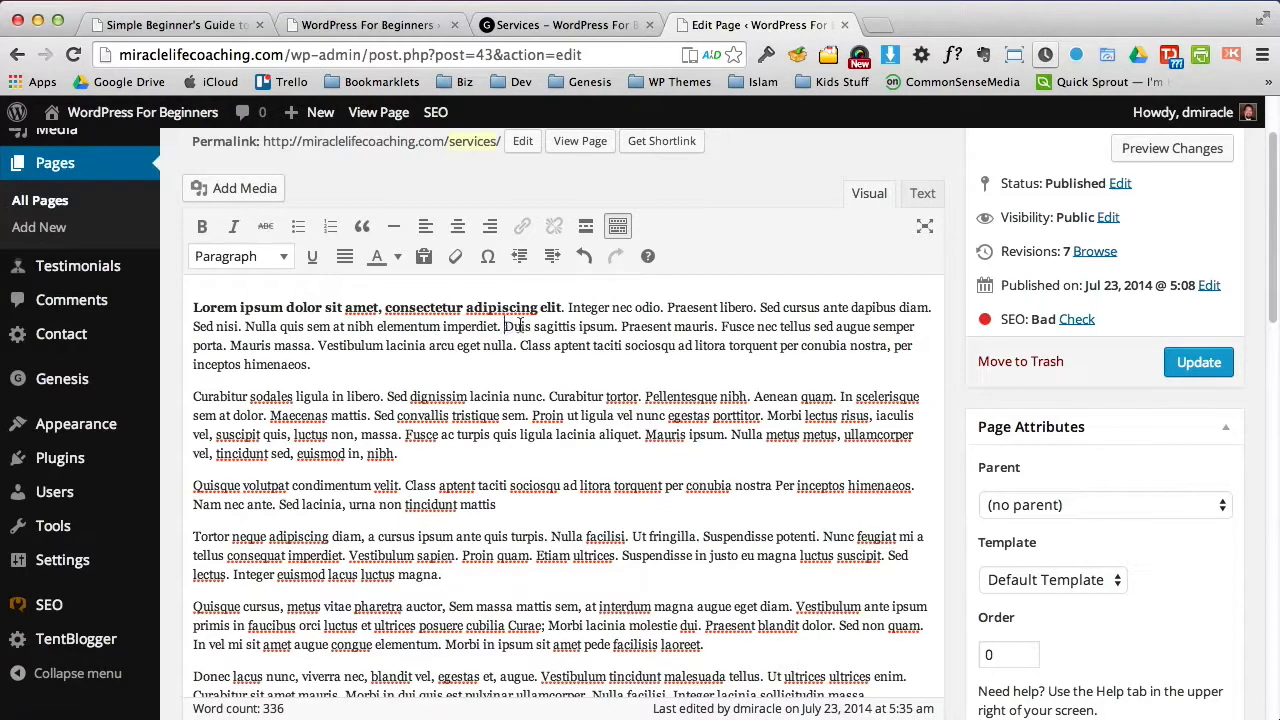
Step: Italicize "Duis sagittis ipsum. Praesent mauris." and make the first paragraph's last sentence, starting "Class aptent taciti", bold and italic
{"action": "left_click_drag", "start_coordinate": [519, 327], "coordinate": [720, 327]}
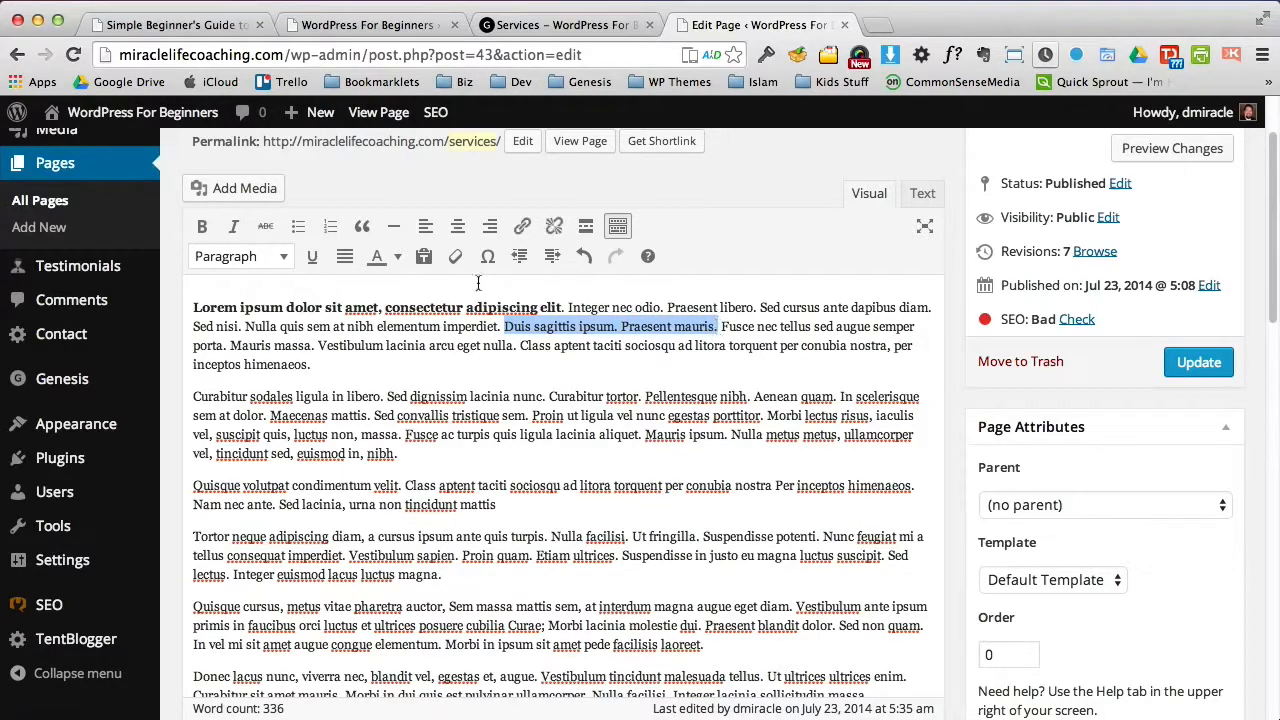
{"action": "left_click", "coordinate": [233, 226]}
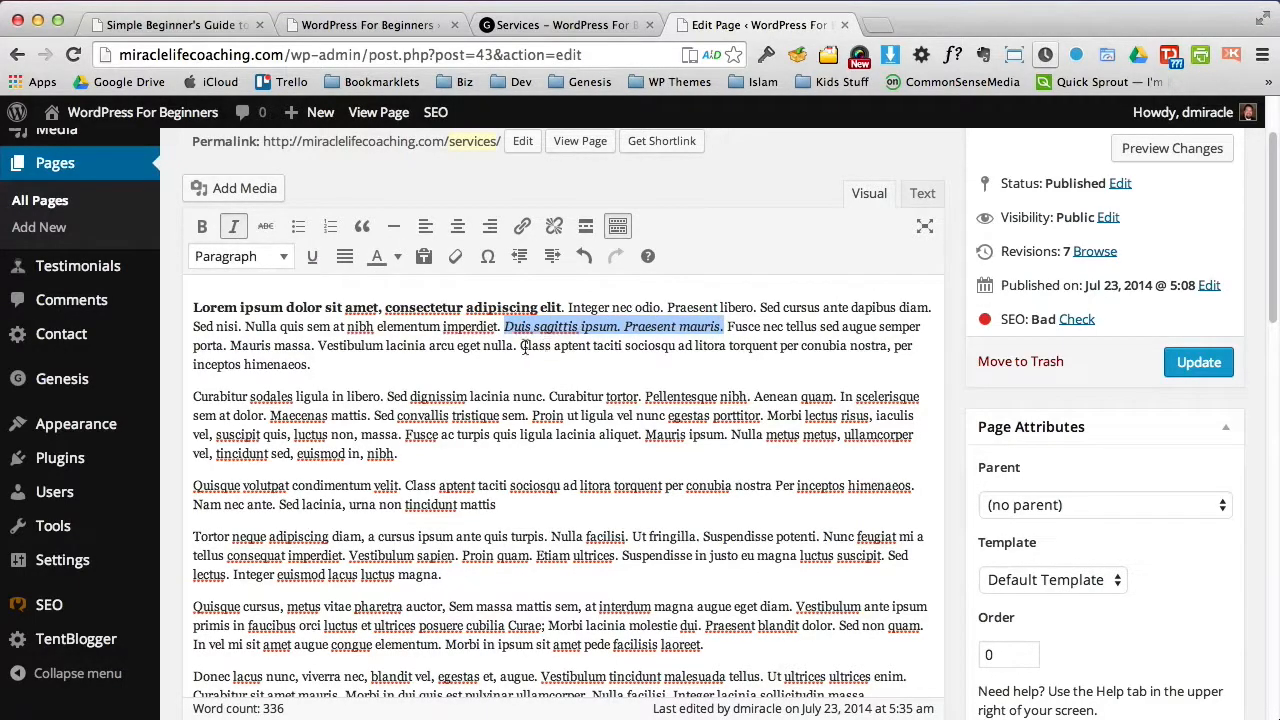
{"action": "left_click_drag", "start_coordinate": [520, 346], "coordinate": [912, 357]}
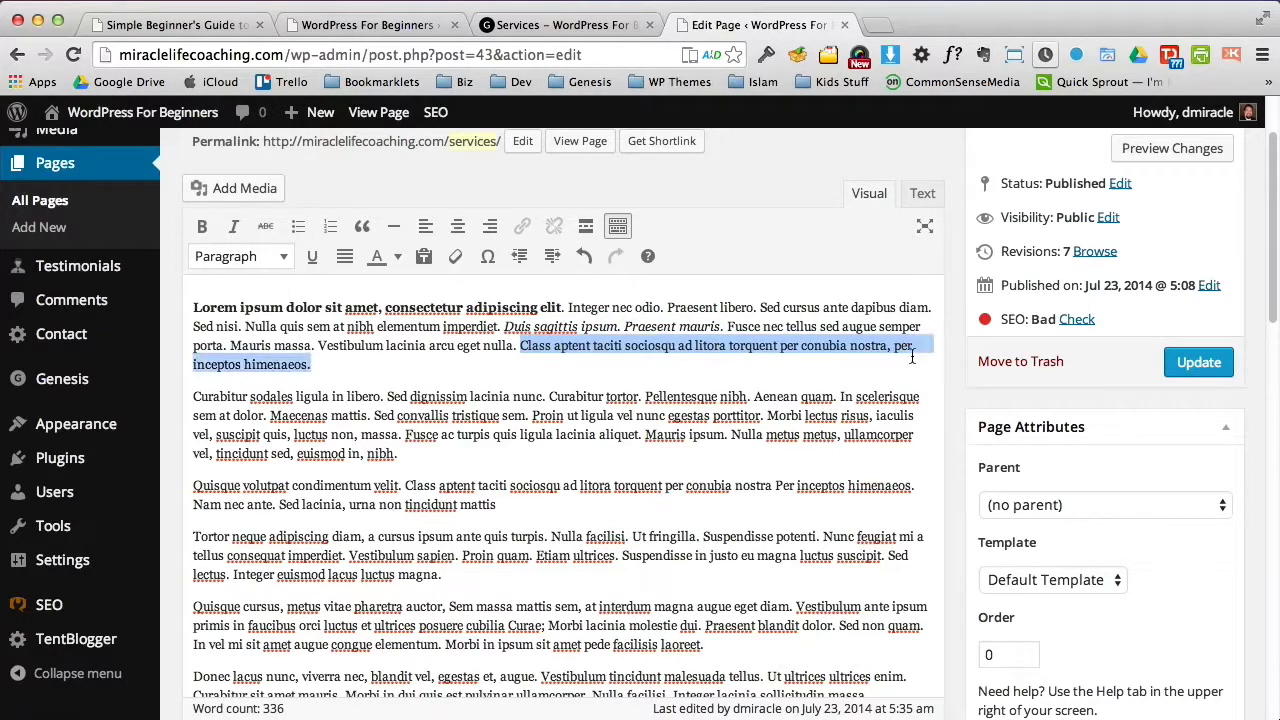
{"action": "left_click", "coordinate": [202, 226]}
{"action": "left_click", "coordinate": [233, 226]}
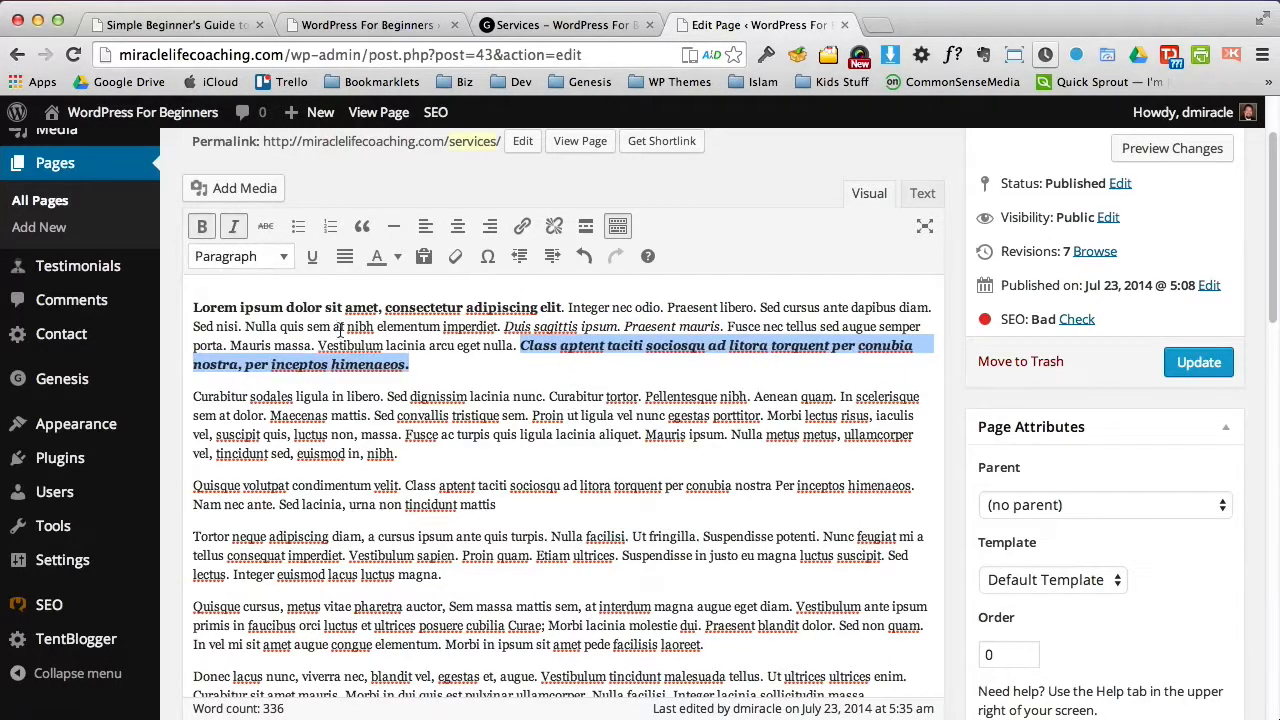
{"action": "left_click", "coordinate": [514, 372]}
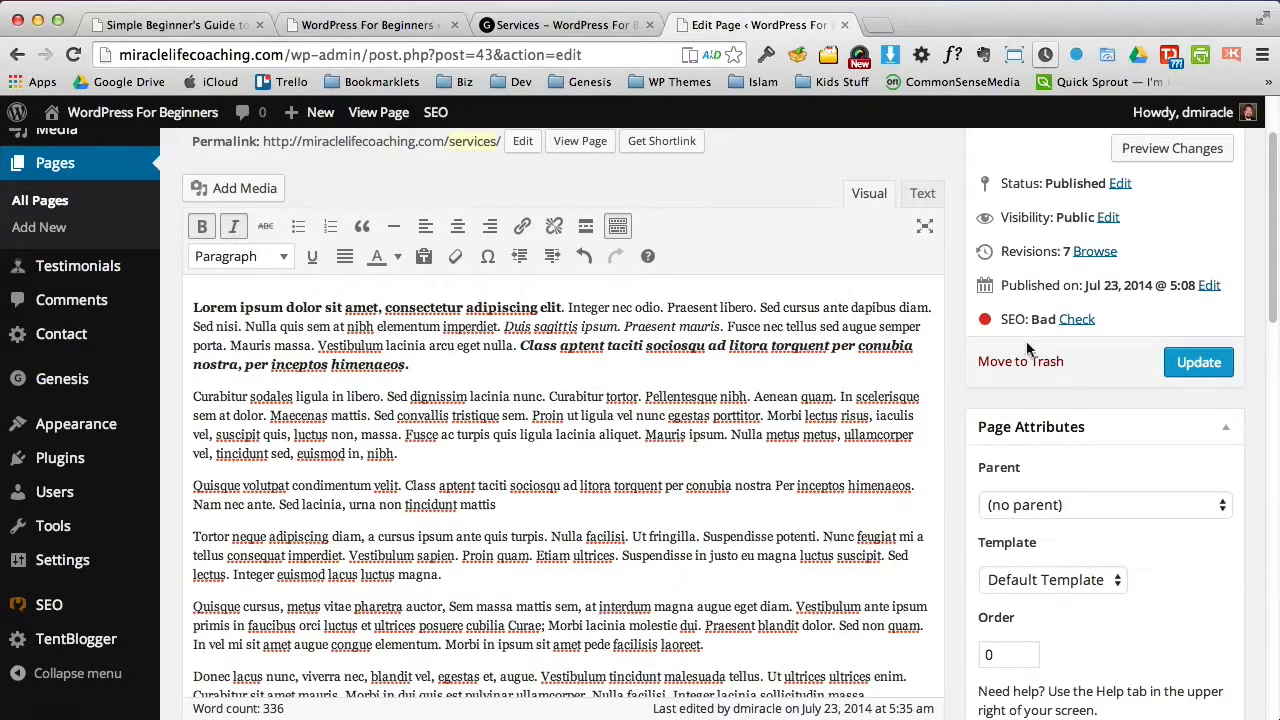
Step: Save the Services page and check the bold and italic passages on the reloaded public Services page
{"action": "left_click", "coordinate": [1186, 378]}
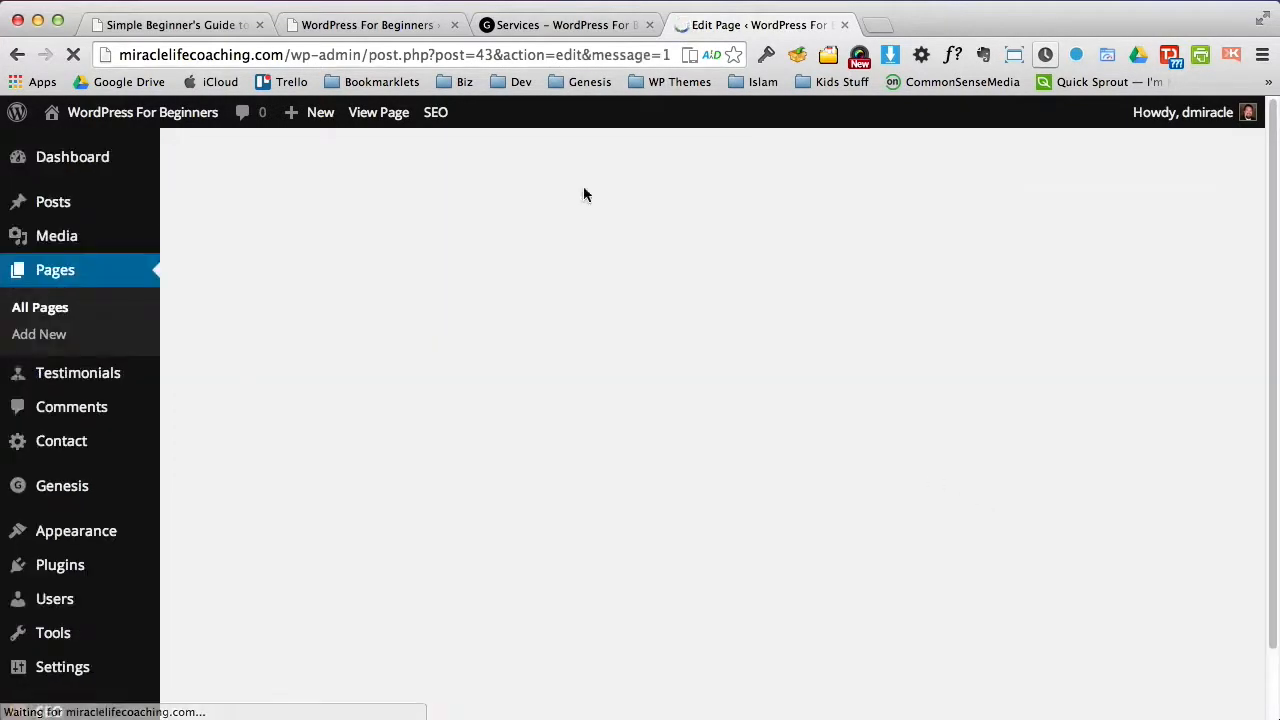
{"action": "left_click", "coordinate": [560, 25]}
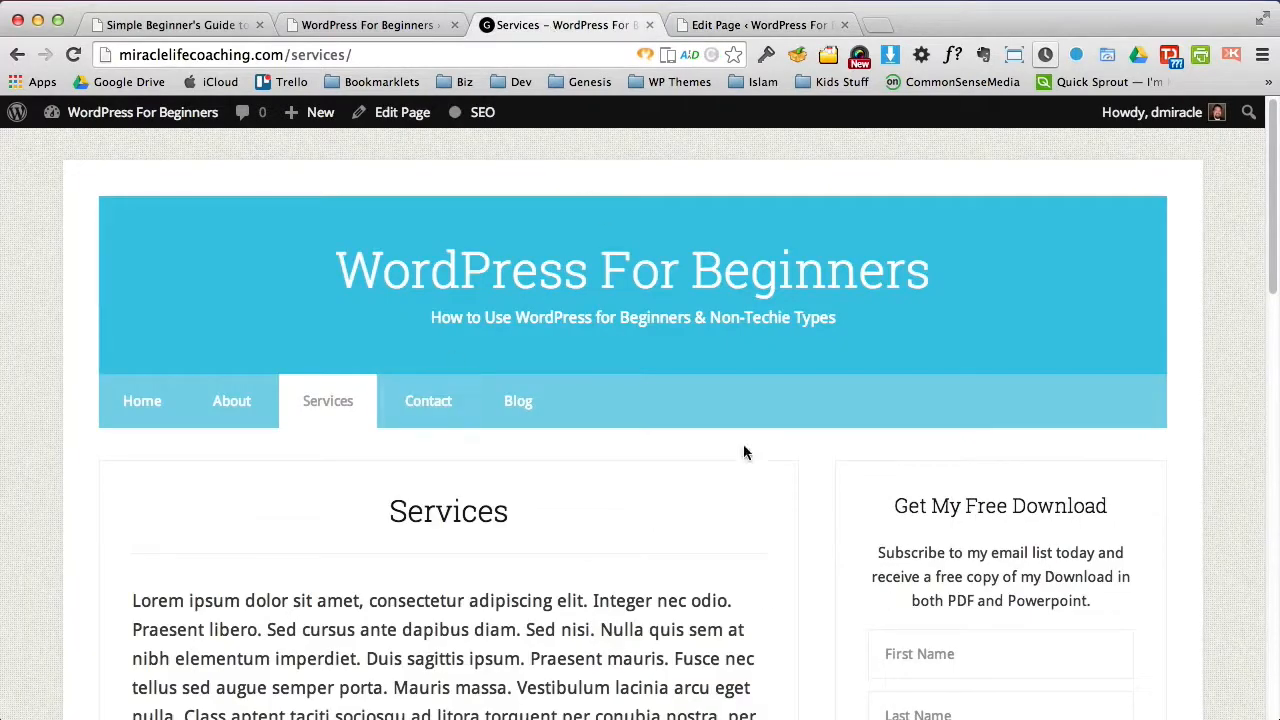
{"action": "scroll", "coordinate": [1263, 212], "scroll_direction": "down", "scroll_amount": 5}
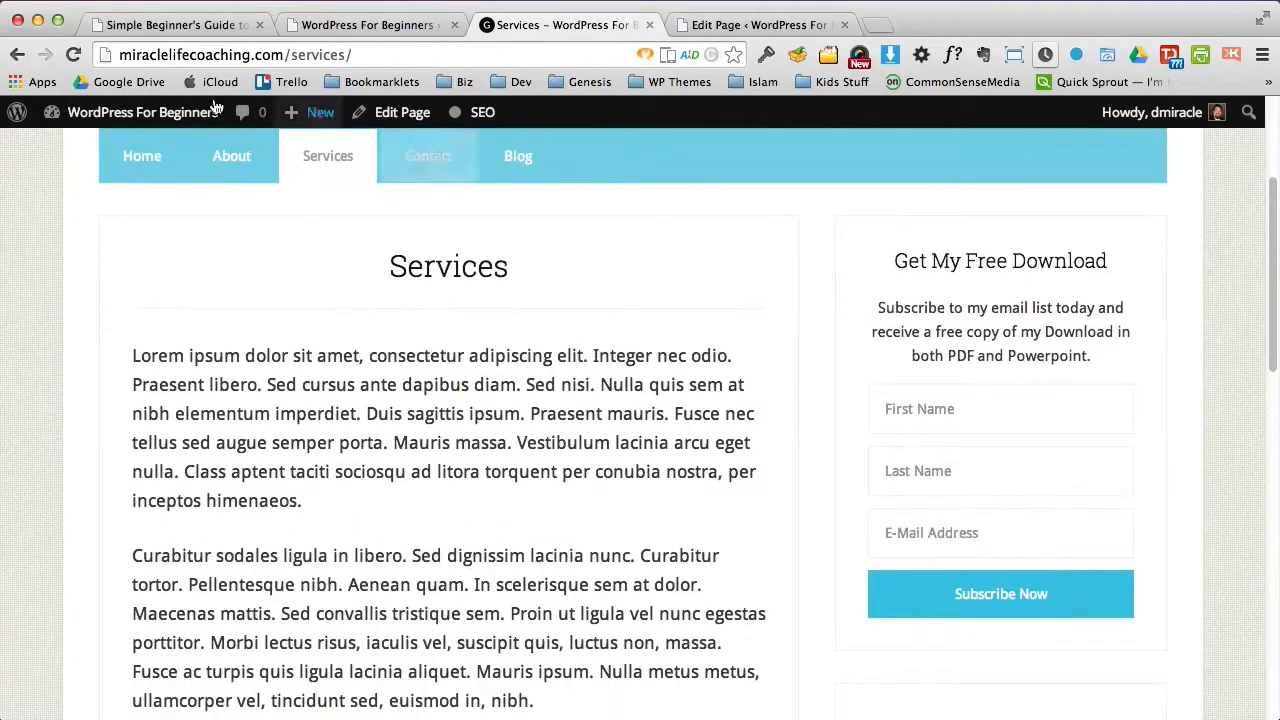
{"action": "left_click", "coordinate": [72, 55]}
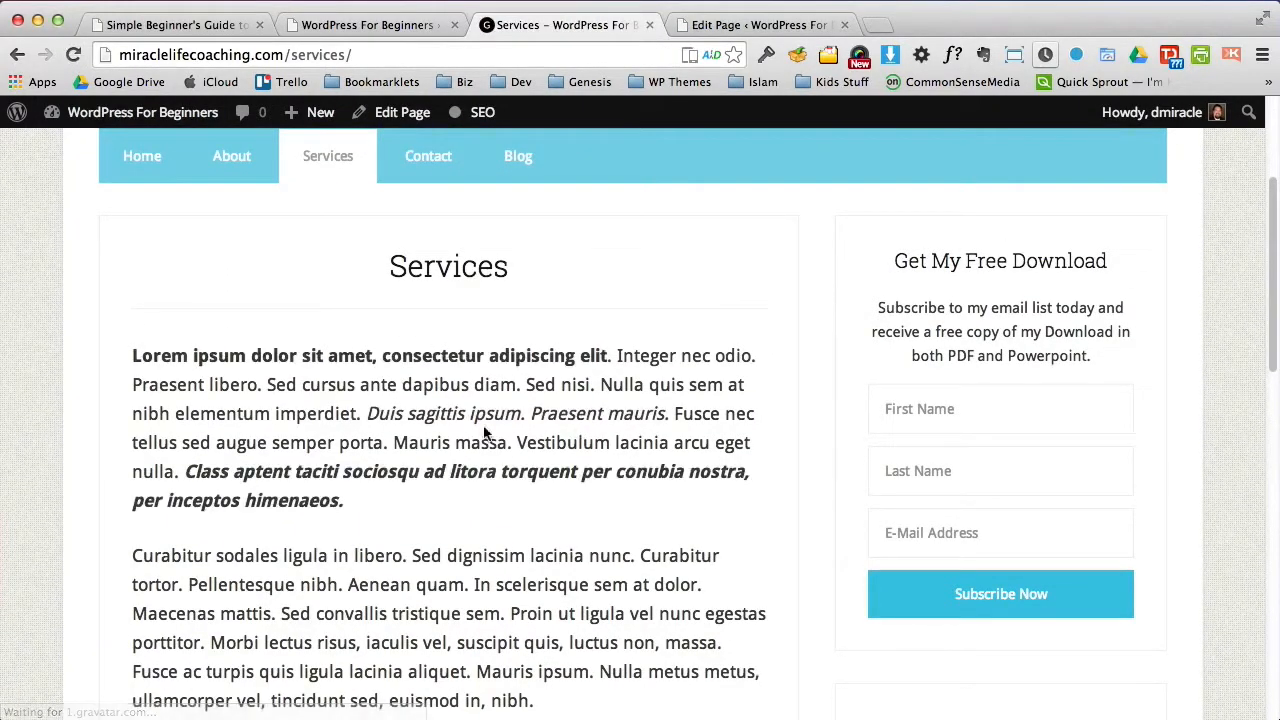
{"action": "left_click_drag", "start_coordinate": [163, 357], "coordinate": [372, 357]}
{"action": "left_click_drag", "start_coordinate": [367, 414], "coordinate": [633, 414]}
{"action": "left_click_drag", "start_coordinate": [234, 477], "coordinate": [340, 500]}
{"action": "left_click", "coordinate": [440, 512]}
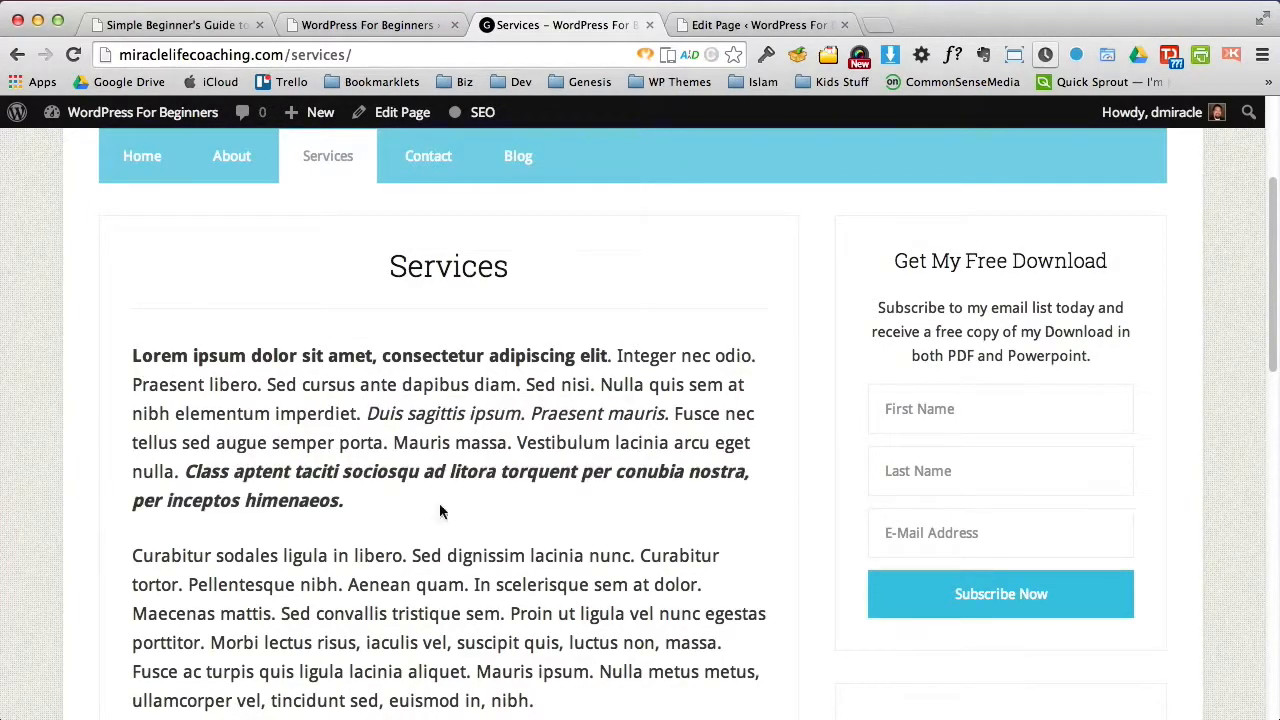
Step: Compare the Services page editor with the public site's Services and Home pages, finishing in the editor
{"action": "left_click", "coordinate": [727, 26]}
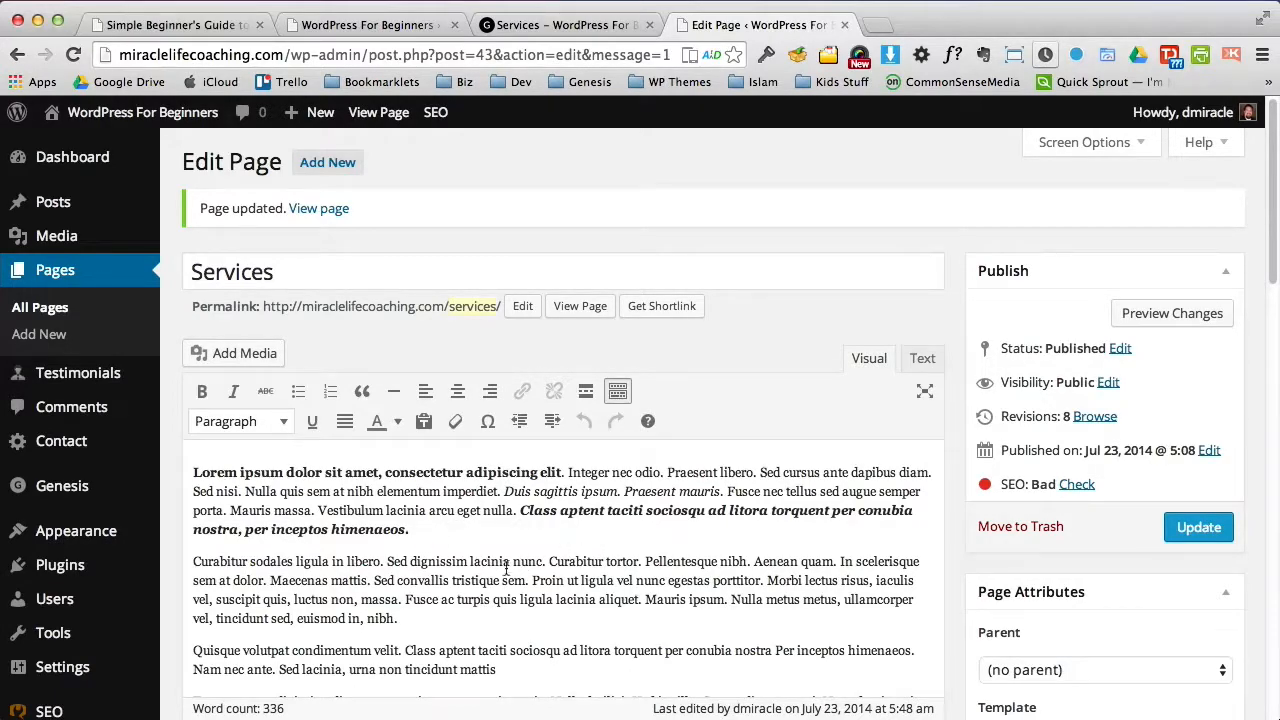
{"action": "left_click", "coordinate": [565, 25]}
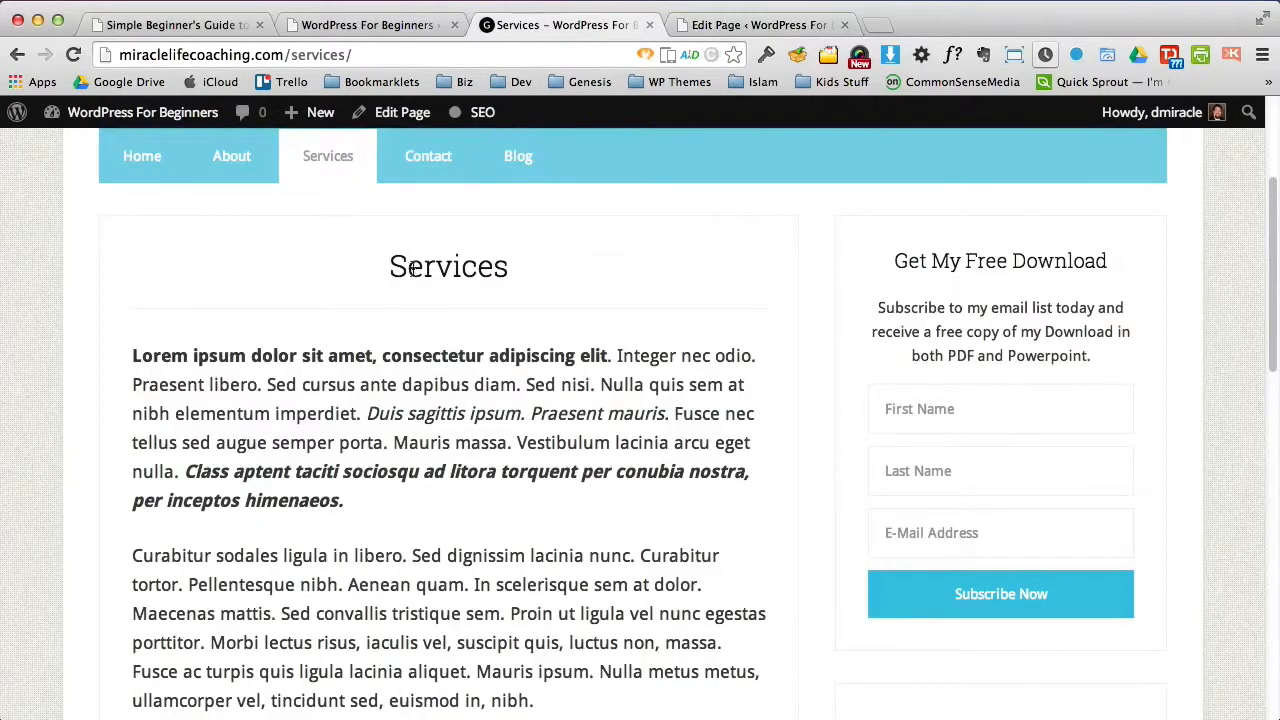
{"action": "left_click", "coordinate": [134, 157]}
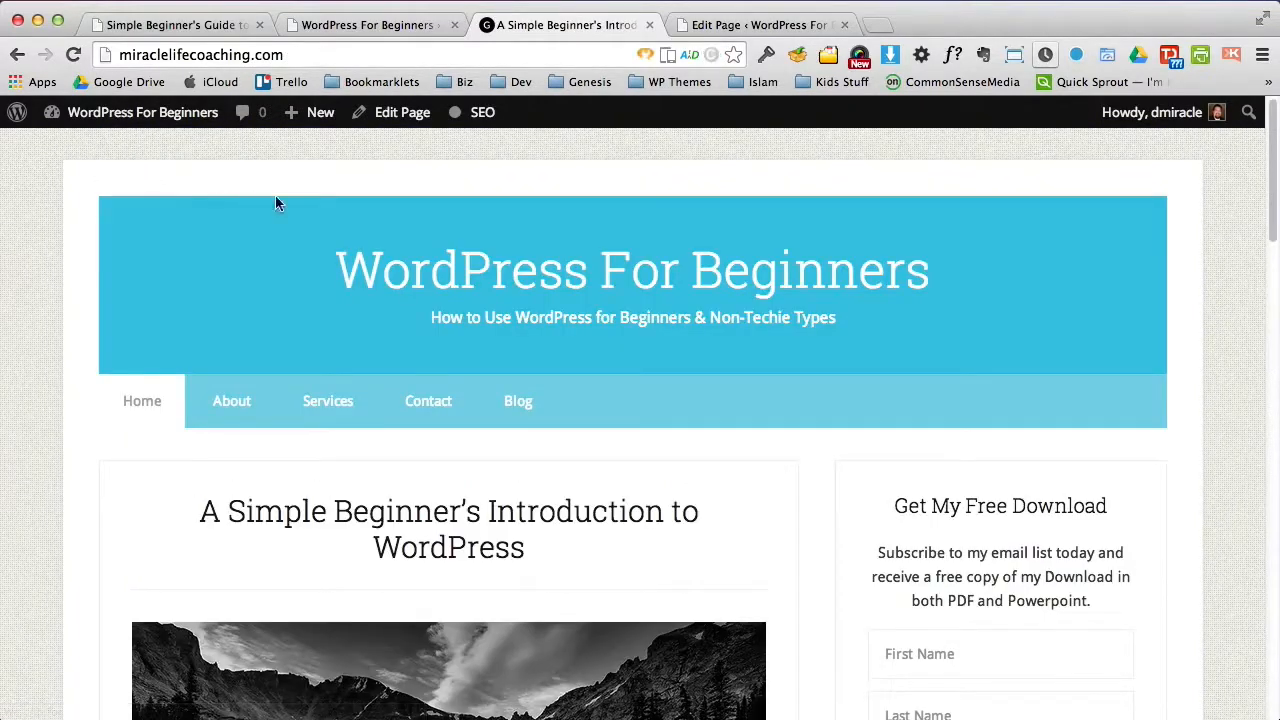
{"action": "left_click", "coordinate": [334, 408]}
{"action": "left_click", "coordinate": [745, 25]}
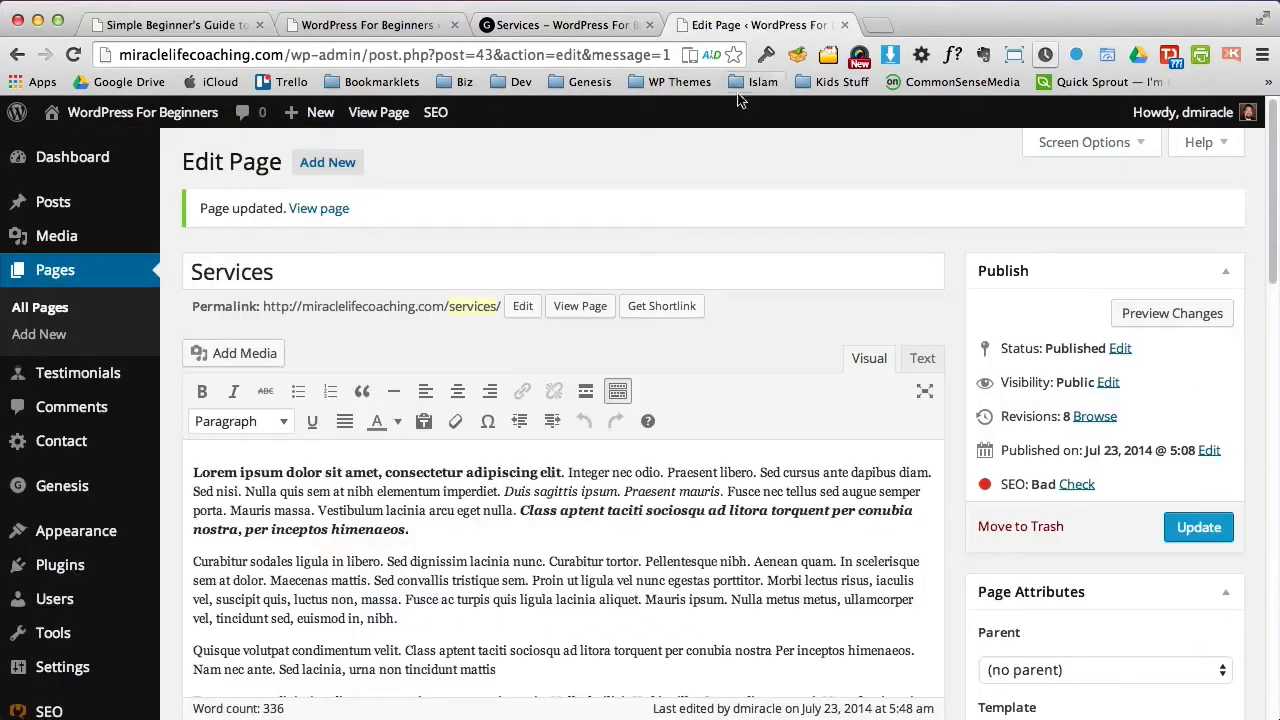
Step: Split "Curabitur sodales ligula in libero." from the second paragraph onto its own line and format it as Heading 2
{"action": "left_click", "coordinate": [388, 561]}
{"action": "key", "text": "Return"}
{"action": "left_click_drag", "start_coordinate": [386, 561], "coordinate": [187, 559]}
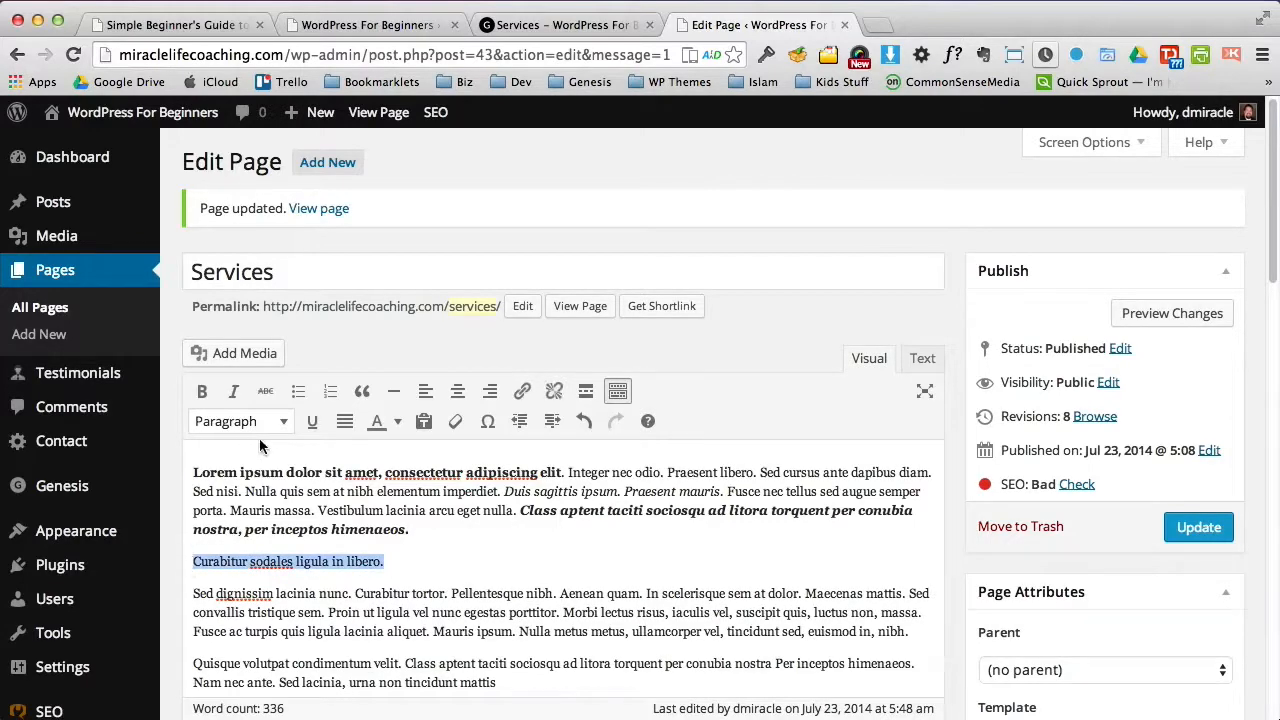
{"action": "left_click", "coordinate": [285, 424]}
{"action": "left_click", "coordinate": [241, 568]}
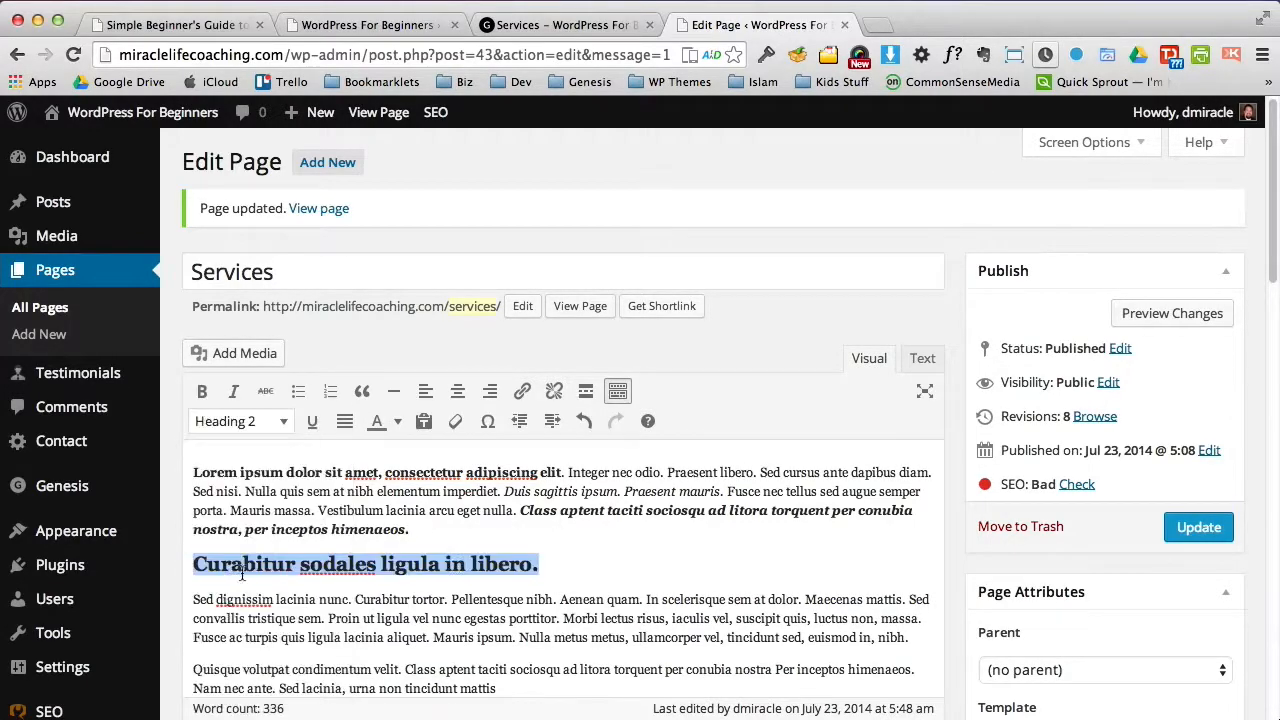
Step: Split the text from "Morbi lectus risus" off its paragraph and turn it into a four-item bulleted list, ending with "ullamcorper vel, tincidunt sed, euismod in, nibh."
{"action": "left_click", "coordinate": [596, 560]}
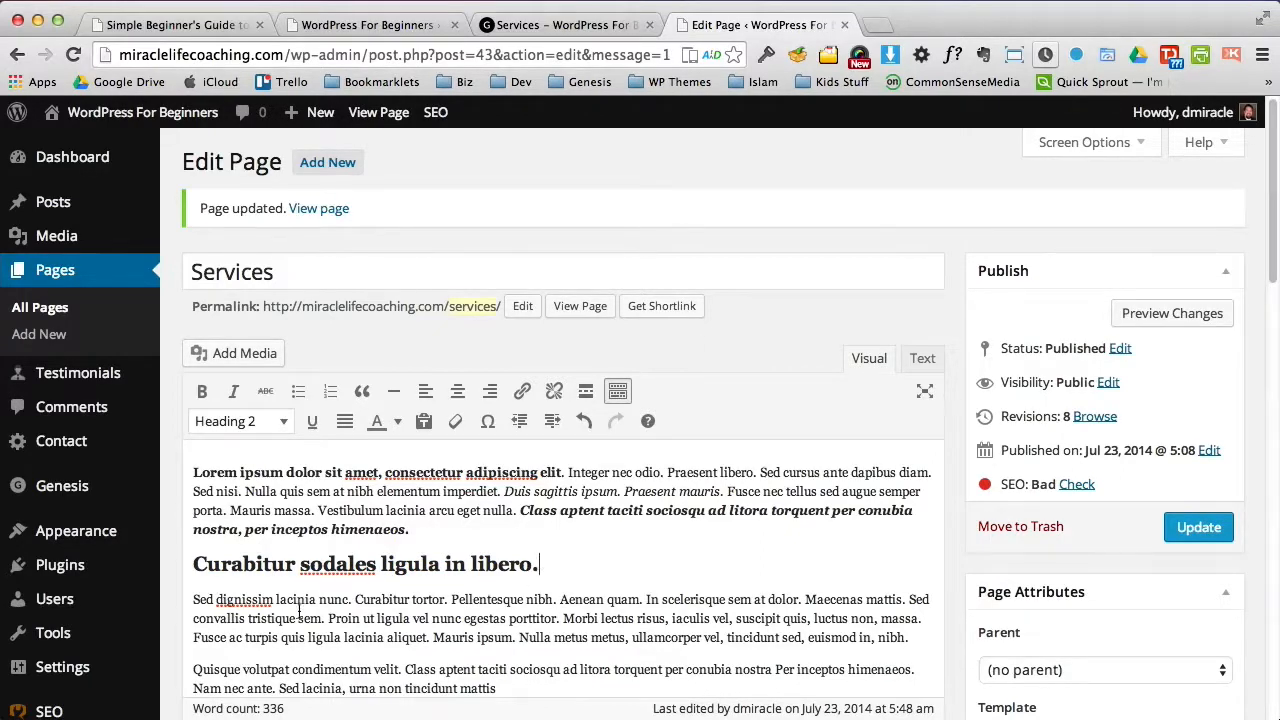
{"action": "left_click", "coordinate": [562, 617]}
{"action": "key", "text": "Return"}
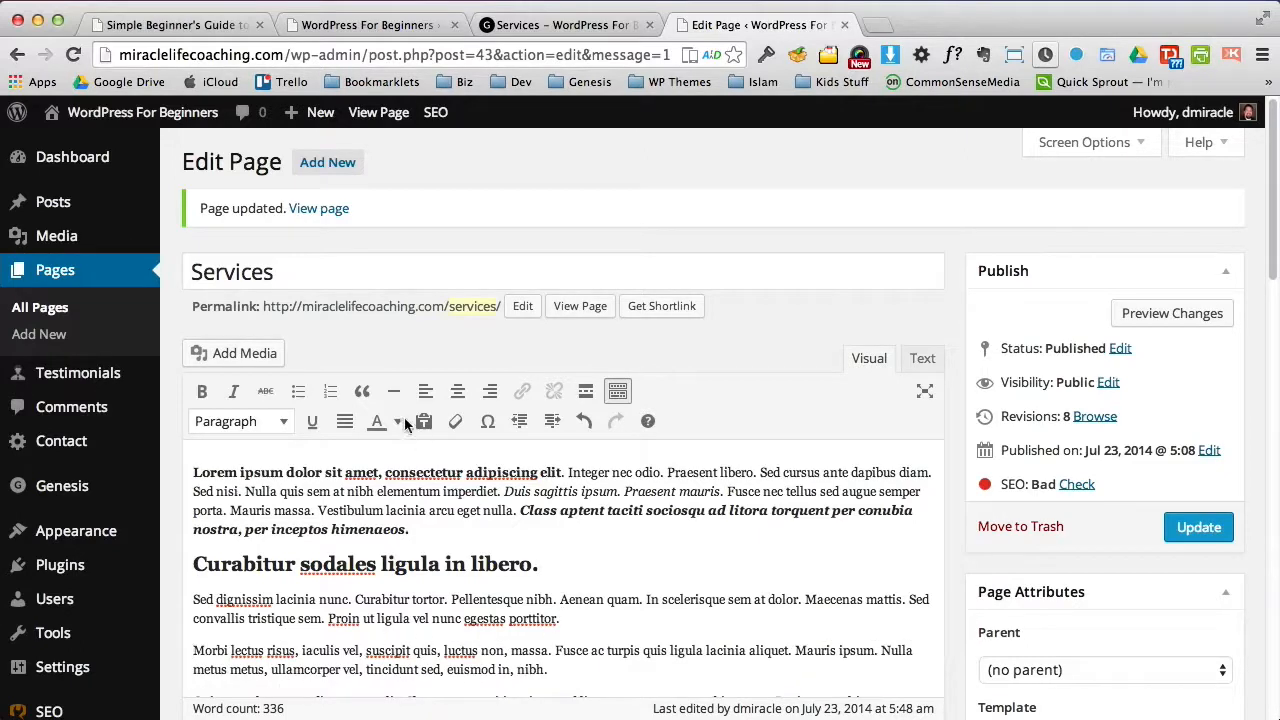
{"action": "left_click", "coordinate": [298, 391]}
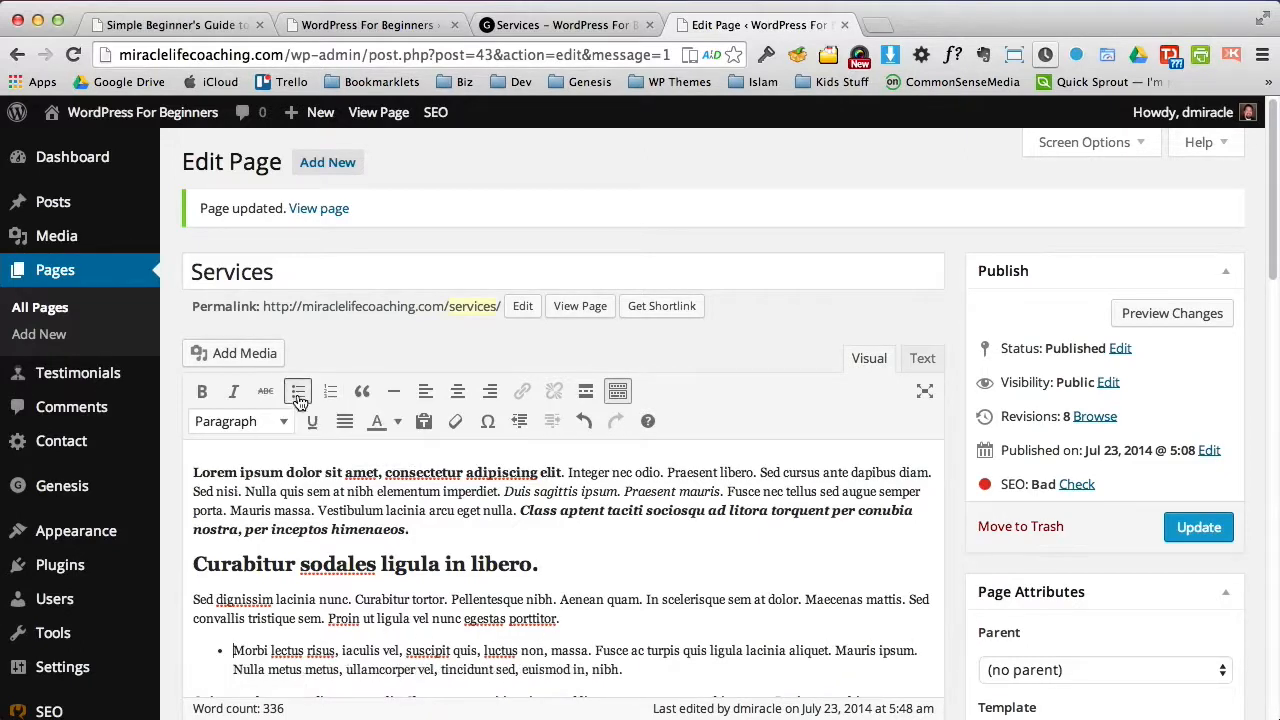
{"action": "left_click", "coordinate": [483, 650]}
{"action": "key", "text": "Return"}
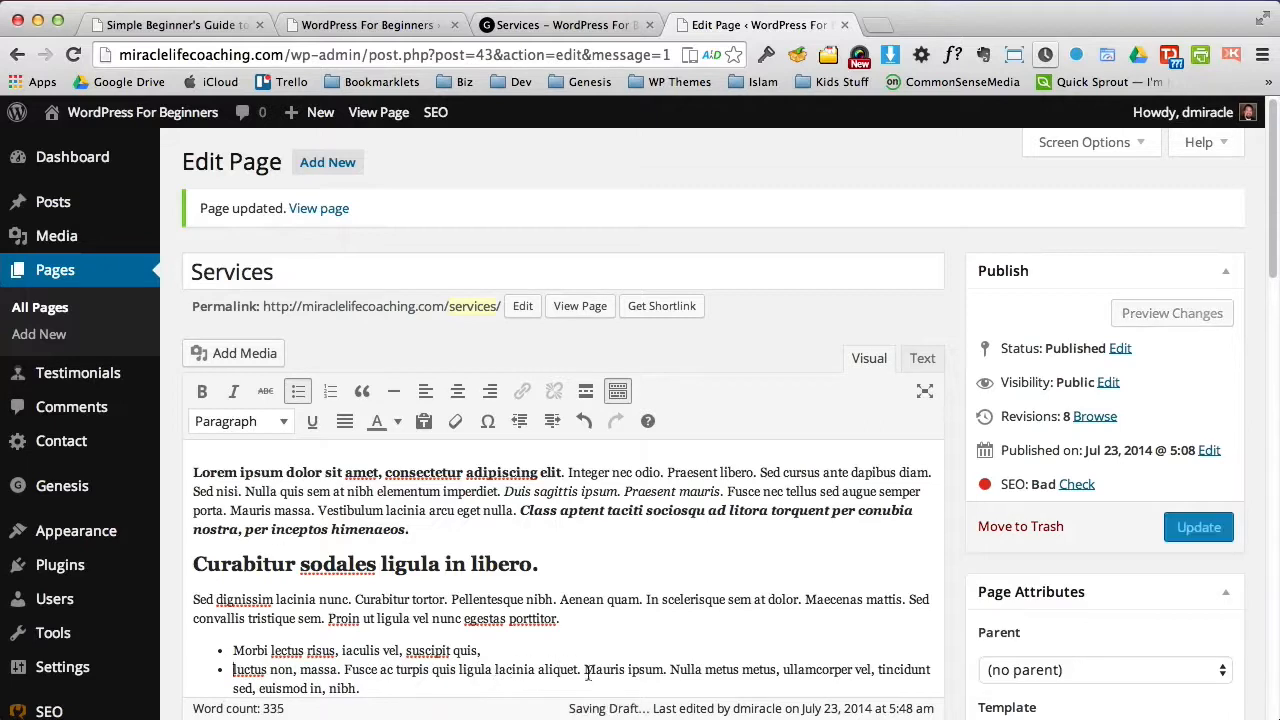
{"action": "key", "text": "Return"}
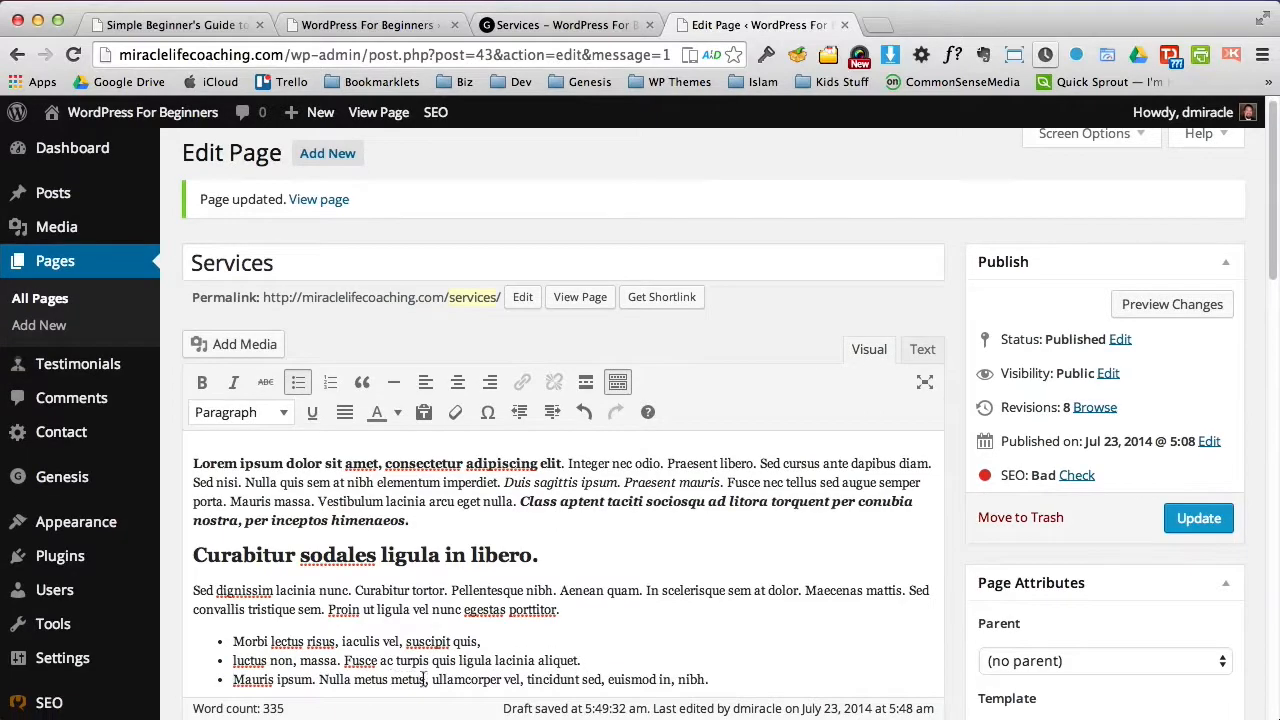
{"action": "left_click", "coordinate": [433, 680]}
{"action": "key", "text": "Return"}
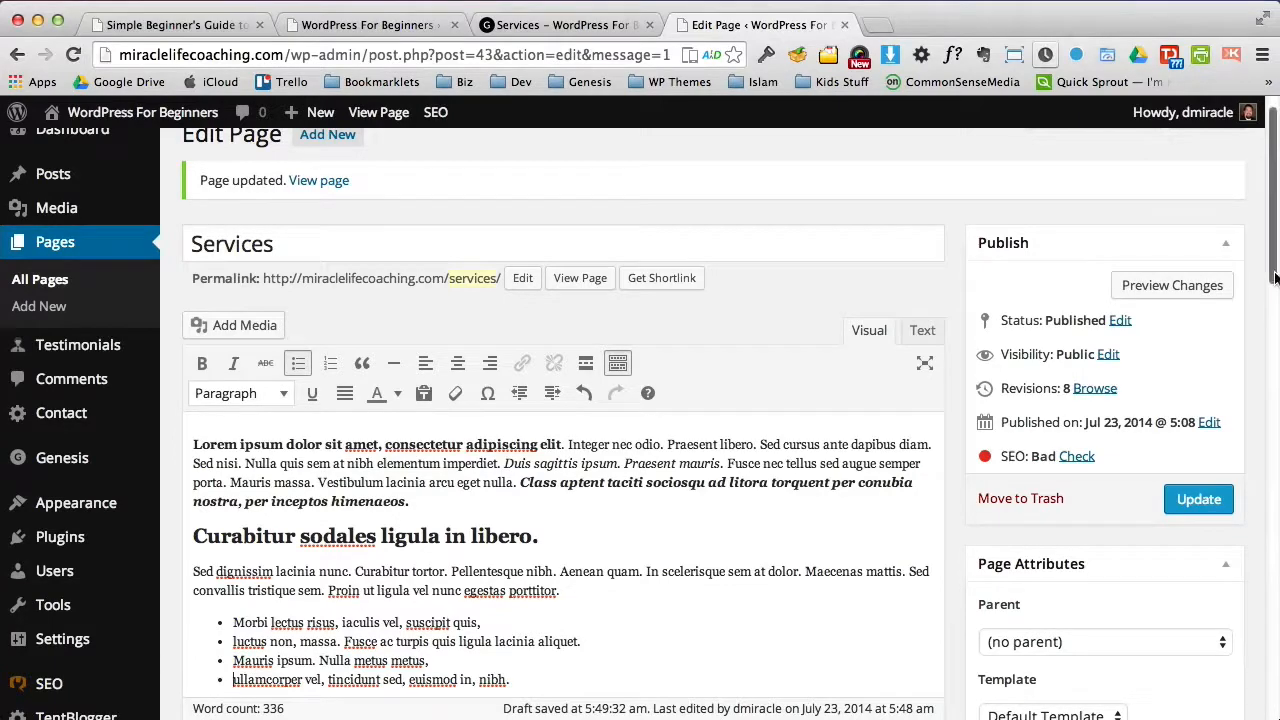
Step: Make the sentence "Quisque volutpat condimentum velit." below the bulleted list bold and red
{"action": "scroll", "coordinate": [514, 445], "scroll_direction": "down", "scroll_amount": 5}
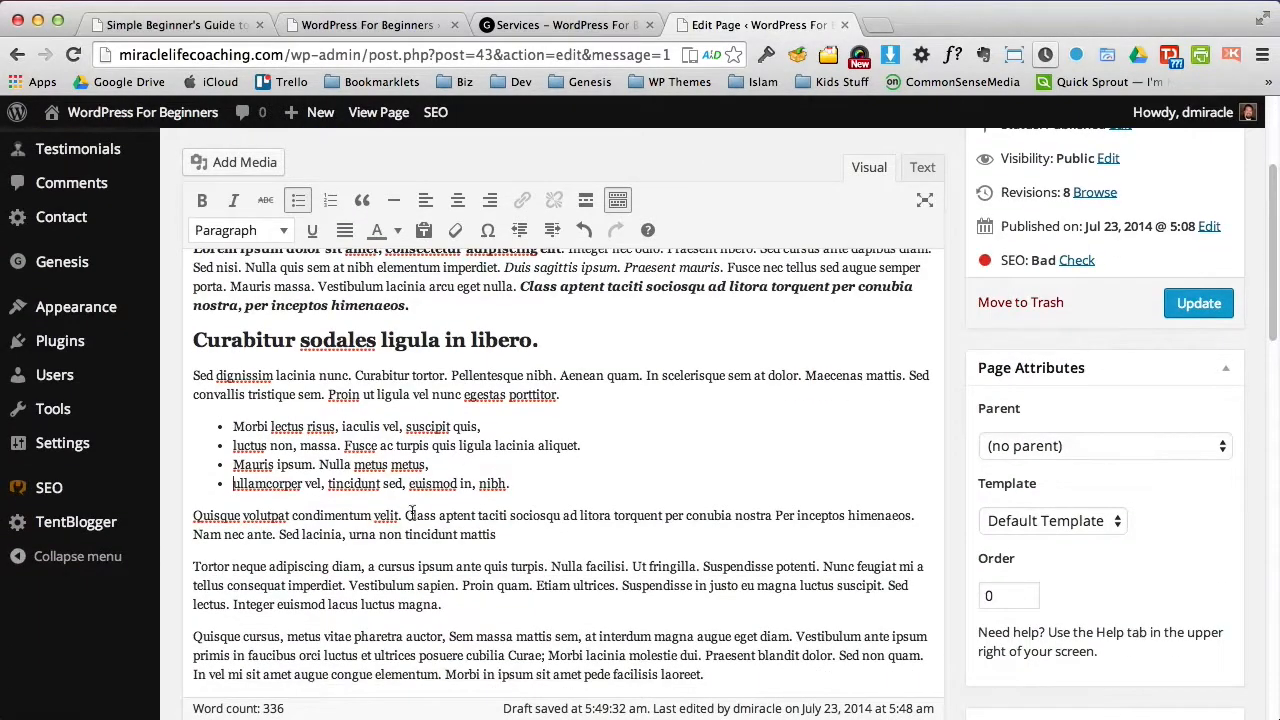
{"action": "left_click_drag", "start_coordinate": [403, 515], "coordinate": [193, 515]}
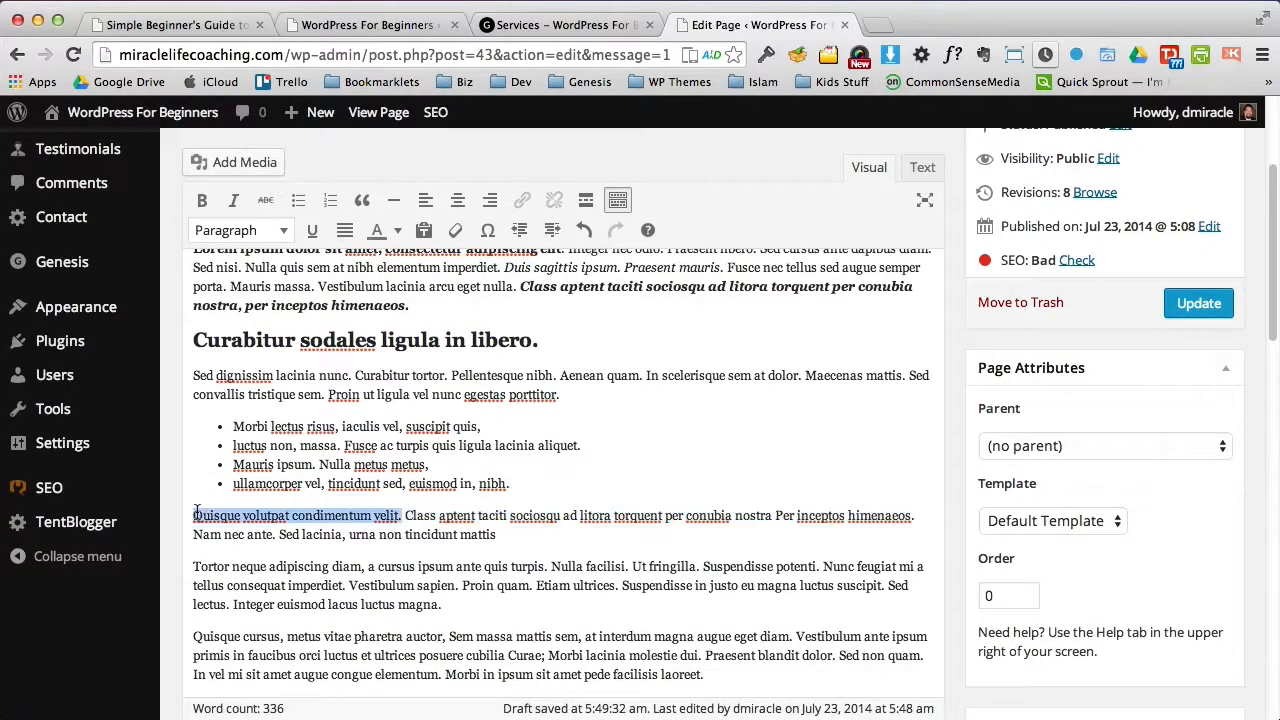
{"action": "left_click", "coordinate": [201, 205]}
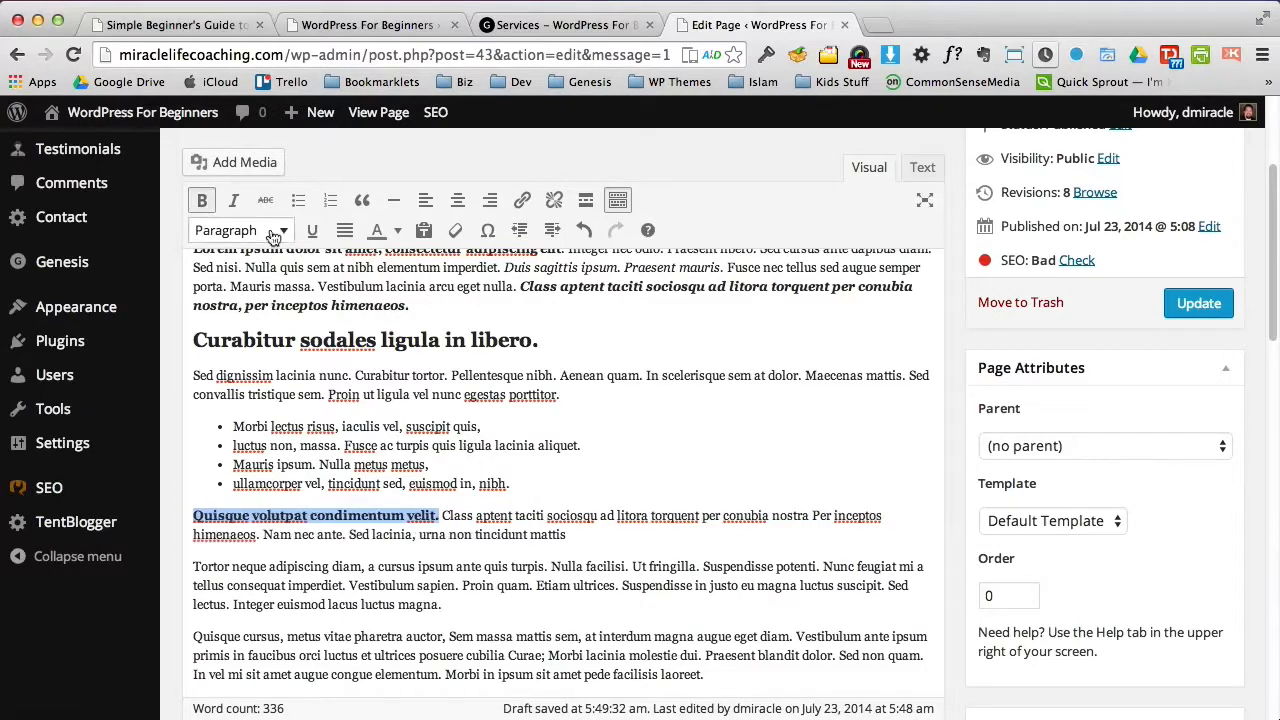
{"action": "left_click", "coordinate": [397, 230]}
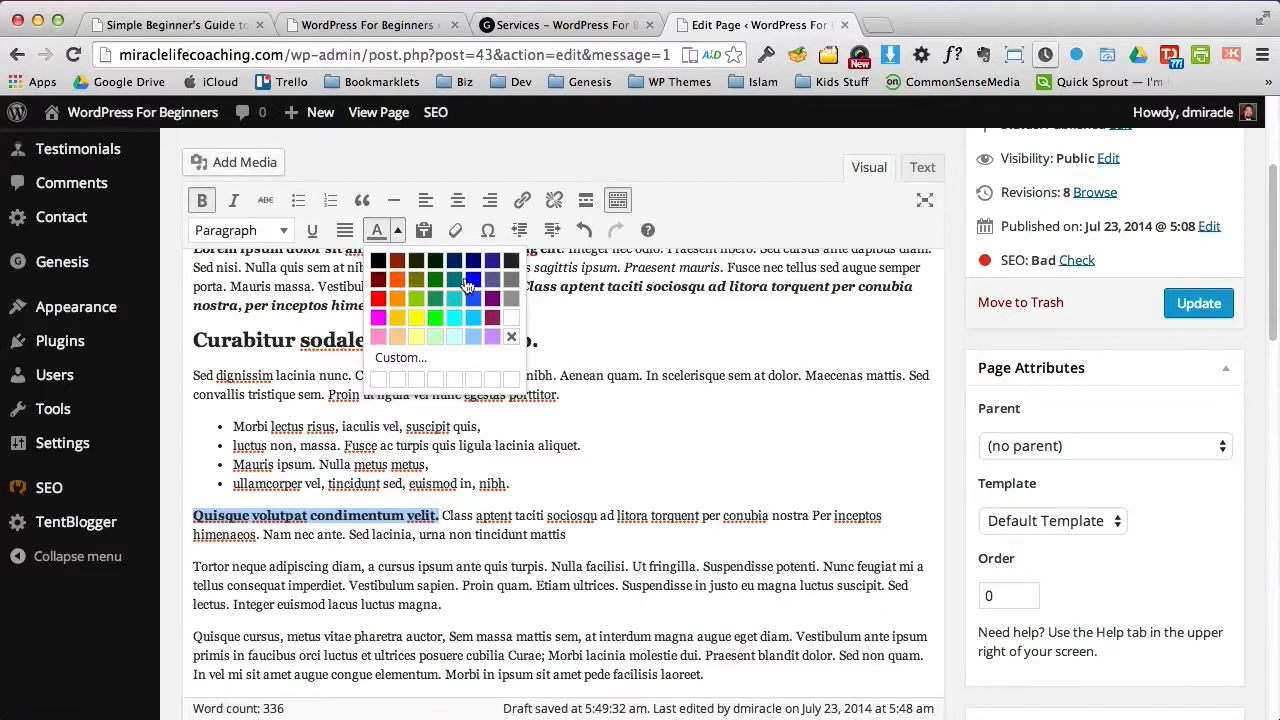
{"action": "left_click", "coordinate": [378, 298]}
{"action": "left_click", "coordinate": [582, 446]}
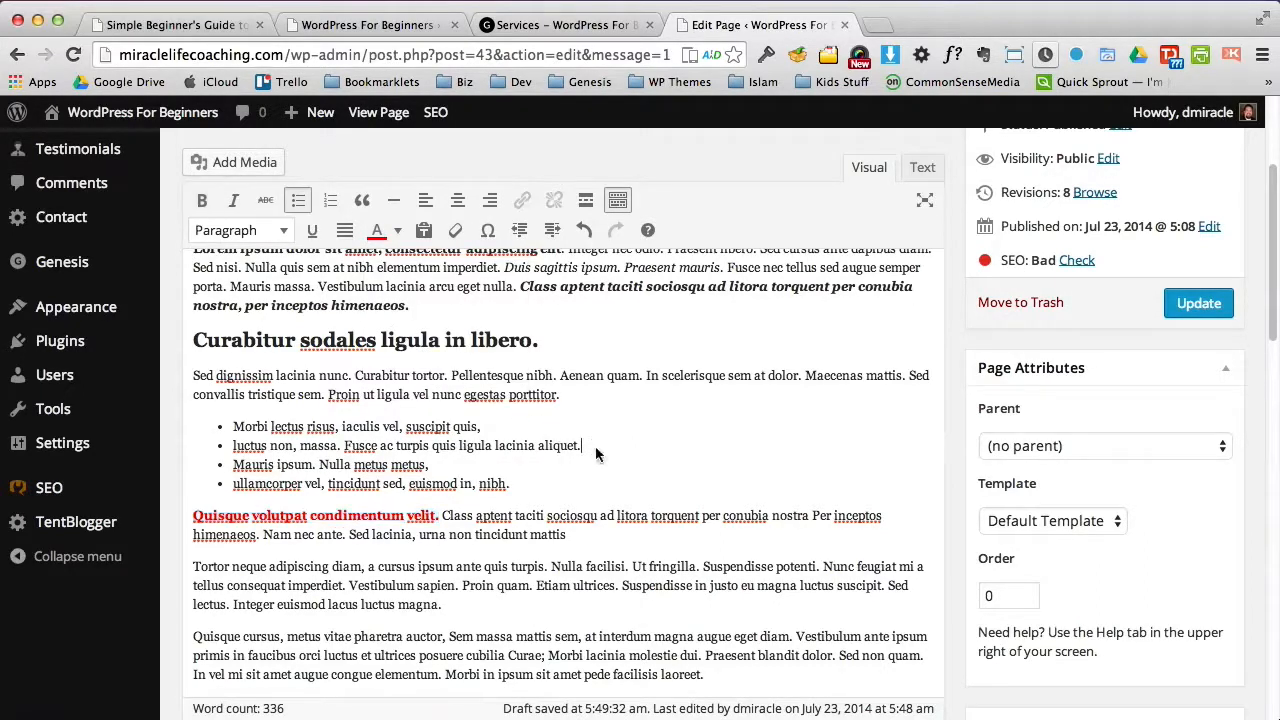
Step: Save the Services page and reload the public Services page
{"action": "left_click", "coordinate": [1197, 306]}
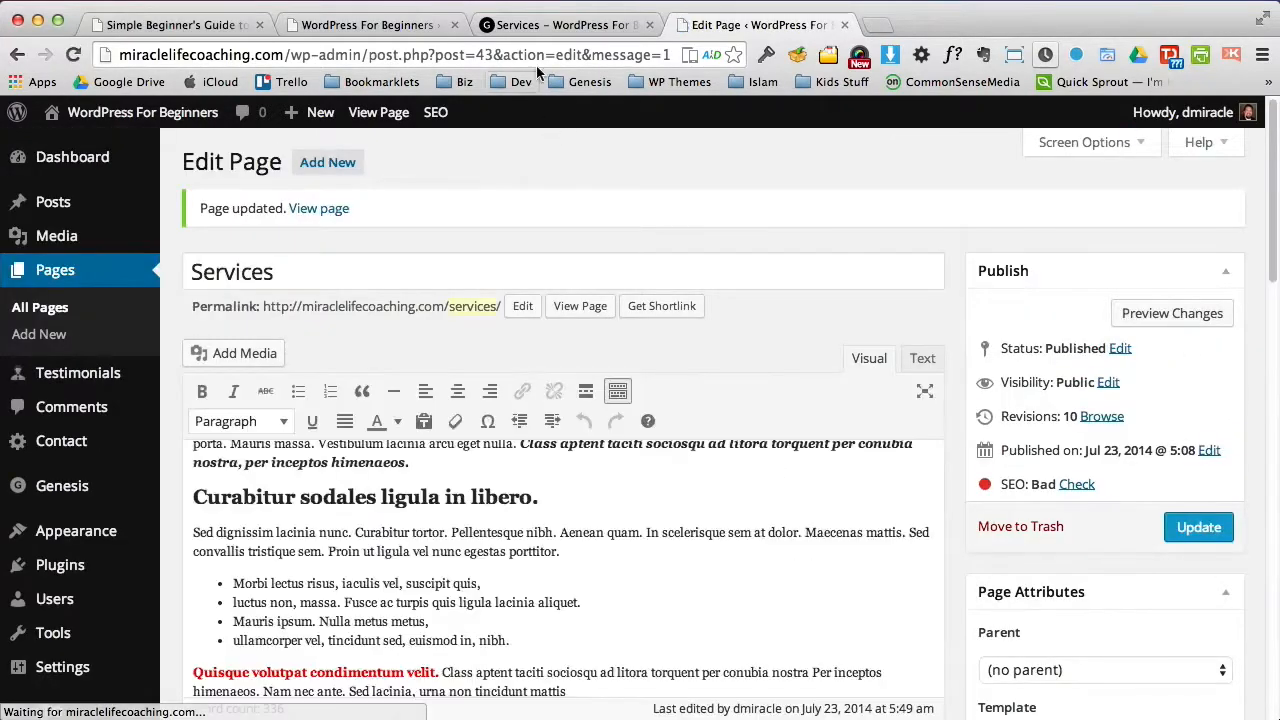
{"action": "left_click", "coordinate": [560, 24]}
{"action": "left_click", "coordinate": [73, 54]}
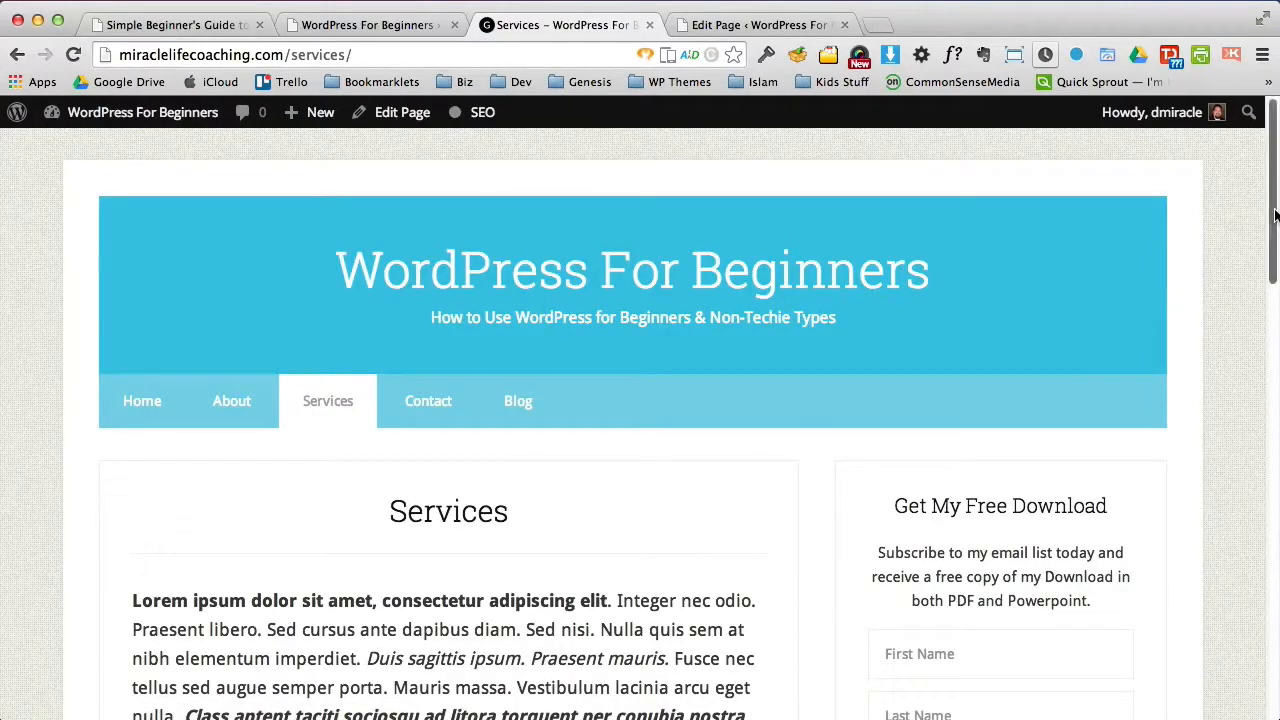
Step: Examine the "Curabitur sodales ligula in libero." heading, the bulleted list and the "Quisque volutpat condimentum velit." sentence on the public Services page
{"action": "left_click_drag", "start_coordinate": [1274, 215], "coordinate": [1277, 330]}
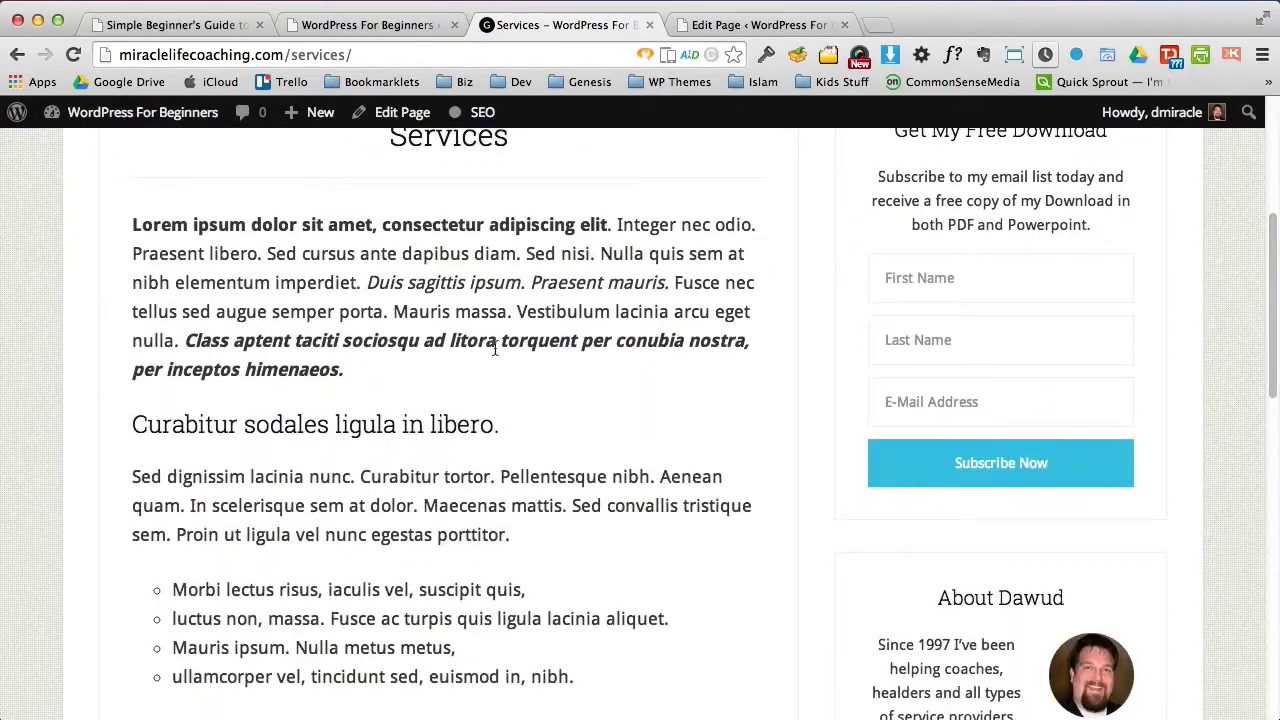
{"action": "left_click_drag", "start_coordinate": [503, 437], "coordinate": [117, 421]}
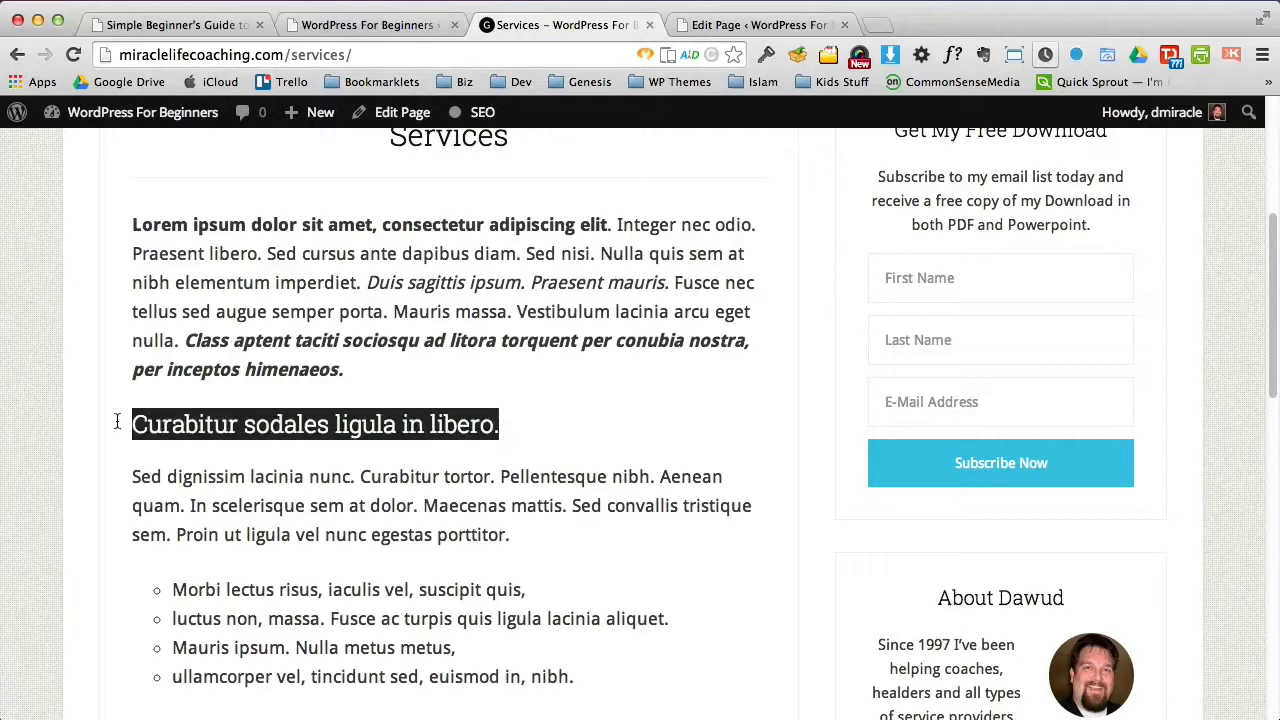
{"action": "left_click_drag", "start_coordinate": [176, 587], "coordinate": [406, 695]}
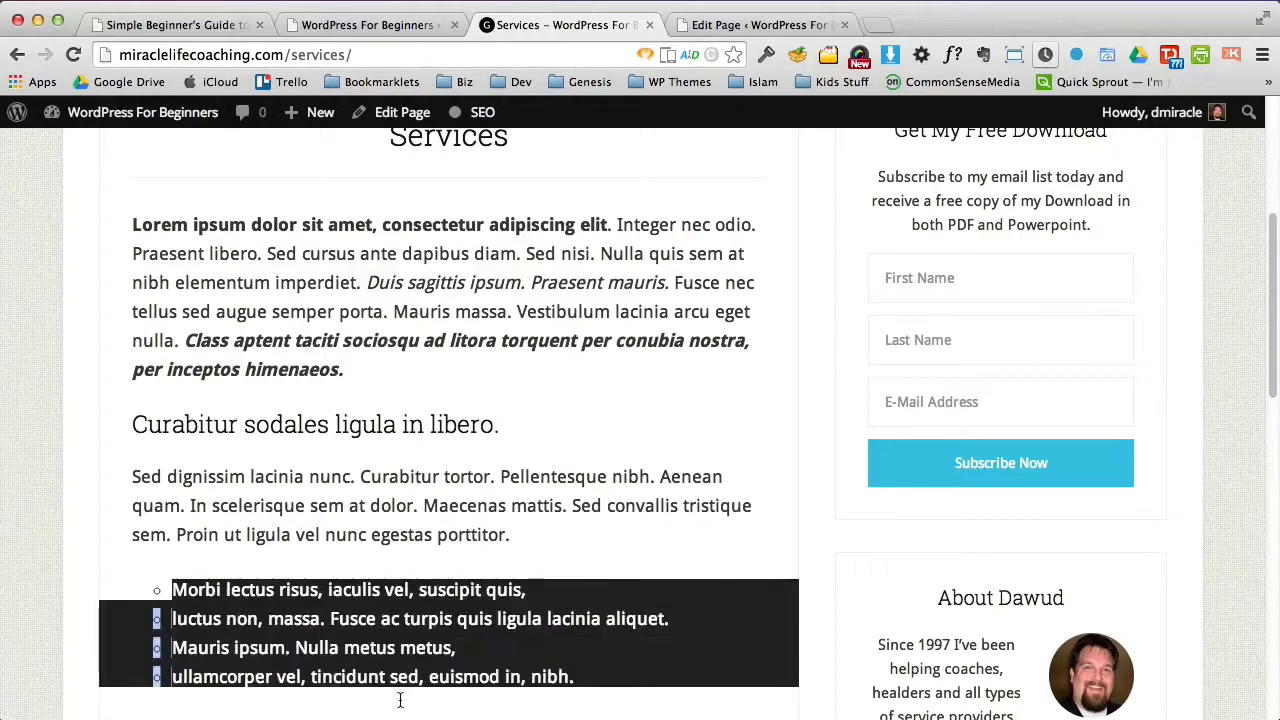
{"action": "left_click_drag", "start_coordinate": [1274, 309], "coordinate": [808, 400]}
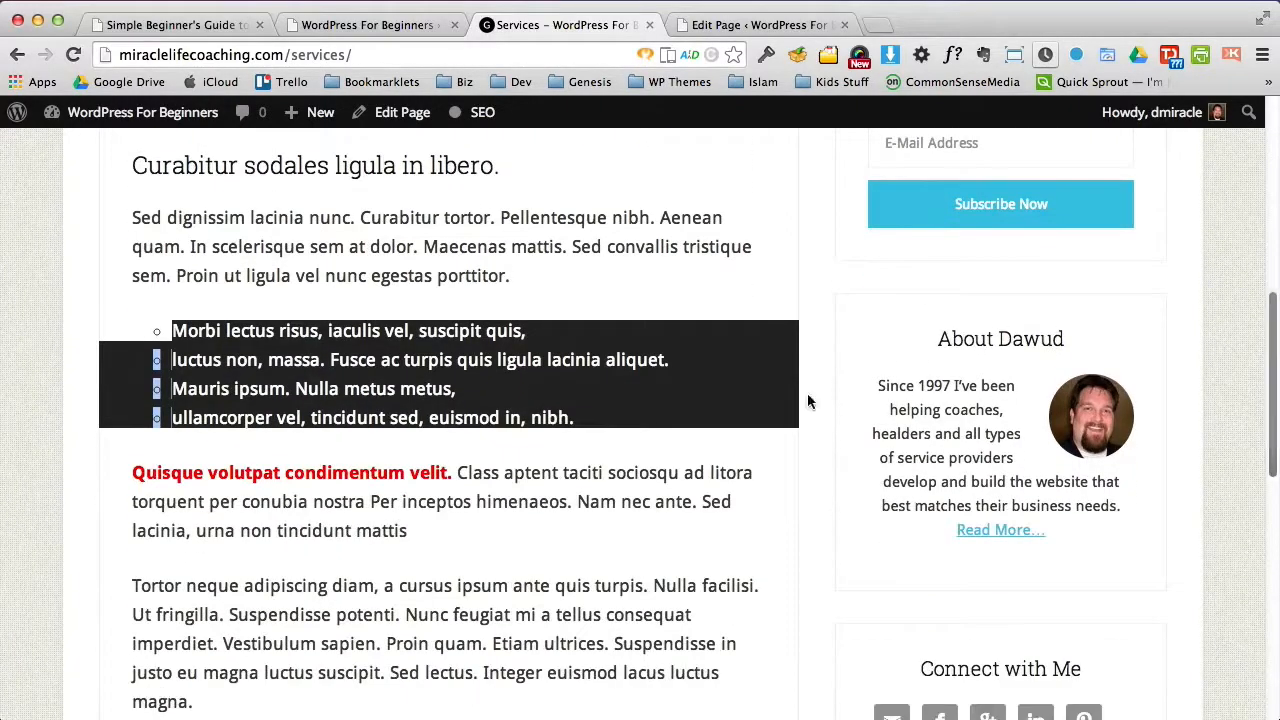
{"action": "left_click_drag", "start_coordinate": [453, 472], "coordinate": [162, 472]}
{"action": "left_click", "coordinate": [590, 470]}
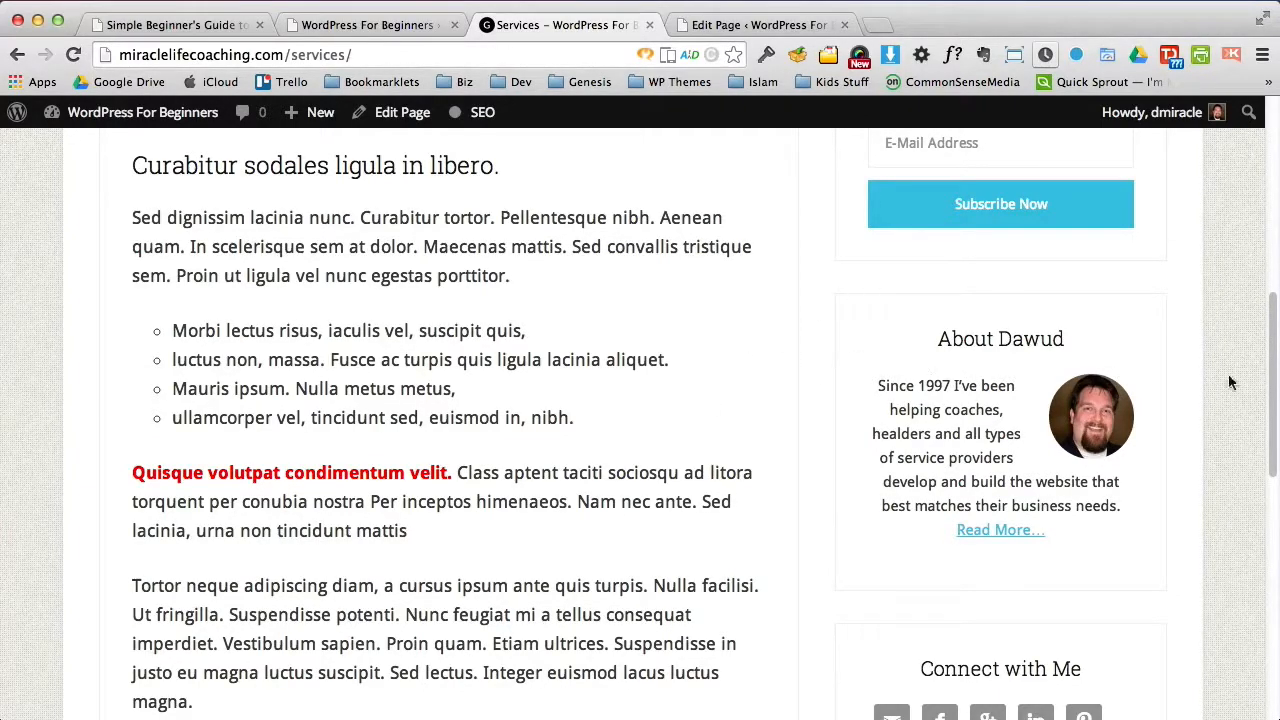
{"action": "left_click_drag", "start_coordinate": [1270, 364], "coordinate": [1263, 405]}
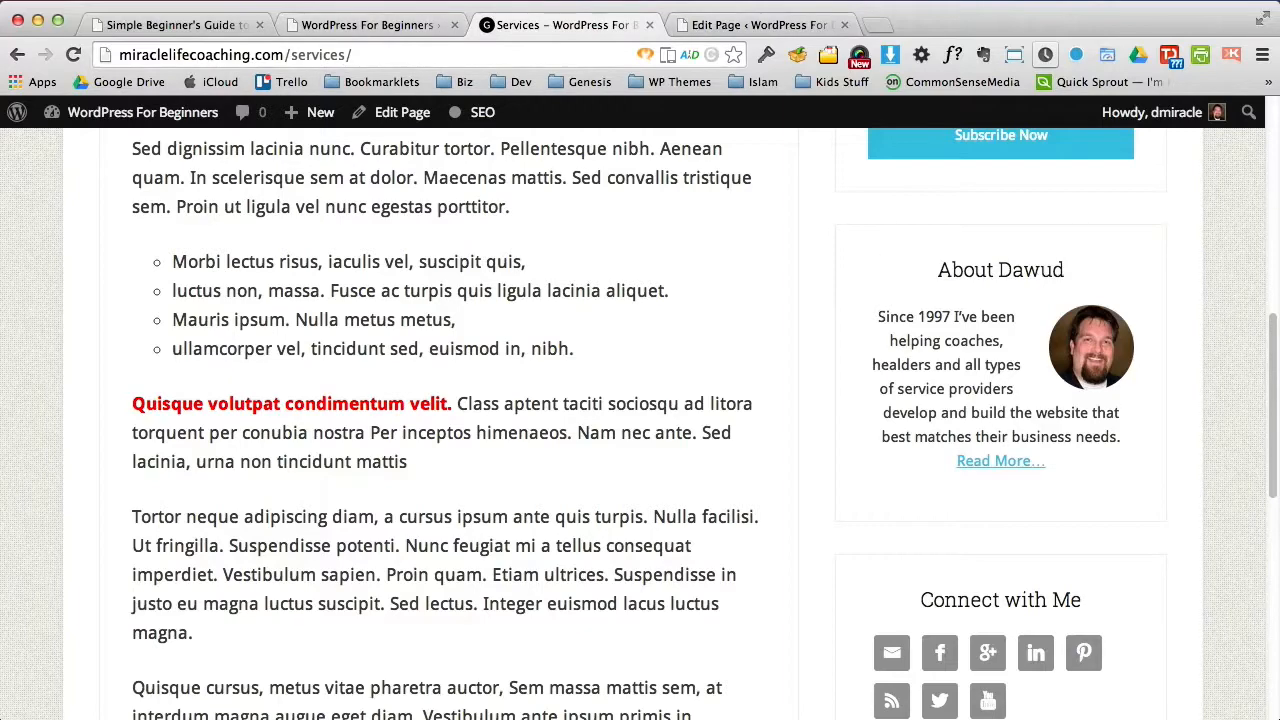
Step: View the public Home page for comparison and return to the public Services page
{"action": "scroll", "coordinate": [1273, 200], "scroll_direction": "up", "scroll_amount": 10}
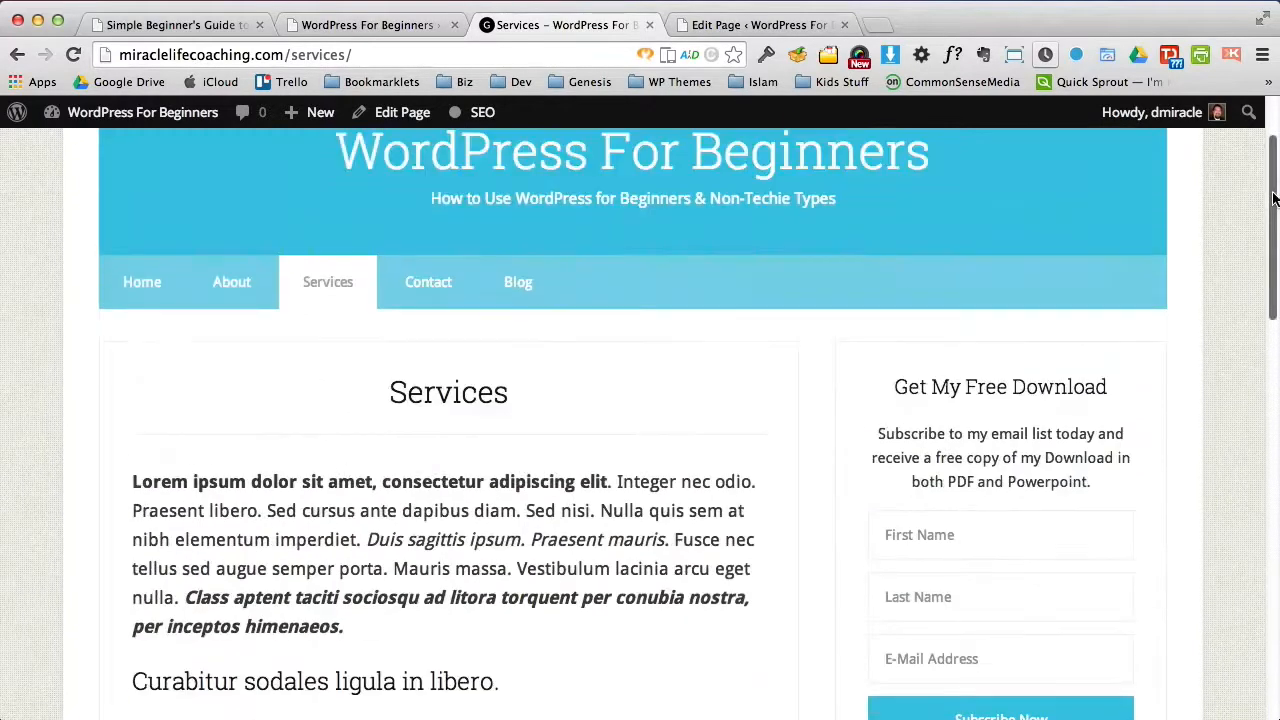
{"action": "left_click", "coordinate": [140, 285]}
{"action": "left_click_drag", "start_coordinate": [1272, 243], "coordinate": [1243, 215]}
{"action": "left_click", "coordinate": [329, 405]}
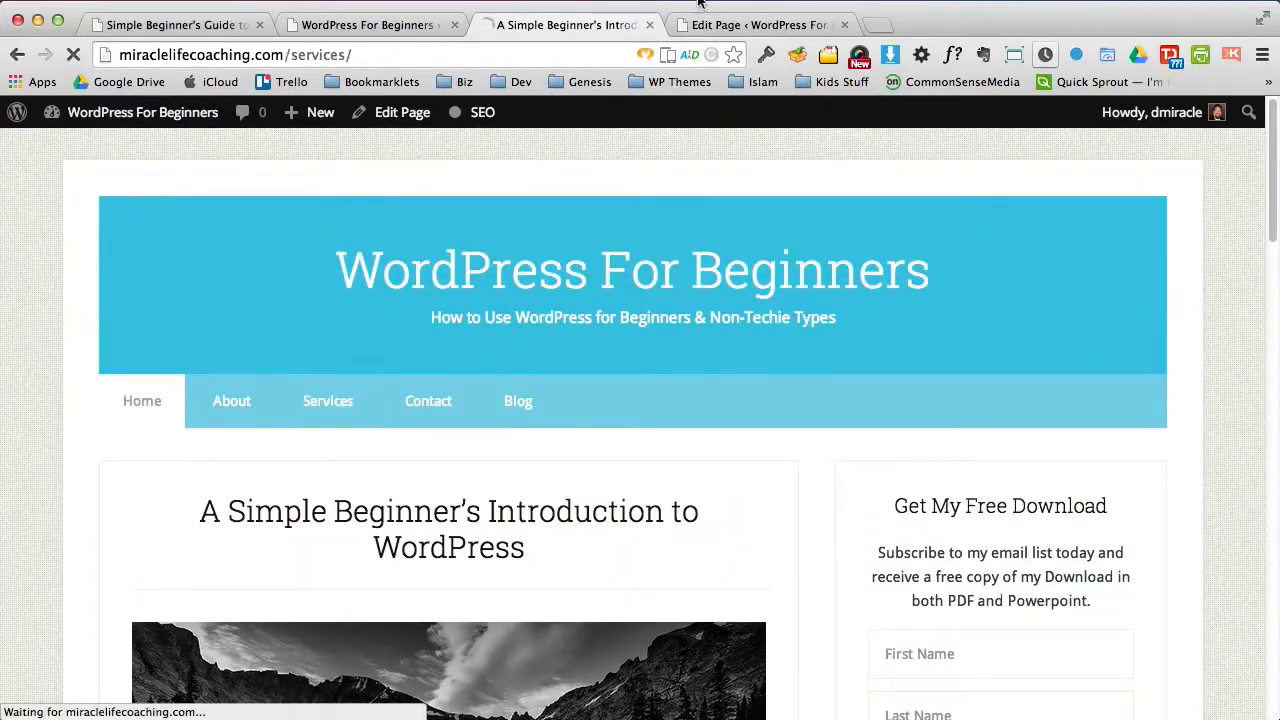
Step: In the Services page editor, split the text from "Proin quam" onward into a four-item numbered list, ending with "Integer euismod lacus luctus magna."
{"action": "left_click", "coordinate": [732, 27]}
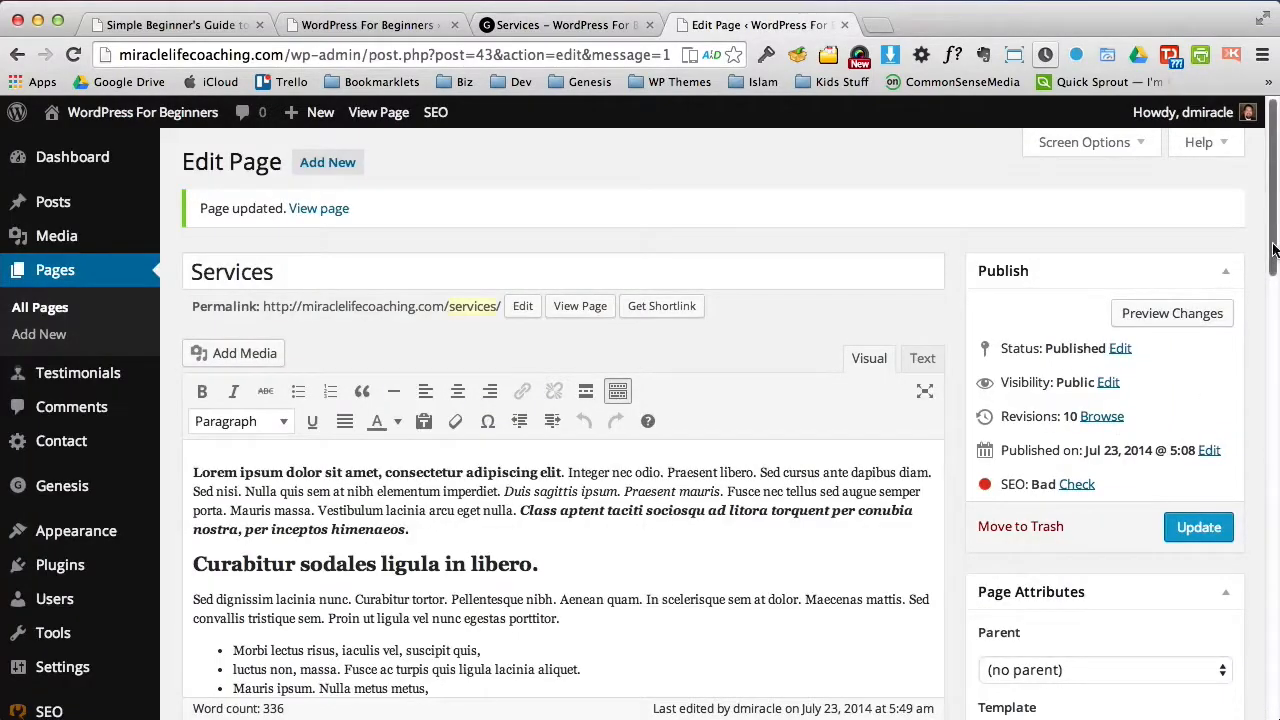
{"action": "left_click_drag", "start_coordinate": [1274, 250], "coordinate": [1273, 278]}
{"action": "scroll", "coordinate": [484, 318], "scroll_direction": "down", "scroll_amount": 5}
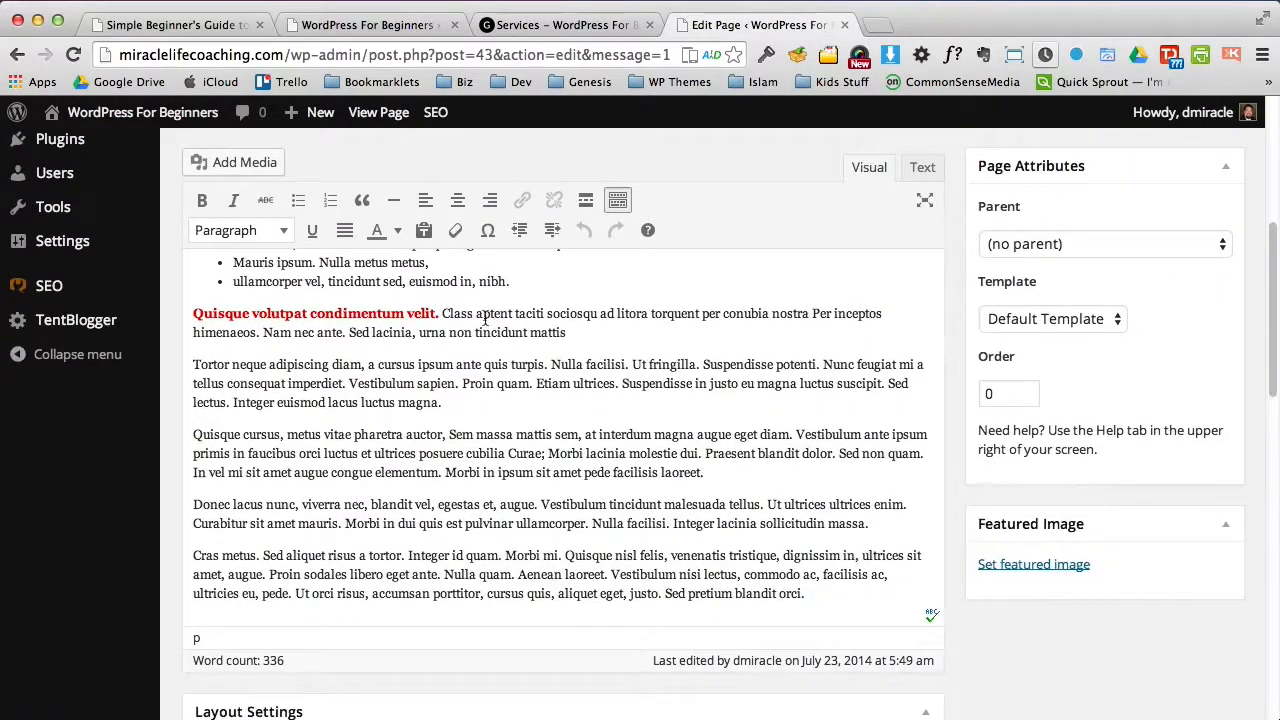
{"action": "left_click", "coordinate": [462, 383]}
{"action": "key", "text": "Return"}
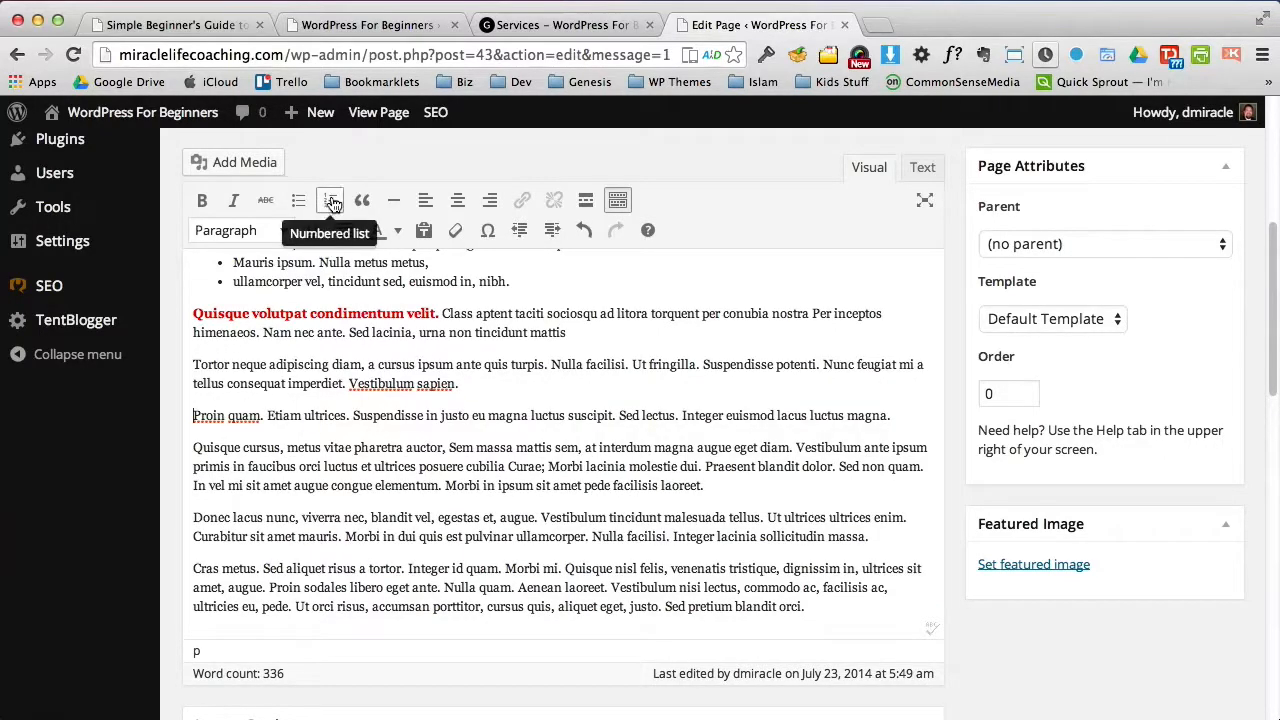
{"action": "left_click", "coordinate": [333, 203]}
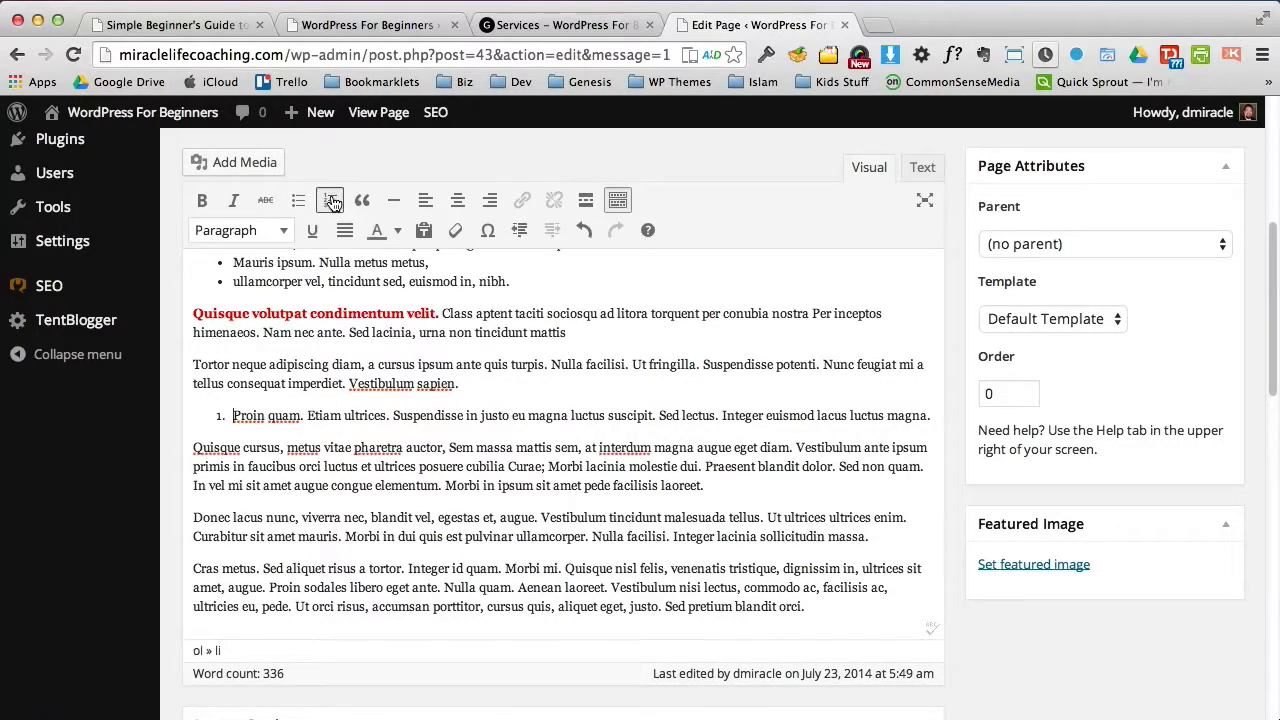
{"action": "left_click", "coordinate": [394, 415]}
{"action": "key", "text": "Return"}
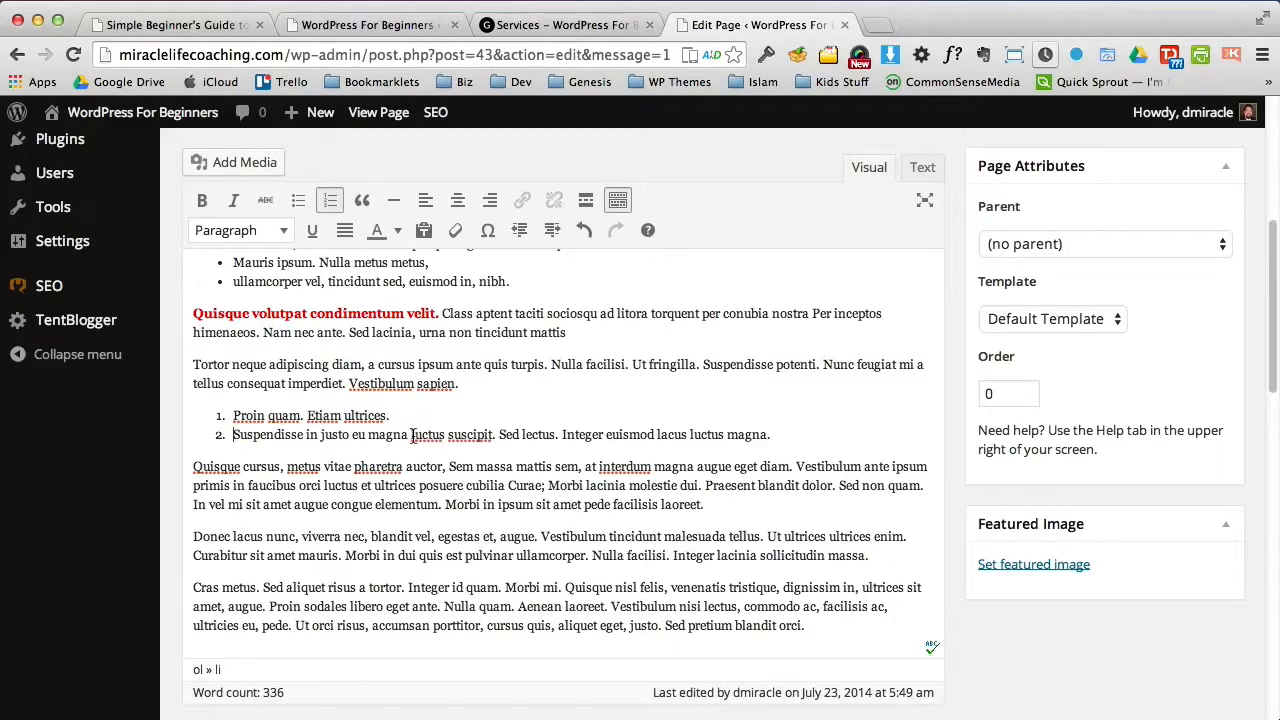
{"action": "left_click", "coordinate": [410, 435]}
{"action": "key", "text": "Return"}
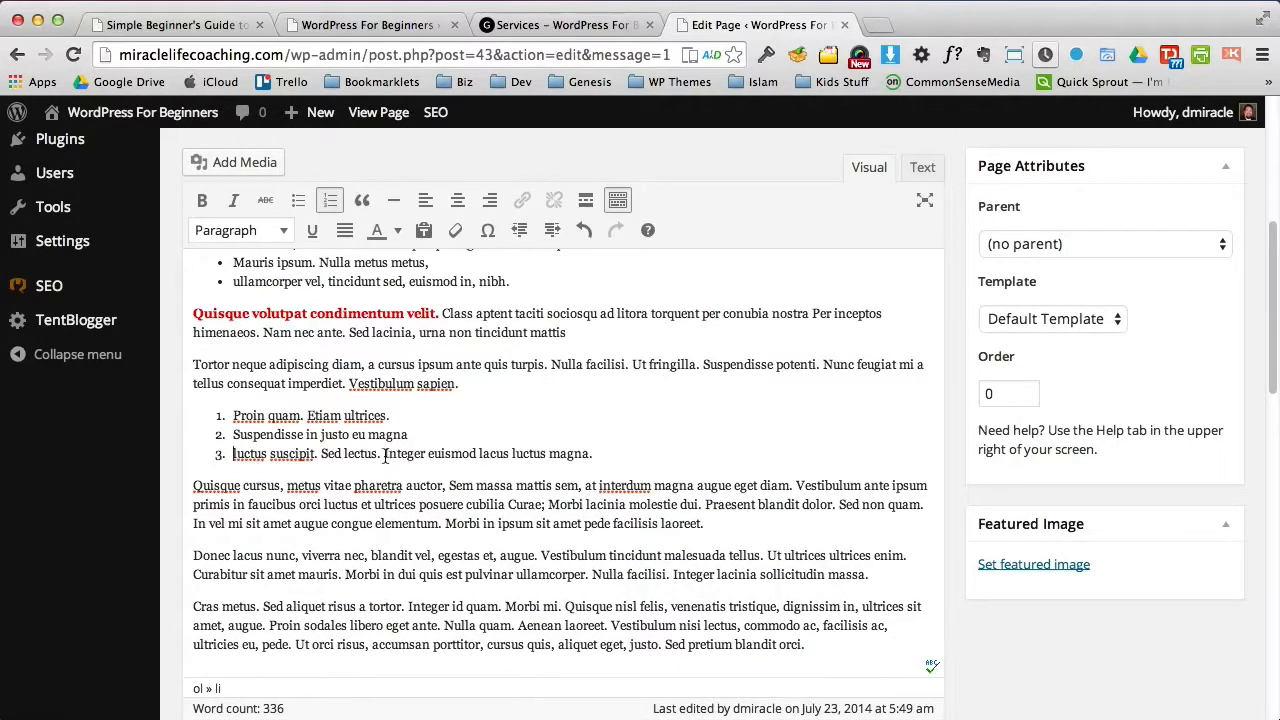
{"action": "left_click", "coordinate": [383, 454]}
{"action": "key", "text": "Return"}
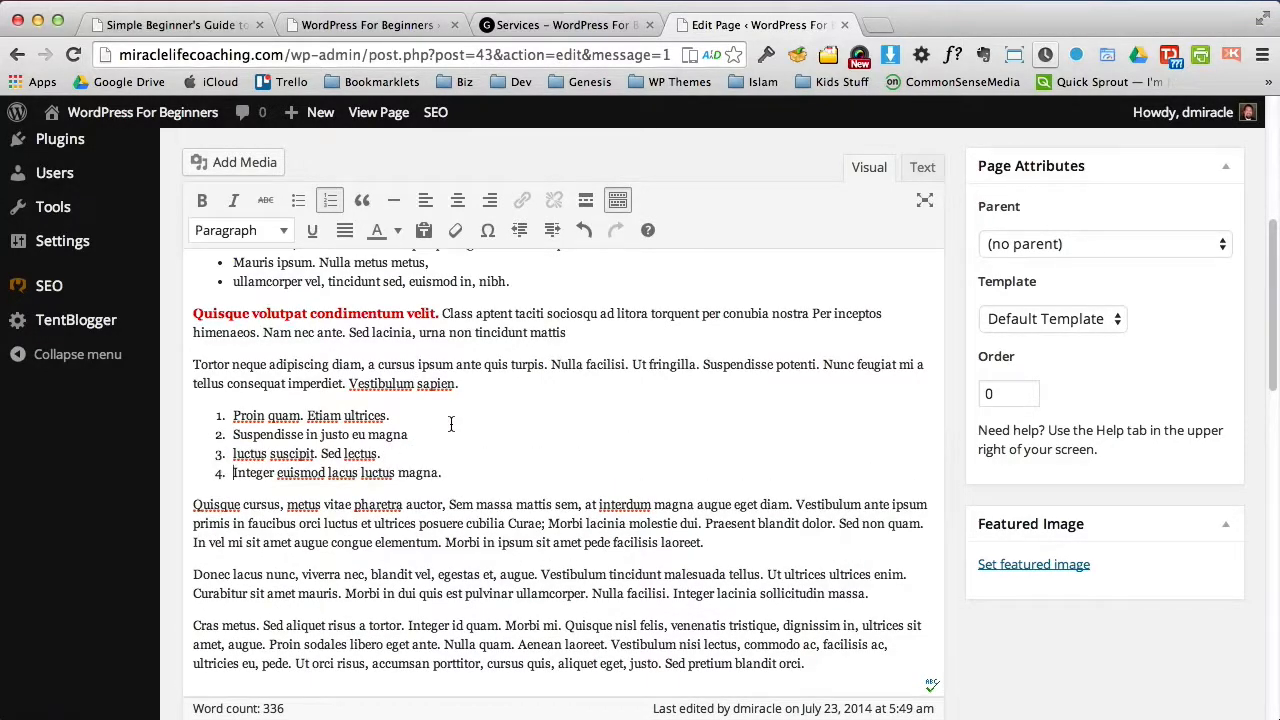
Step: Bold "Tortor neque adipiscing diam" and put "Quisque cursus, metus vitae pharetra auctor," on its own line as Heading 3
{"action": "left_click_drag", "start_coordinate": [193, 365], "coordinate": [362, 366]}
{"action": "left_click", "coordinate": [202, 203]}
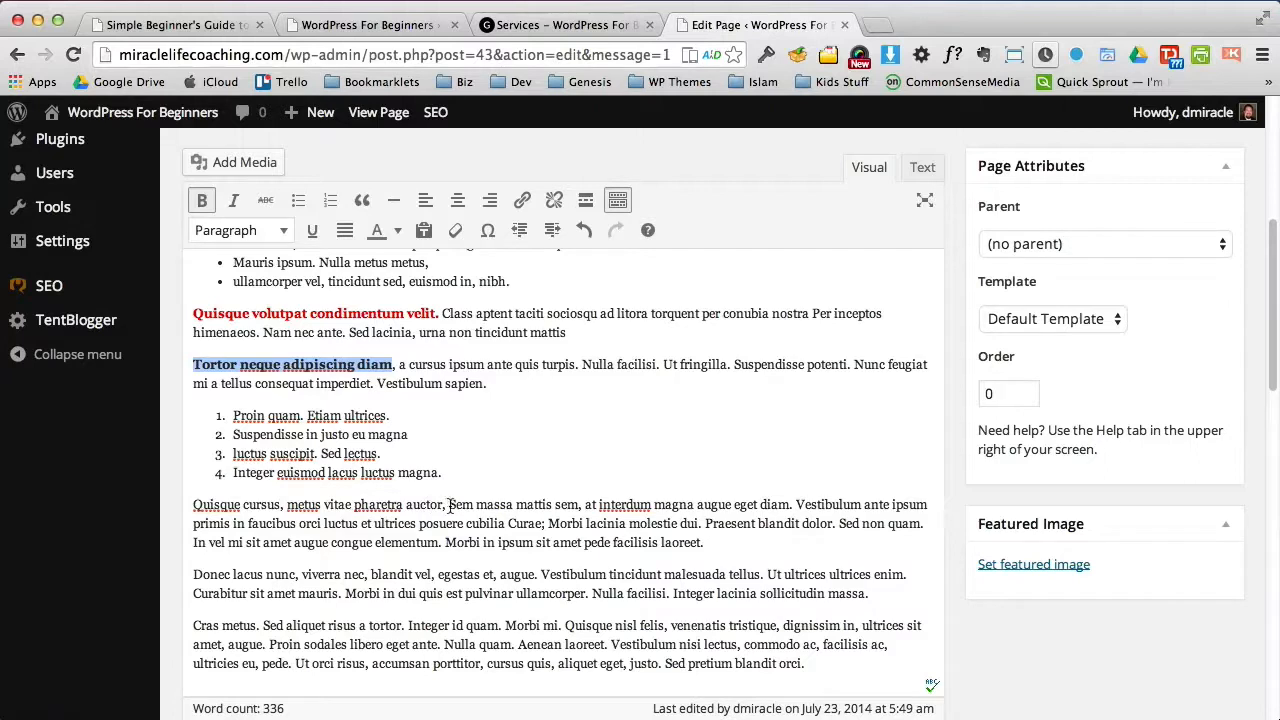
{"action": "left_click", "coordinate": [450, 505]}
{"action": "key", "text": "Return"}
{"action": "left_click_drag", "start_coordinate": [446, 505], "coordinate": [187, 514]}
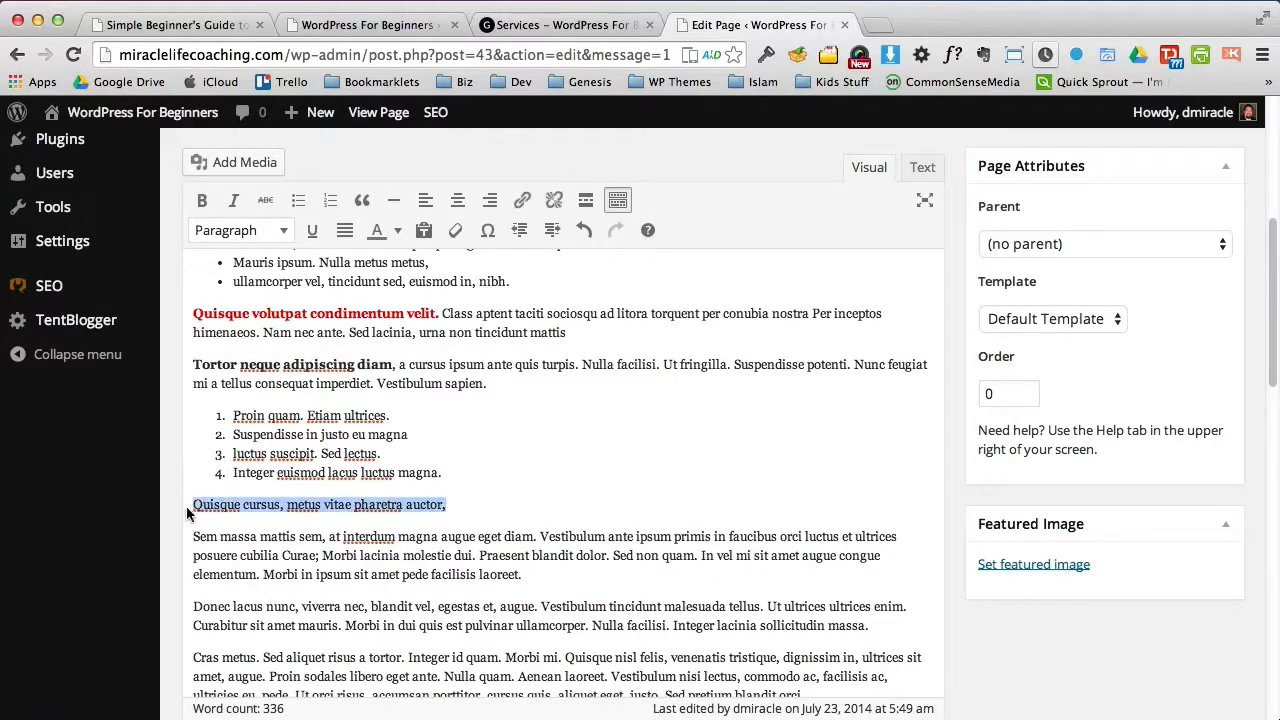
{"action": "left_click", "coordinate": [283, 231]}
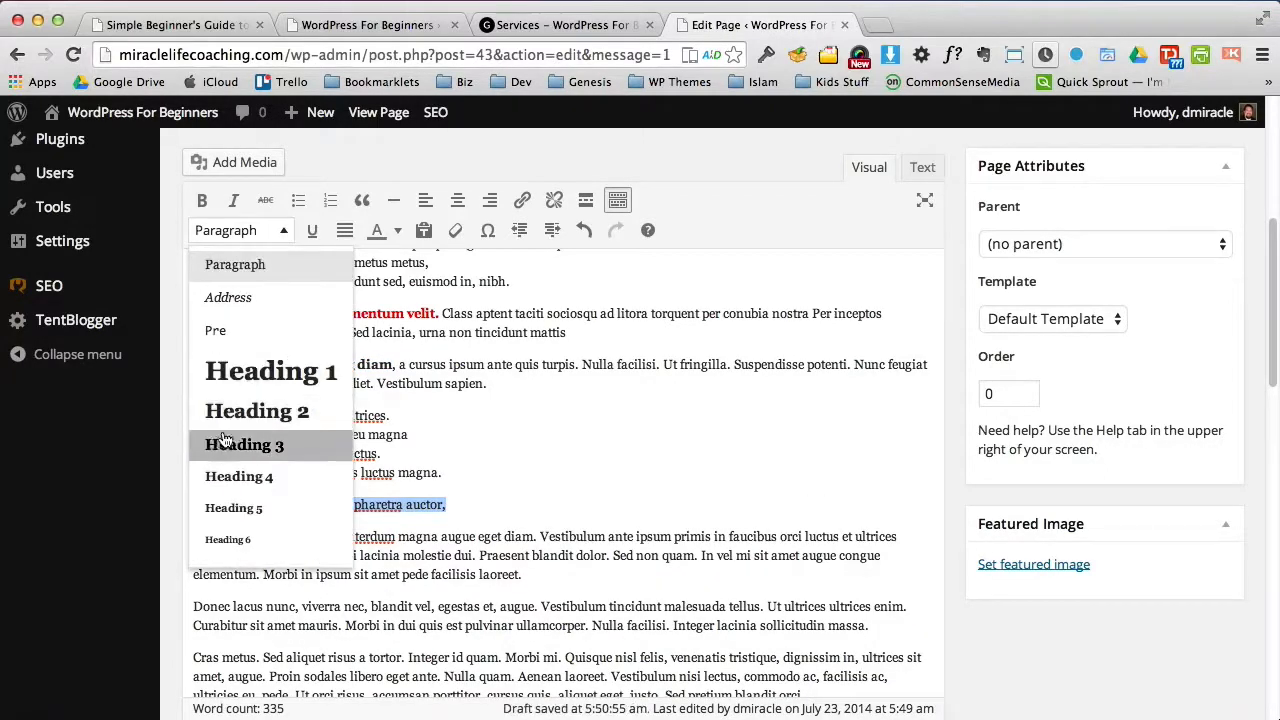
{"action": "left_click", "coordinate": [222, 446]}
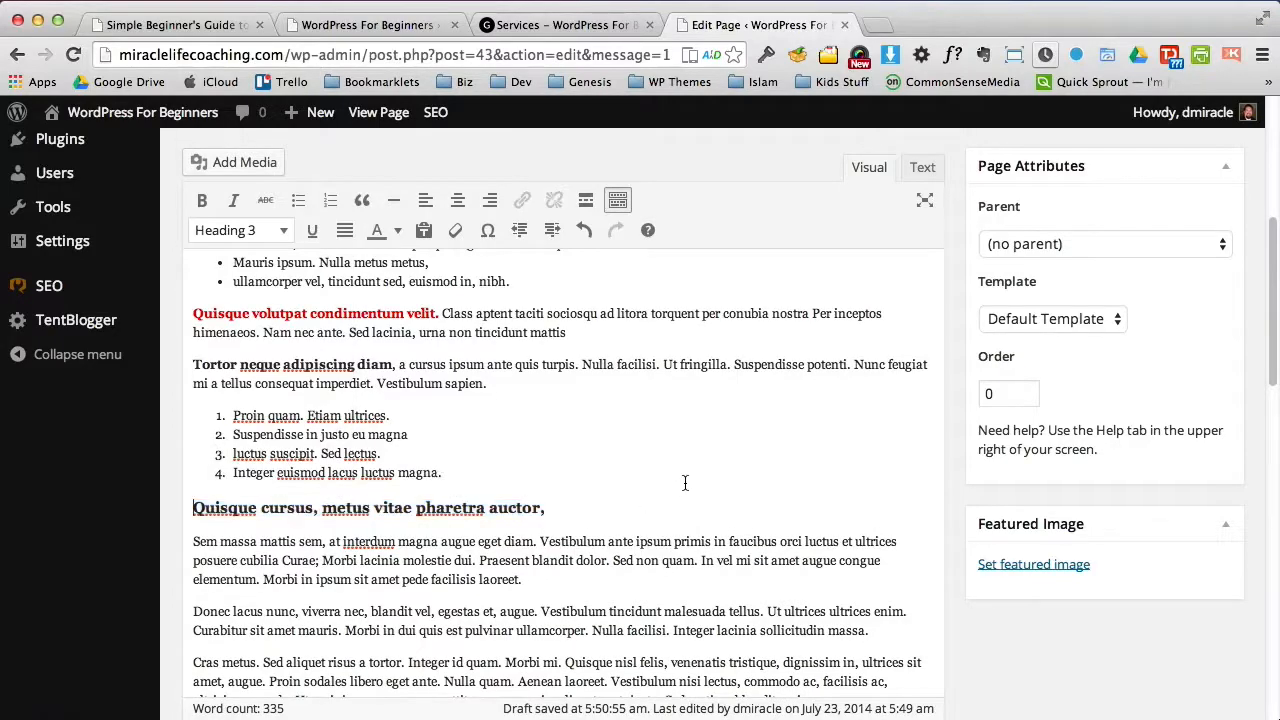
Step: Format the whole paragraph starting "Donec lacus nunc, viverra nec" as a blockquote
{"action": "left_click_drag", "start_coordinate": [1270, 334], "coordinate": [1271, 358]}
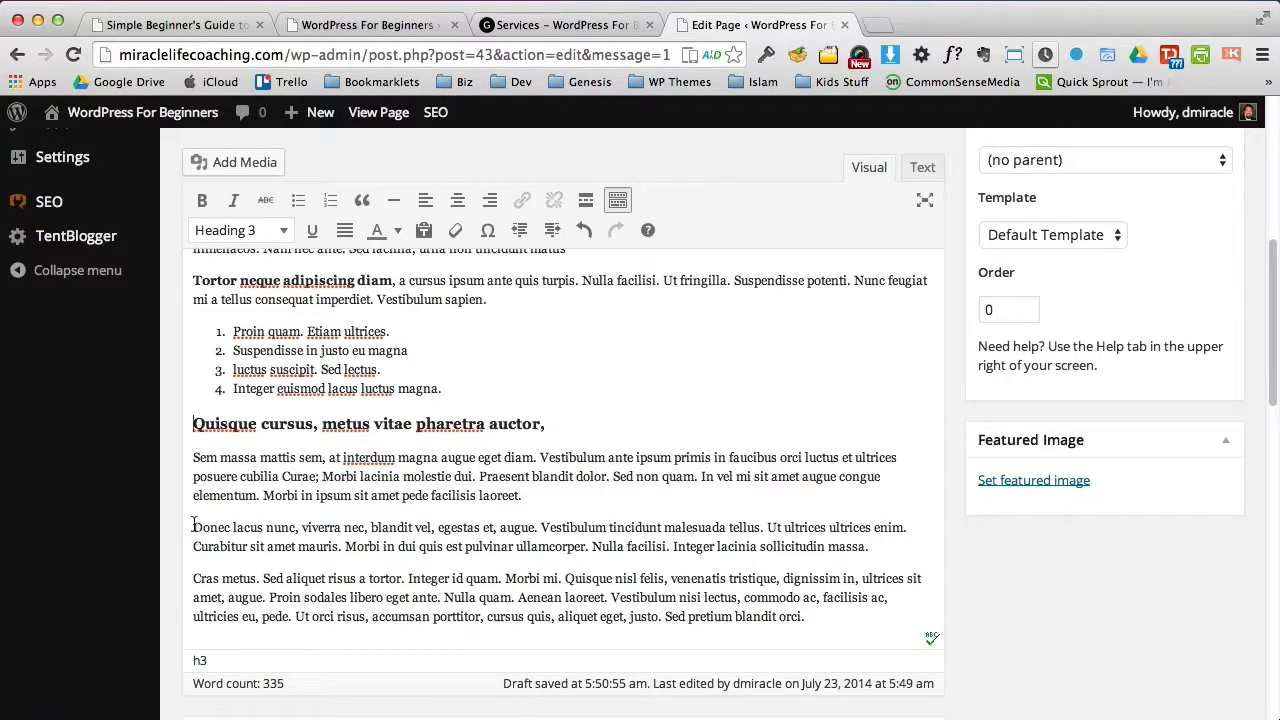
{"action": "left_click_drag", "start_coordinate": [192, 527], "coordinate": [896, 548]}
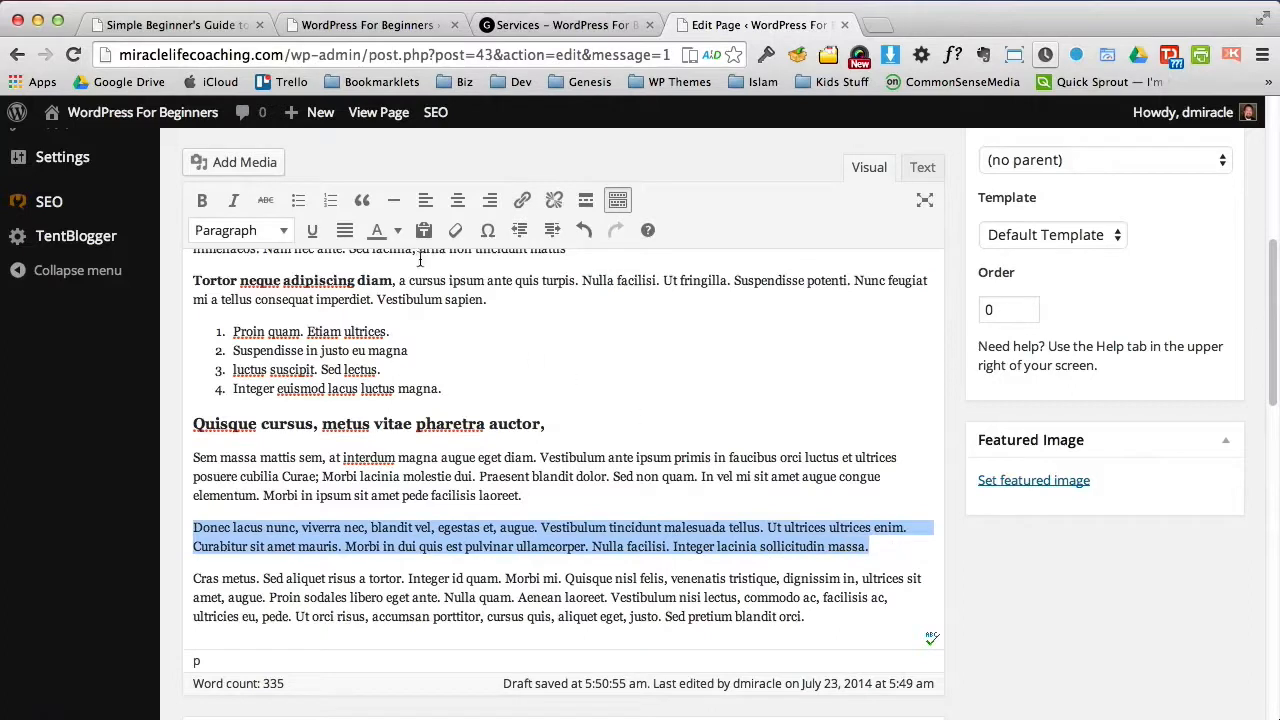
{"action": "left_click", "coordinate": [362, 201]}
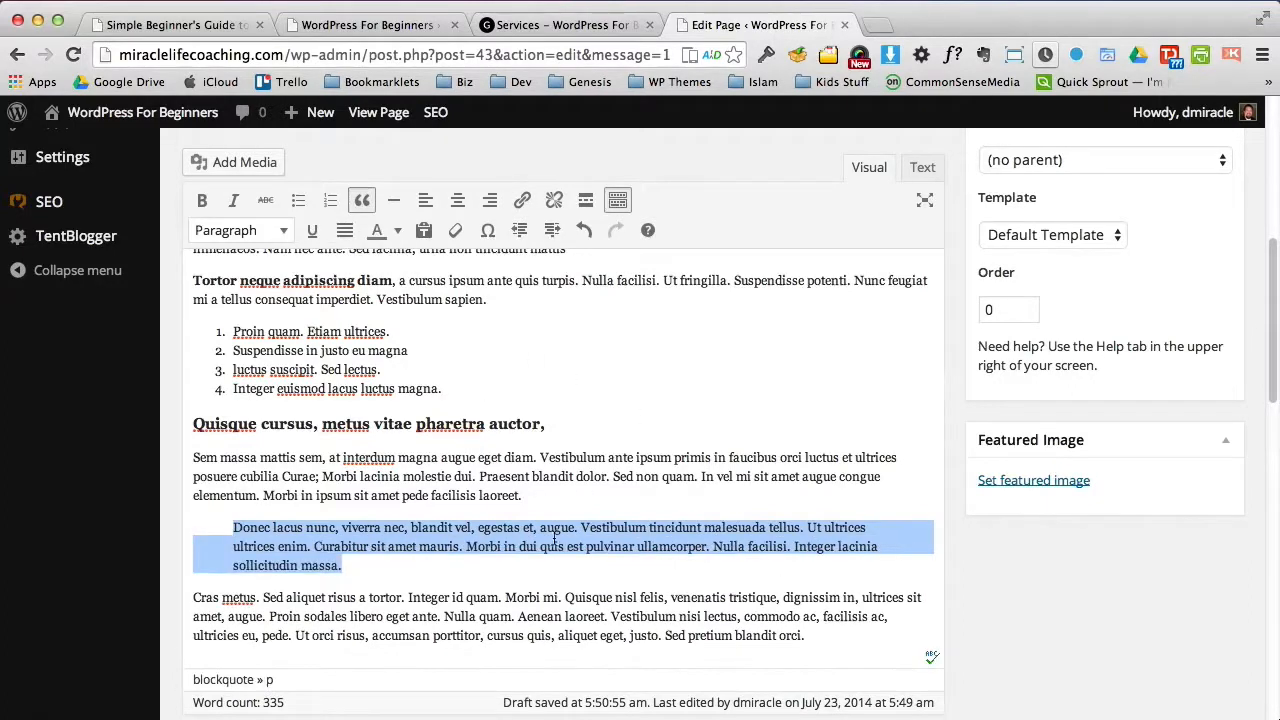
Step: Link the text "Sed lacinia, urna non tincidunt mattis" to the site's existing About page
{"action": "left_click", "coordinate": [368, 567]}
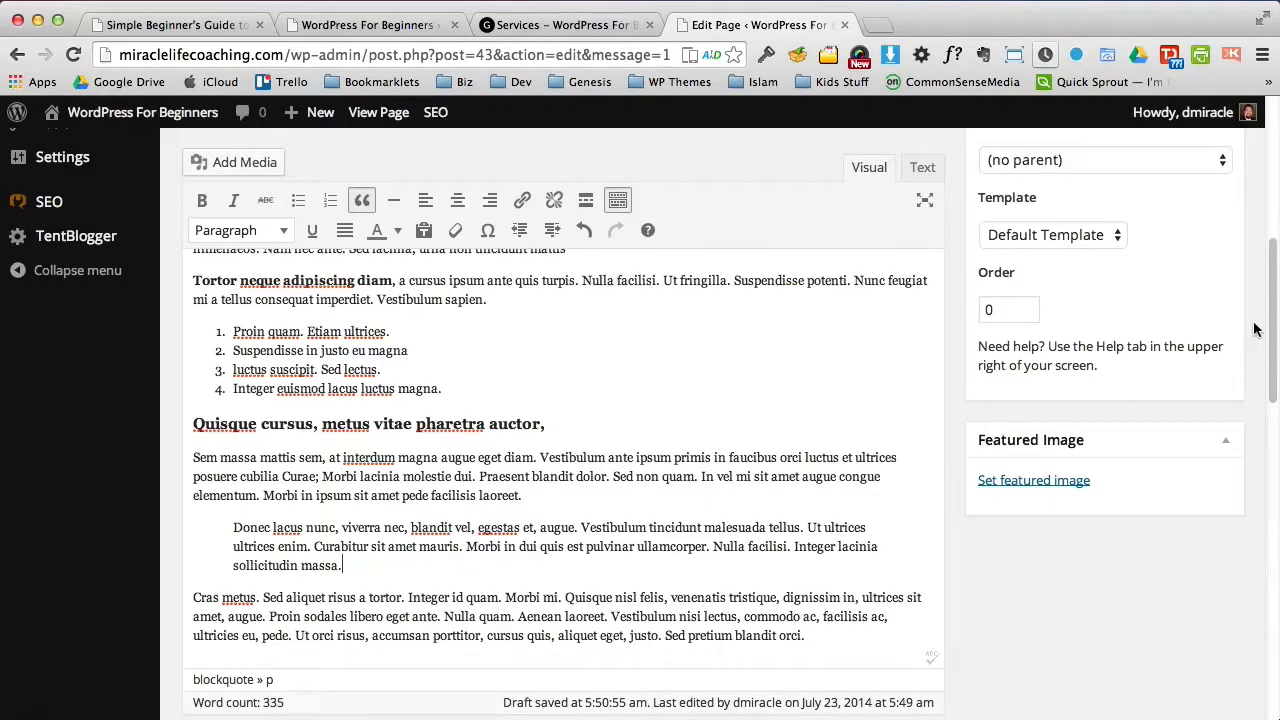
{"action": "left_click_drag", "start_coordinate": [1270, 328], "coordinate": [1259, 235]}
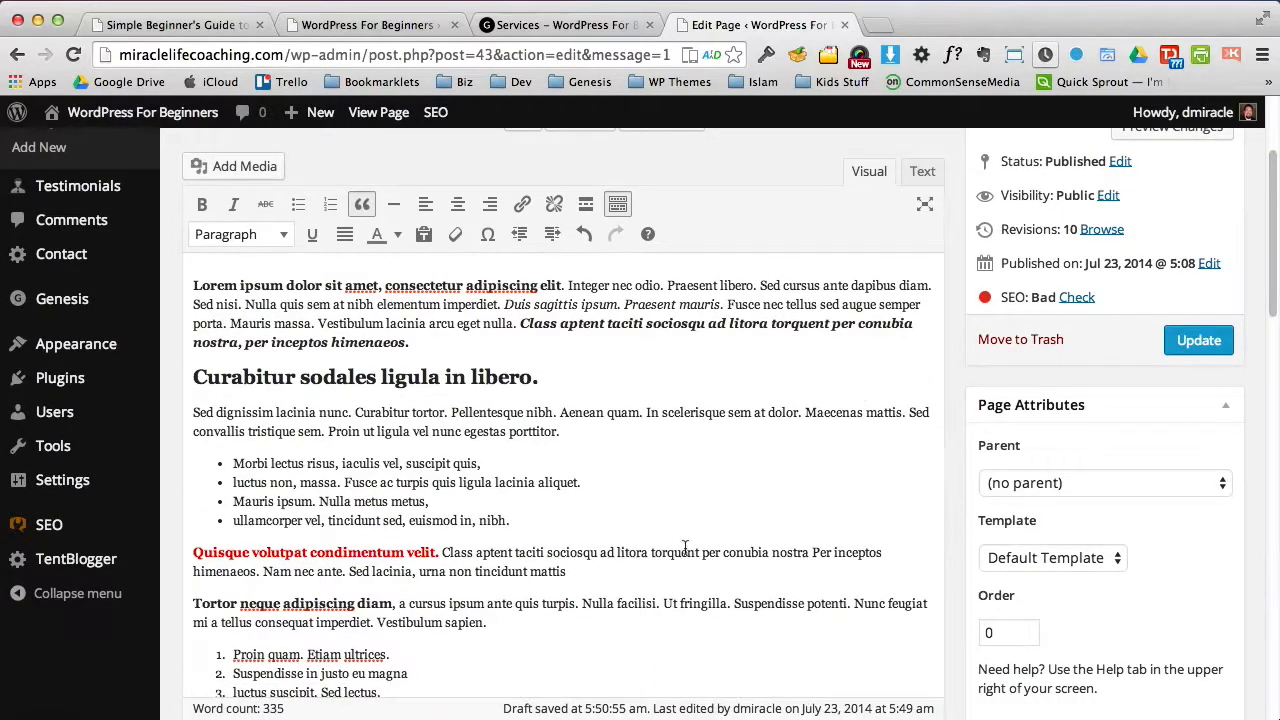
{"action": "left_click_drag", "start_coordinate": [350, 577], "coordinate": [567, 574]}
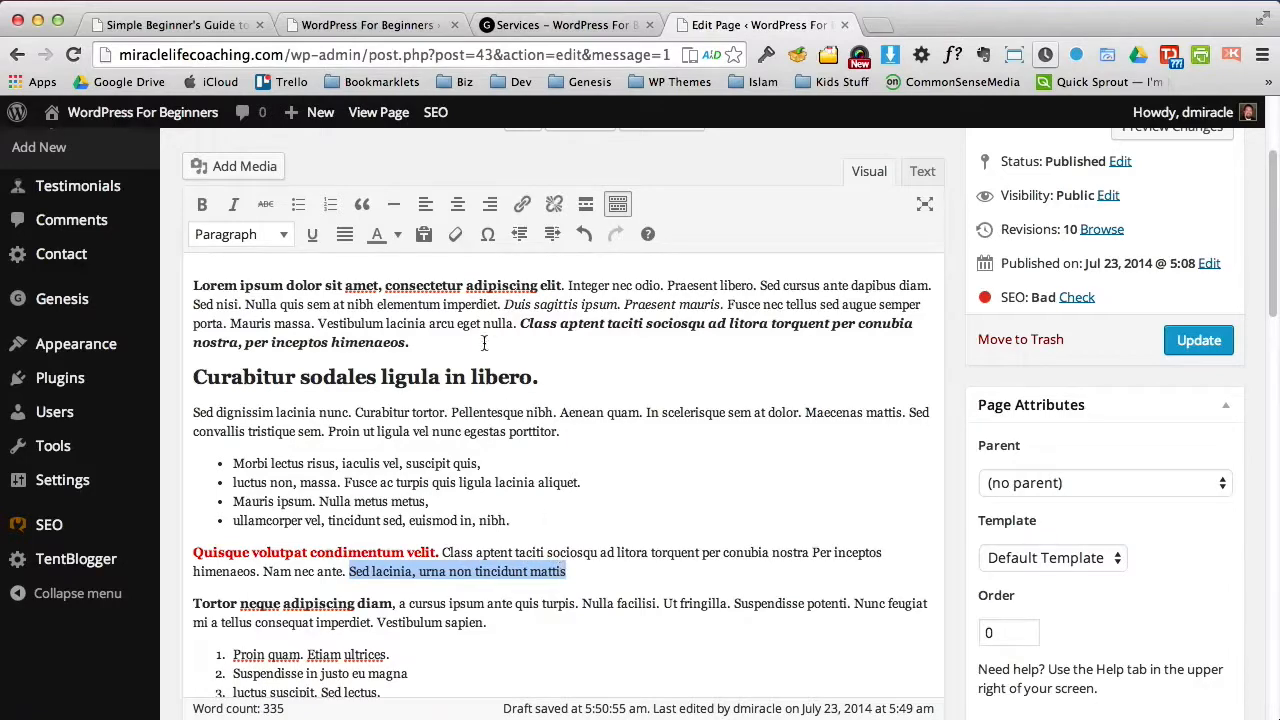
{"action": "left_click", "coordinate": [522, 205]}
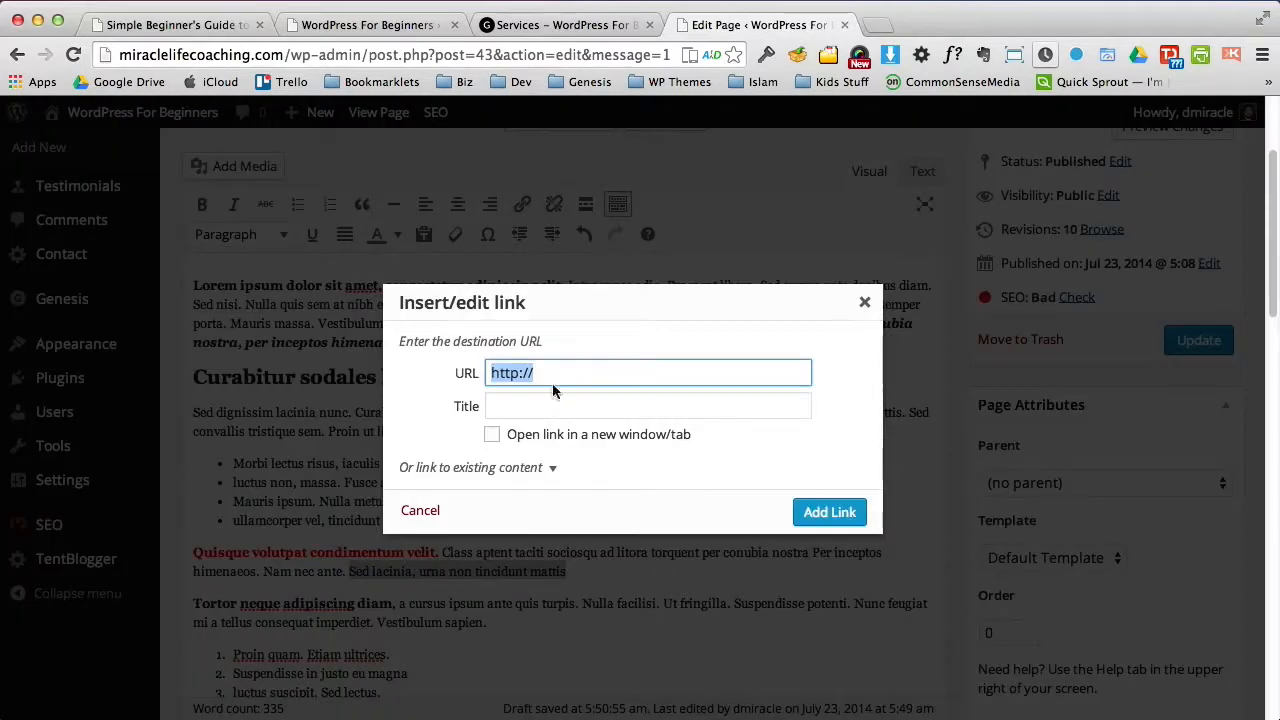
{"action": "left_click", "coordinate": [527, 468]}
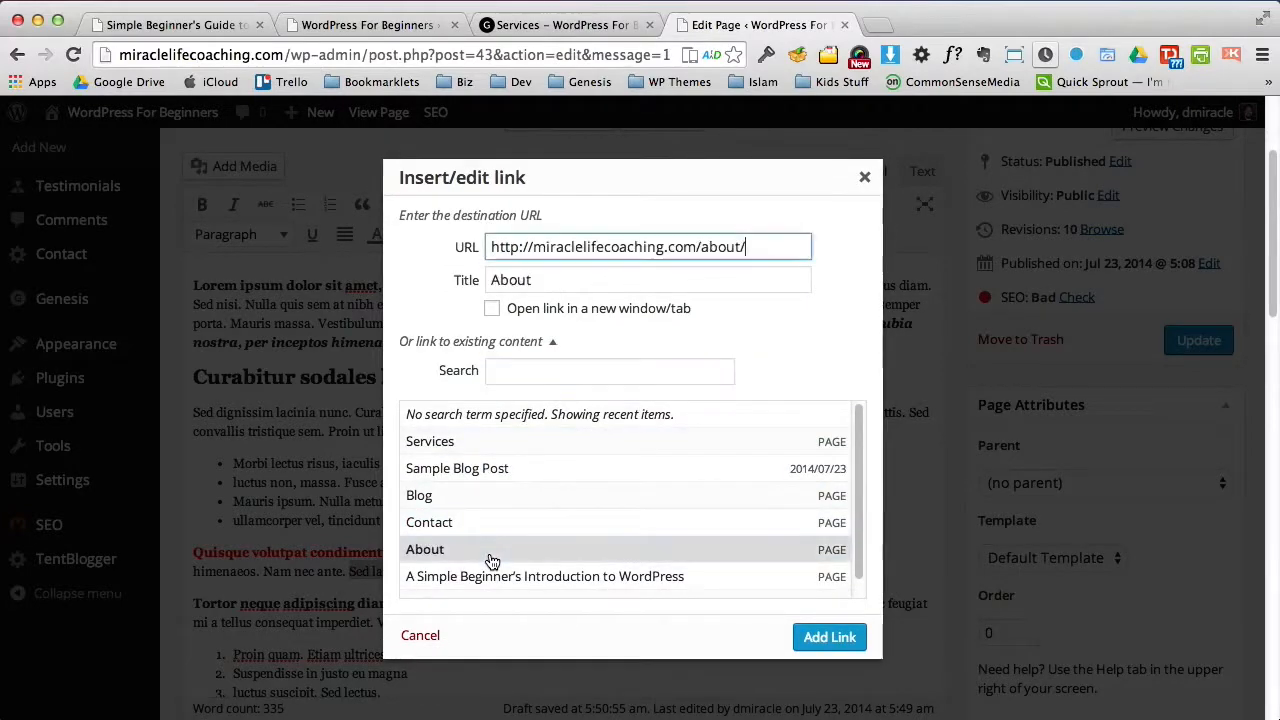
{"action": "left_click", "coordinate": [493, 556]}
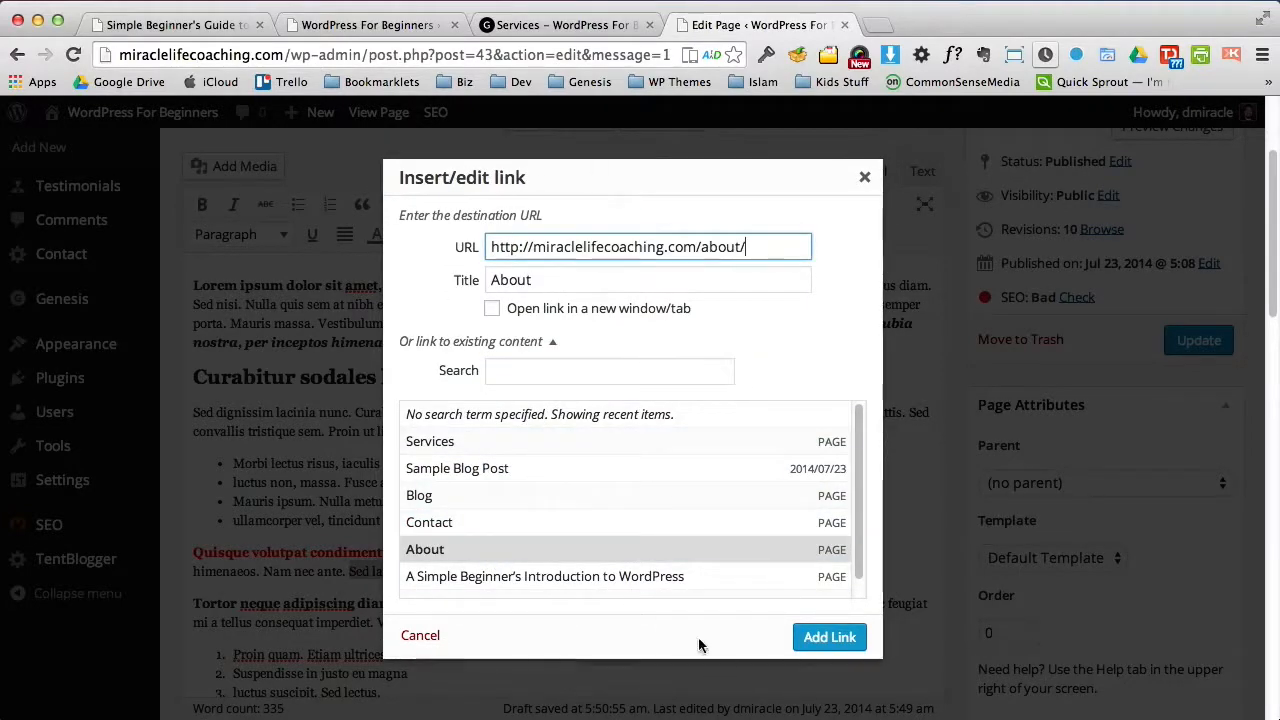
{"action": "left_click", "coordinate": [825, 642]}
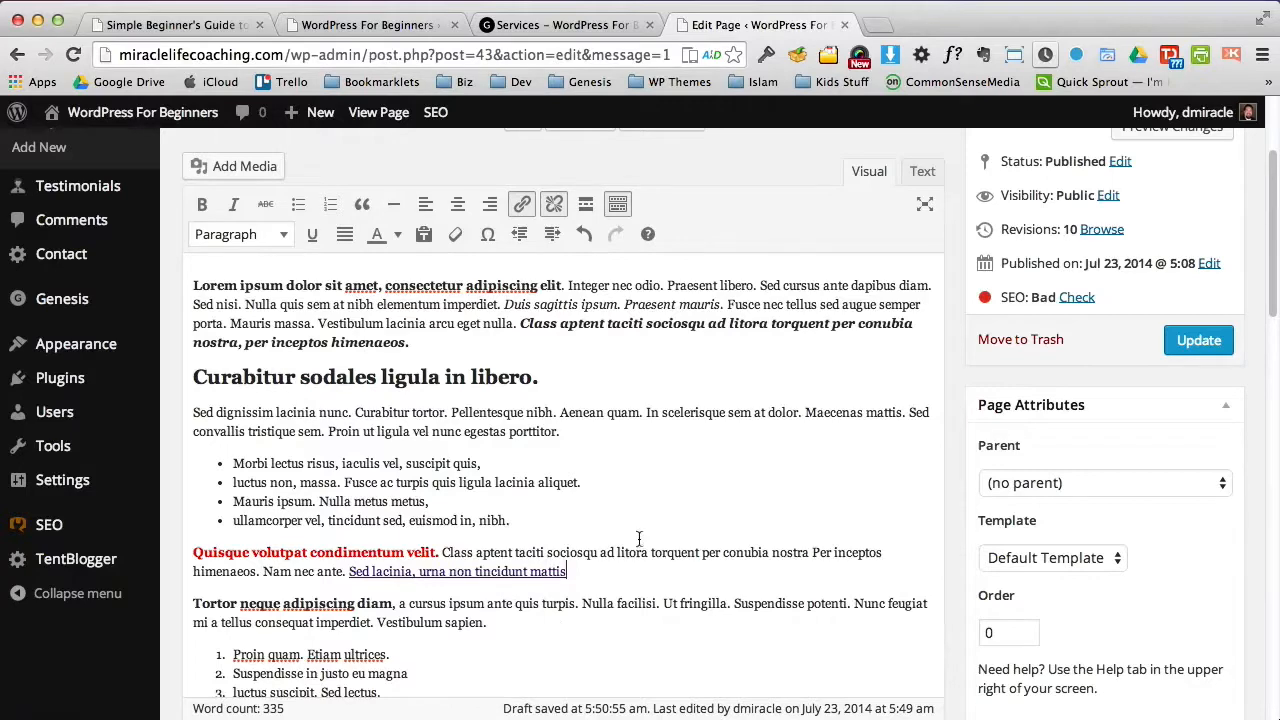
{"action": "scroll", "coordinate": [811, 559], "scroll_direction": "down", "scroll_amount": 10}
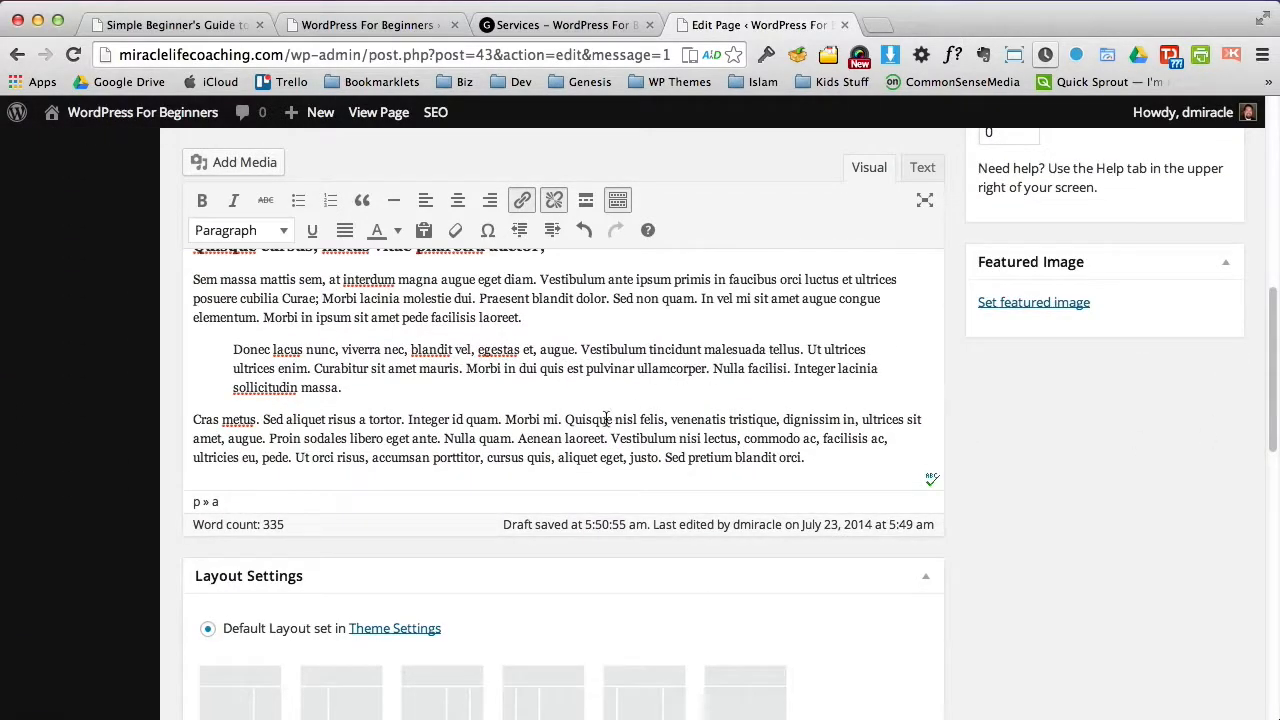
{"action": "left_click_drag", "start_coordinate": [785, 422], "coordinate": [265, 438]}
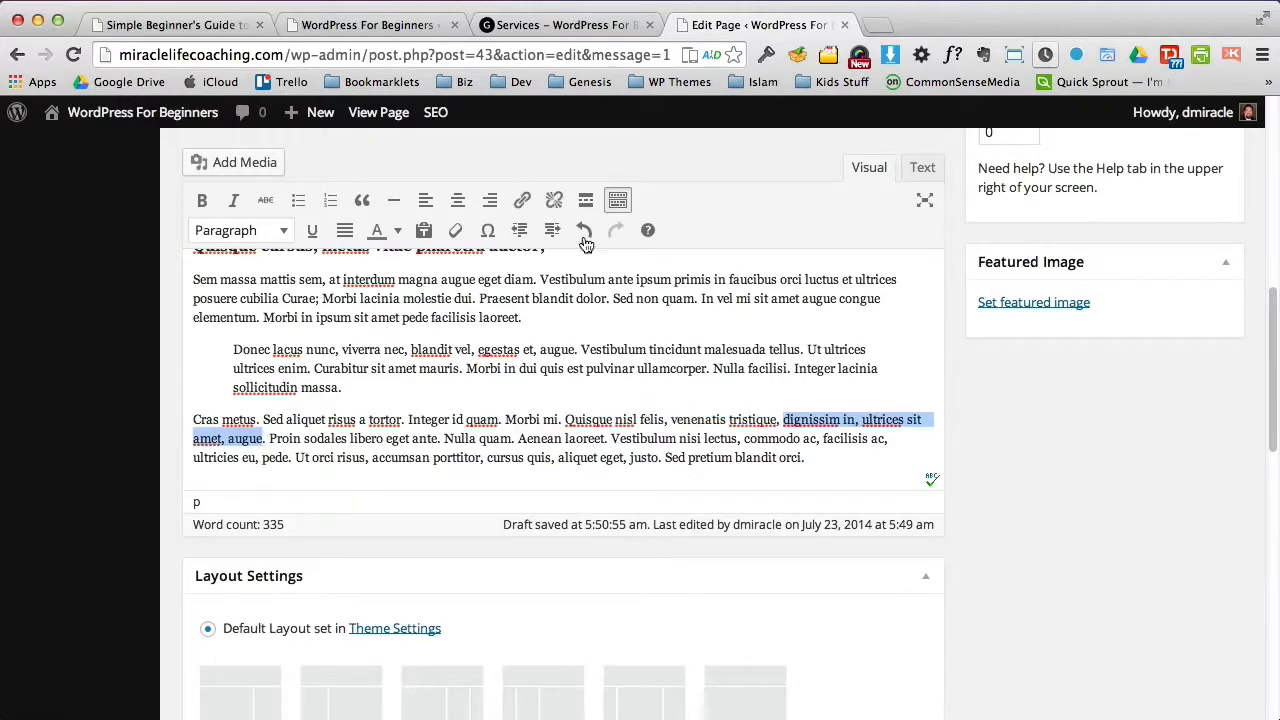
{"action": "left_click", "coordinate": [522, 200]}
{"action": "left_click", "coordinate": [566, 247]}
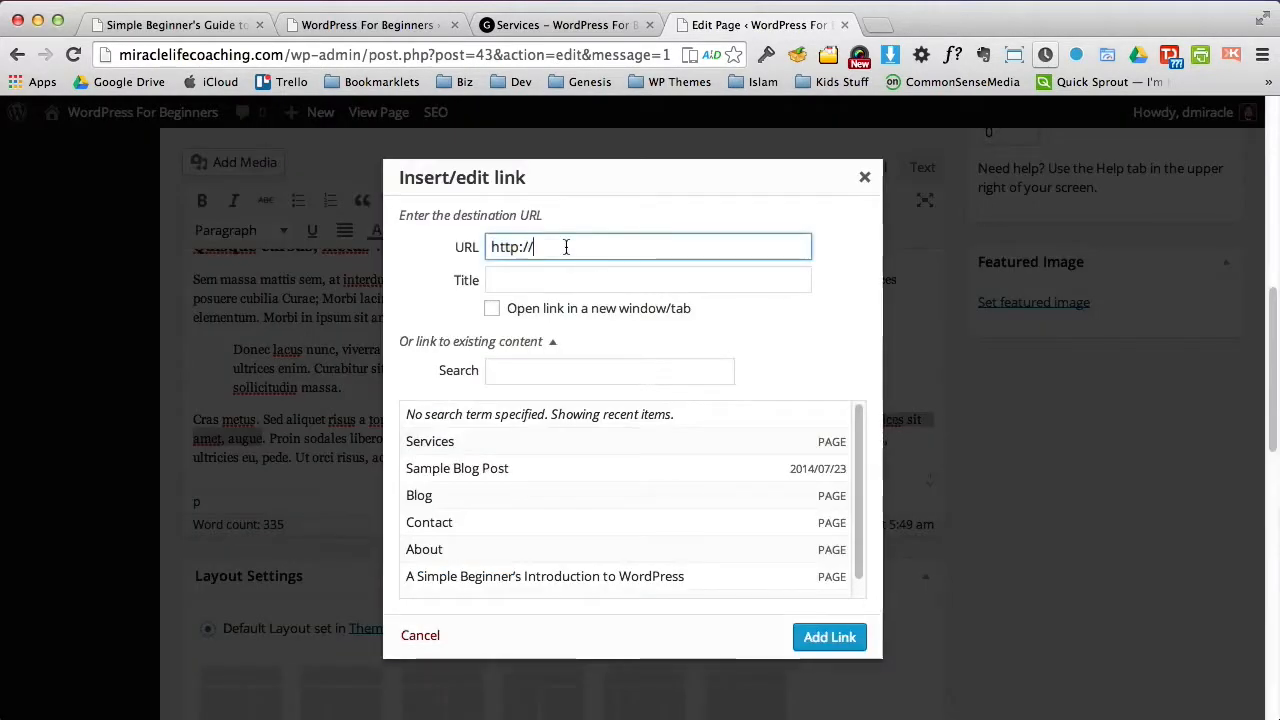
{"action": "type", "text": "dmiracle.co"}
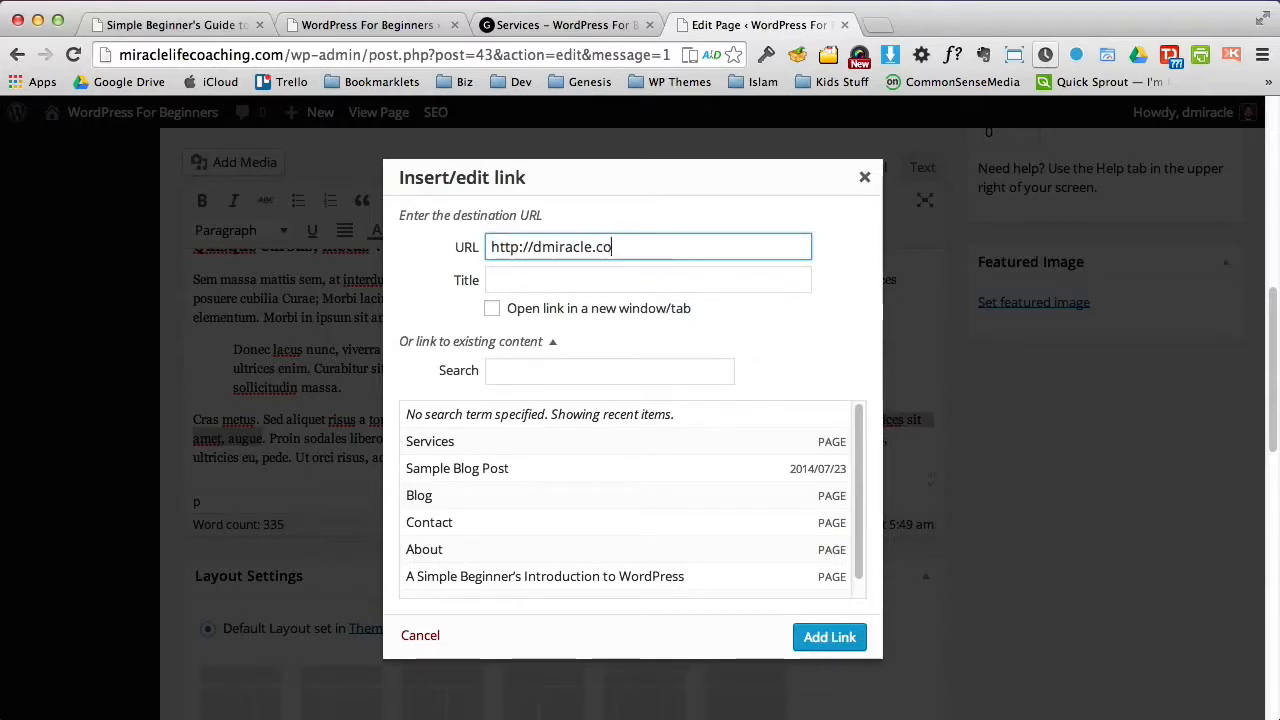
{"action": "type", "text": "m"}
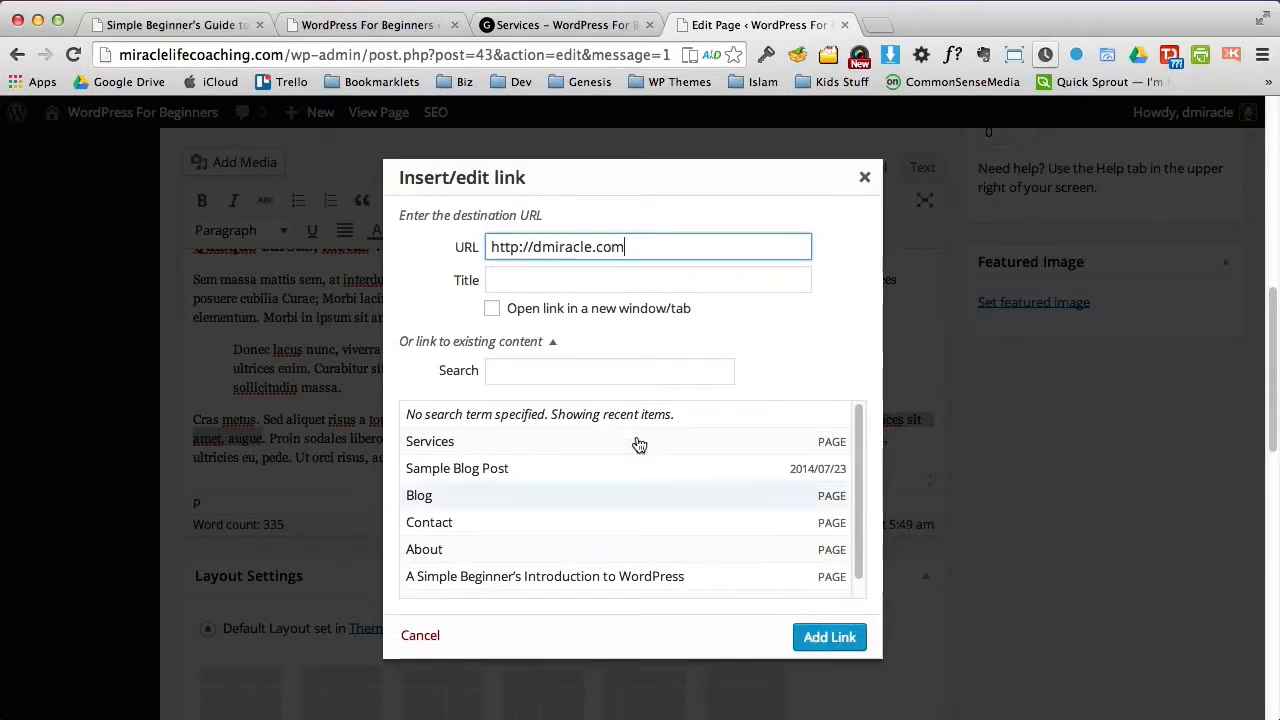
{"action": "left_click", "coordinate": [493, 309]}
{"action": "left_click", "coordinate": [826, 643]}
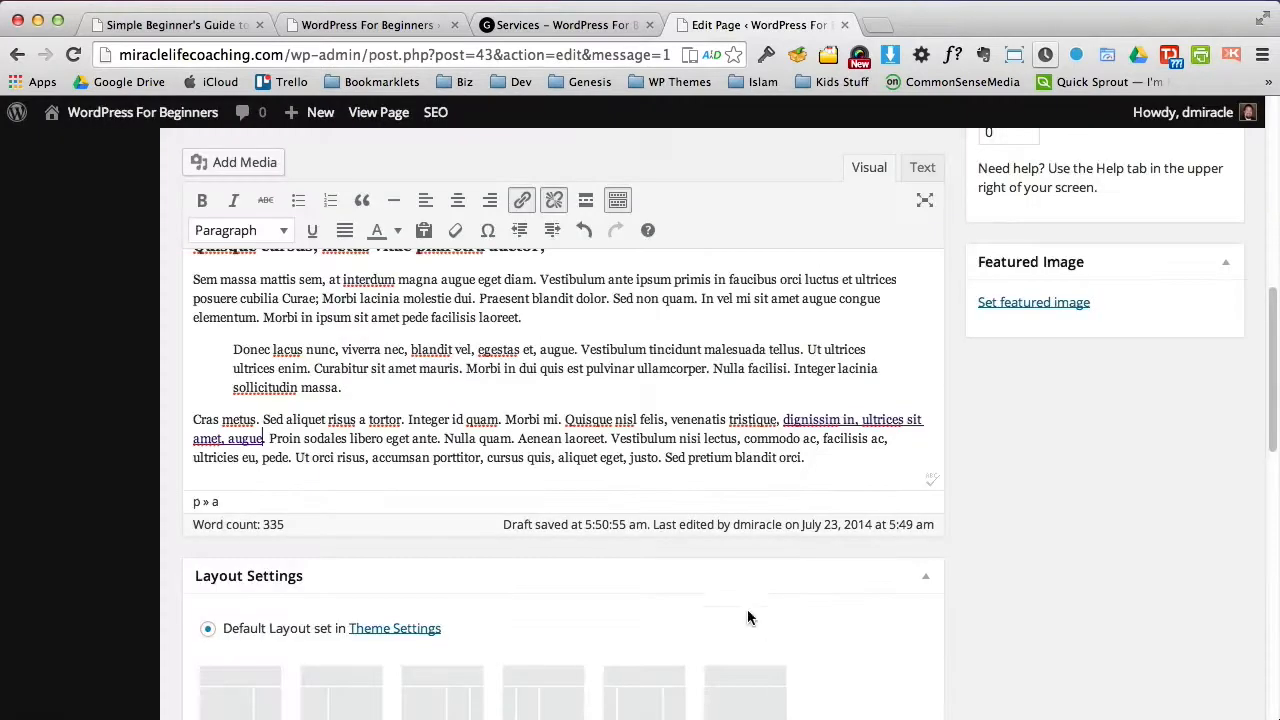
{"action": "left_click", "coordinate": [631, 394]}
Step: Review the Heading 3 line and the blockquote in the editor, and update the Services page
{"action": "left_click_drag", "start_coordinate": [1271, 400], "coordinate": [1267, 362]}
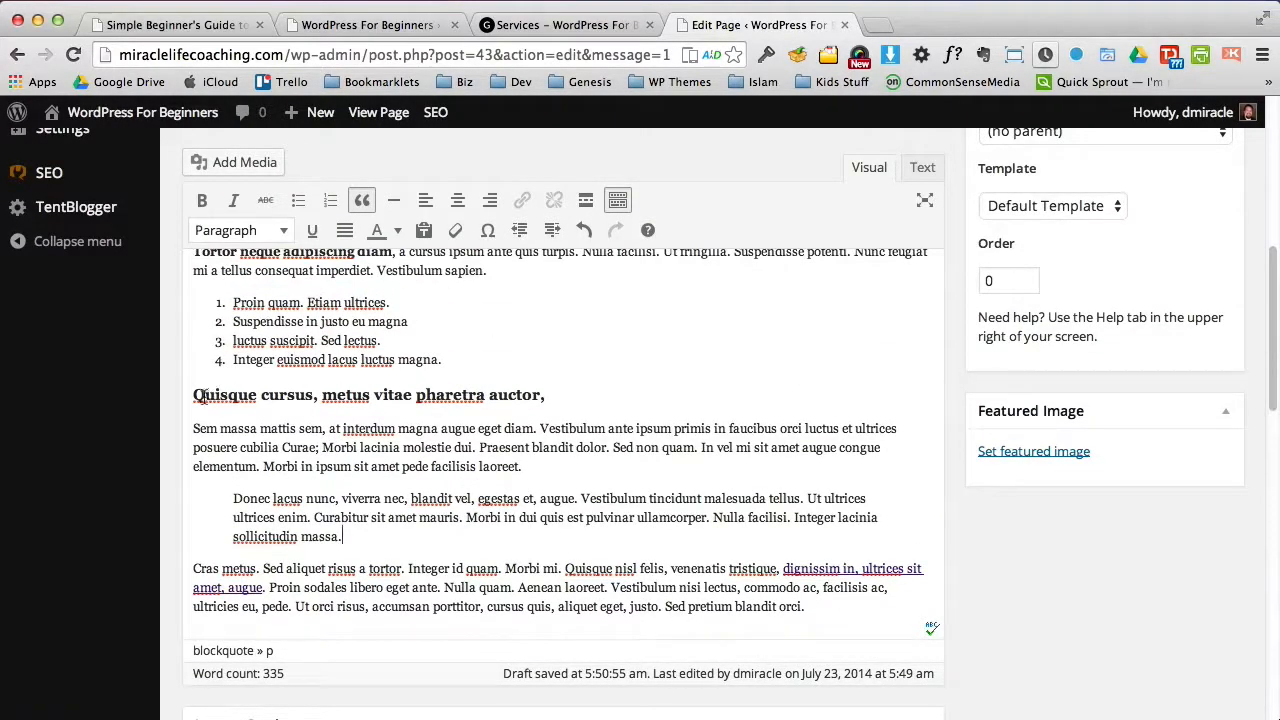
{"action": "triple_click", "coordinate": [197, 394]}
{"action": "left_click_drag", "start_coordinate": [233, 499], "coordinate": [414, 537]}
{"action": "left_click", "coordinate": [425, 550]}
{"action": "scroll", "coordinate": [1274, 366], "scroll_direction": "up", "scroll_amount": 8}
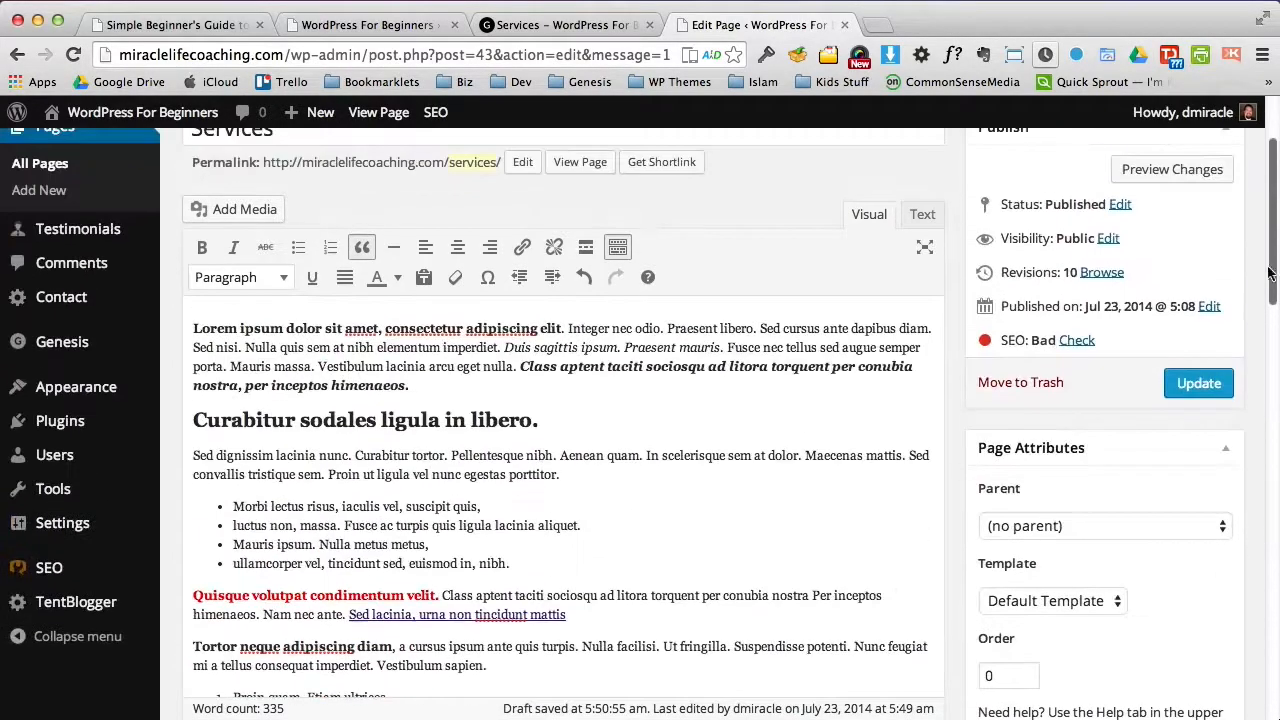
{"action": "left_click", "coordinate": [1199, 383]}
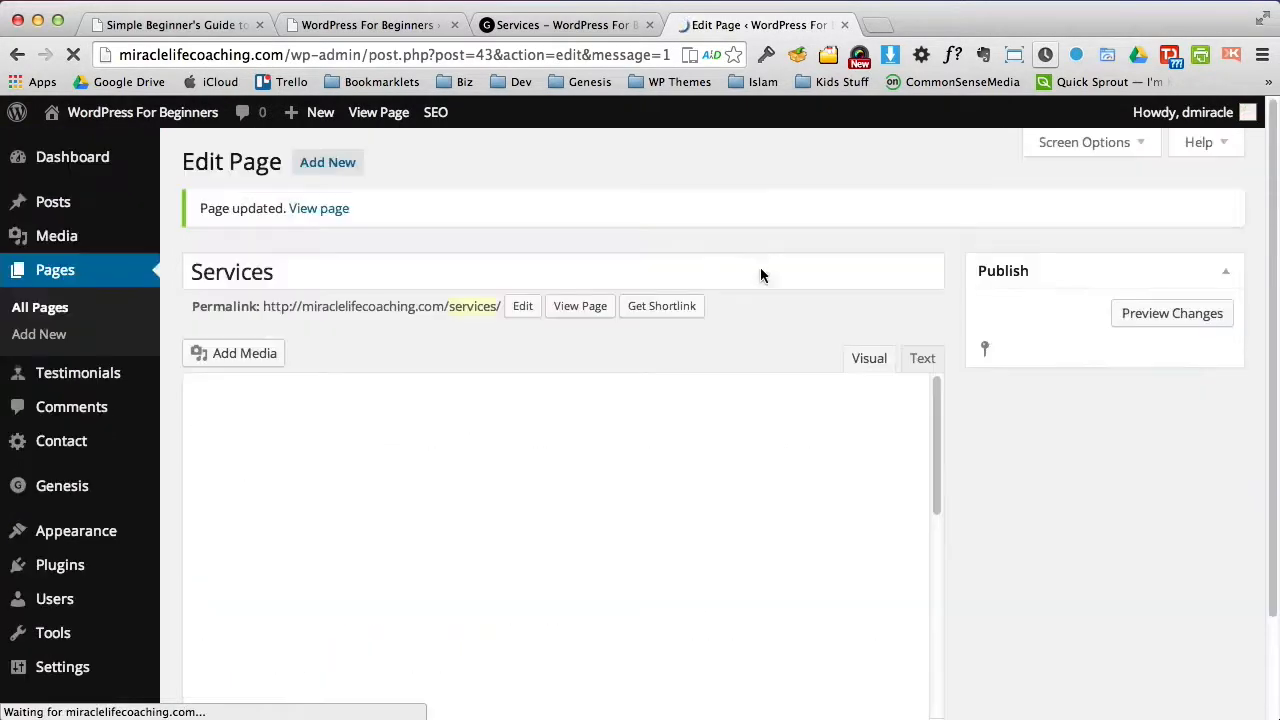
Step: Reload the public Services page, follow the "Sed lacinia, urna non tincidunt mattis" link to test it, and return to Services
{"action": "left_click", "coordinate": [556, 30]}
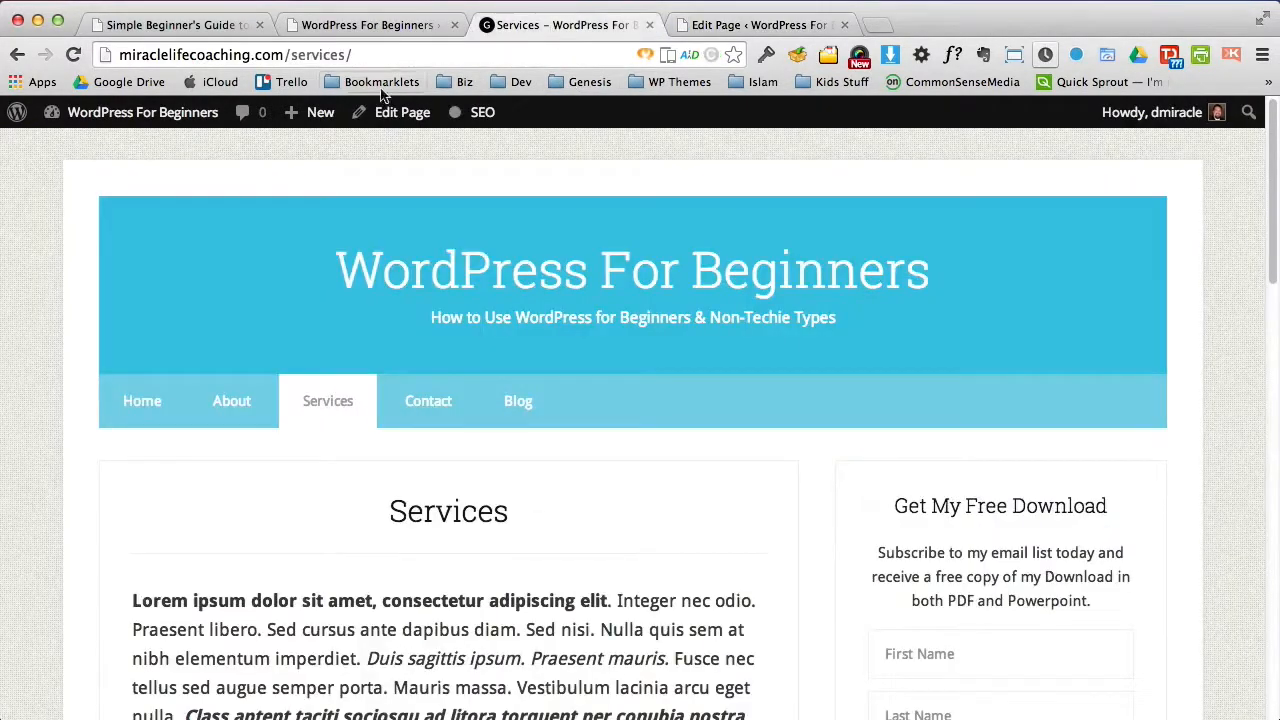
{"action": "left_click", "coordinate": [72, 55]}
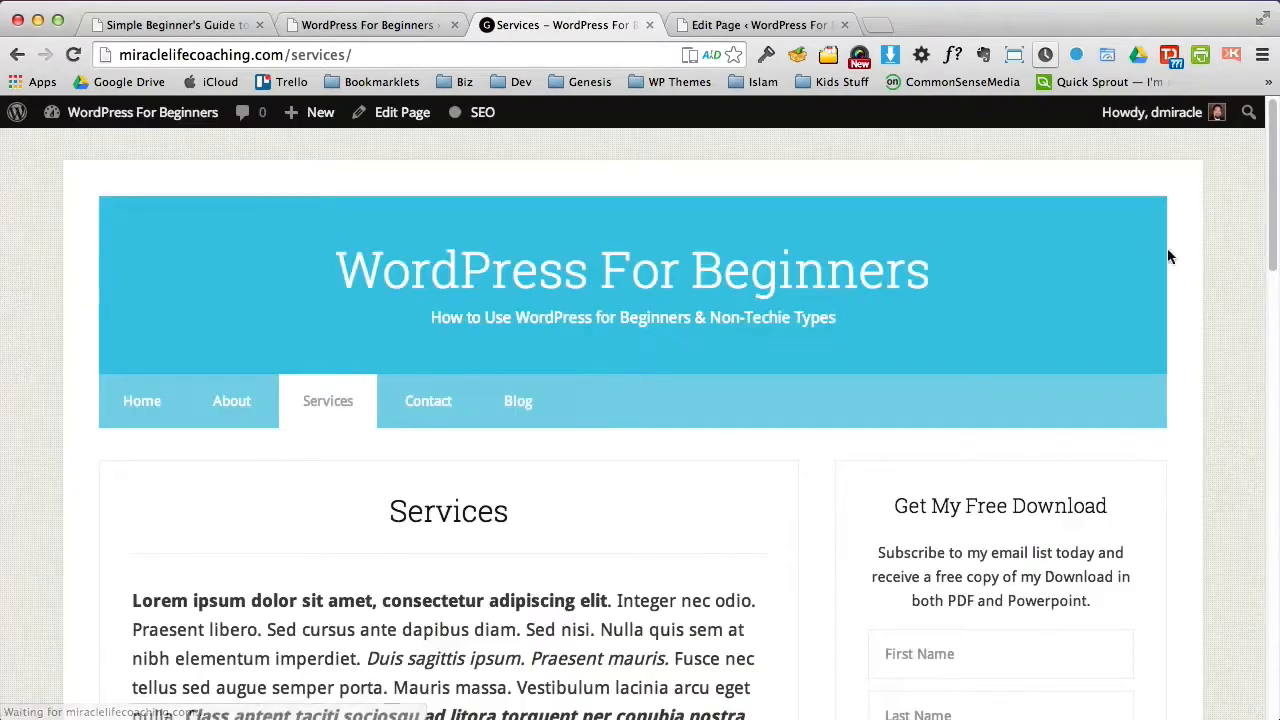
{"action": "left_click_drag", "start_coordinate": [1274, 176], "coordinate": [1274, 255]}
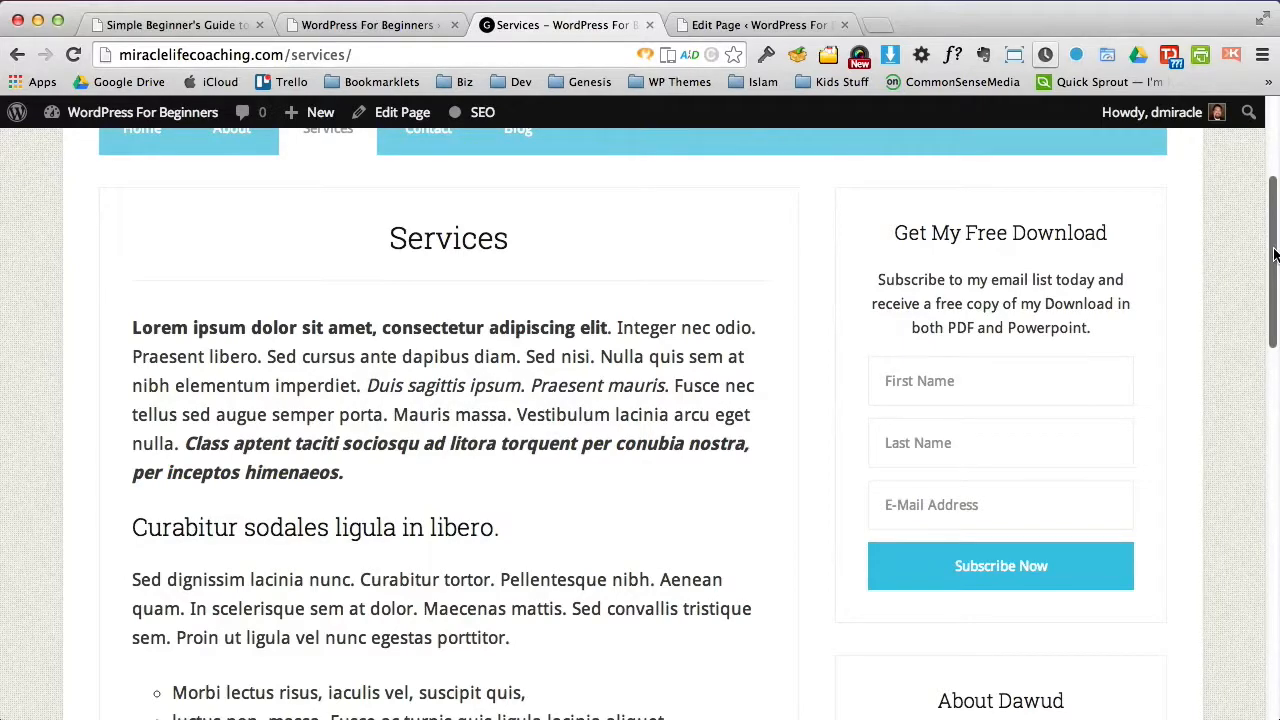
{"action": "left_click_drag", "start_coordinate": [1274, 255], "coordinate": [1273, 365]}
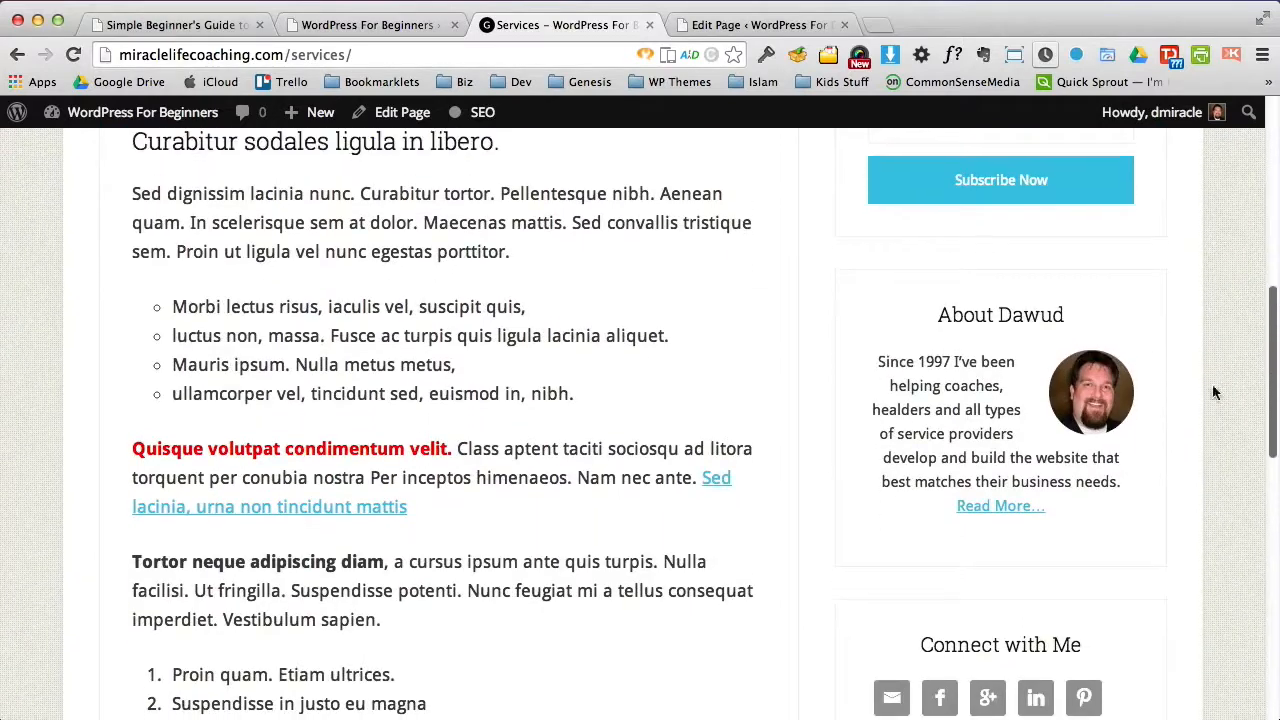
{"action": "left_click", "coordinate": [716, 485]}
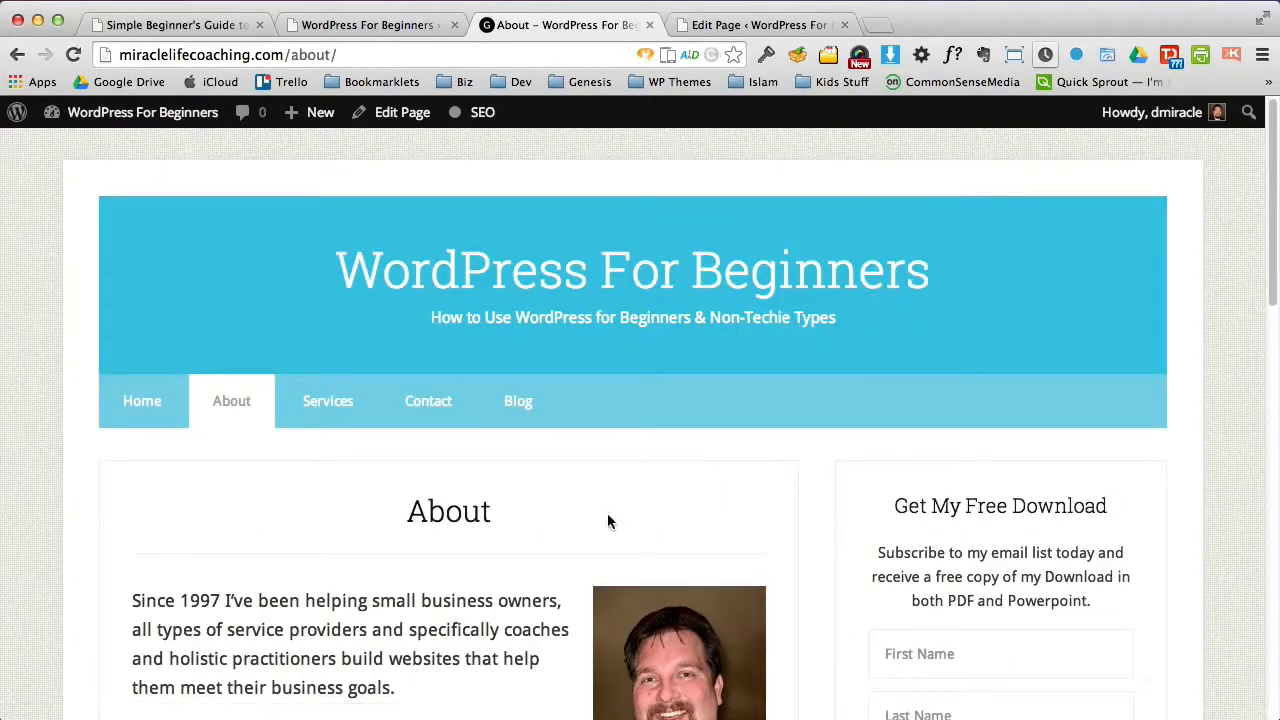
{"action": "left_click", "coordinate": [17, 54]}
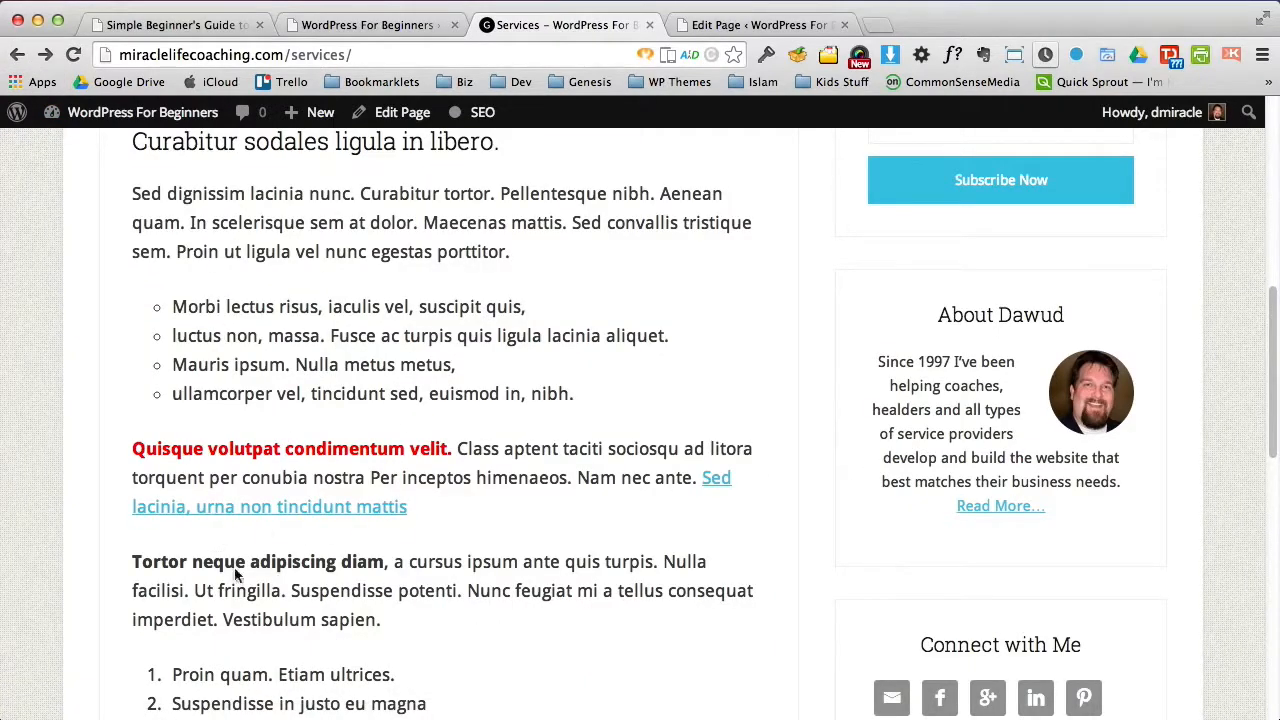
Step: Examine the bold text, numbered list, "Quisque cursus" subheading and blockquote on the public Services page
{"action": "left_click_drag", "start_coordinate": [162, 562], "coordinate": [332, 563]}
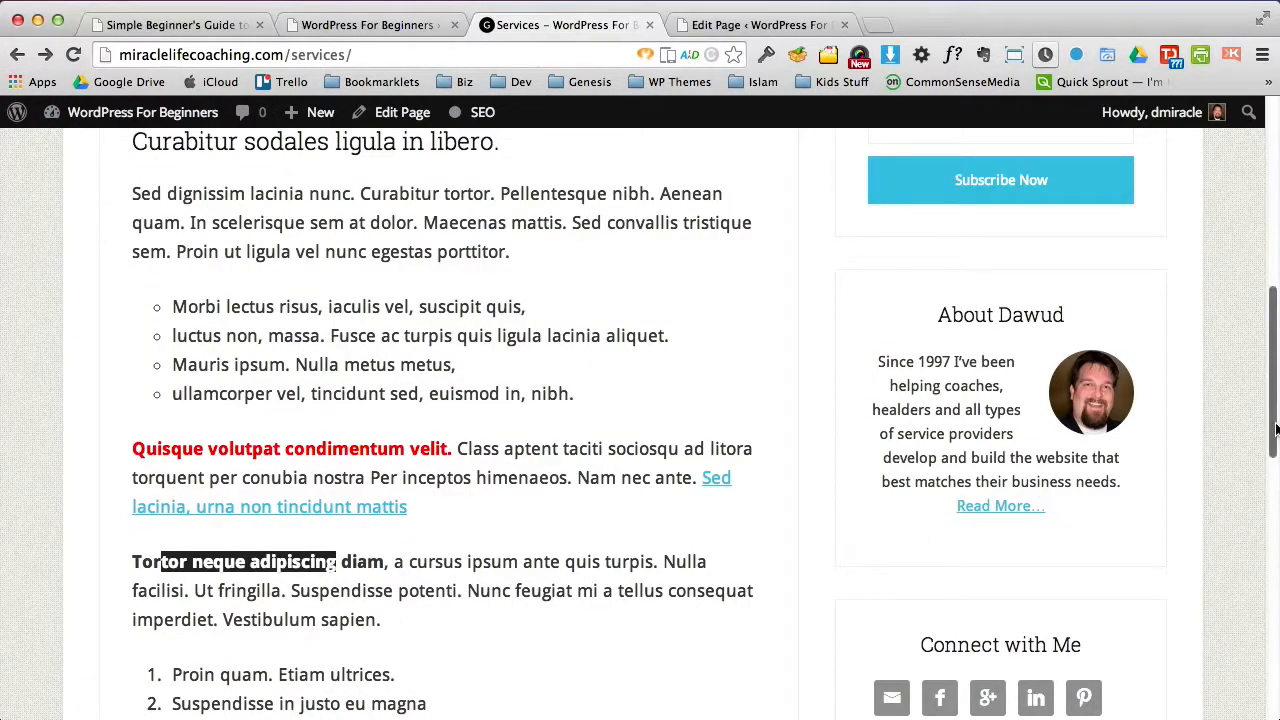
{"action": "left_click_drag", "start_coordinate": [1273, 428], "coordinate": [1273, 545]}
{"action": "left_click", "coordinate": [266, 284]}
{"action": "left_click_drag", "start_coordinate": [266, 289], "coordinate": [390, 330]}
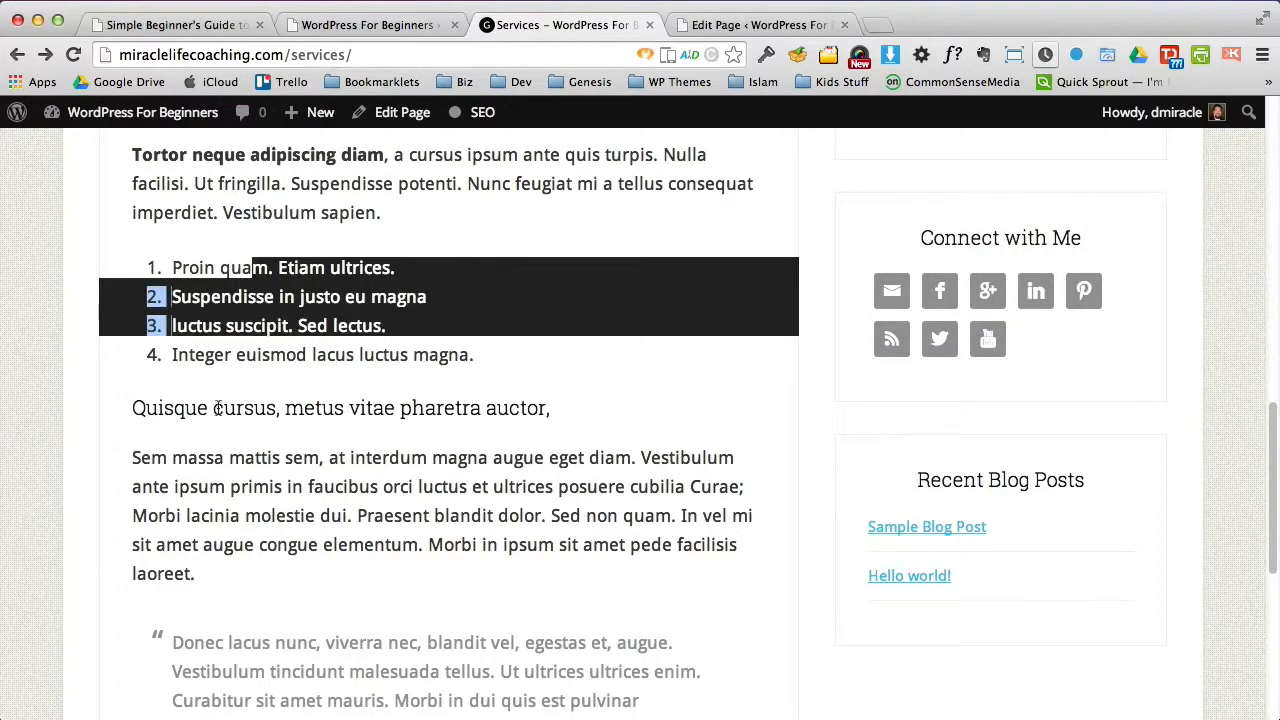
{"action": "left_click_drag", "start_coordinate": [186, 408], "coordinate": [532, 424]}
{"action": "left_click", "coordinate": [609, 401]}
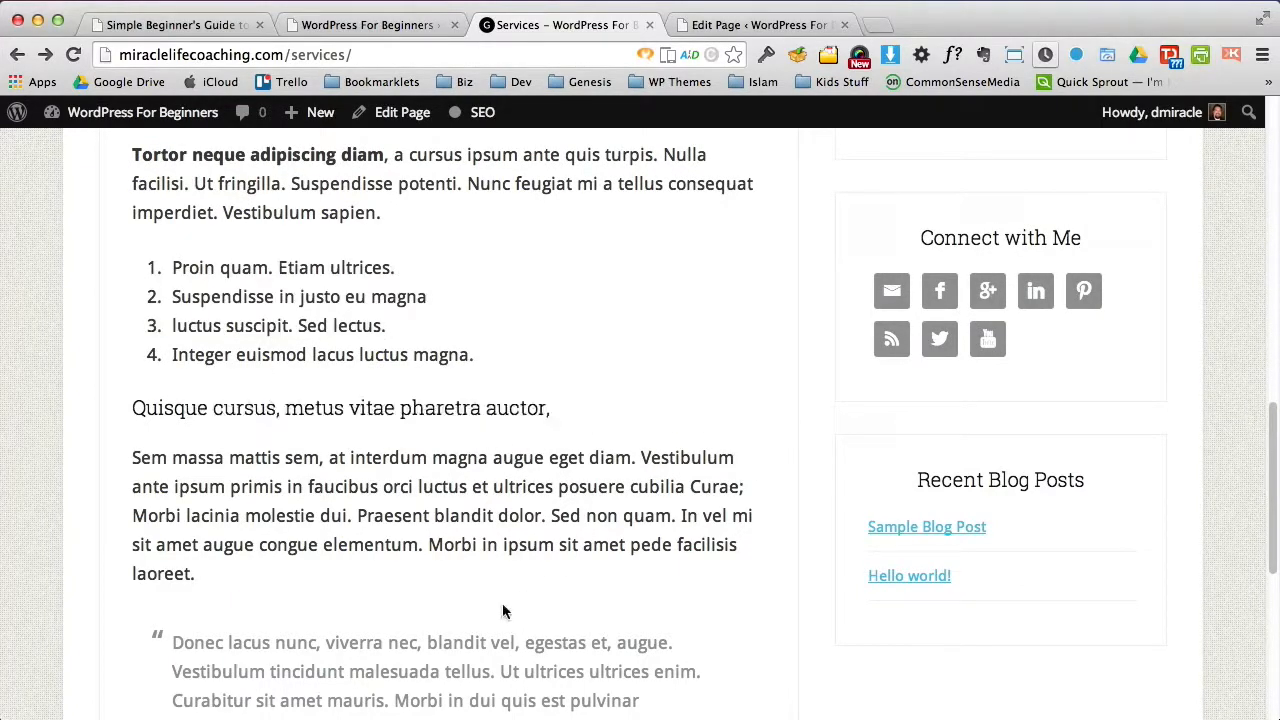
{"action": "left_click_drag", "start_coordinate": [1273, 440], "coordinate": [1273, 508]}
{"action": "left_click_drag", "start_coordinate": [686, 488], "coordinate": [165, 408]}
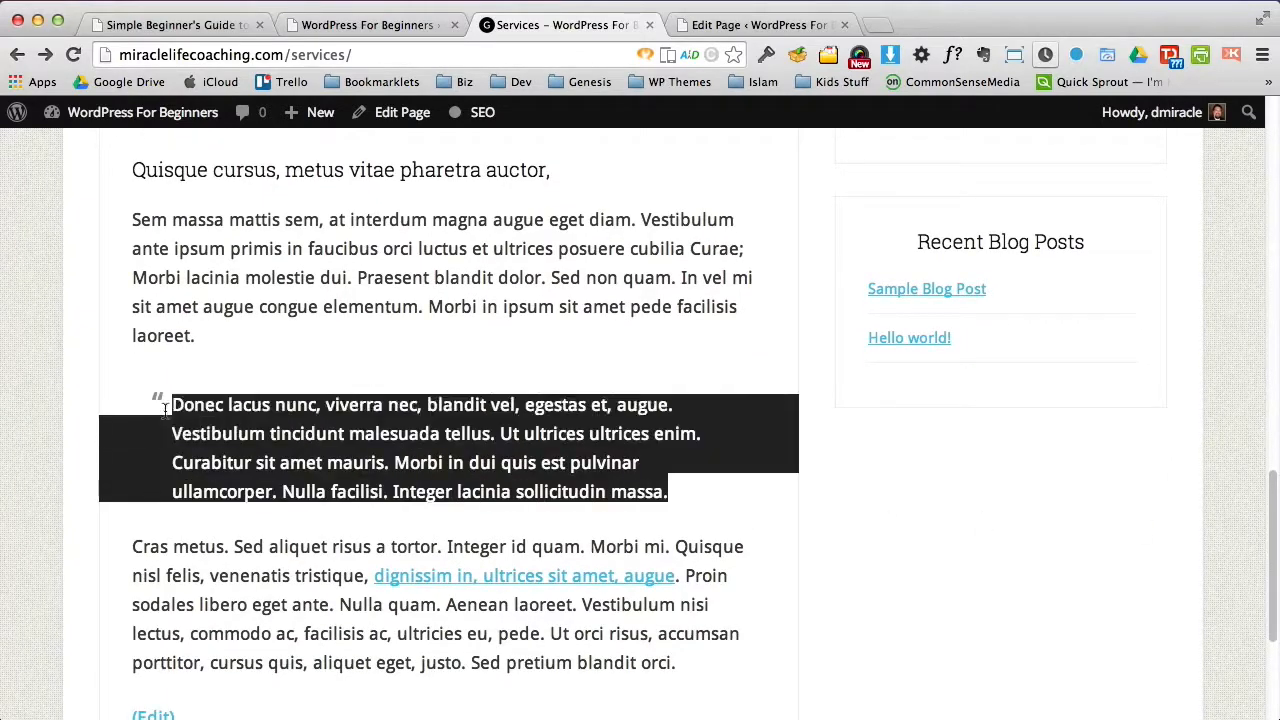
{"action": "left_click", "coordinate": [197, 406]}
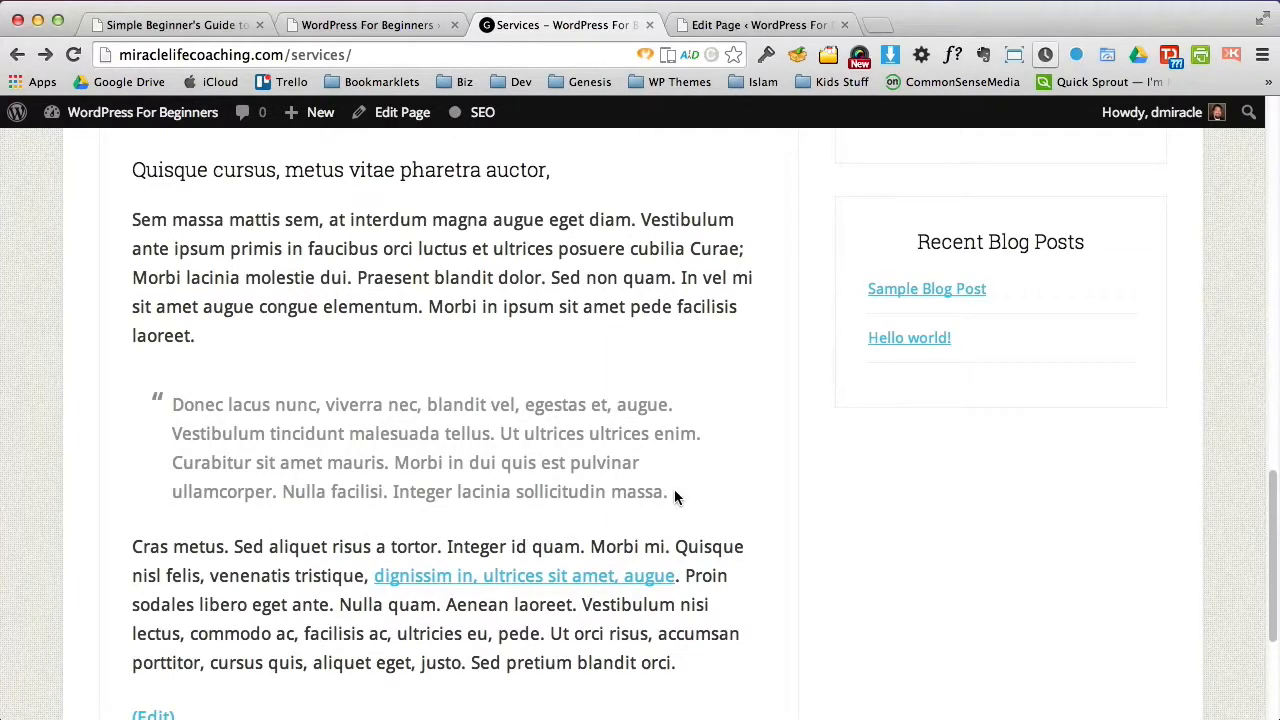
{"action": "left_click_drag", "start_coordinate": [674, 496], "coordinate": [166, 405]}
Step: In the Services page editor, add a right-aligned line "- Testimonial Name" at the end of the blockquote and update the page
{"action": "left_click", "coordinate": [760, 25]}
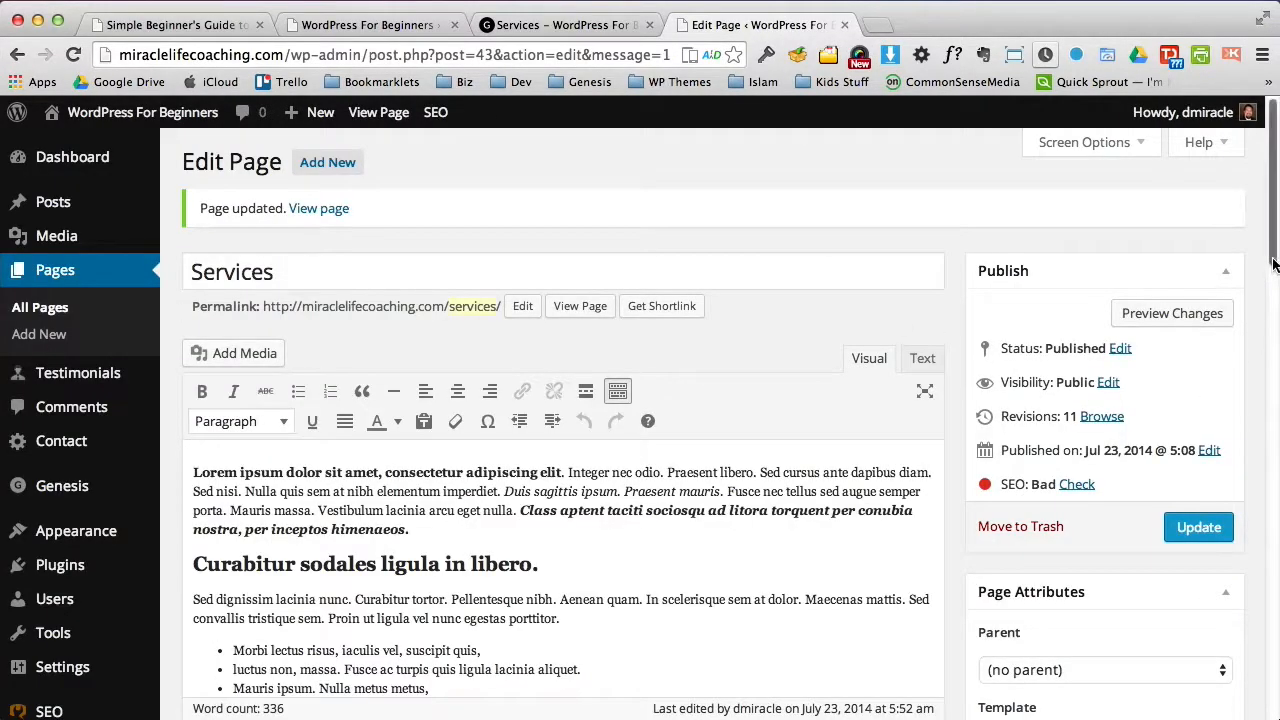
{"action": "left_click_drag", "start_coordinate": [1273, 262], "coordinate": [1266, 440]}
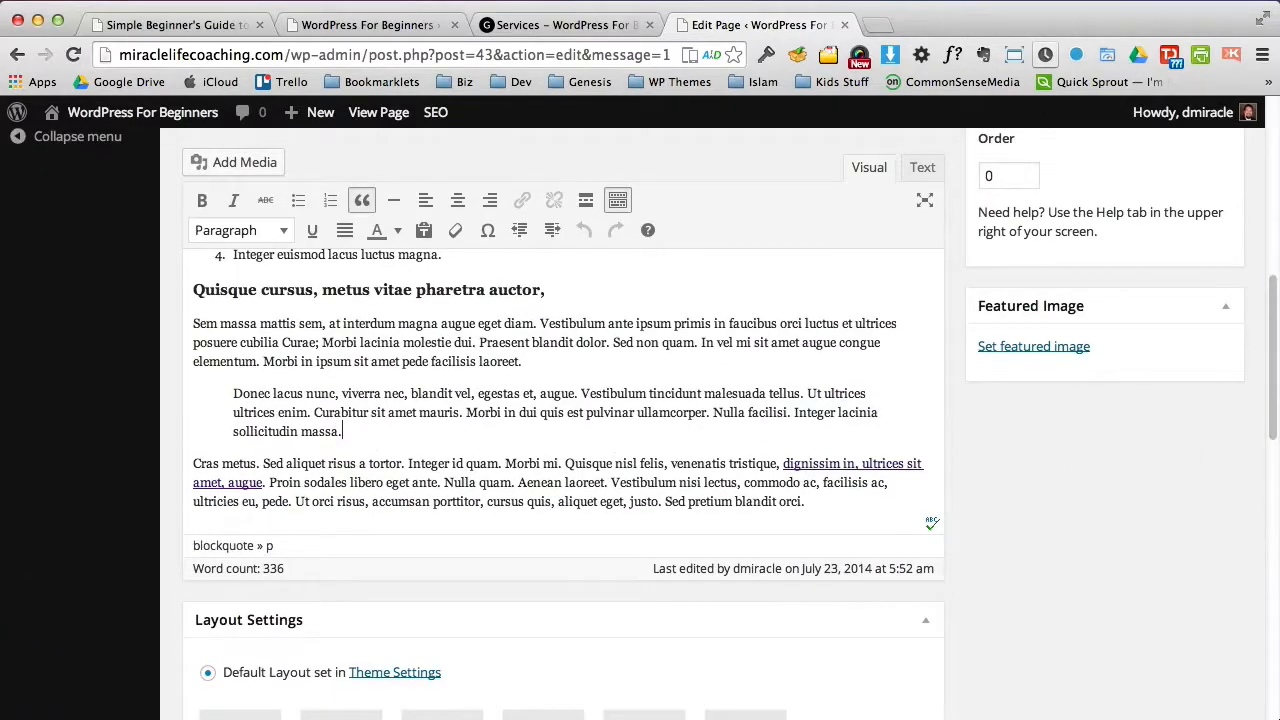
{"action": "key", "text": "Return"}
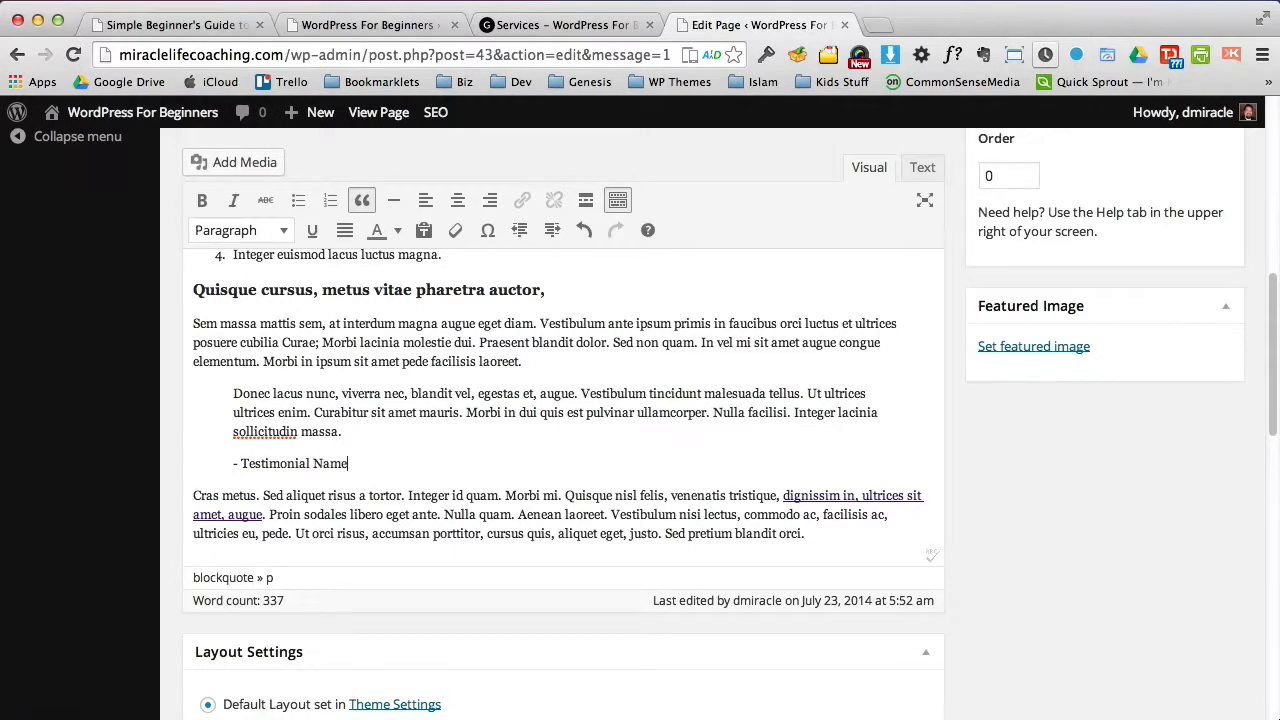
{"action": "left_click", "coordinate": [490, 200]}
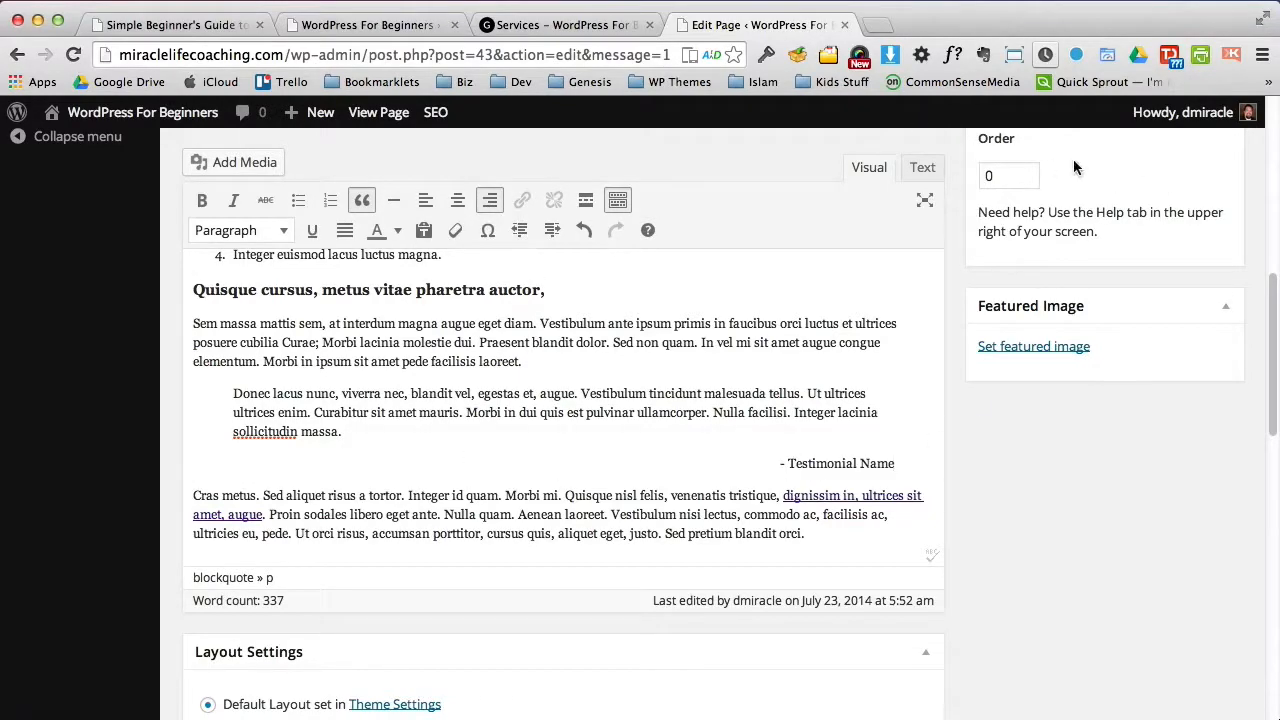
{"action": "scroll", "coordinate": [1206, 433], "scroll_direction": "up", "scroll_amount": 10}
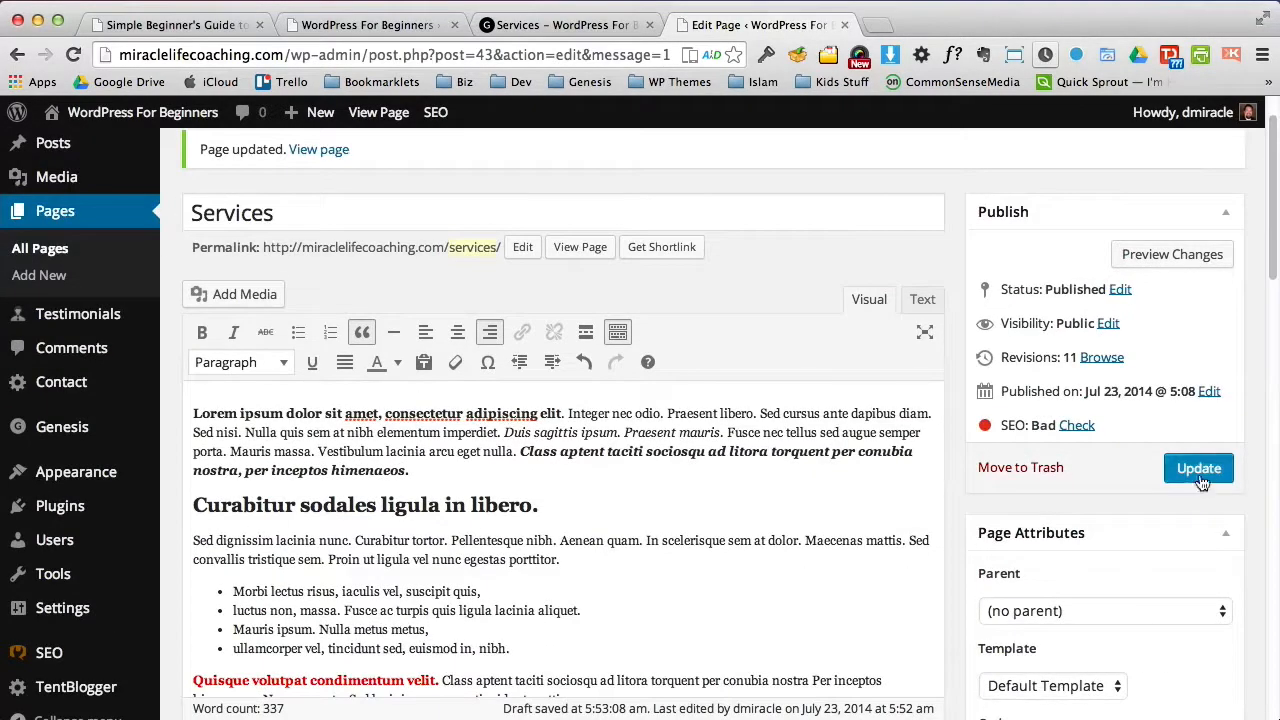
{"action": "left_click", "coordinate": [1199, 468]}
Step: Reload the public Services page and check the blockquote together with its attribution line
{"action": "left_click", "coordinate": [565, 24]}
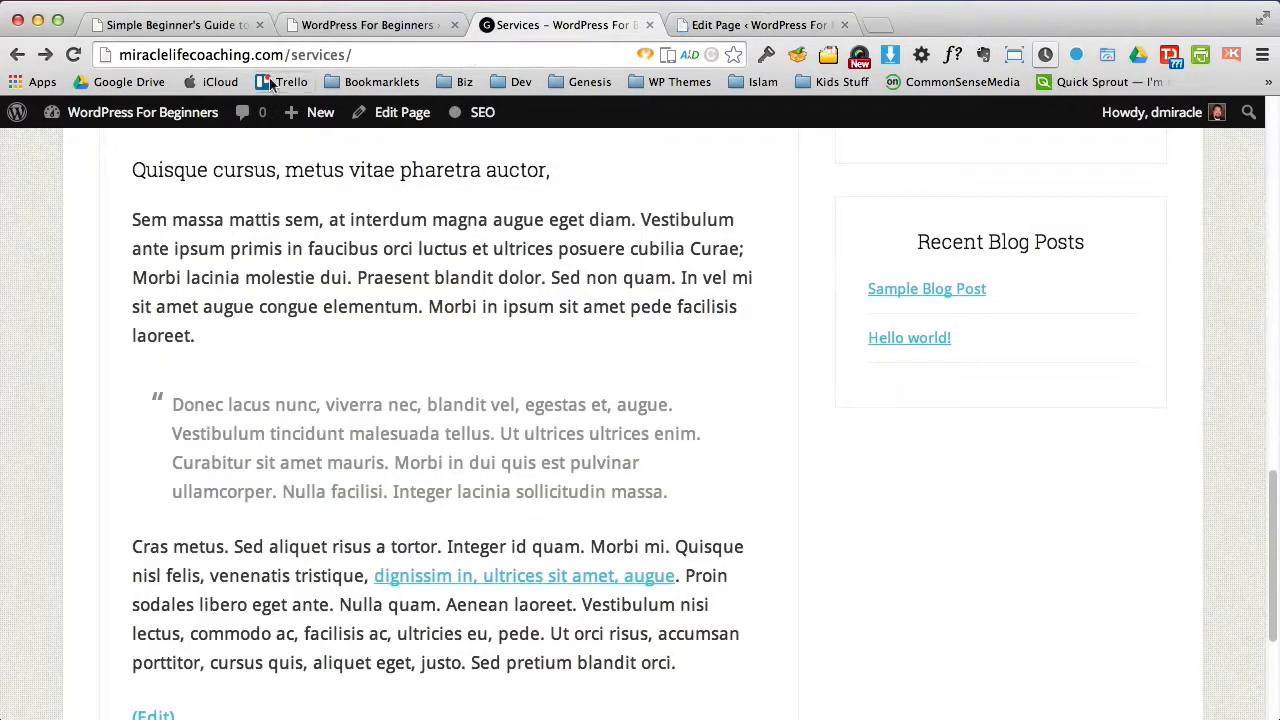
{"action": "left_click", "coordinate": [73, 55]}
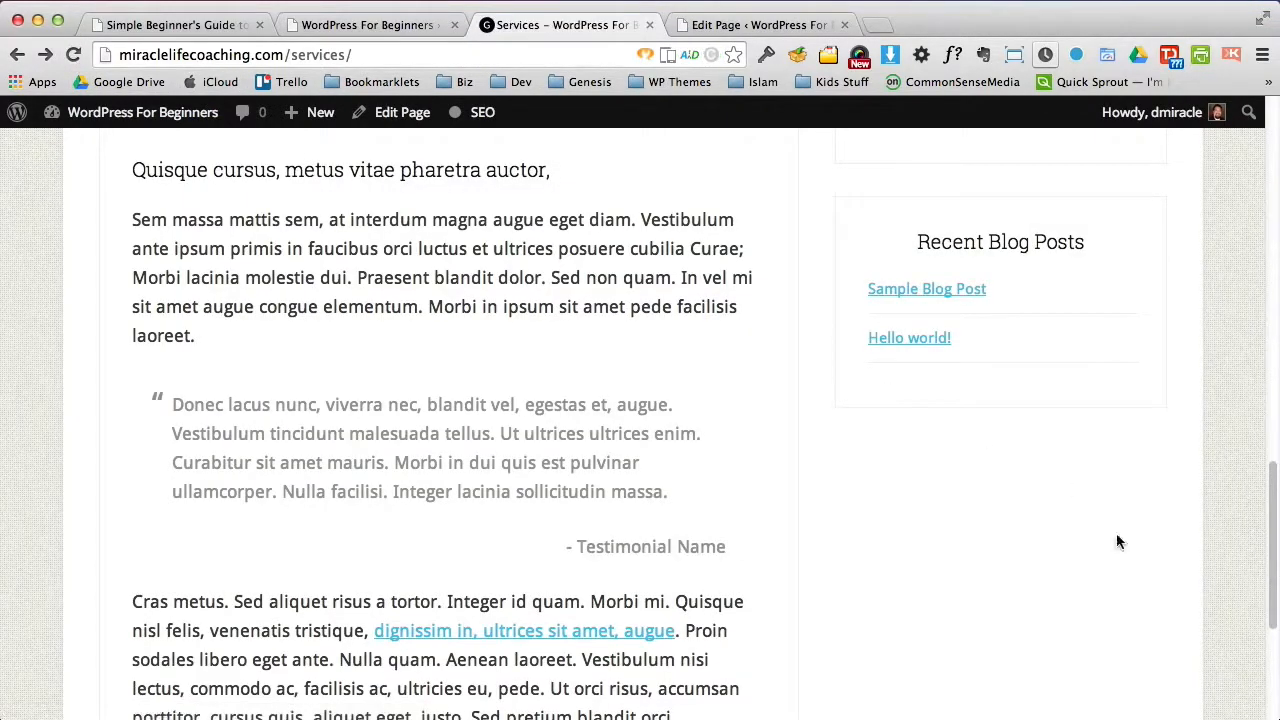
{"action": "left_click_drag", "start_coordinate": [733, 556], "coordinate": [172, 403]}
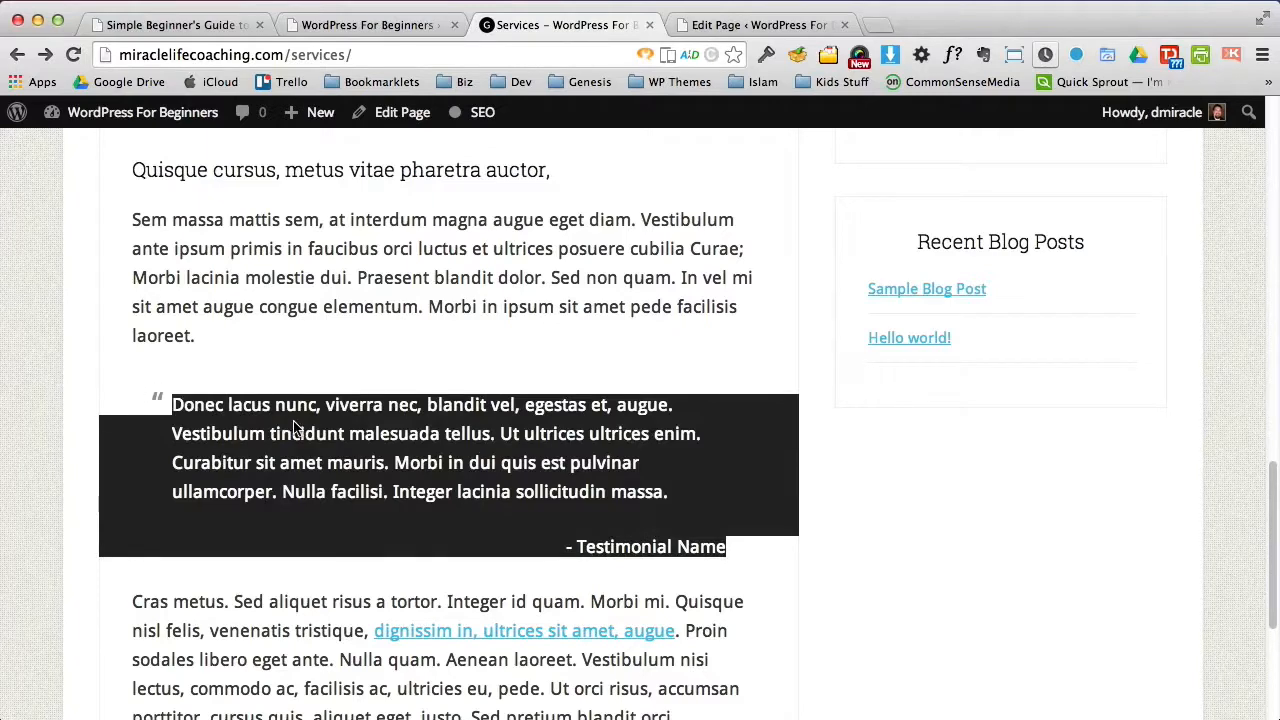
Step: Follow the "dignissim in, ultrices sit amet, augue" link on the public Services page to test it, and close the page it opens
{"action": "left_click", "coordinate": [624, 571]}
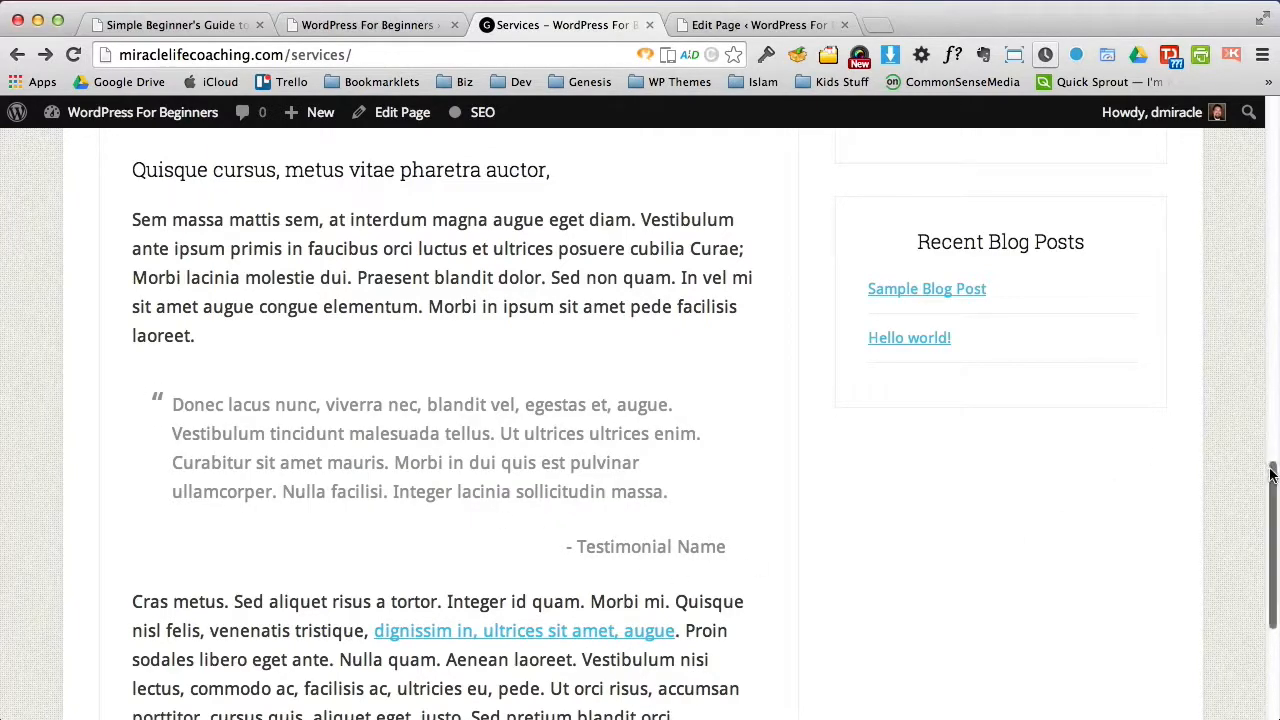
{"action": "scroll", "coordinate": [1272, 412], "scroll_direction": "down", "scroll_amount": 3}
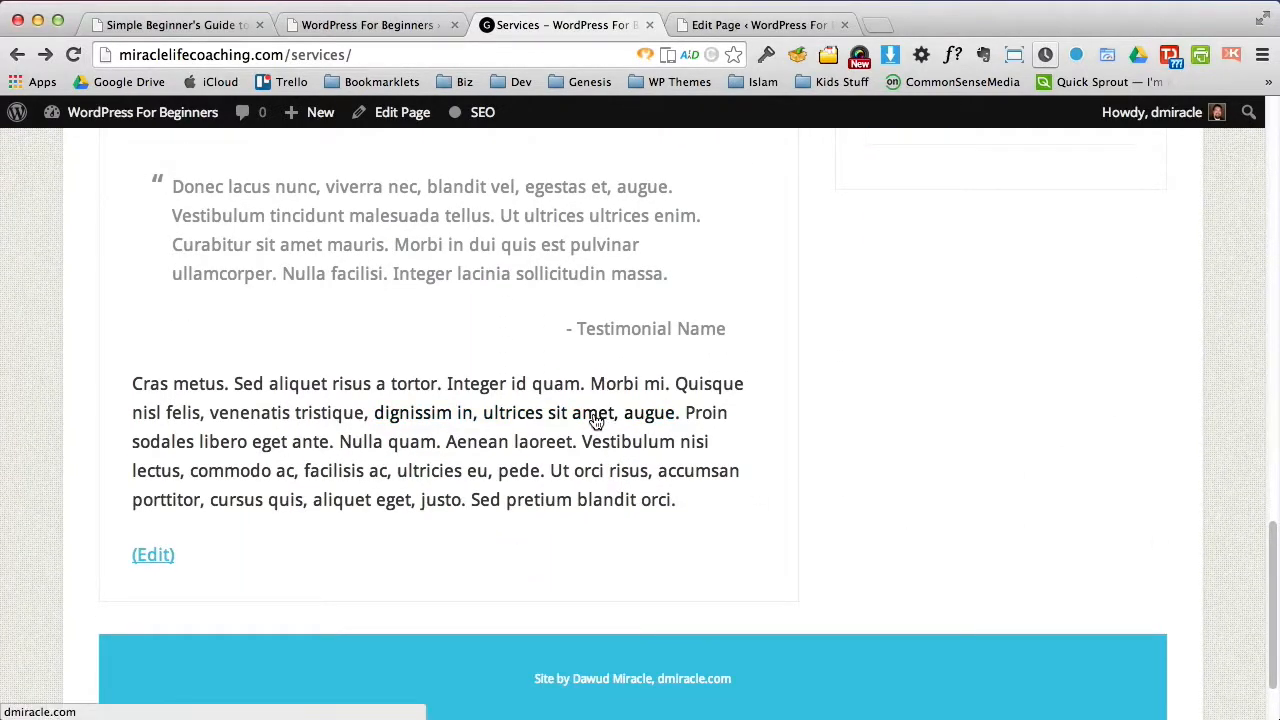
{"action": "left_click", "coordinate": [594, 421]}
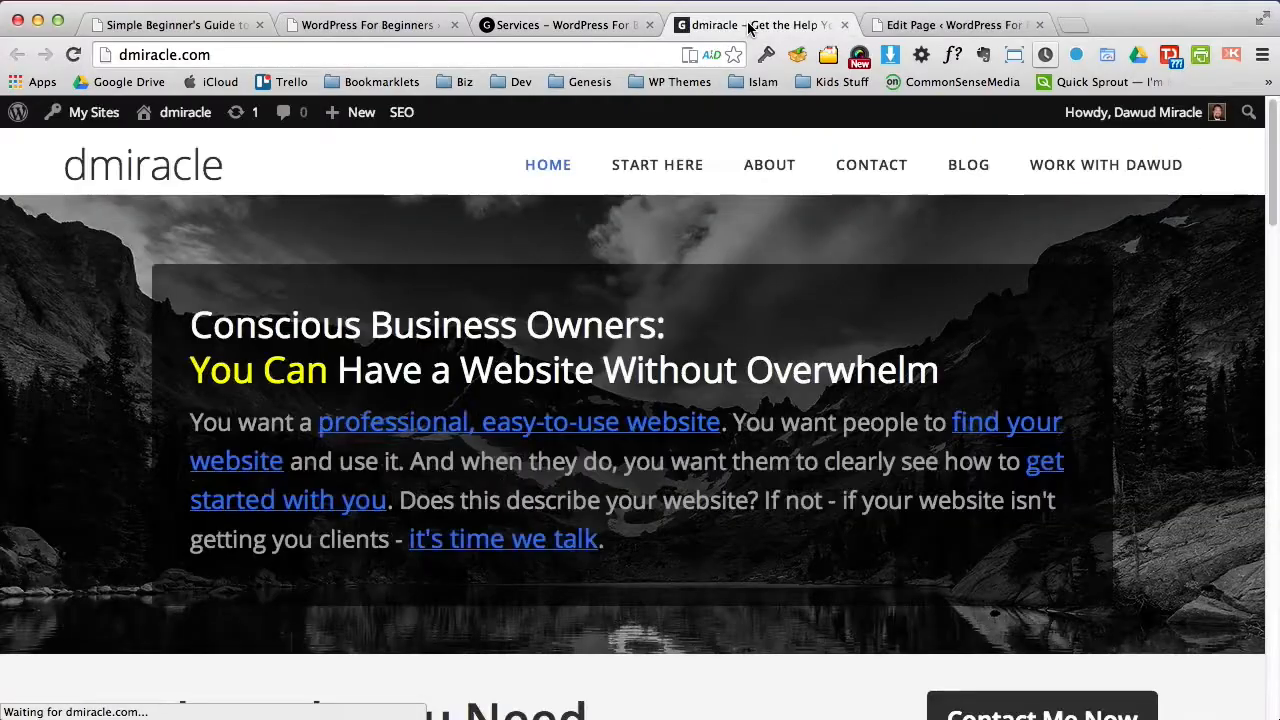
{"action": "left_click_drag", "start_coordinate": [1275, 198], "coordinate": [1239, 104]}
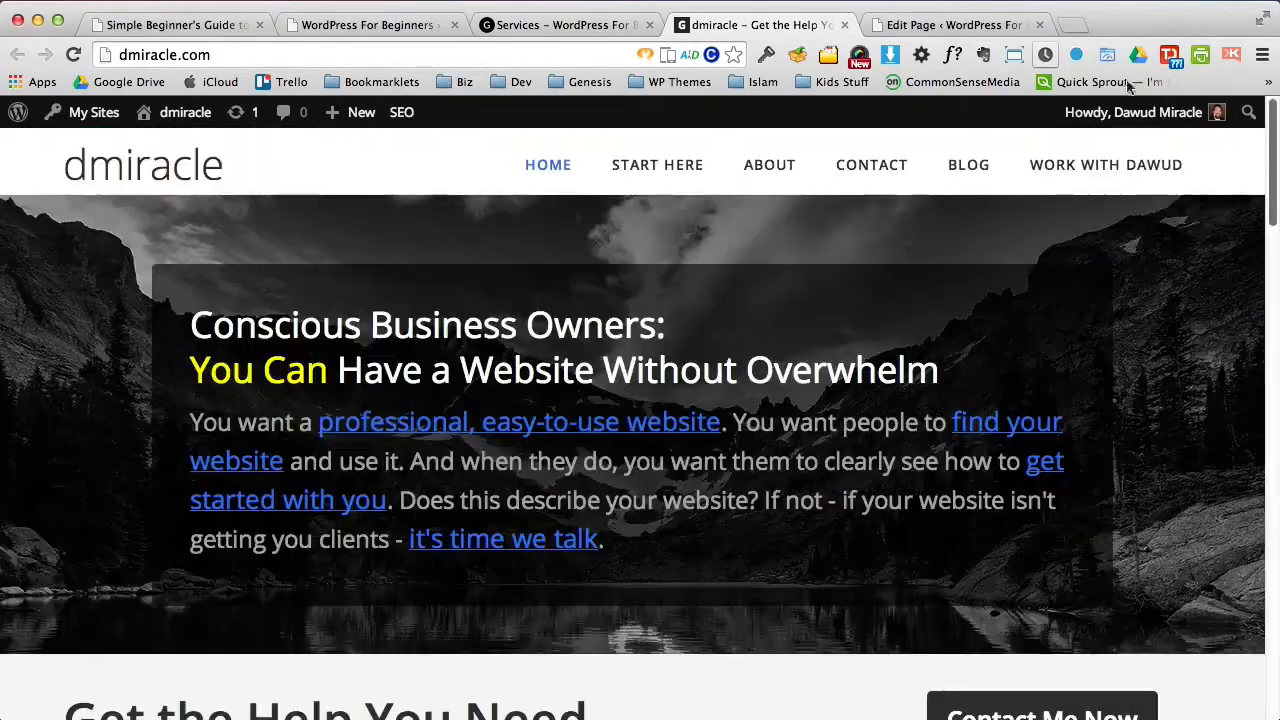
{"action": "left_click", "coordinate": [844, 24]}
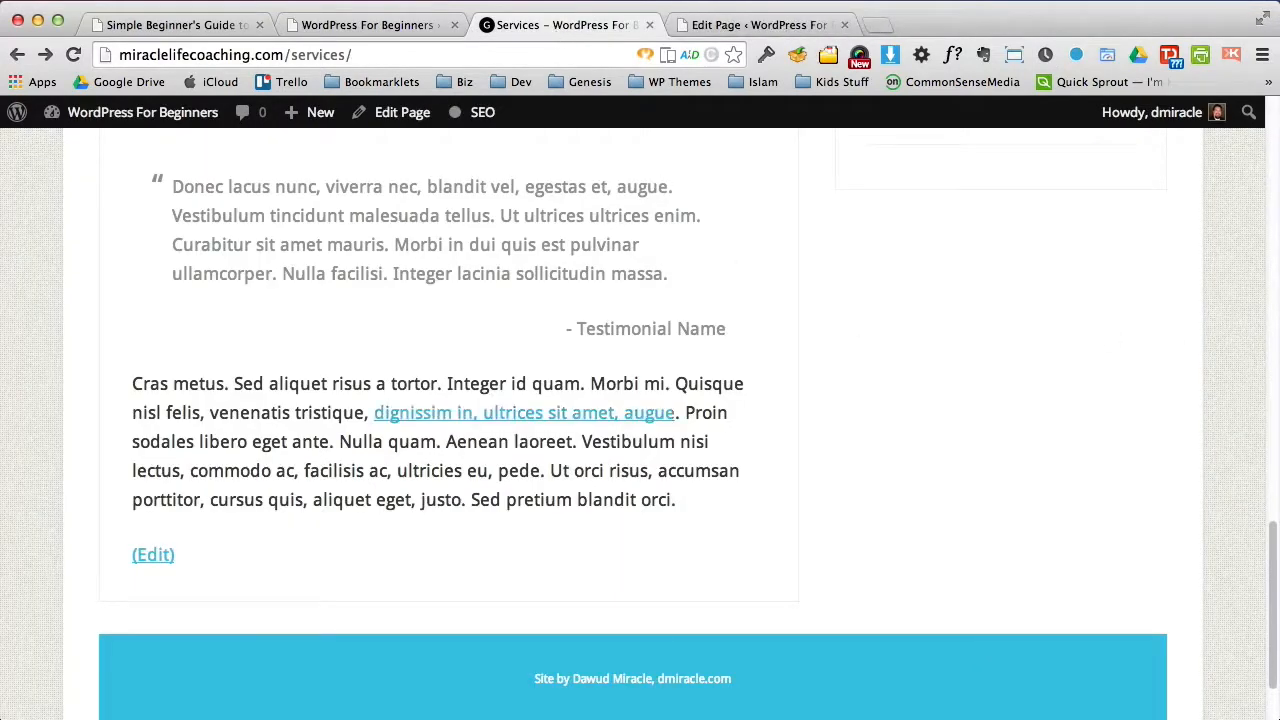
Step: Return to the top of the public Services page, then open the Home page and examine the image below its title
{"action": "left_click_drag", "start_coordinate": [1272, 560], "coordinate": [1259, 208]}
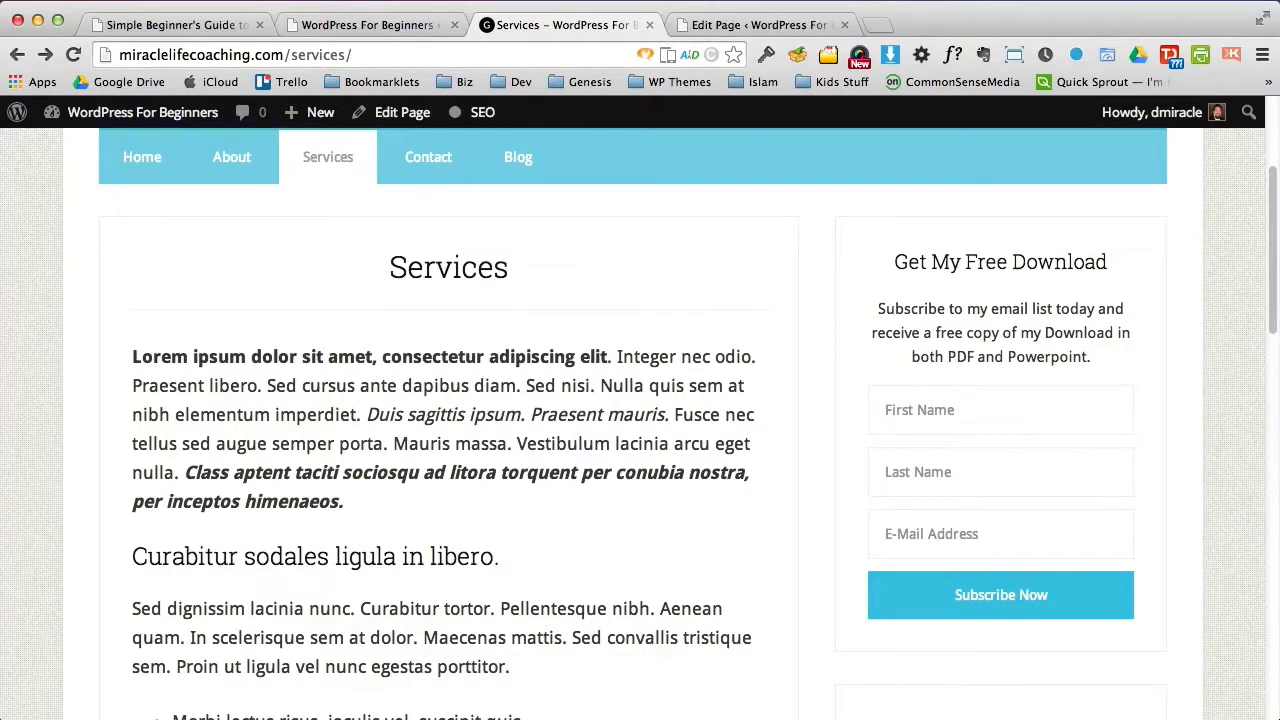
{"action": "left_click_drag", "start_coordinate": [1275, 246], "coordinate": [1275, 178]}
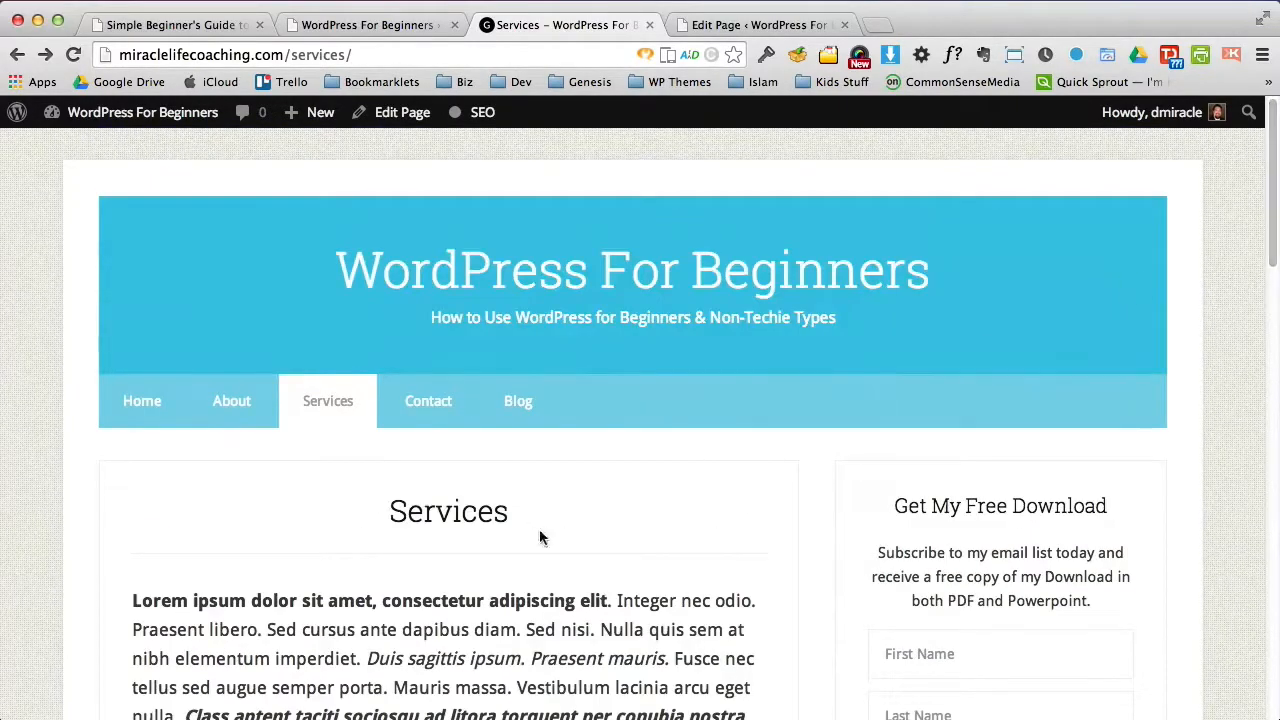
{"action": "left_click", "coordinate": [704, 26]}
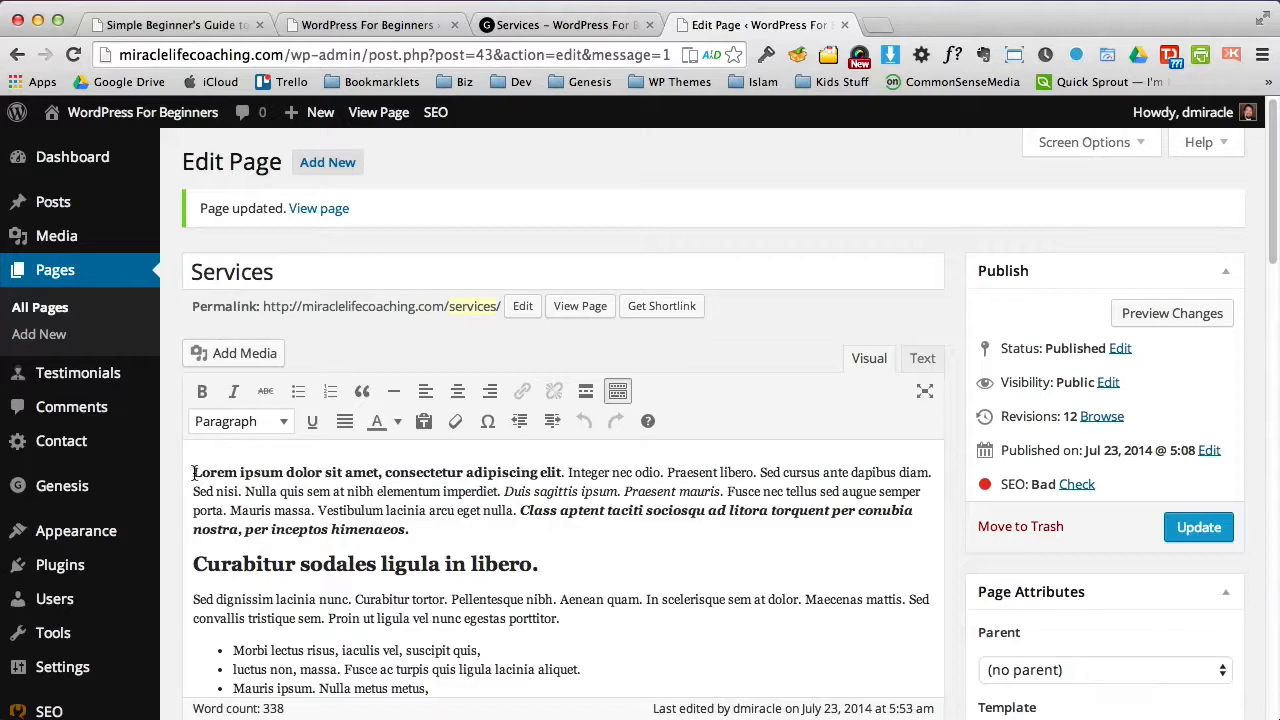
{"action": "key", "text": "ctrl+shift+Tab"}
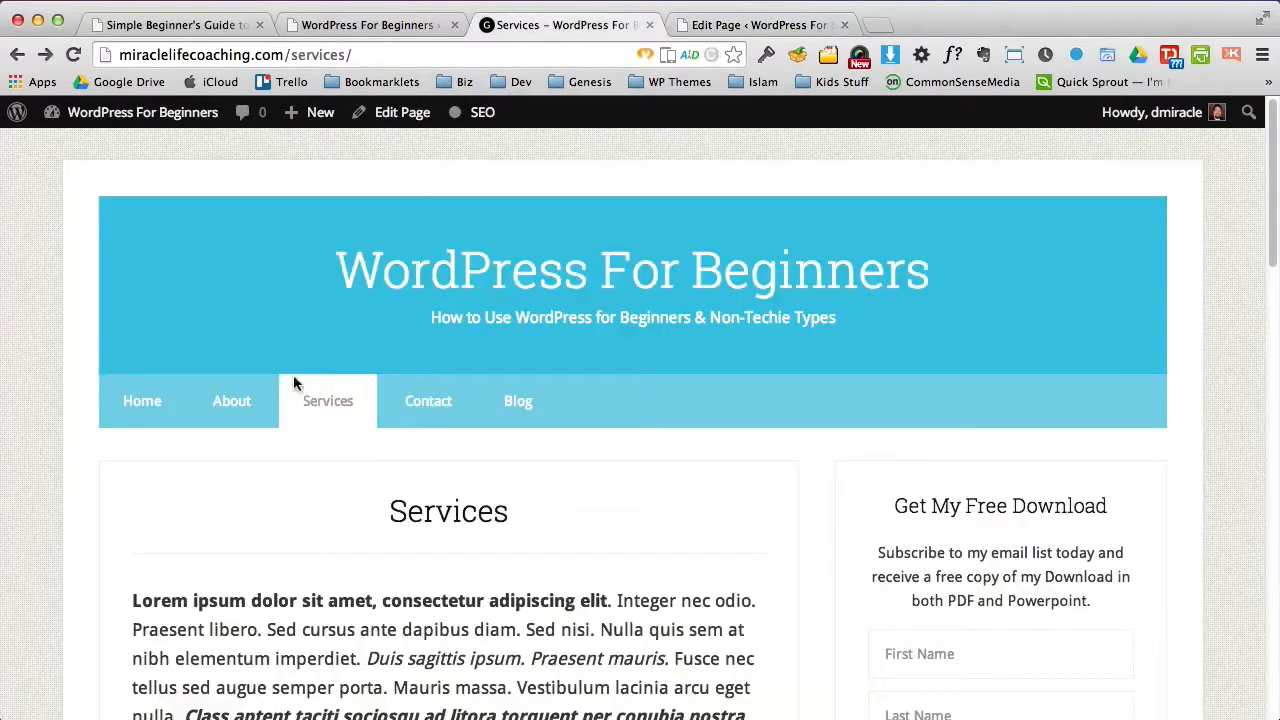
{"action": "left_click", "coordinate": [143, 406]}
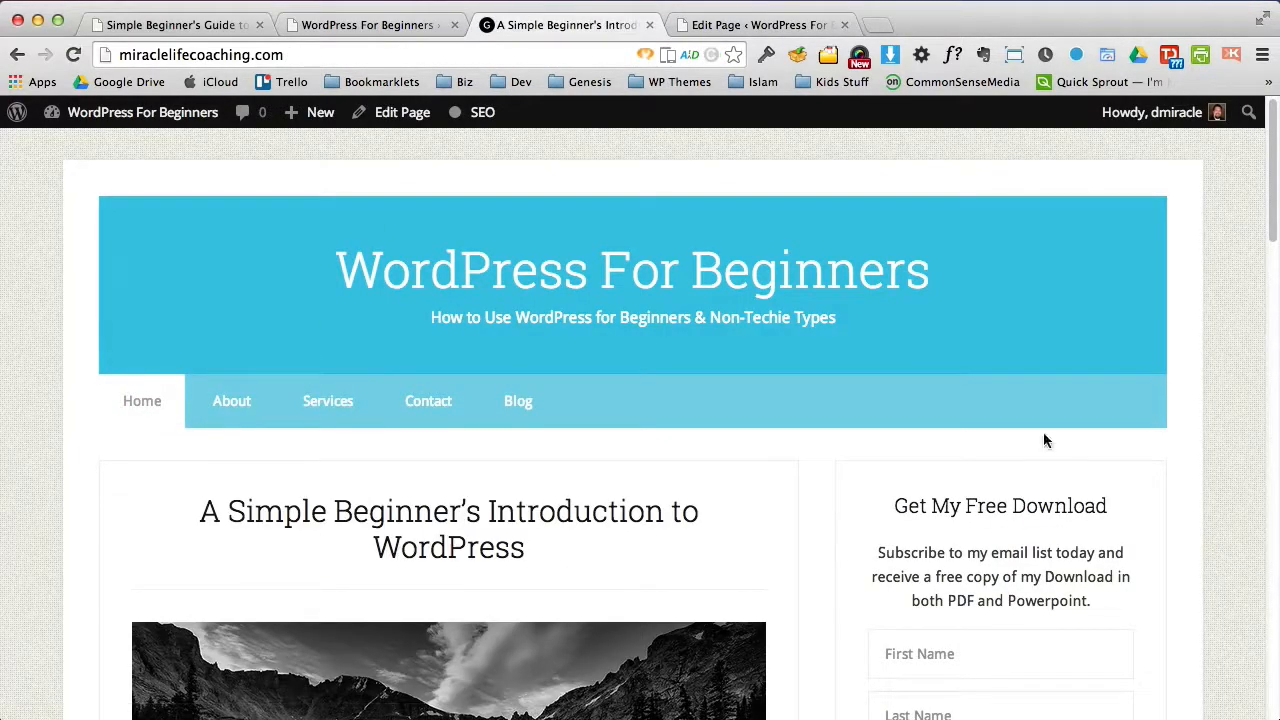
{"action": "left_click_drag", "start_coordinate": [1273, 231], "coordinate": [1272, 304]}
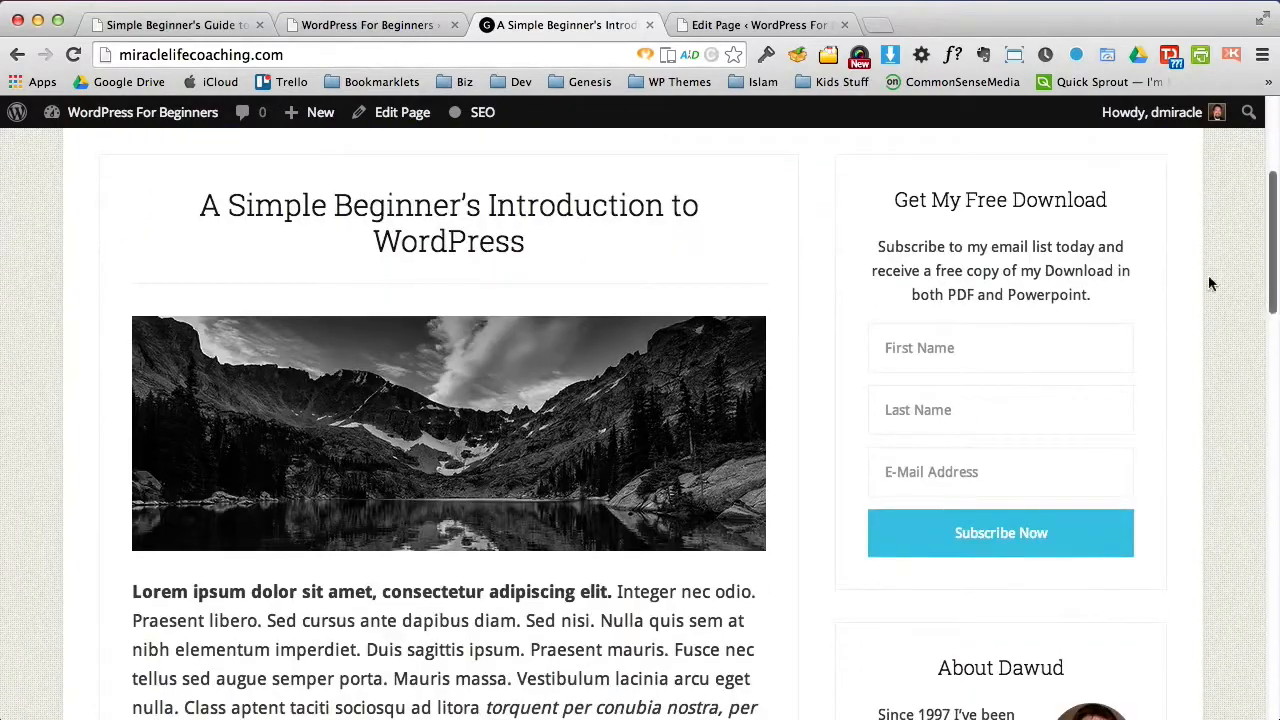
Step: In the Services page editor, insert pawnee-lake-facebook.jpg from the media library above the first paragraph, with center alignment and no link
{"action": "left_click", "coordinate": [729, 19]}
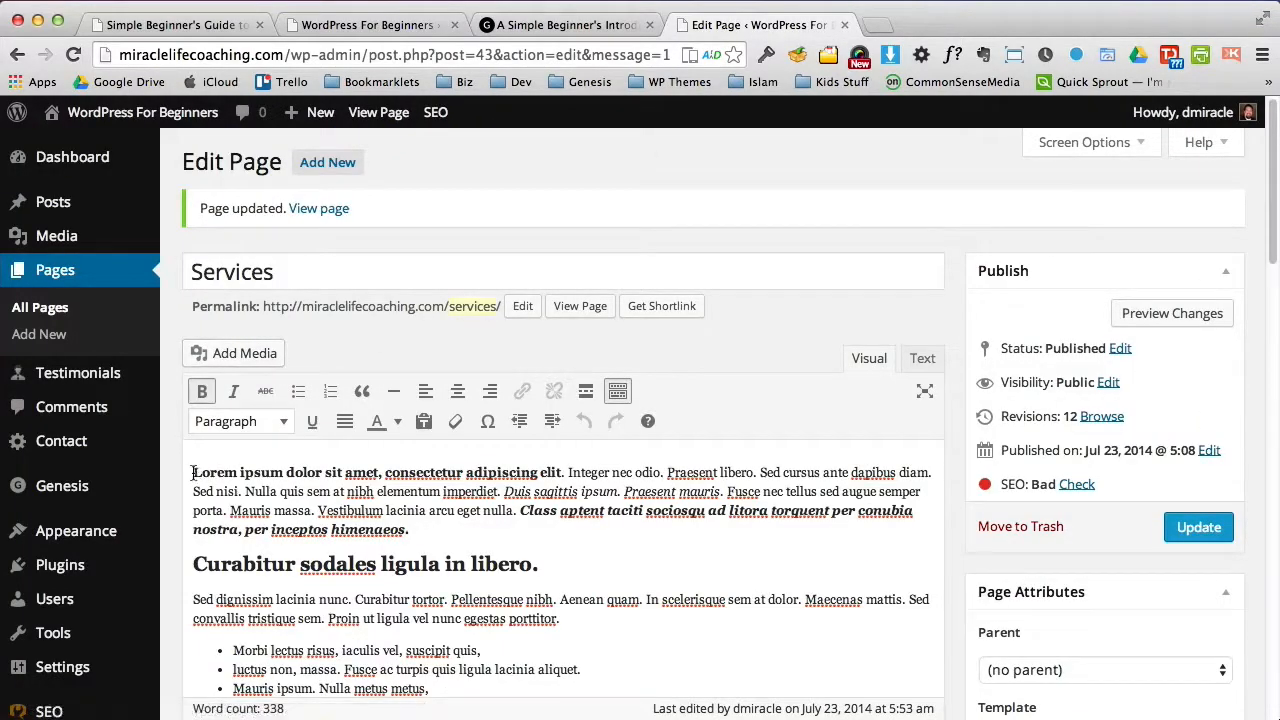
{"action": "left_click", "coordinate": [245, 357]}
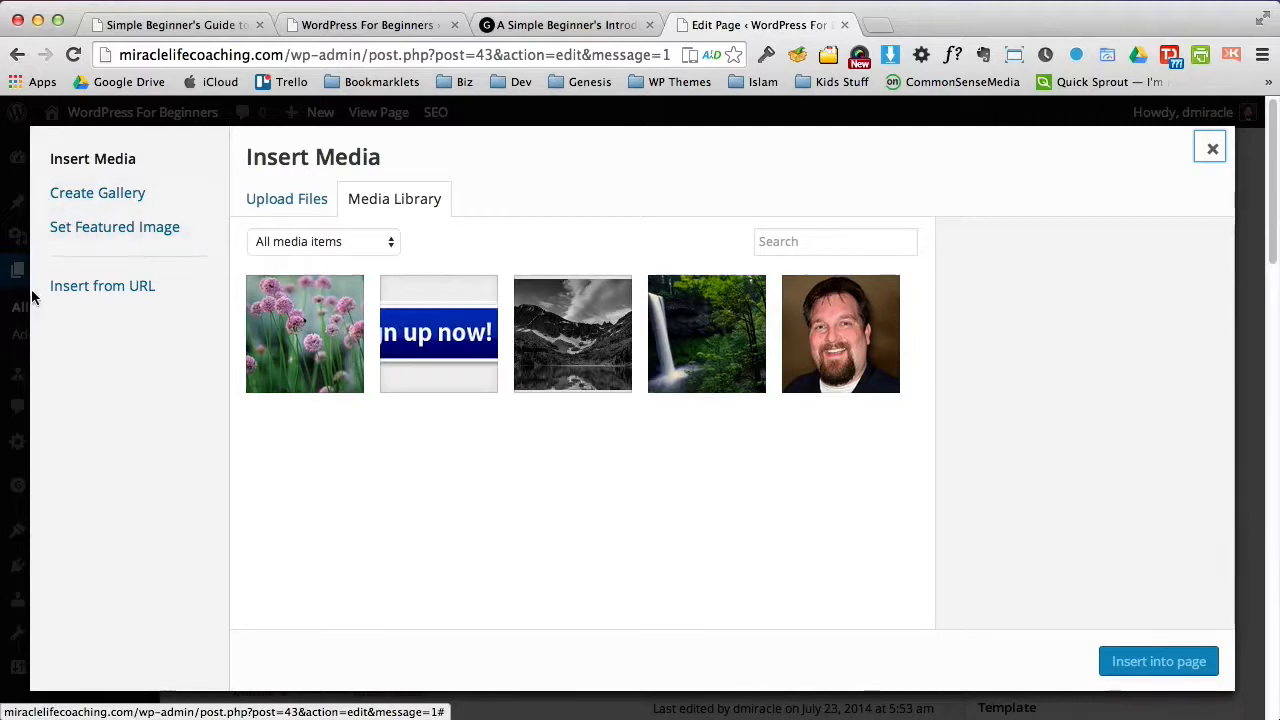
{"action": "left_click", "coordinate": [586, 355]}
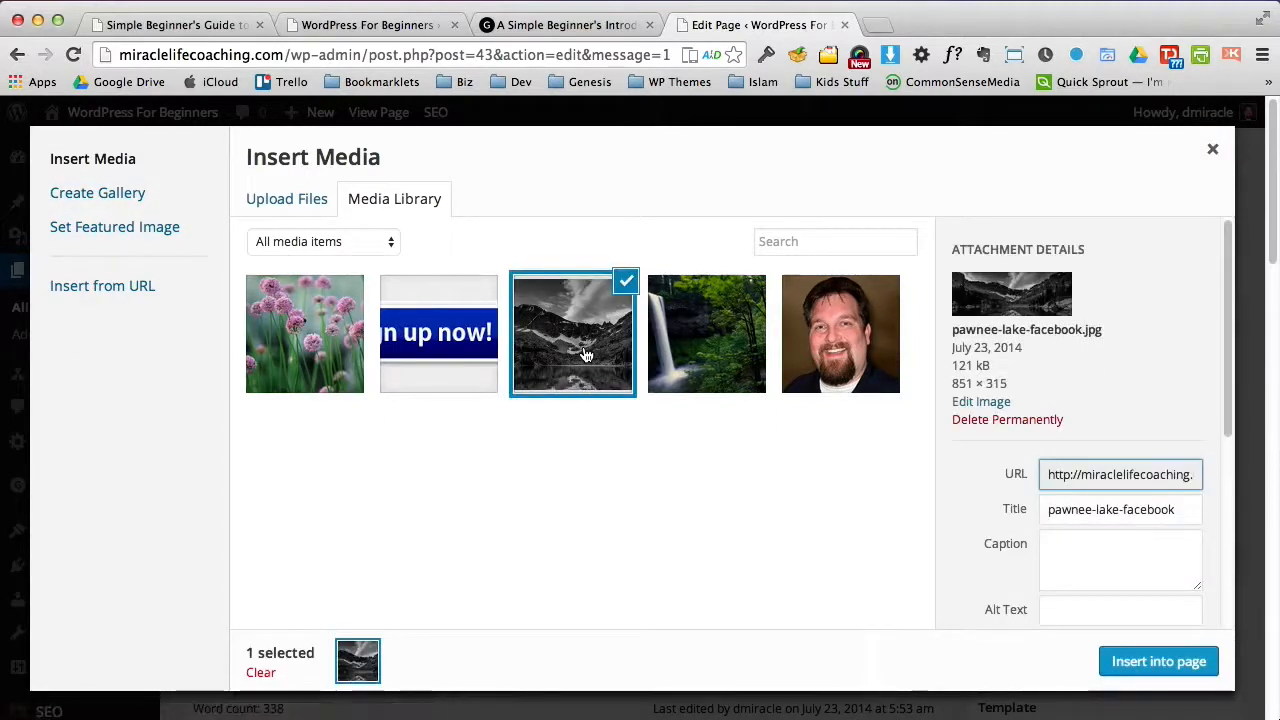
{"action": "left_click_drag", "start_coordinate": [1224, 378], "coordinate": [1222, 566]}
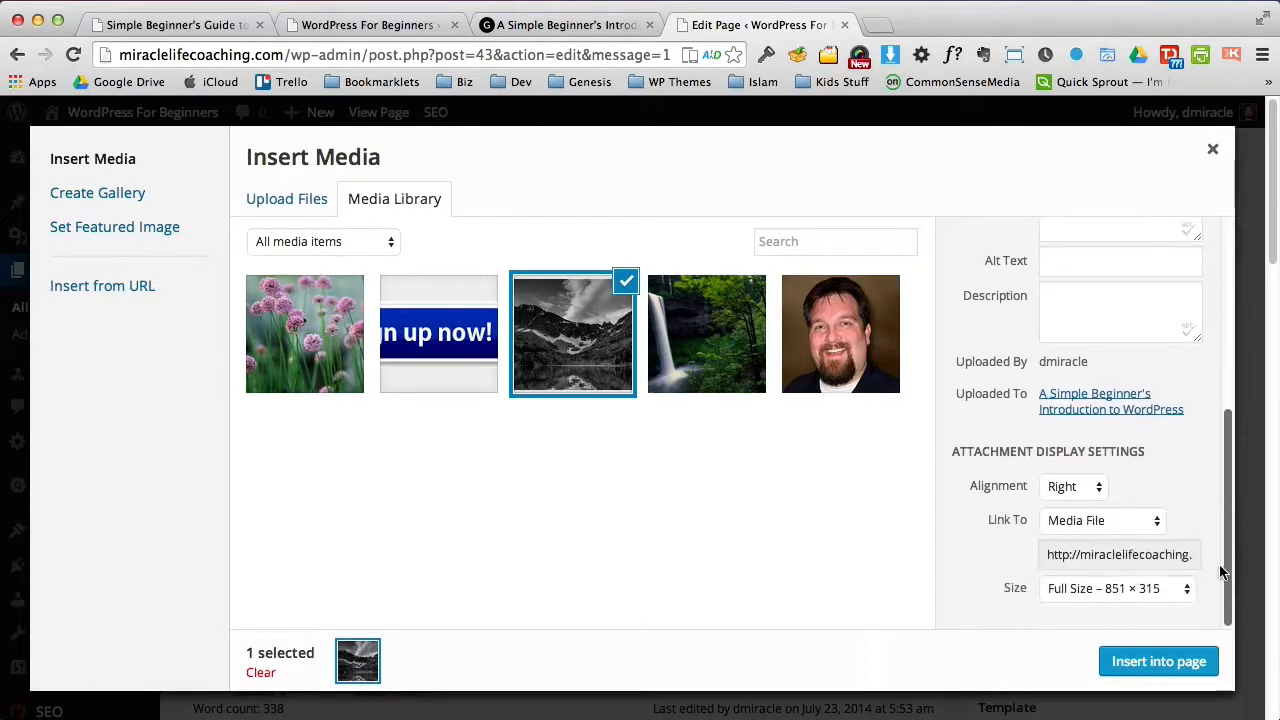
{"action": "left_click", "coordinate": [1060, 487]}
{"action": "left_click", "coordinate": [1067, 469]}
{"action": "left_click", "coordinate": [1100, 520]}
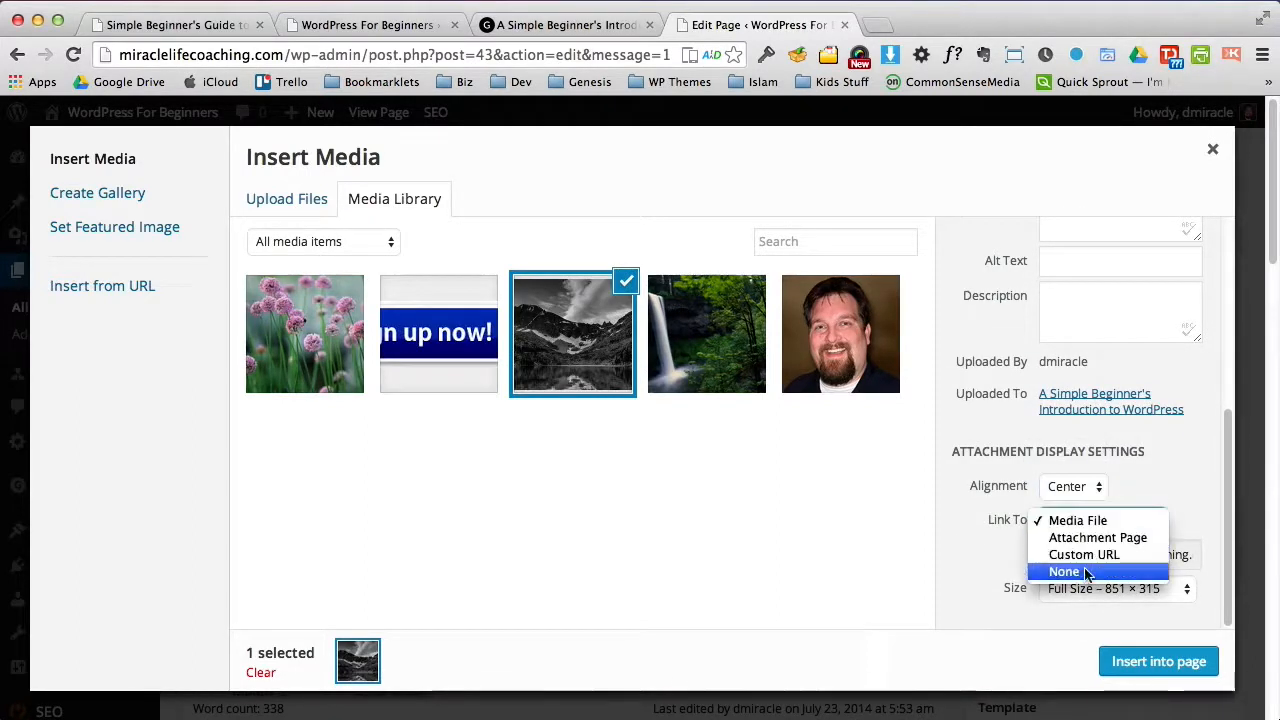
{"action": "left_click", "coordinate": [1068, 571]}
{"action": "left_click", "coordinate": [1140, 663]}
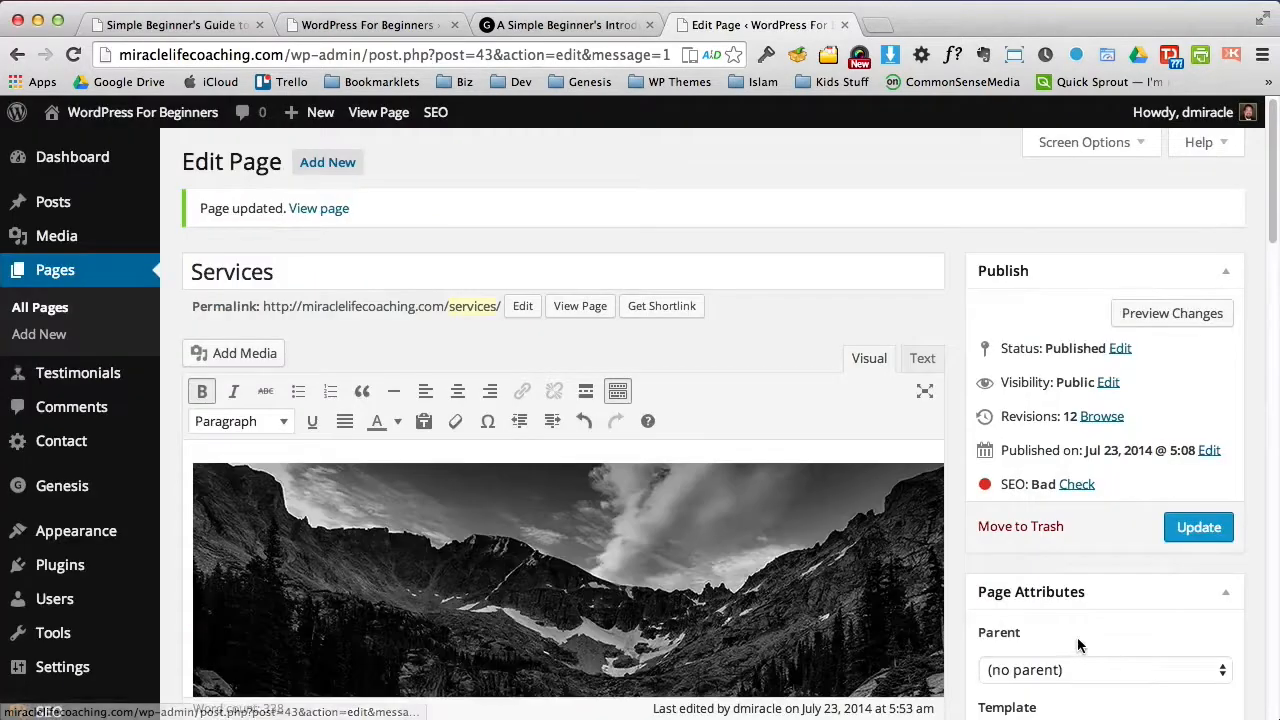
Step: Upload Common Ivy.jpg from the Photos folder as new media for the Services page
{"action": "left_click_drag", "start_coordinate": [1270, 236], "coordinate": [1270, 345]}
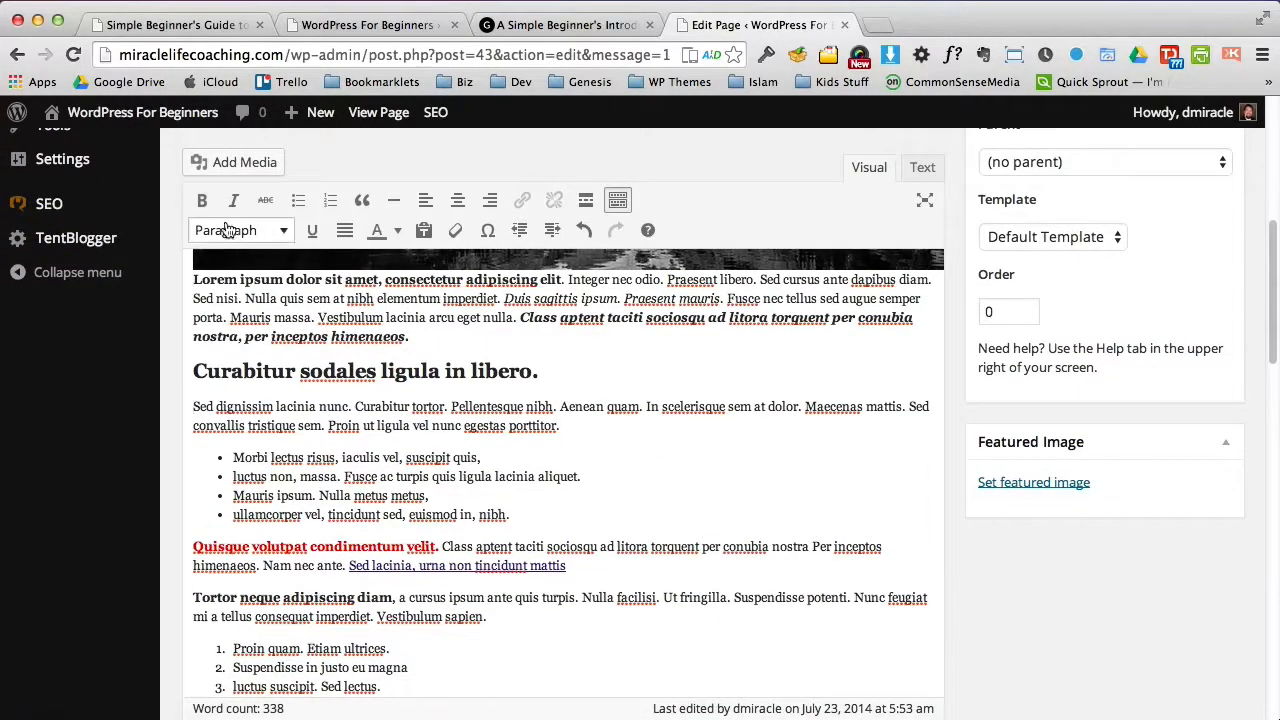
{"action": "left_click", "coordinate": [215, 163]}
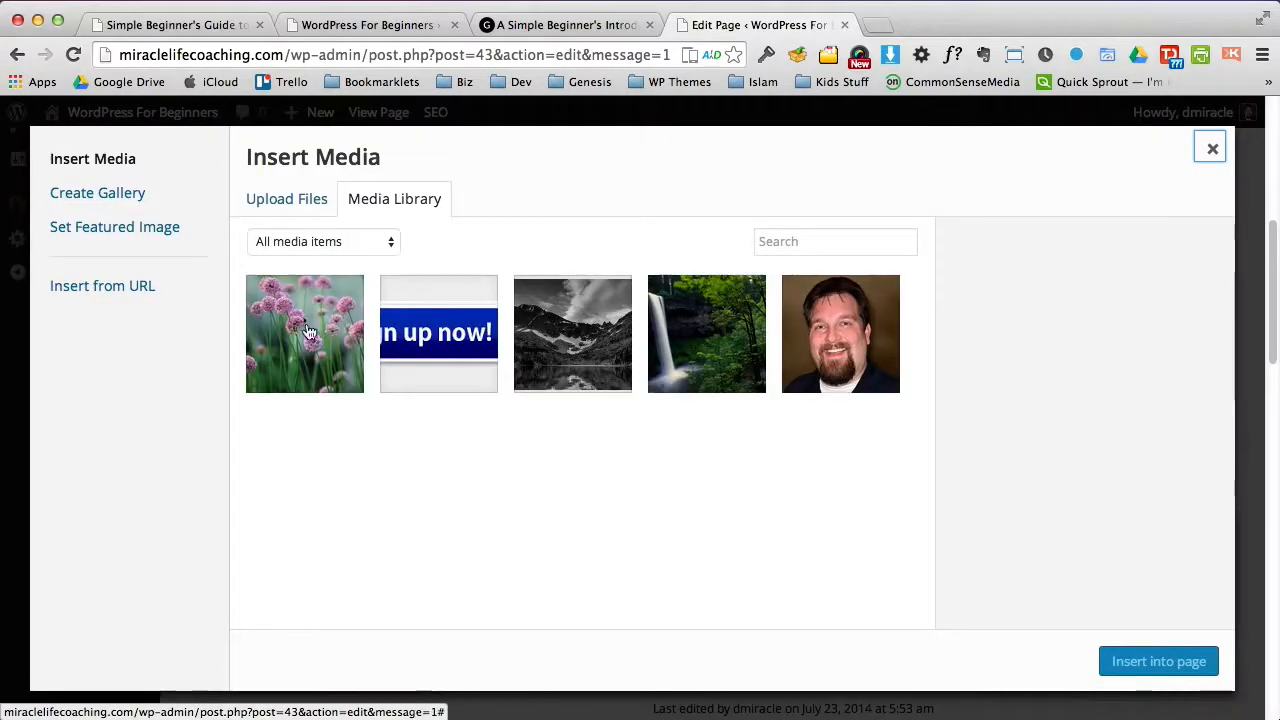
{"action": "left_click", "coordinate": [284, 201]}
{"action": "left_click", "coordinate": [718, 471]}
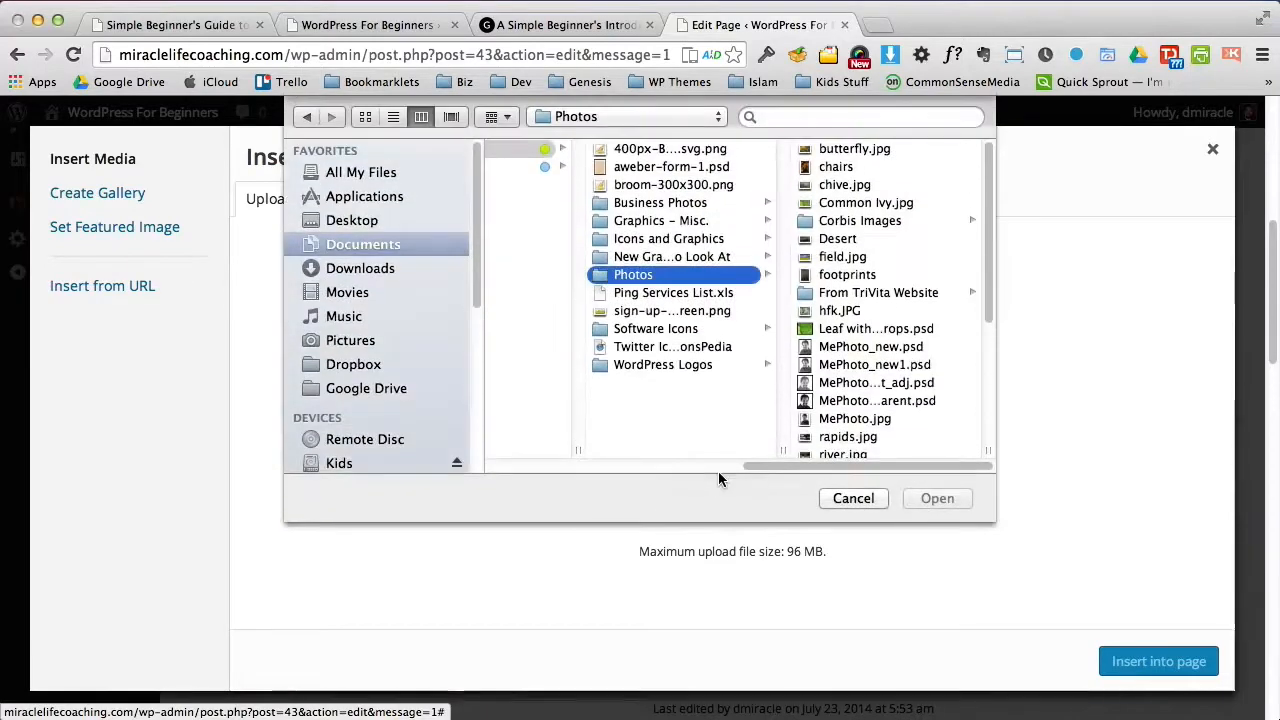
{"action": "left_click", "coordinate": [832, 203]}
{"action": "left_click", "coordinate": [937, 498]}
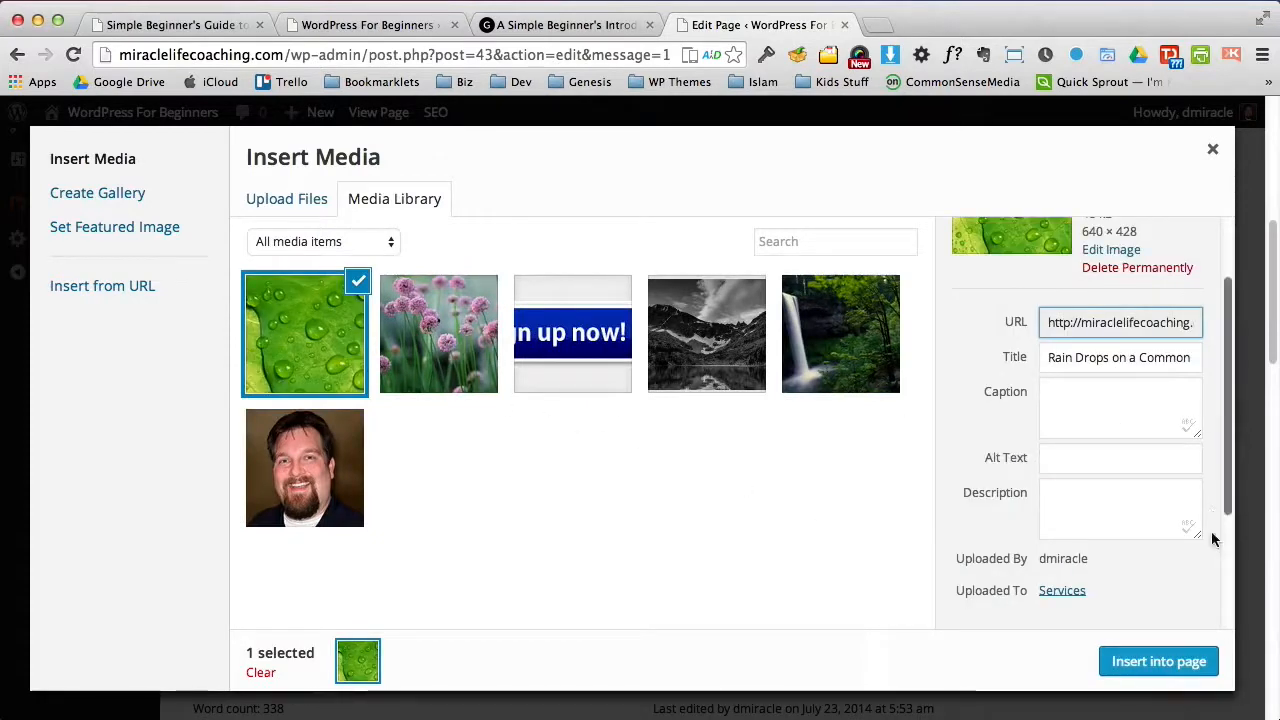
Step: Insert the uploaded leaf image at the "Sed dignissim" paragraph, with right alignment and no link
{"action": "scroll", "coordinate": [1100, 500], "scroll_direction": "down", "scroll_amount": 4}
{"action": "left_click", "coordinate": [1052, 487]}
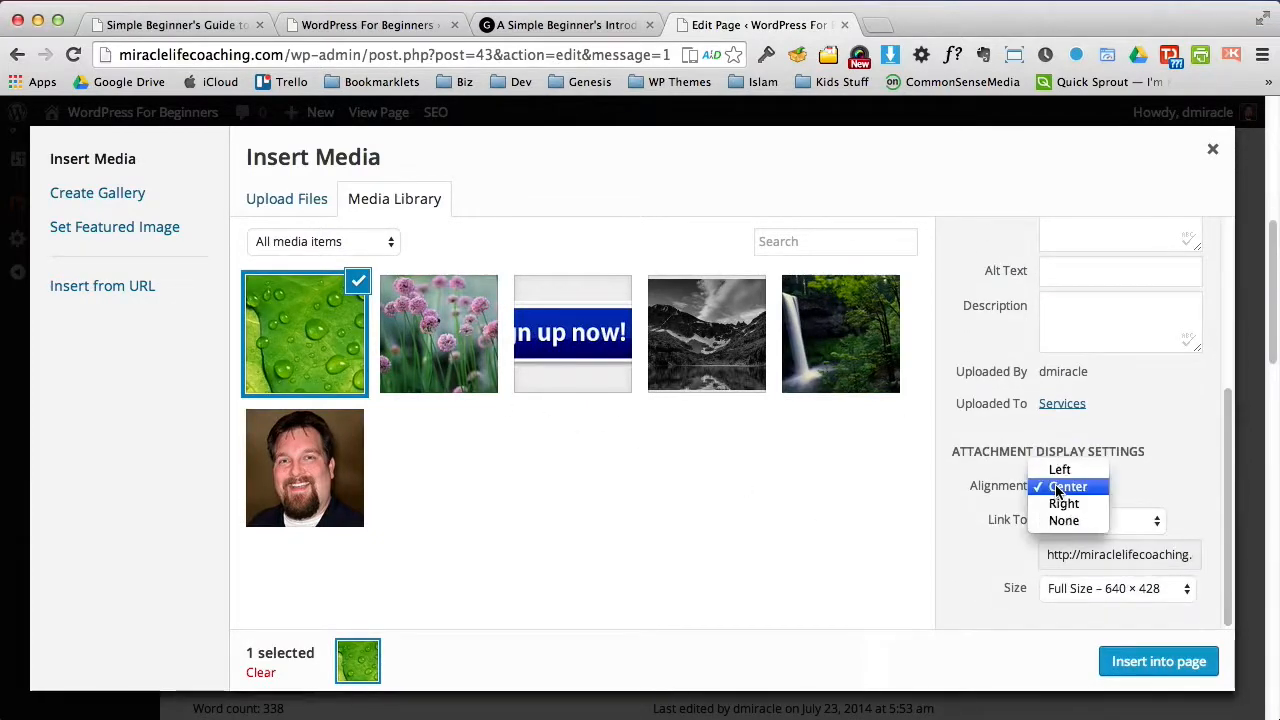
{"action": "left_click", "coordinate": [1063, 503]}
{"action": "left_click", "coordinate": [1102, 522]}
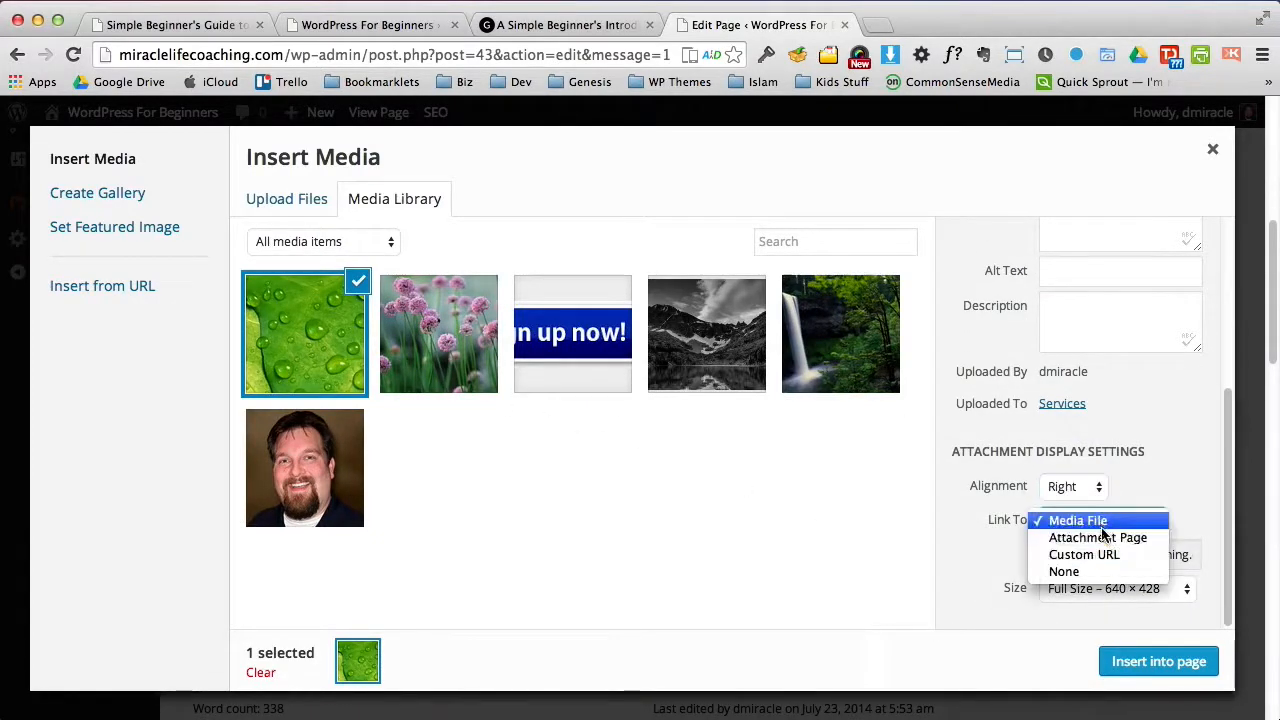
{"action": "left_click", "coordinate": [1100, 572]}
{"action": "left_click", "coordinate": [1150, 662]}
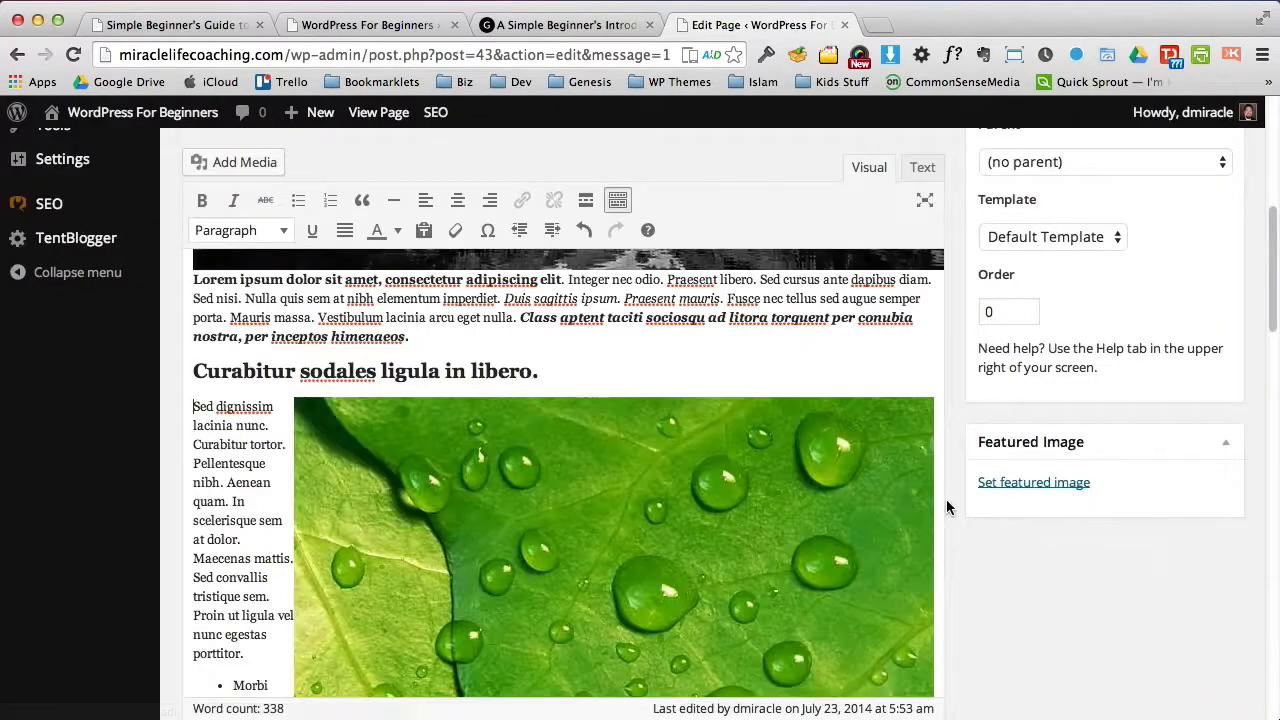
Step: Give the leaf image a custom size with a width of 350 px and update the Services page
{"action": "left_click", "coordinate": [589, 496]}
{"action": "left_click", "coordinate": [318, 422]}
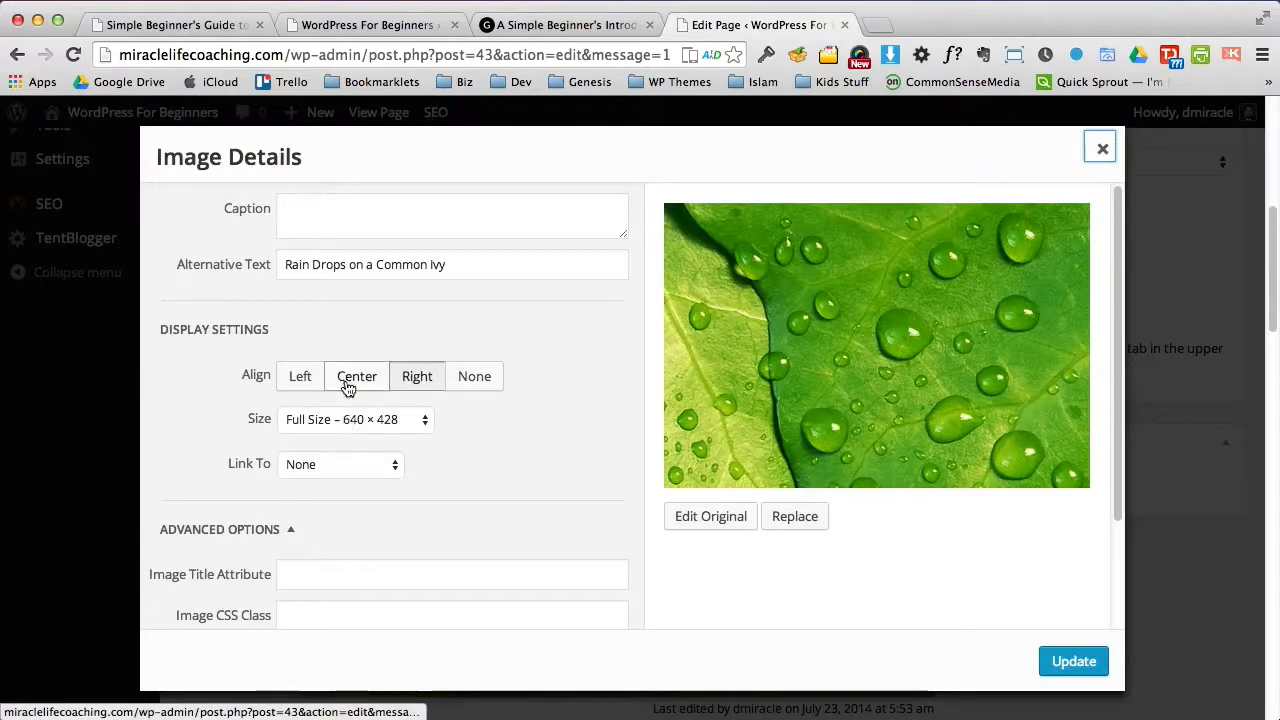
{"action": "left_click", "coordinate": [379, 418]}
{"action": "left_click", "coordinate": [363, 437]}
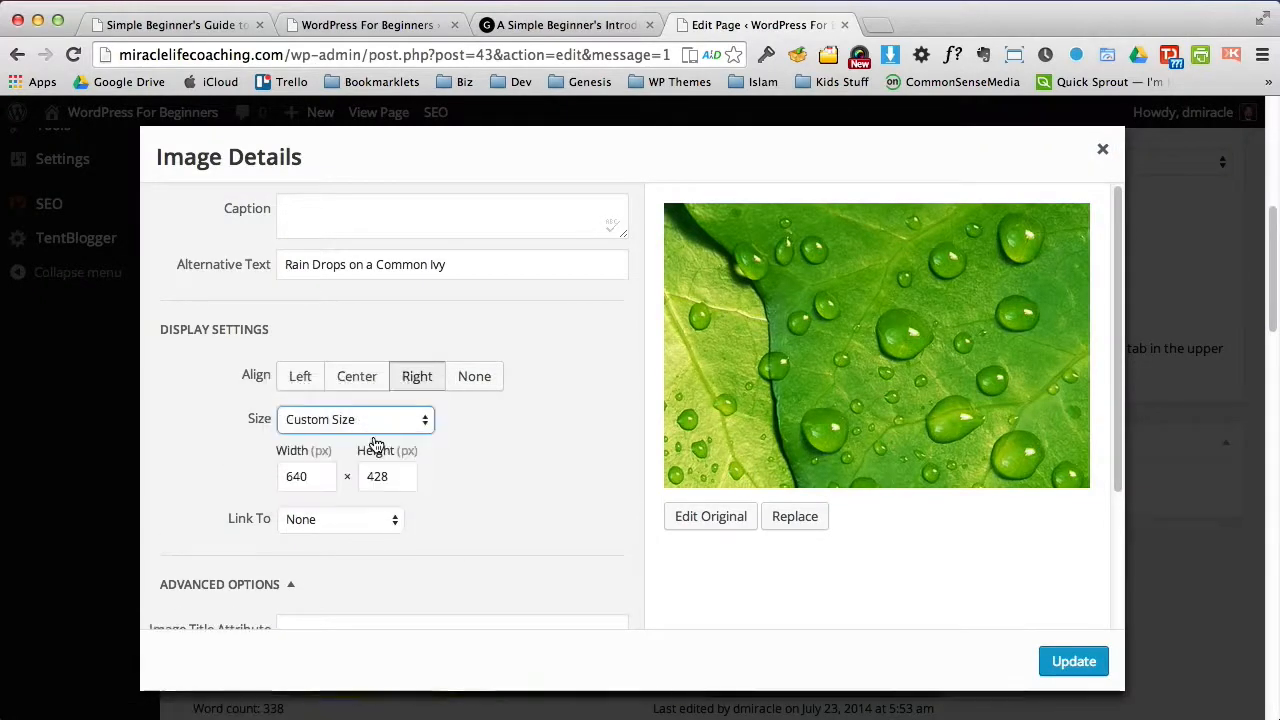
{"action": "double_click", "coordinate": [306, 478]}
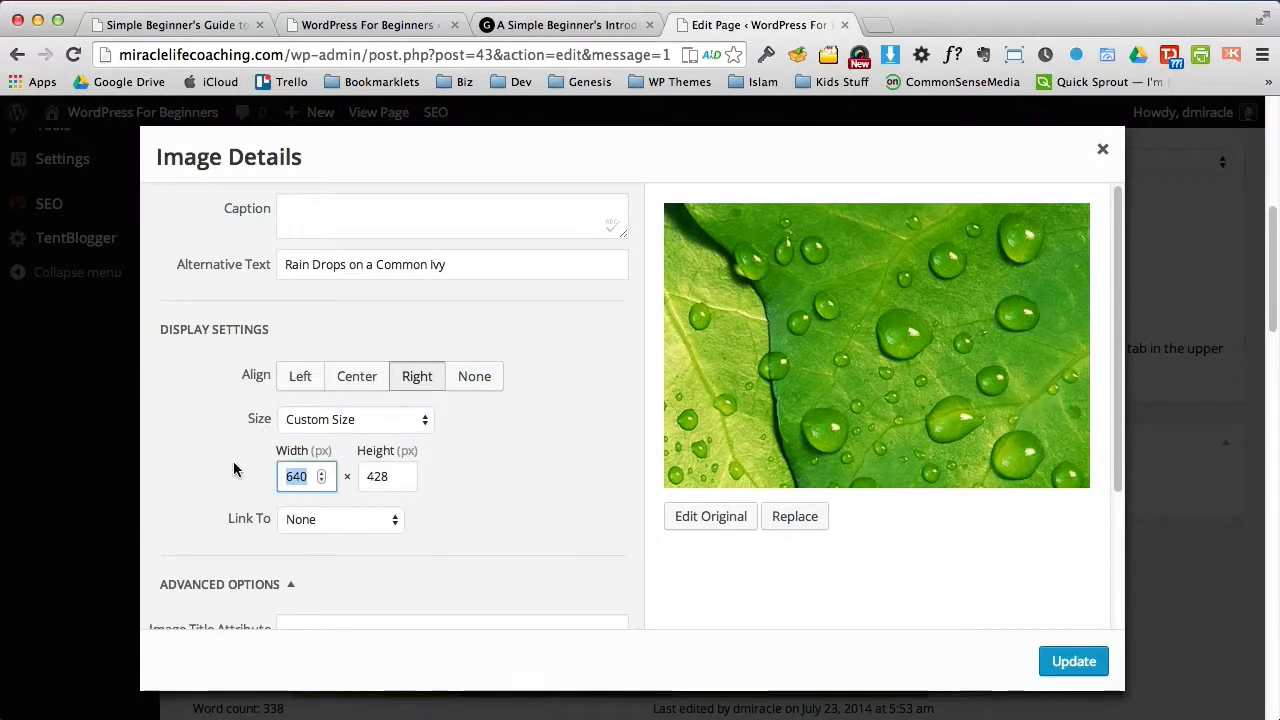
{"action": "type", "text": "350"}
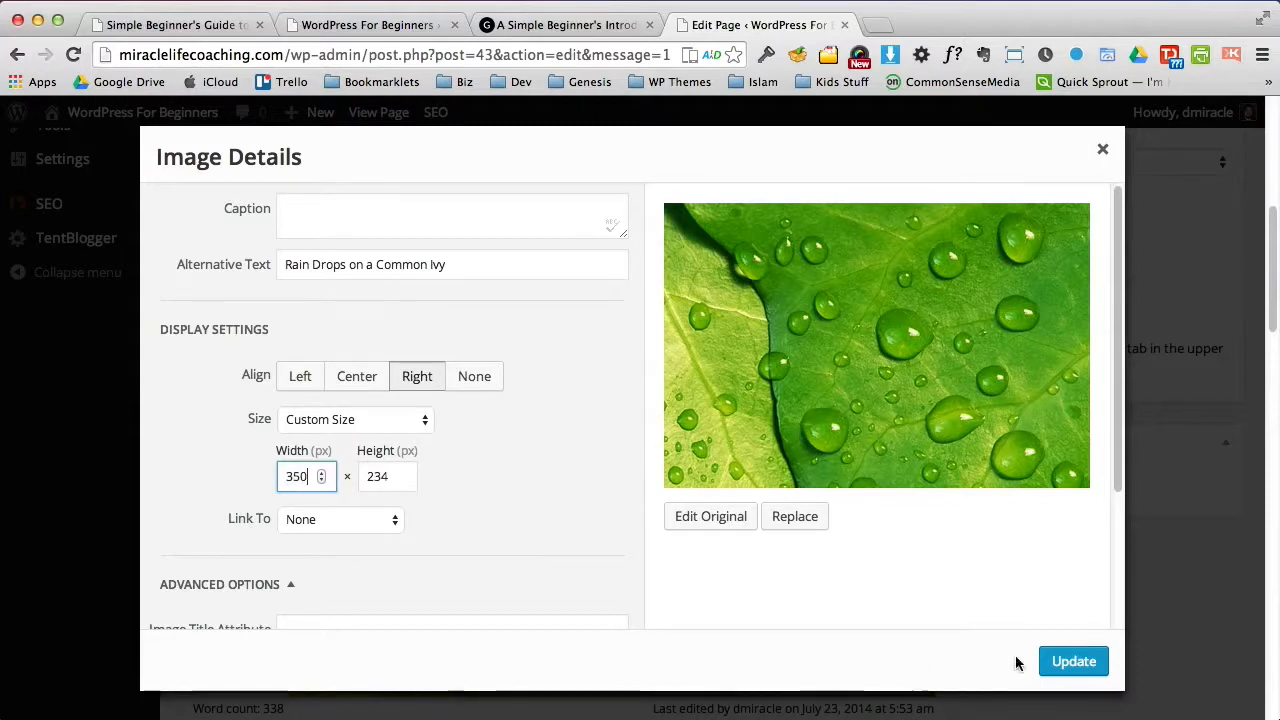
{"action": "left_click", "coordinate": [1042, 661]}
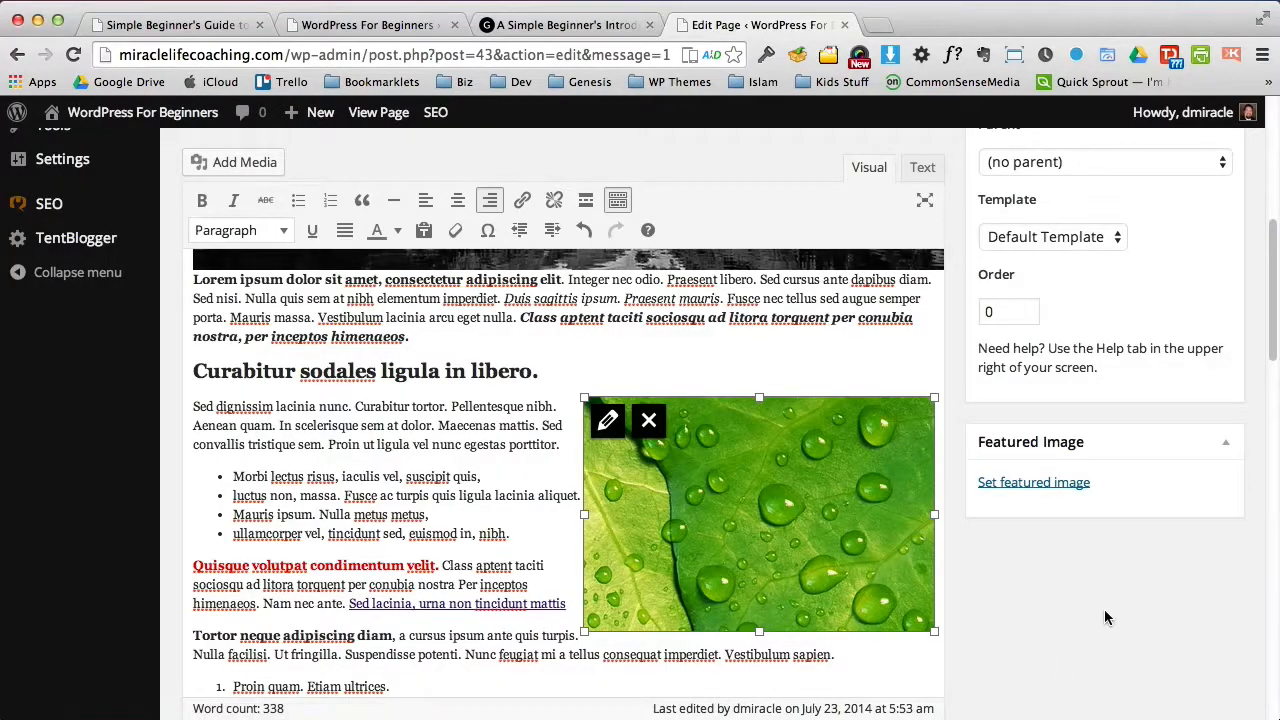
{"action": "scroll", "coordinate": [1222, 409], "scroll_direction": "up", "scroll_amount": 5}
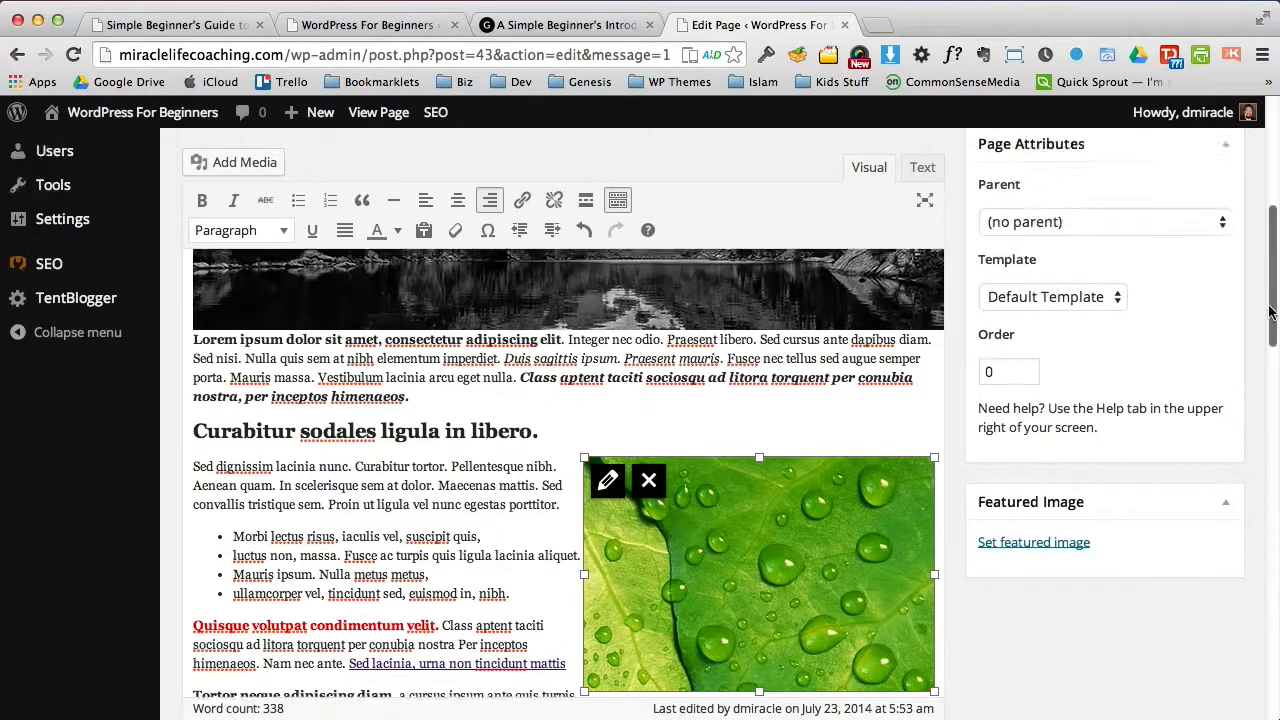
{"action": "left_click", "coordinate": [1199, 270]}
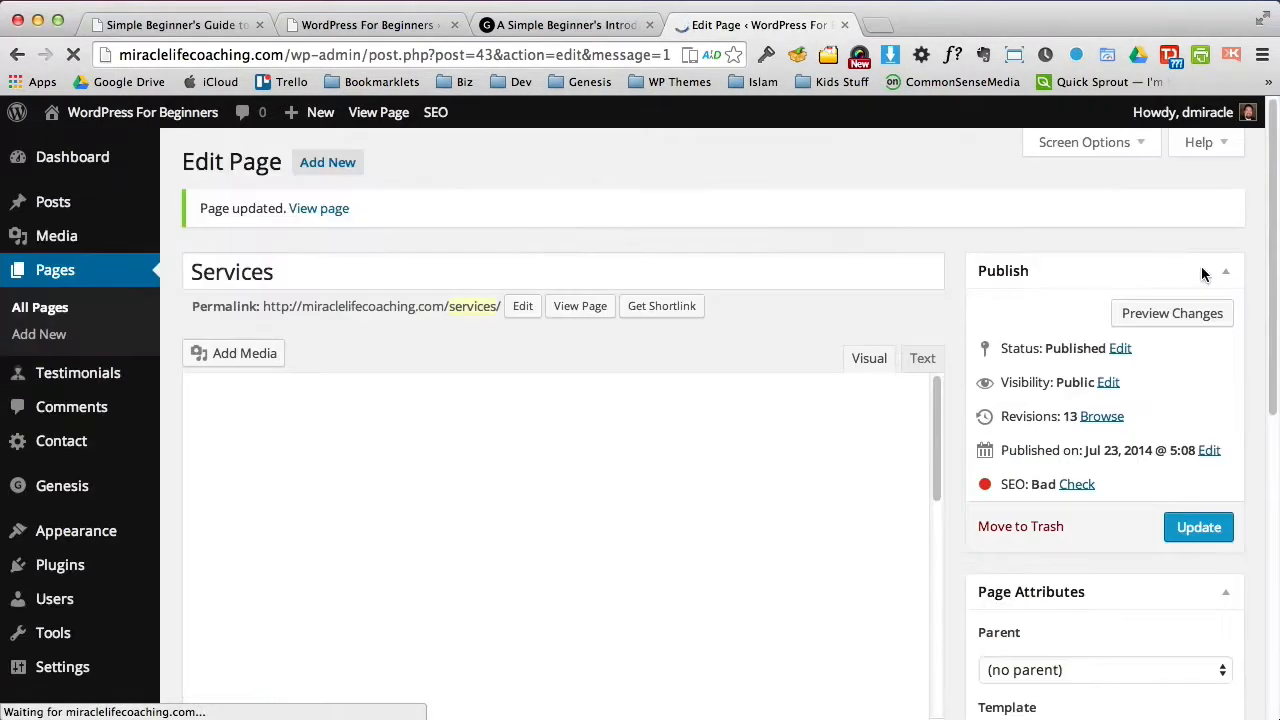
Step: Open the public Services page from the site's Home page and check how the lake and leaf images are placed
{"action": "left_click", "coordinate": [565, 25]}
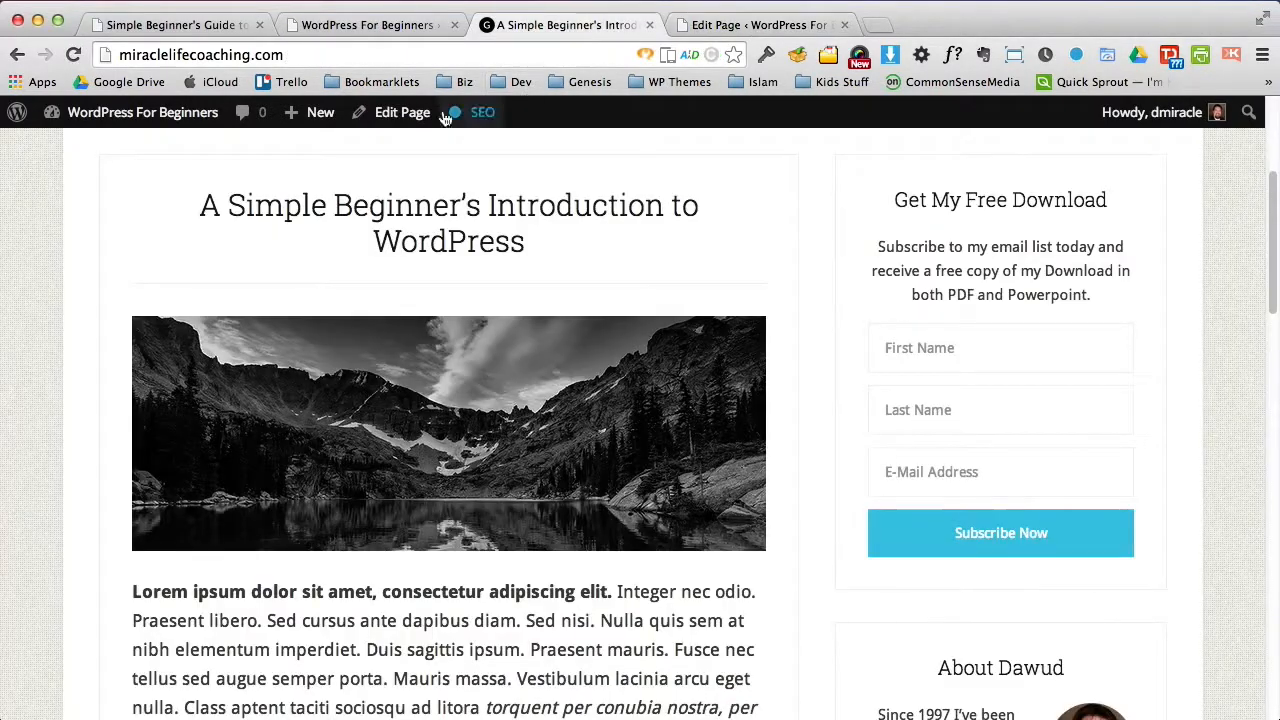
{"action": "left_click", "coordinate": [73, 54]}
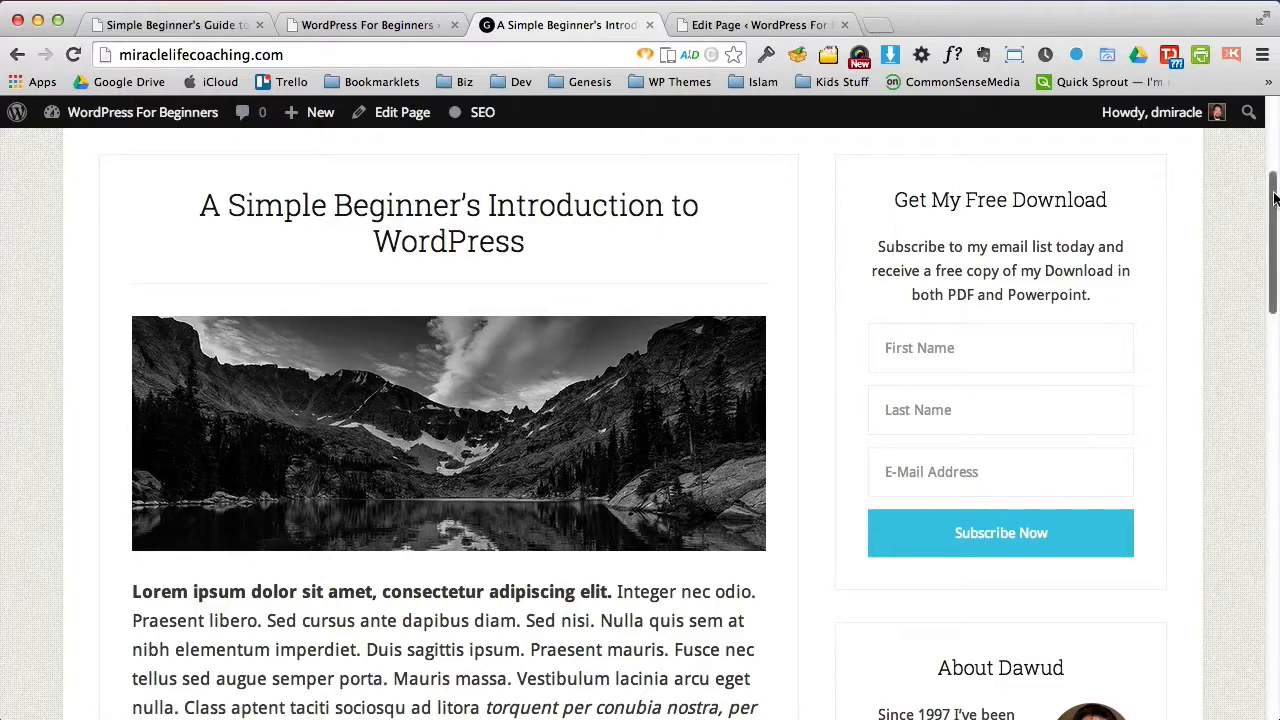
{"action": "scroll", "coordinate": [1274, 195], "scroll_direction": "up", "scroll_amount": 5}
{"action": "left_click", "coordinate": [346, 404]}
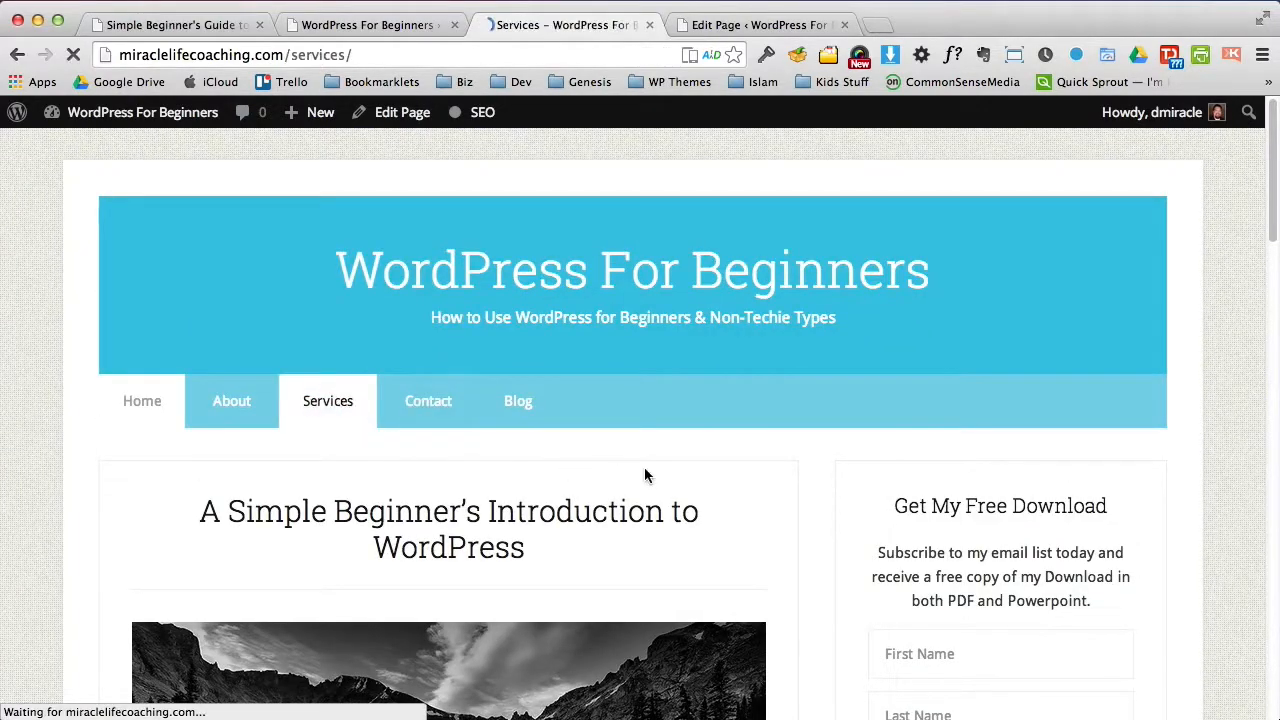
{"action": "left_click_drag", "start_coordinate": [1266, 240], "coordinate": [1276, 366]}
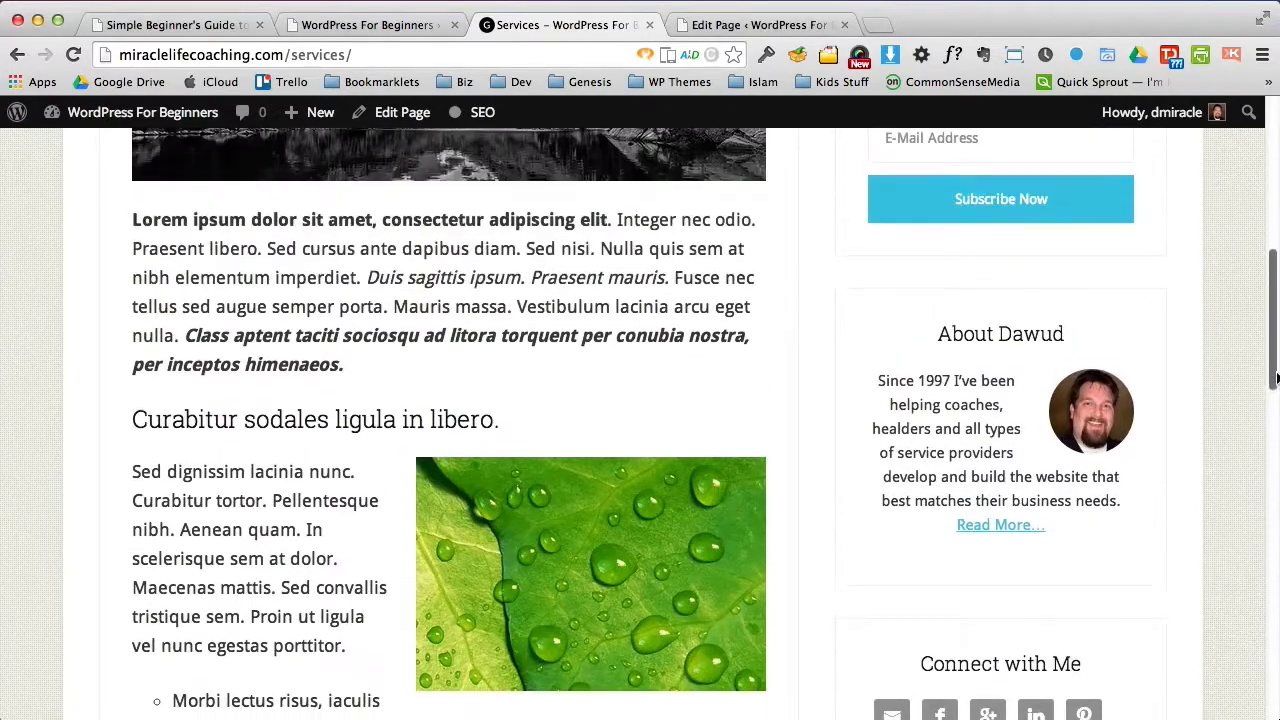
Step: Examine the formatted text on the public Services page: the intro paragraph, subheading, bulleted list and red bold sentence
{"action": "left_click_drag", "start_coordinate": [375, 232], "coordinate": [504, 395]}
{"action": "left_click", "coordinate": [540, 447]}
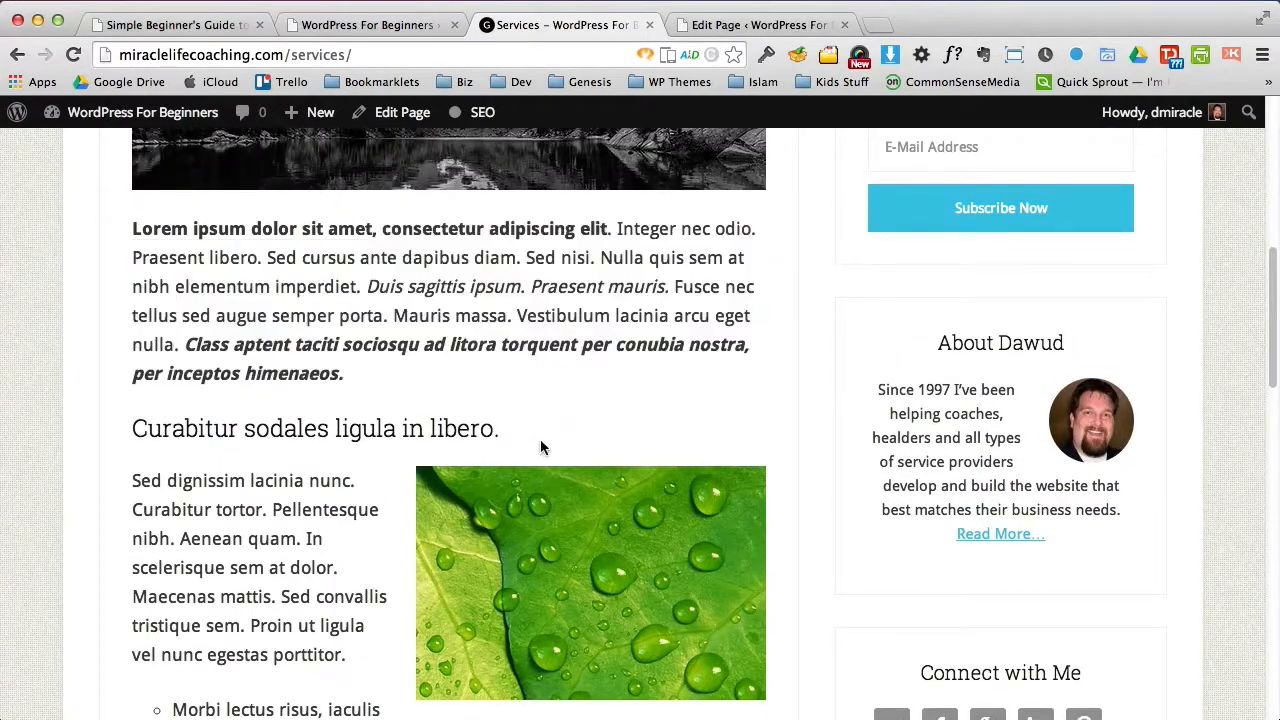
{"action": "left_click_drag", "start_coordinate": [188, 424], "coordinate": [457, 448]}
{"action": "left_click", "coordinate": [1015, 412]}
{"action": "left_click_drag", "start_coordinate": [1266, 321], "coordinate": [1266, 415]}
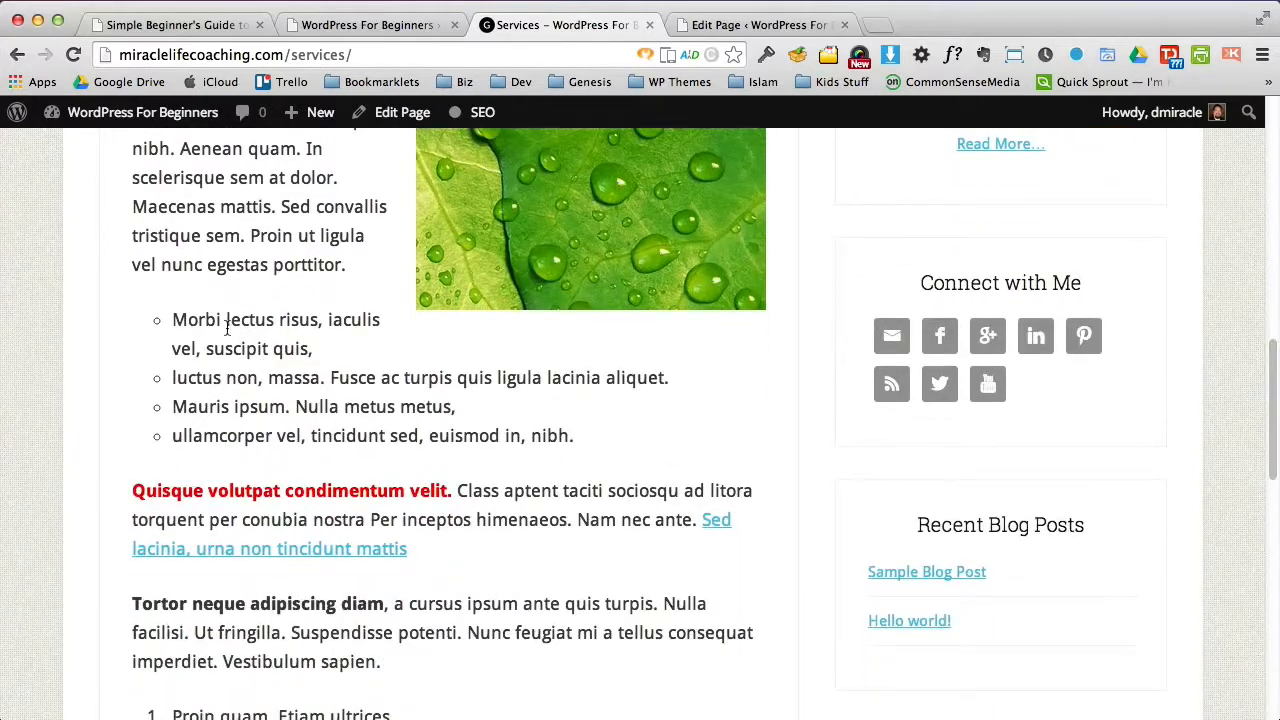
{"action": "left_click_drag", "start_coordinate": [226, 327], "coordinate": [460, 410]}
{"action": "left_click_drag", "start_coordinate": [160, 490], "coordinate": [378, 519]}
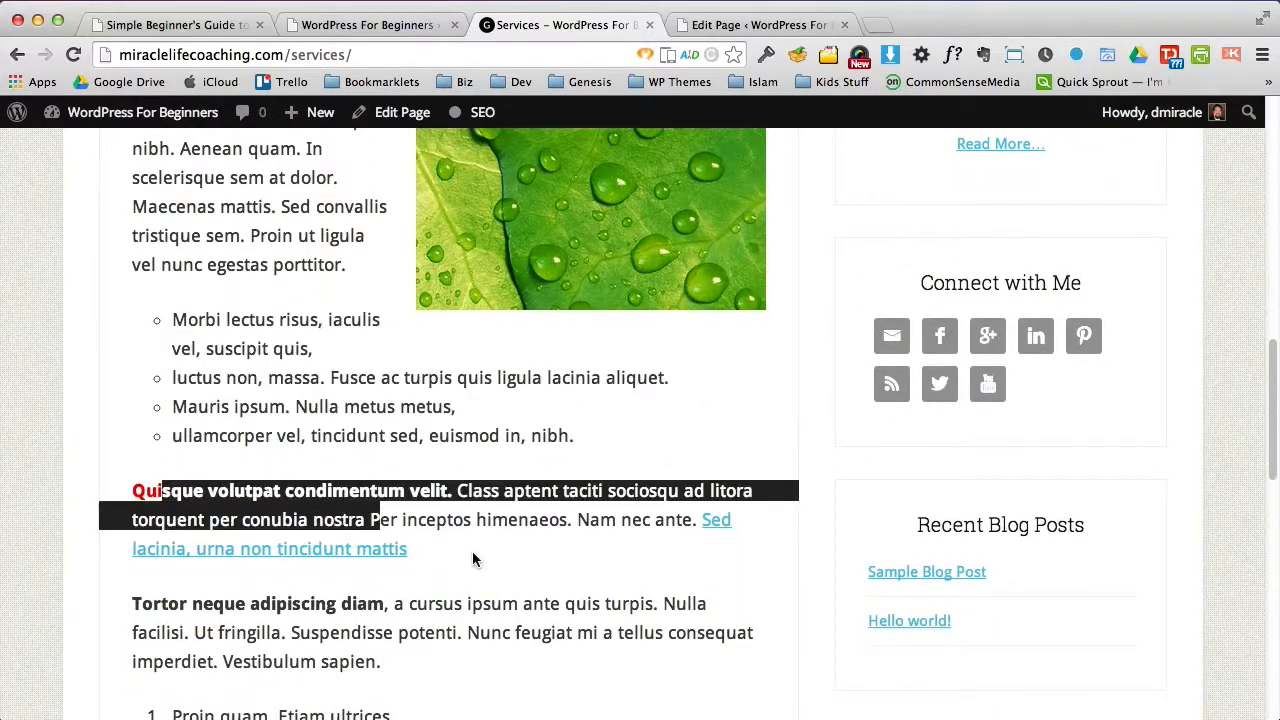
{"action": "left_click", "coordinate": [661, 580]}
{"action": "left_click_drag", "start_coordinate": [1268, 440], "coordinate": [1262, 251]}
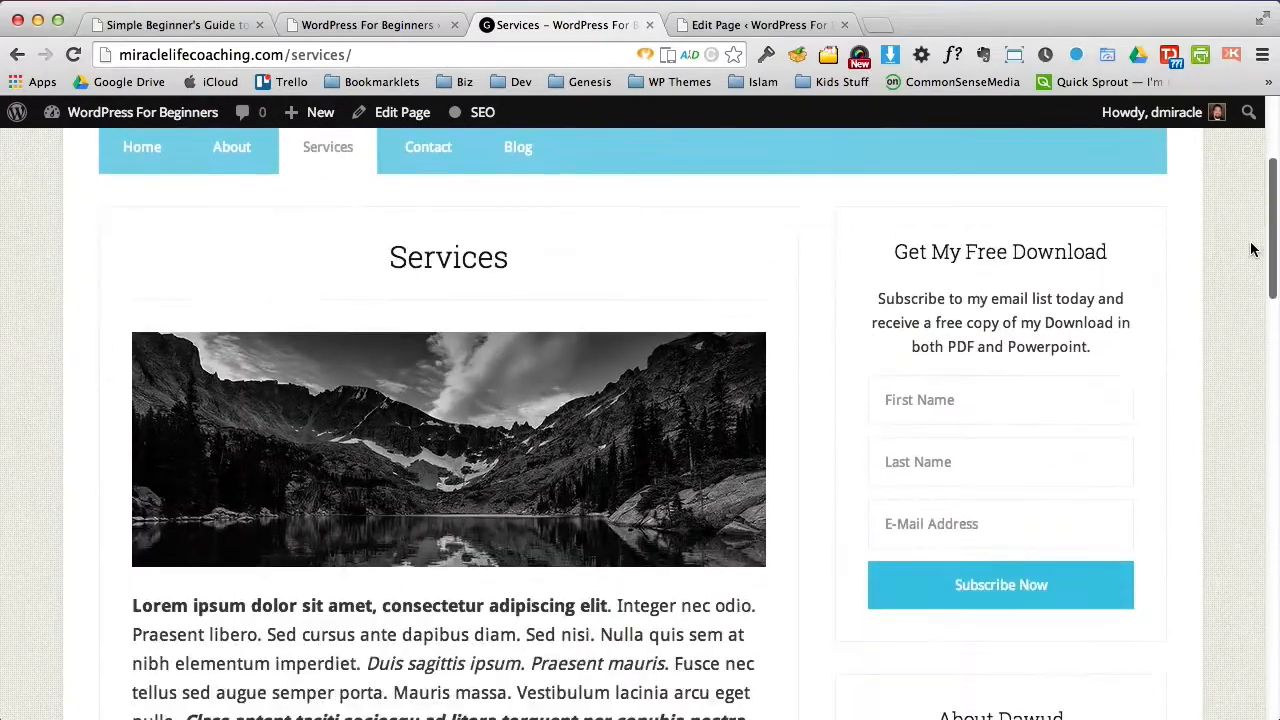
Step: View the site's Home page, then return to the Services page to compare how they look
{"action": "left_click", "coordinate": [163, 156]}
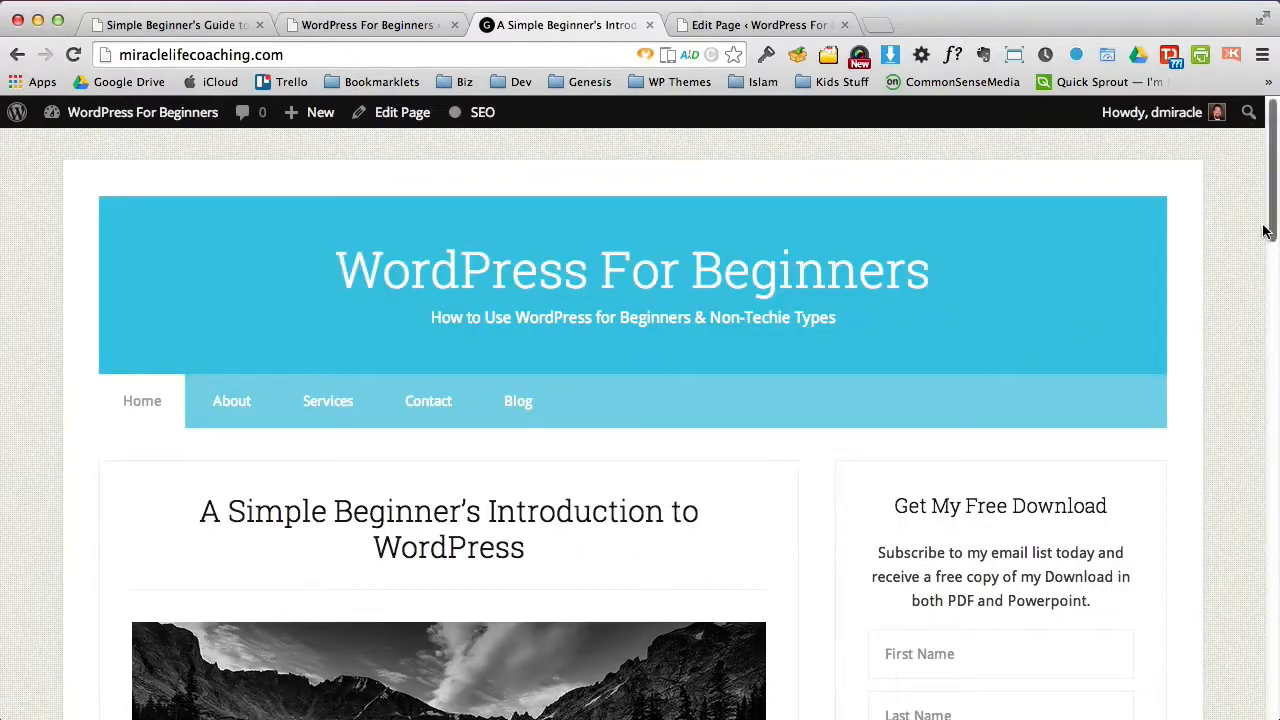
{"action": "left_click_drag", "start_coordinate": [1266, 228], "coordinate": [1205, 191]}
{"action": "left_click", "coordinate": [335, 408]}
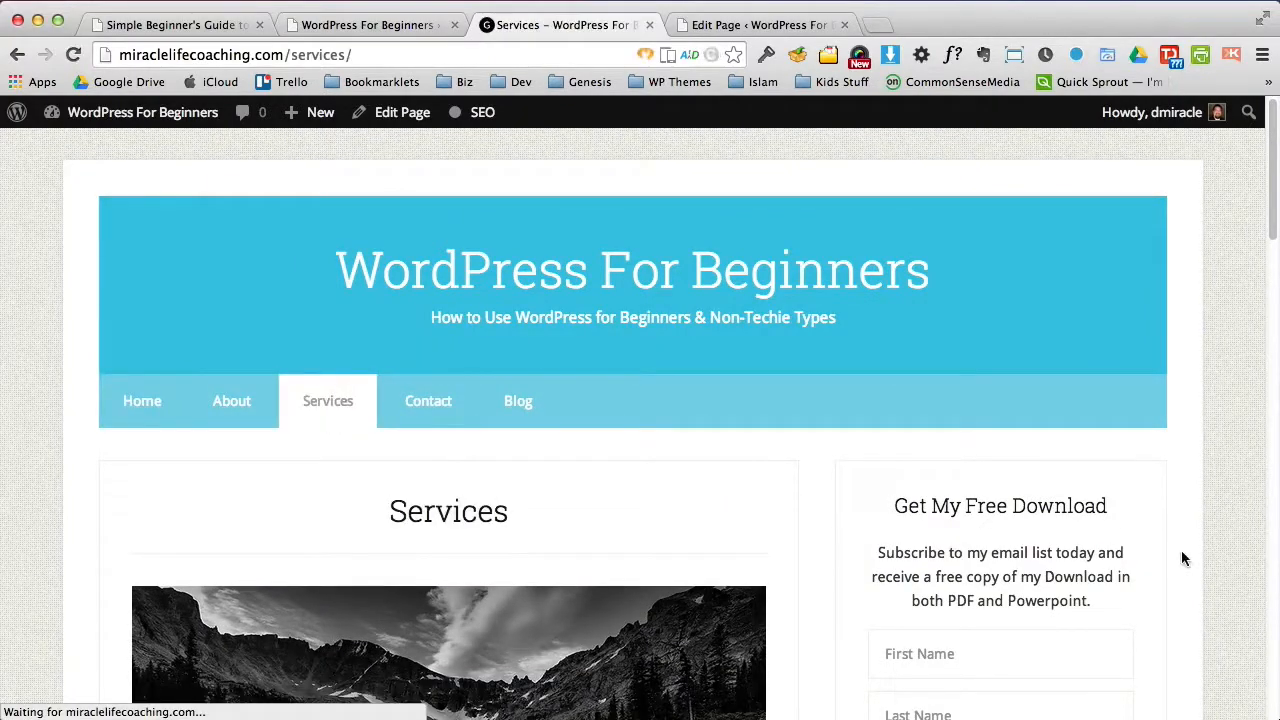
{"action": "mouse_move", "coordinate": [1266, 237]}
{"action": "left_mouse_down"}
{"action": "mouse_move", "coordinate": [1264, 410]}
{"action": "mouse_move", "coordinate": [1264, 225]}
{"action": "left_mouse_up"}
Step: Go back to editing the Services page and add an empty line after the last paragraph, ending in "blandit orci."
{"action": "left_click", "coordinate": [737, 25]}
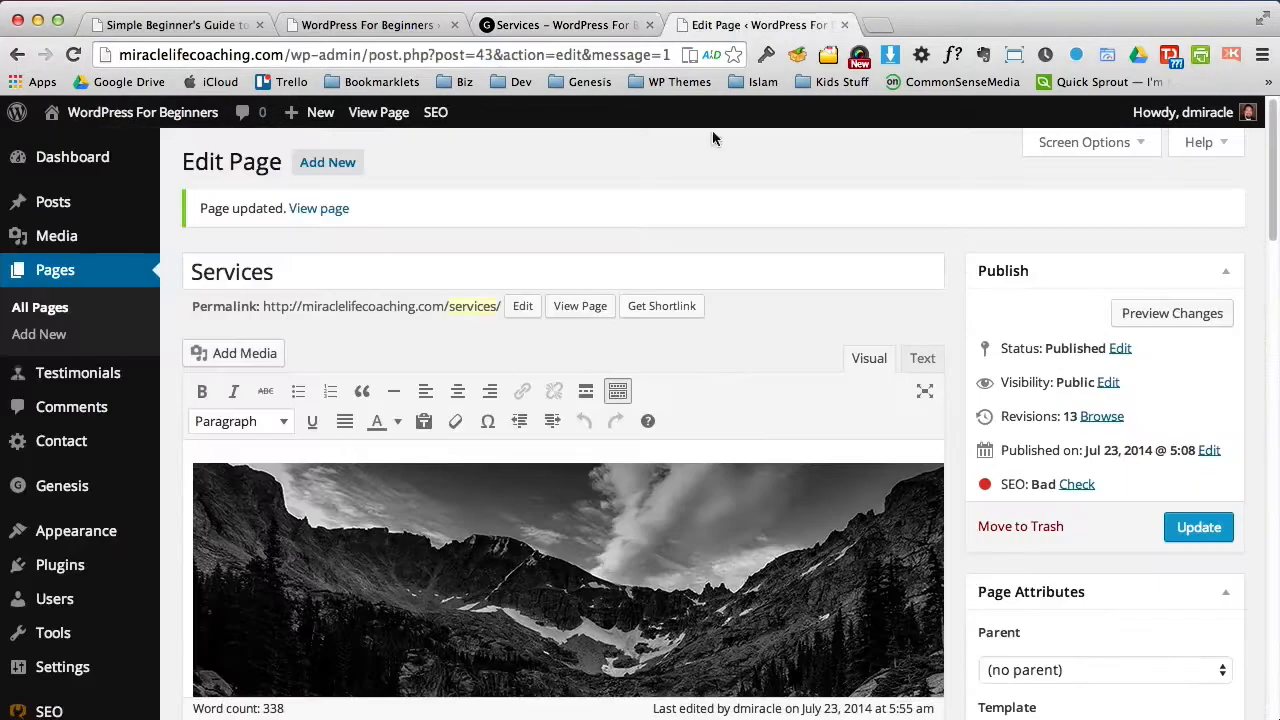
{"action": "left_click_drag", "start_coordinate": [1272, 237], "coordinate": [1263, 462]}
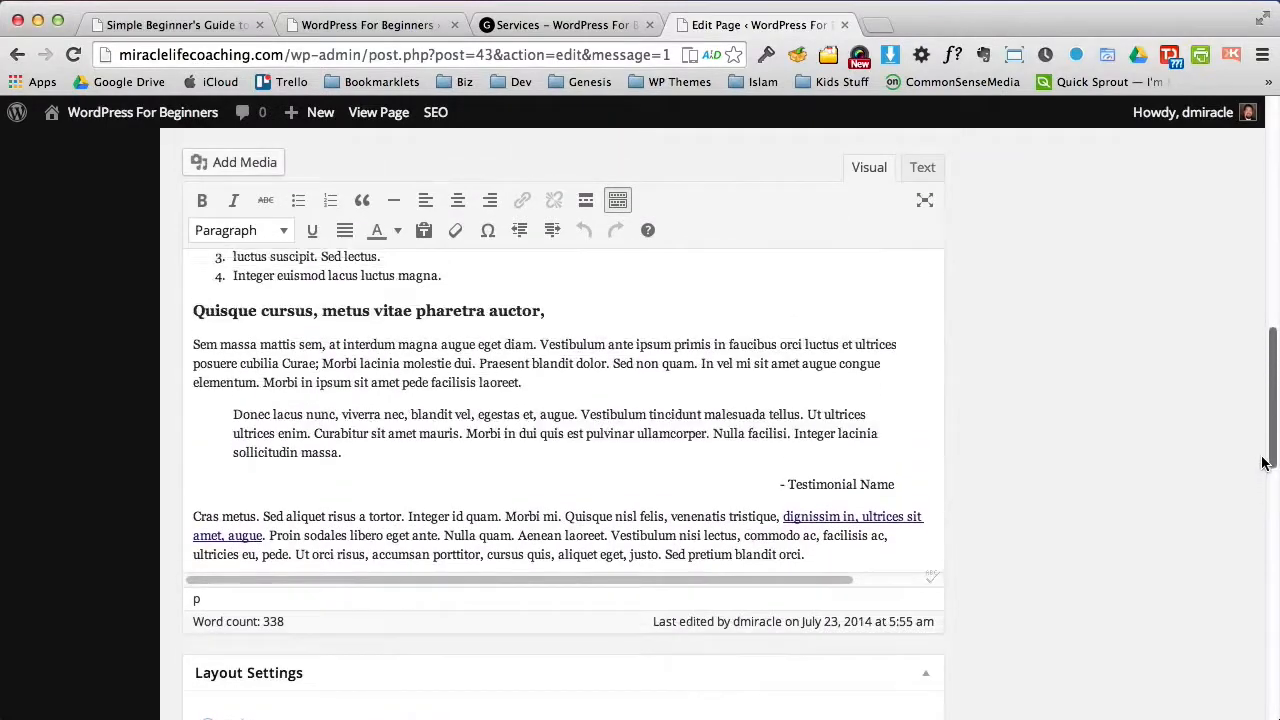
{"action": "left_click", "coordinate": [828, 558]}
{"action": "key", "text": "Return"}
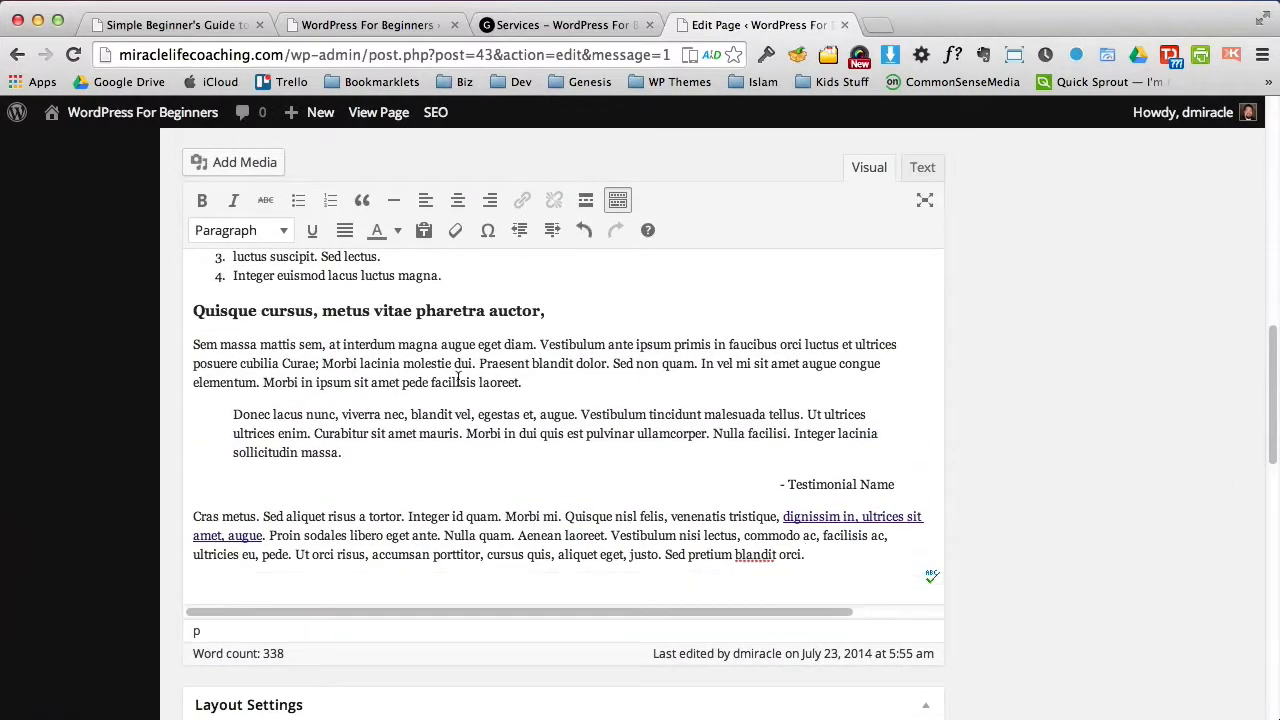
Step: Insert the "Sign up now!" image from the Media Library on the empty line, with center alignment and no link
{"action": "left_click", "coordinate": [218, 172]}
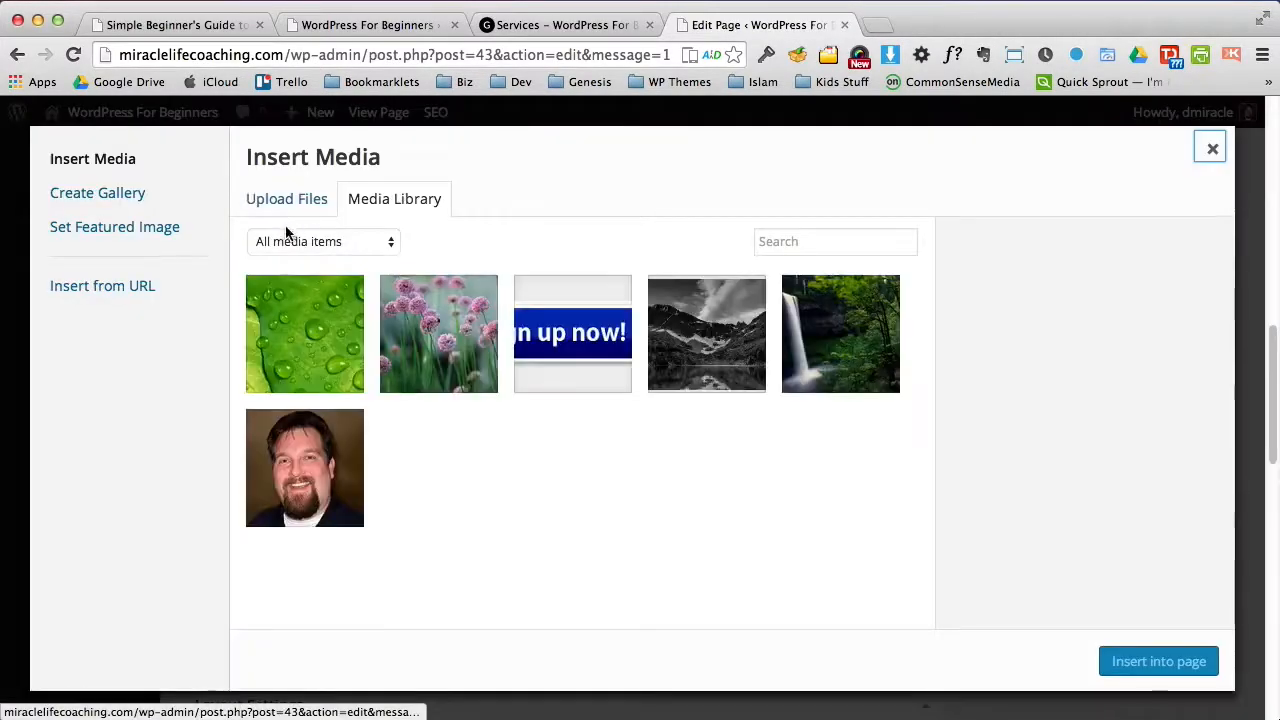
{"action": "left_click", "coordinate": [557, 352]}
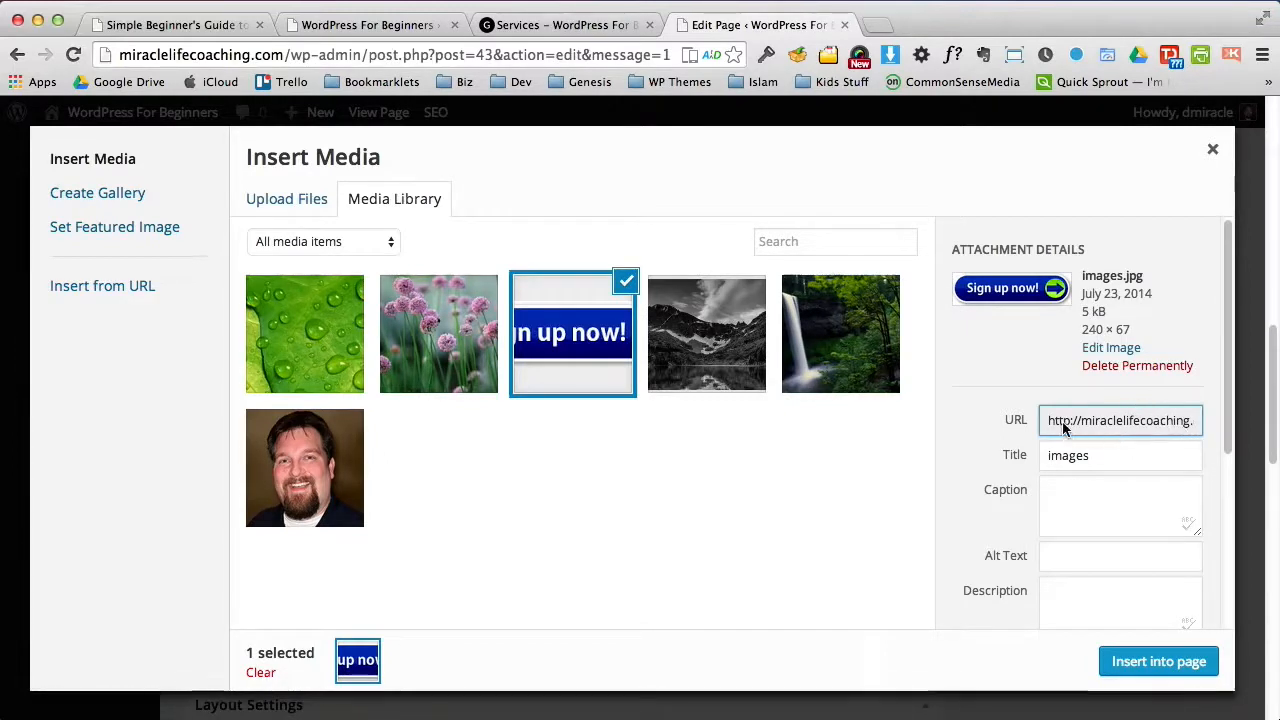
{"action": "left_click_drag", "start_coordinate": [1227, 385], "coordinate": [1223, 534]}
{"action": "left_click", "coordinate": [1068, 486]}
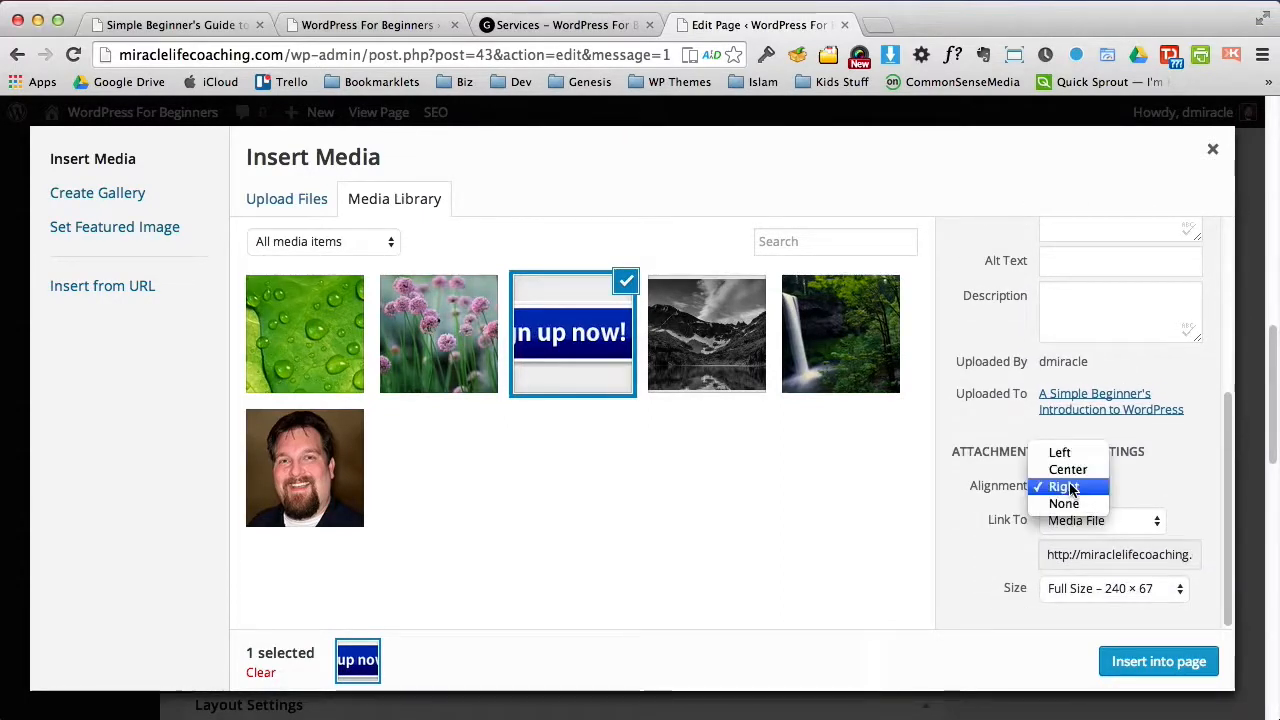
{"action": "left_click", "coordinate": [1068, 469]}
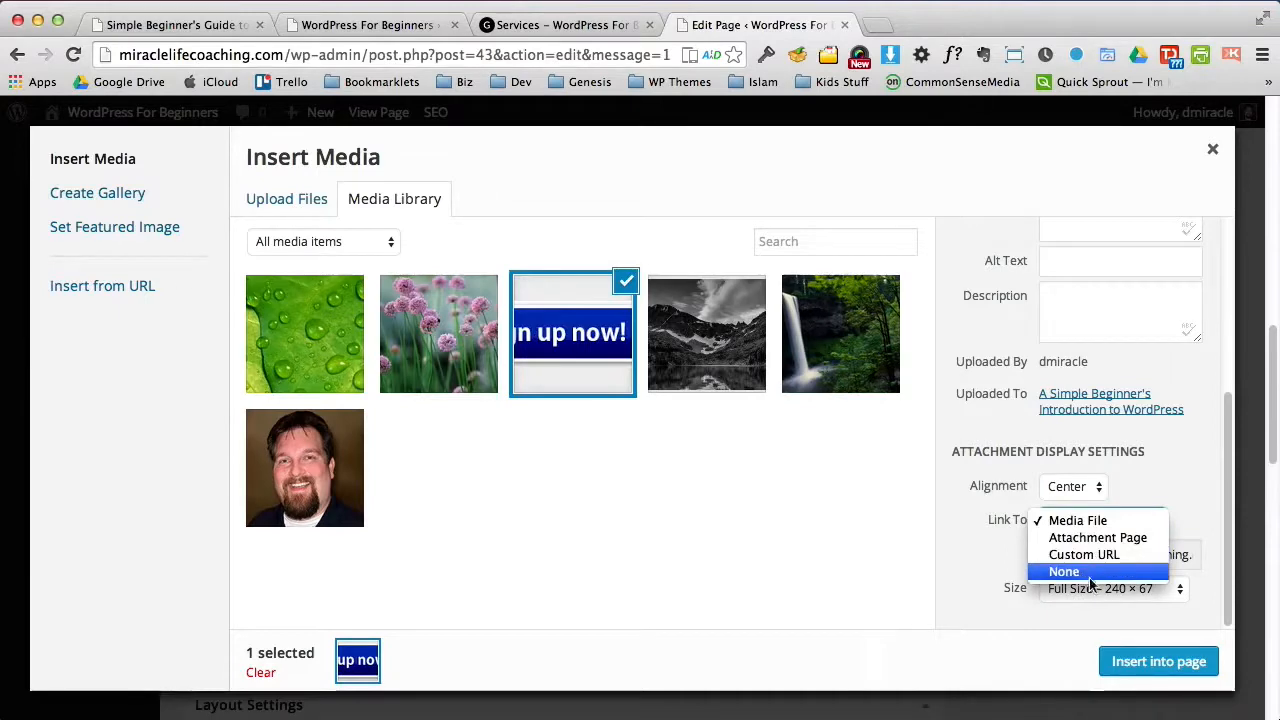
{"action": "left_click", "coordinate": [1064, 571]}
{"action": "left_click", "coordinate": [1157, 662]}
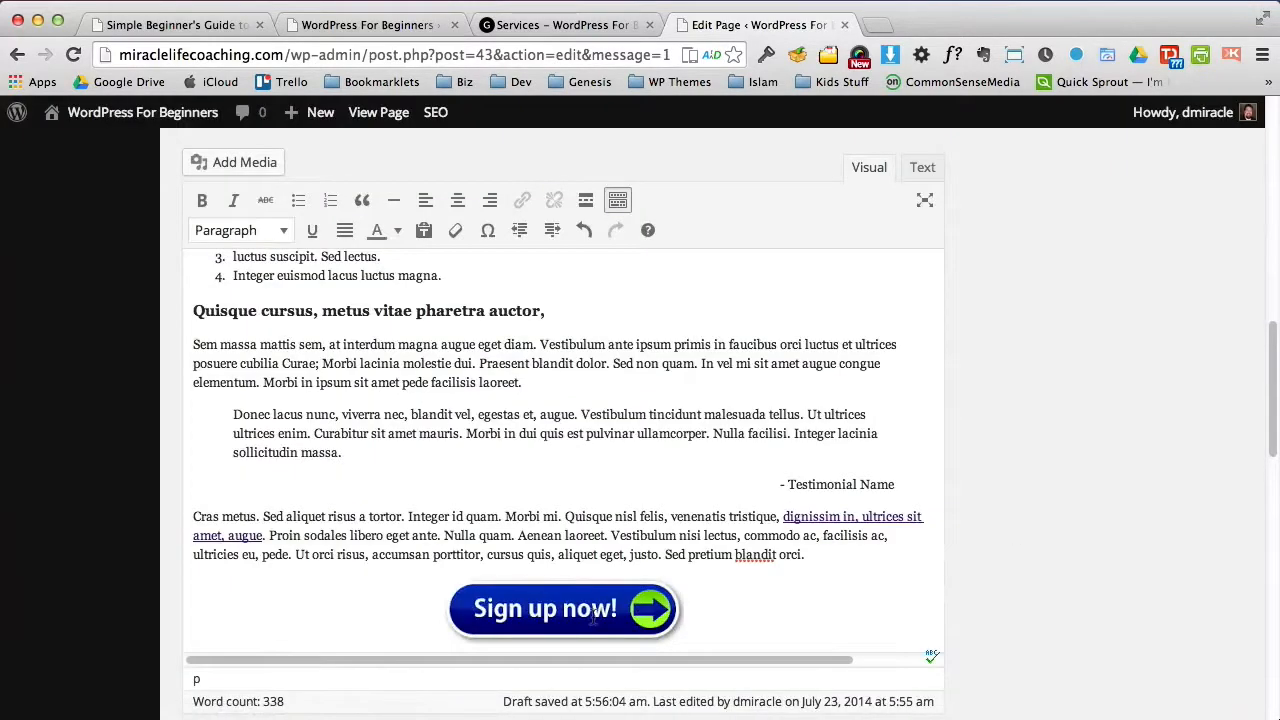
Step: Open the image details of the "Sign up now!" button and make it link to a custom URL
{"action": "left_click", "coordinate": [620, 604]}
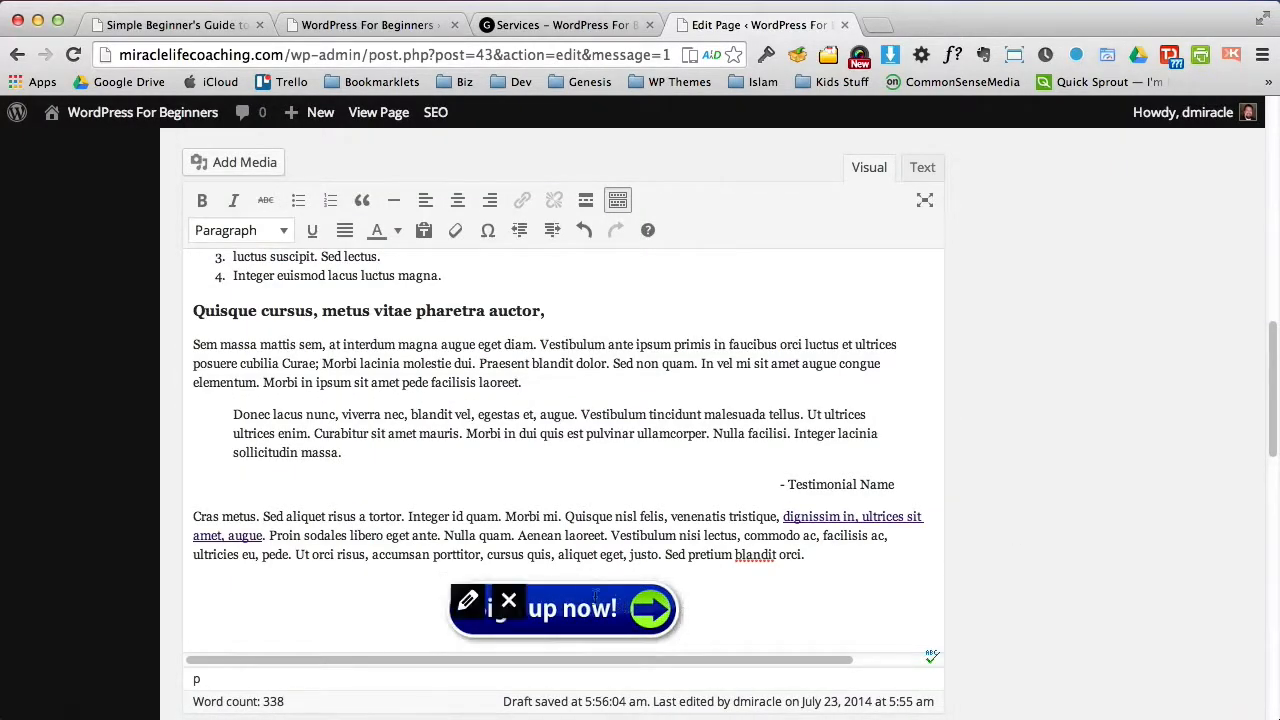
{"action": "left_click", "coordinate": [468, 604]}
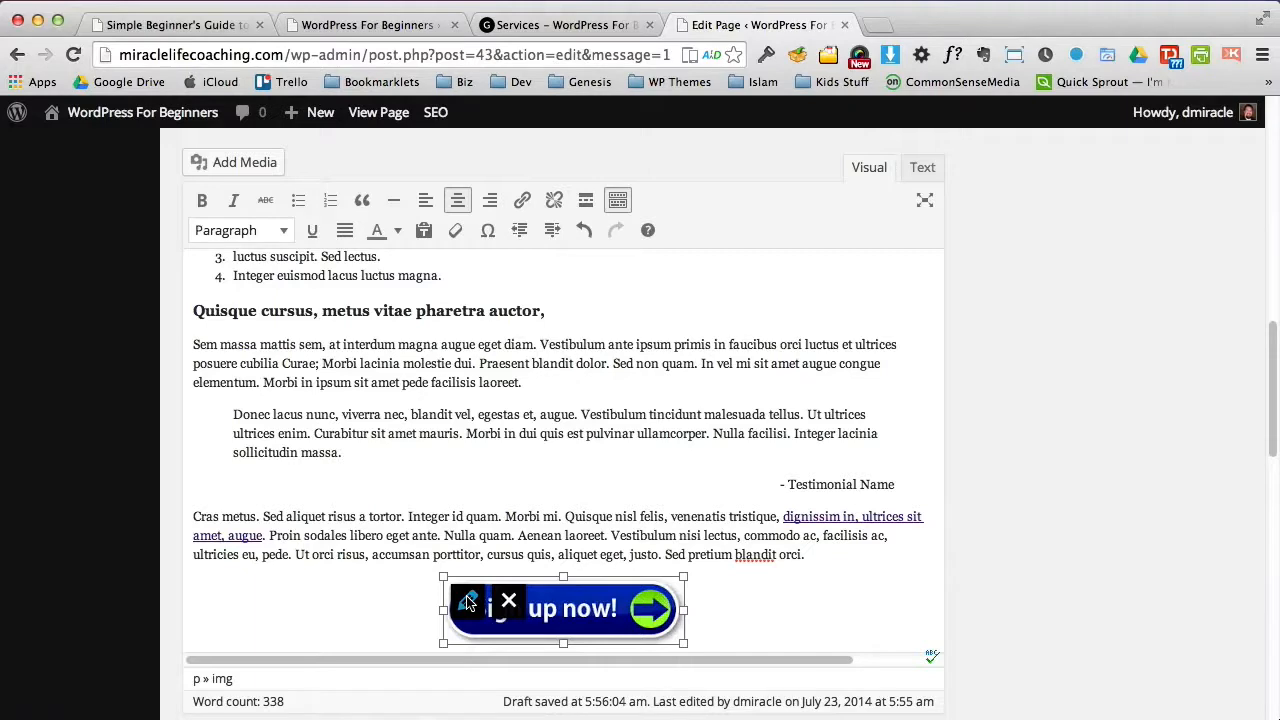
{"action": "left_click", "coordinate": [469, 602]}
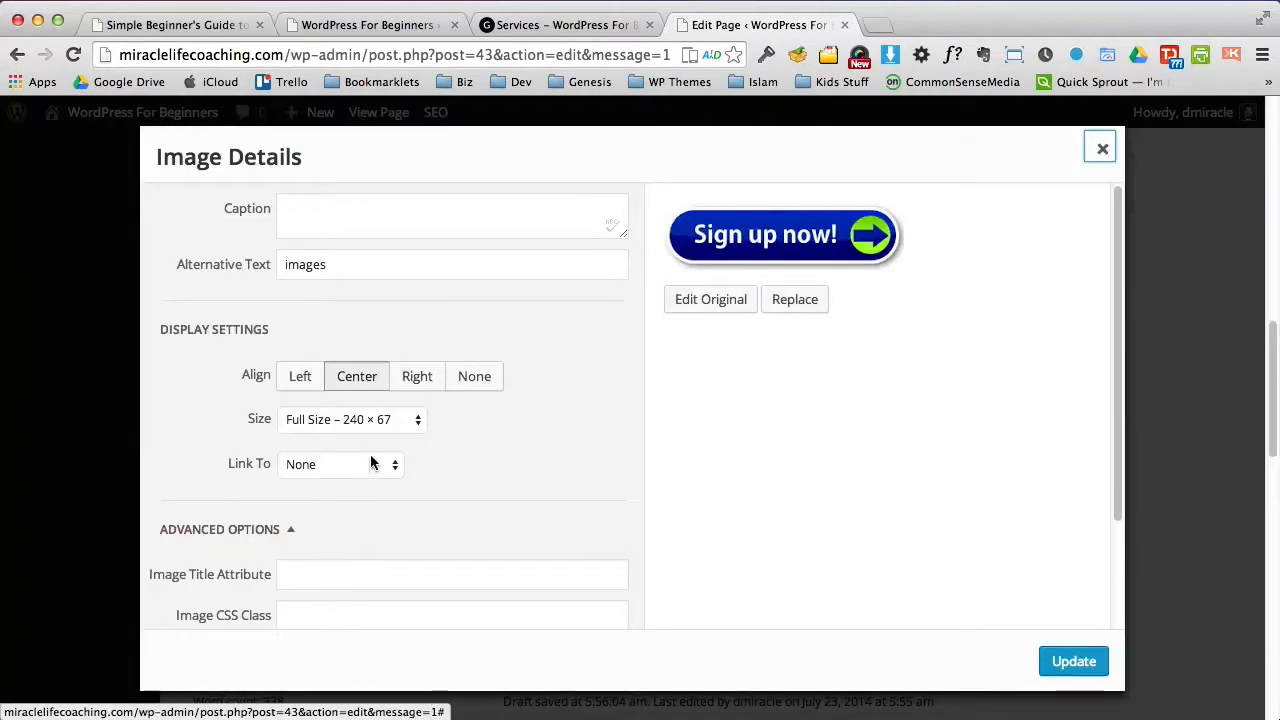
{"action": "left_click_drag", "start_coordinate": [225, 465], "coordinate": [263, 464]}
{"action": "left_click", "coordinate": [315, 469]}
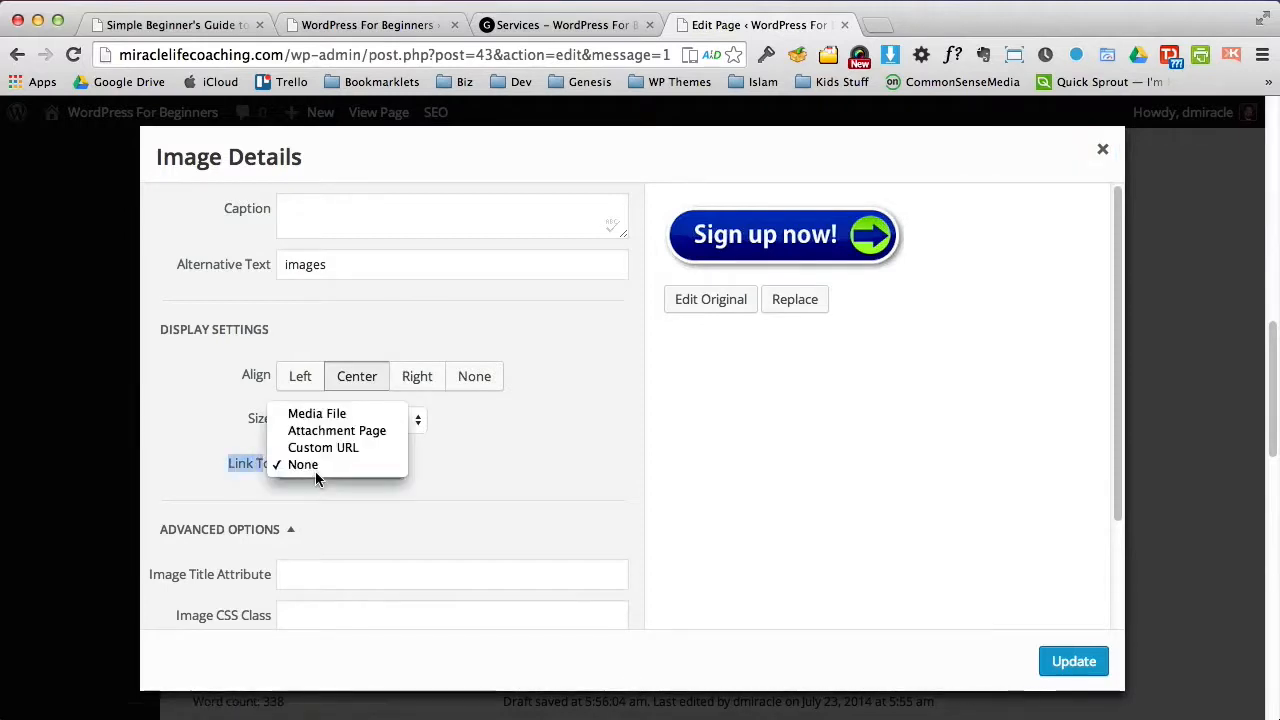
{"action": "left_click", "coordinate": [312, 451]}
{"action": "left_click", "coordinate": [335, 502]}
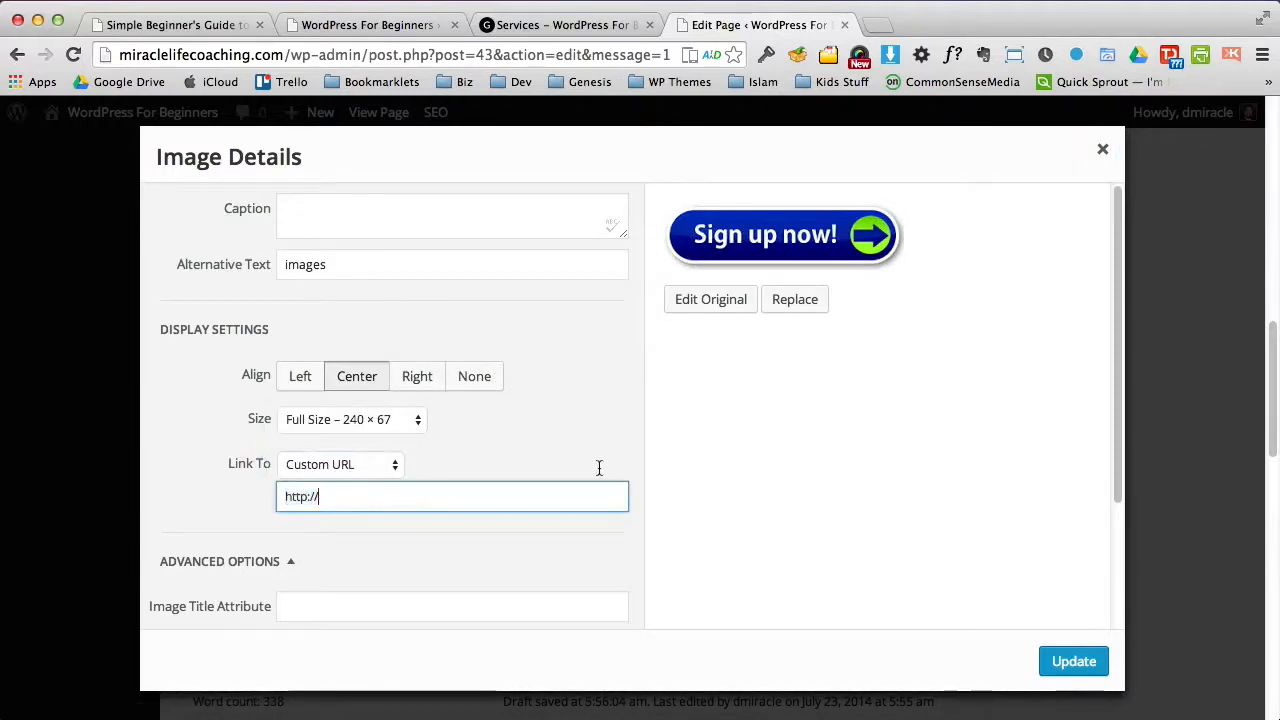
{"action": "type", "text": "dmiracle.com"}
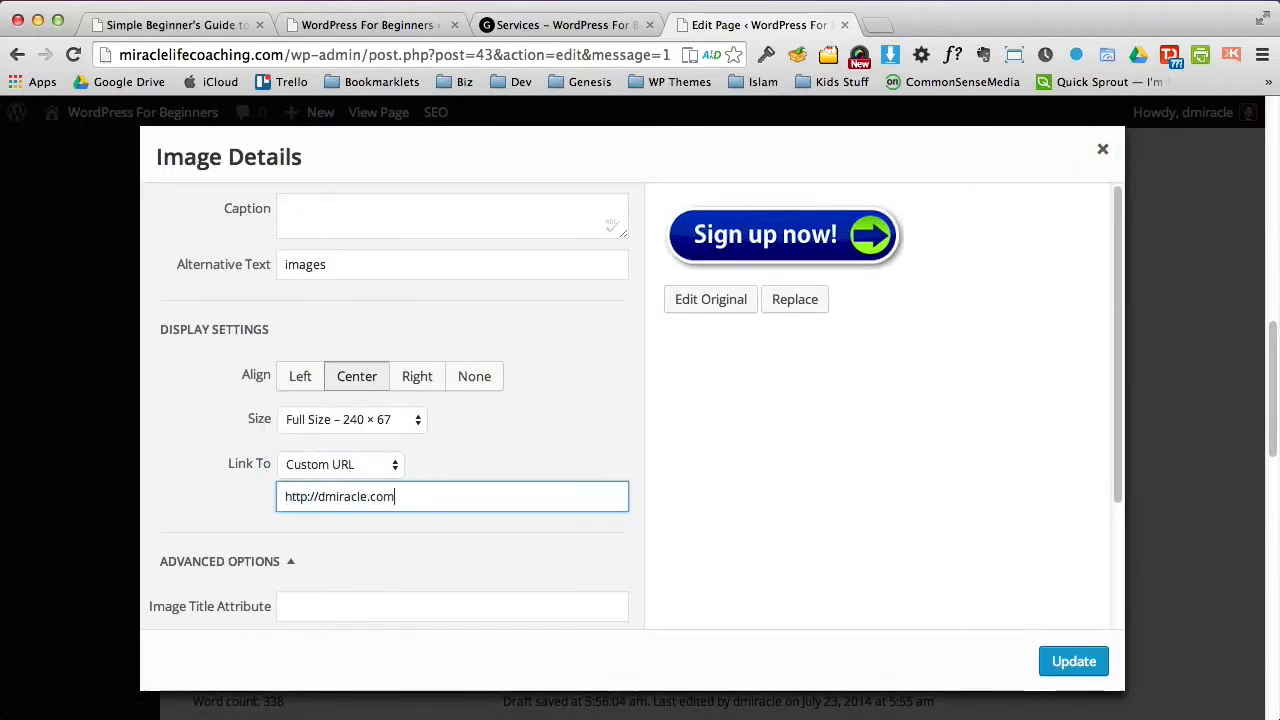
{"action": "type", "text": "/website-"}
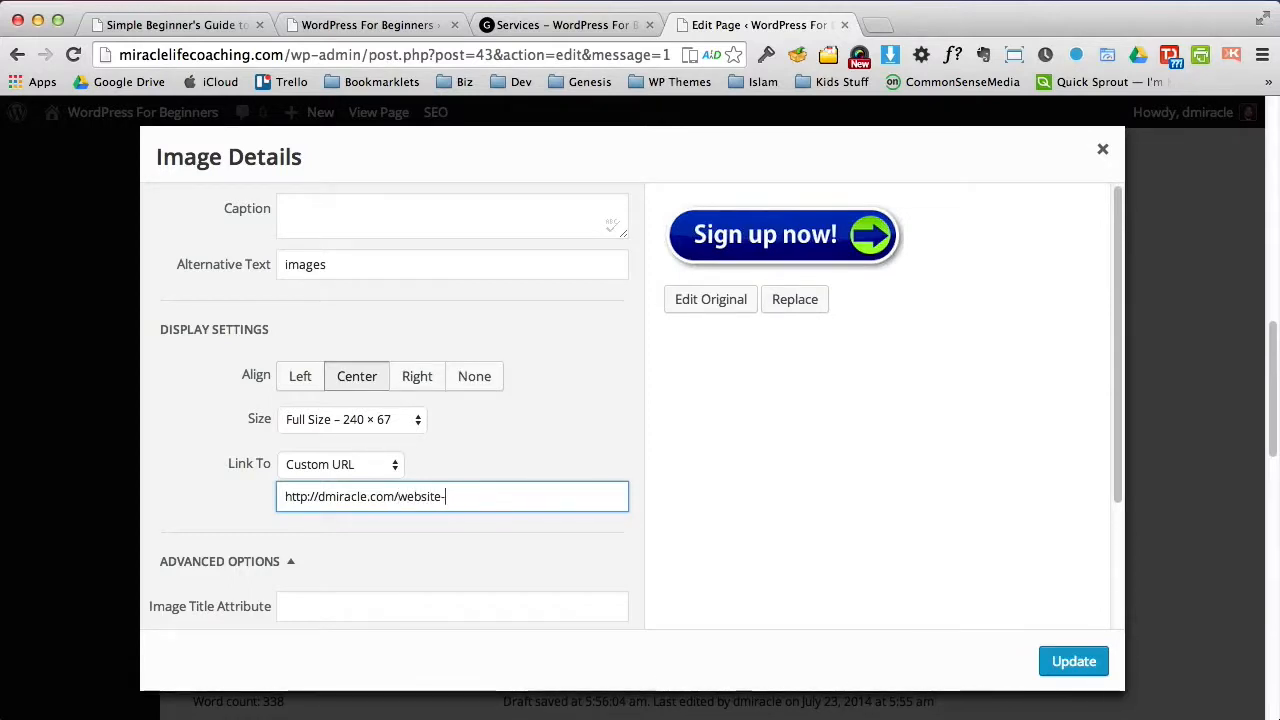
{"action": "type", "text": "without-"}
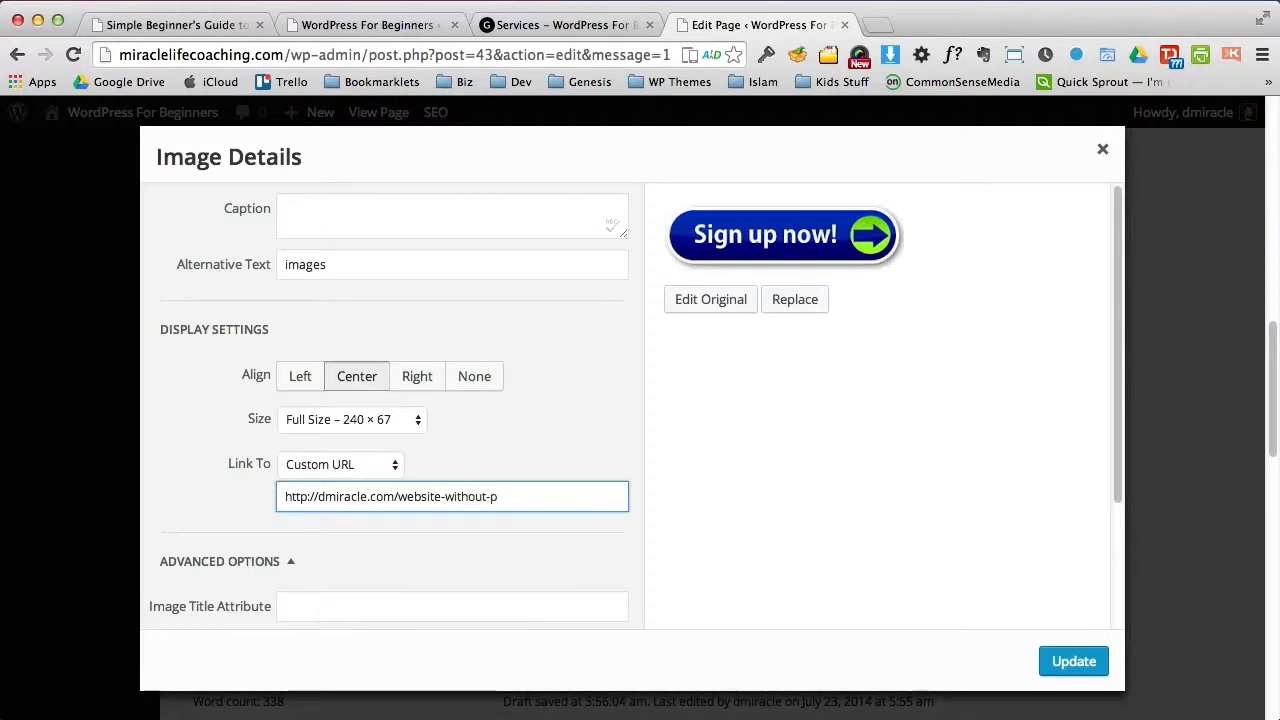
{"action": "type", "text": "overwhe"}
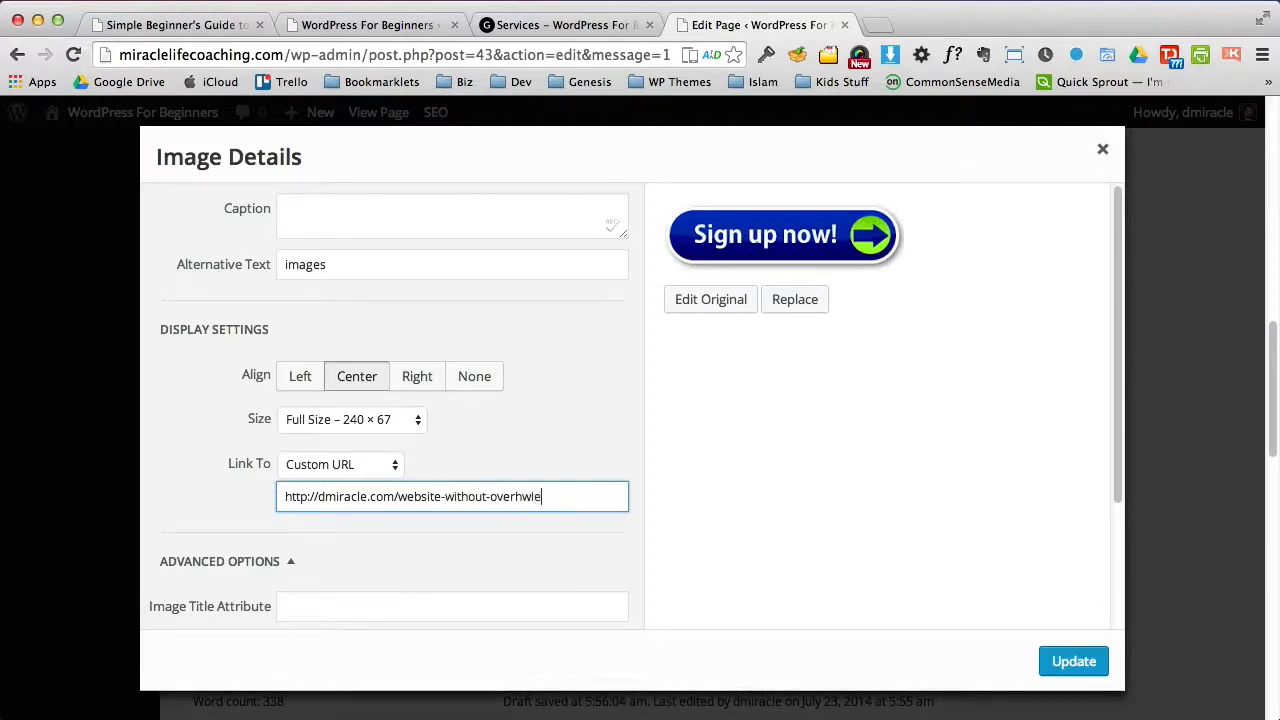
{"action": "type", "text": "lm"}
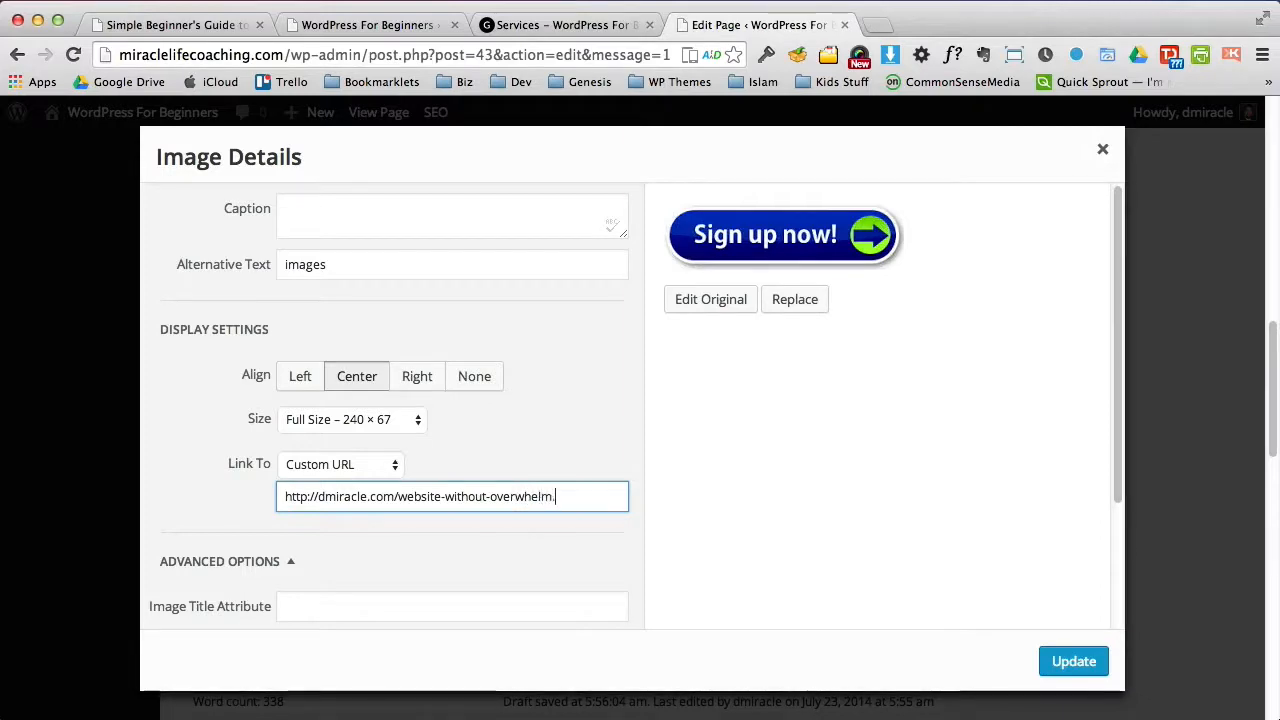
{"action": "left_click", "coordinate": [1073, 660]}
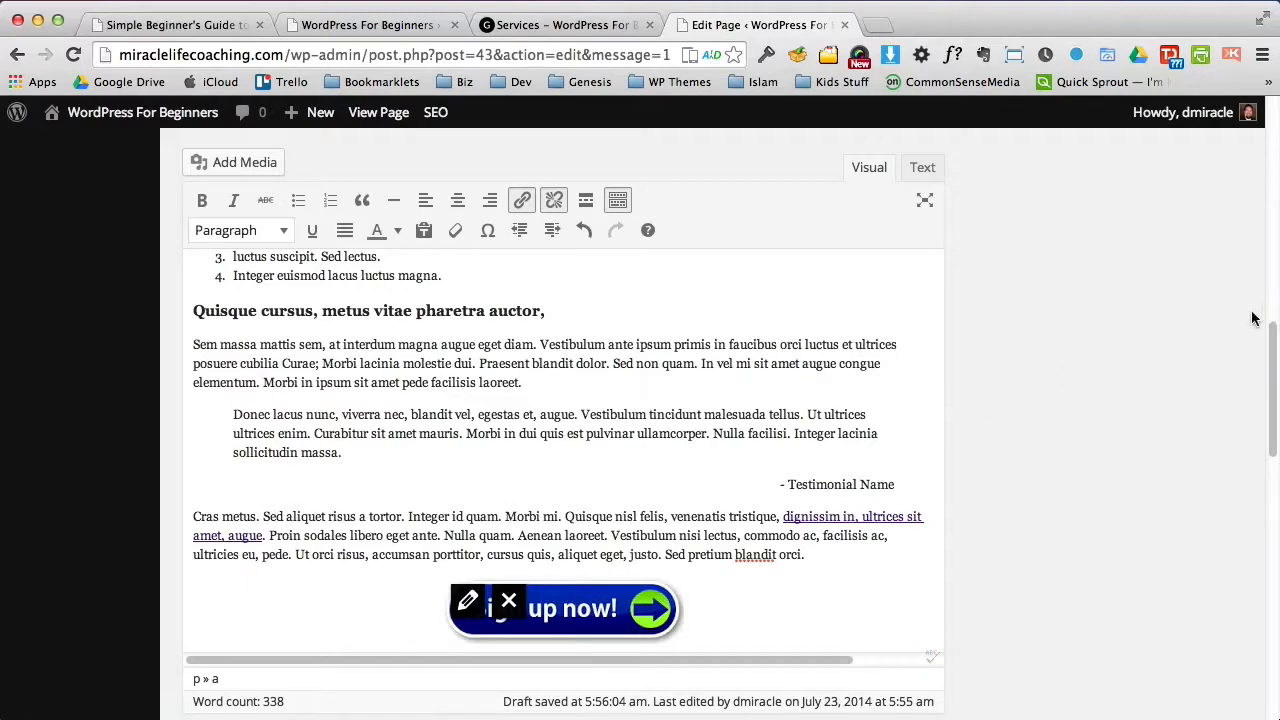
{"action": "scroll", "coordinate": [1175, 399], "scroll_direction": "up", "scroll_amount": 10}
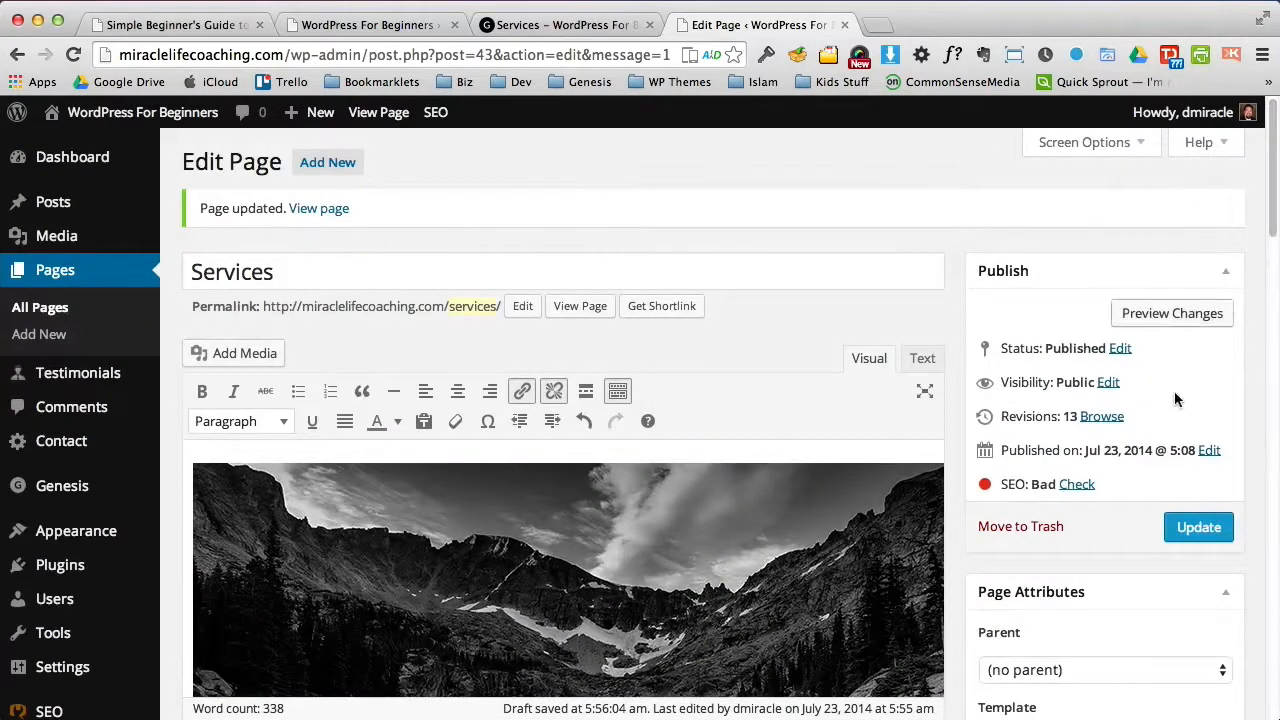
{"action": "left_click", "coordinate": [1199, 528]}
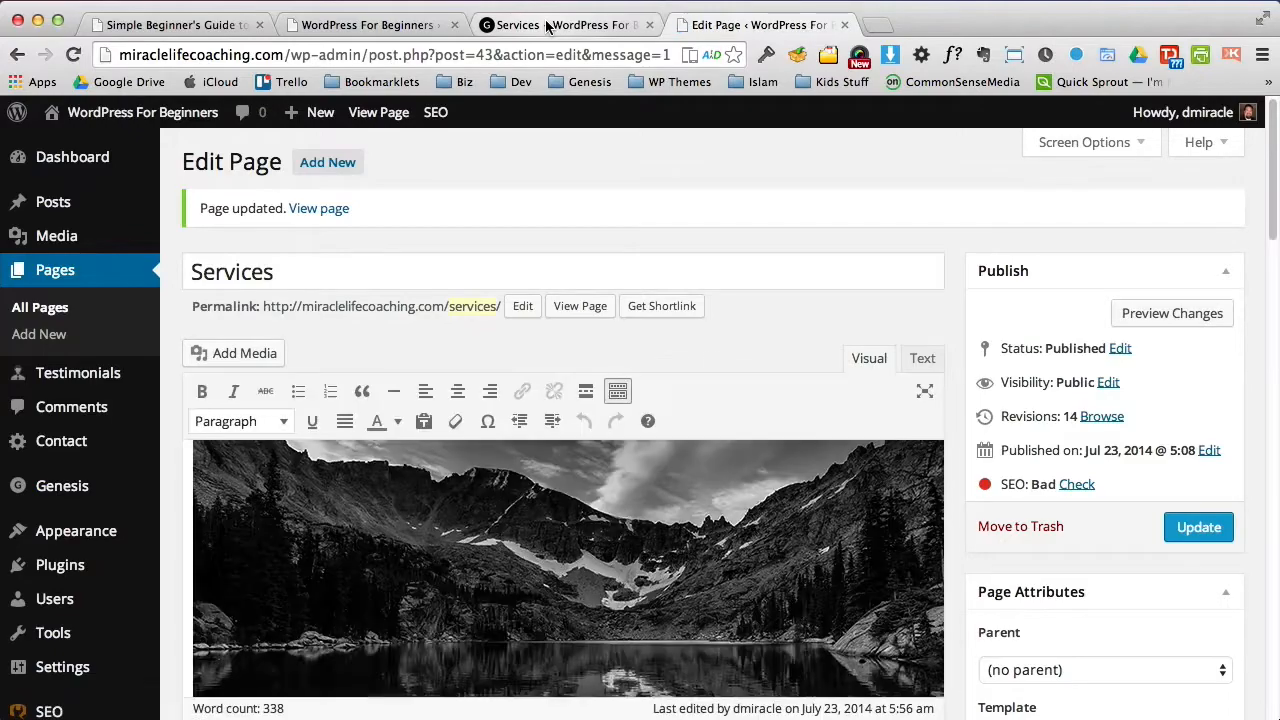
Step: Reload the public Services page, test the "Sign up now!" button's link and return to the page
{"action": "left_click", "coordinate": [548, 25]}
{"action": "scroll", "coordinate": [1268, 218], "scroll_direction": "down", "scroll_amount": 10}
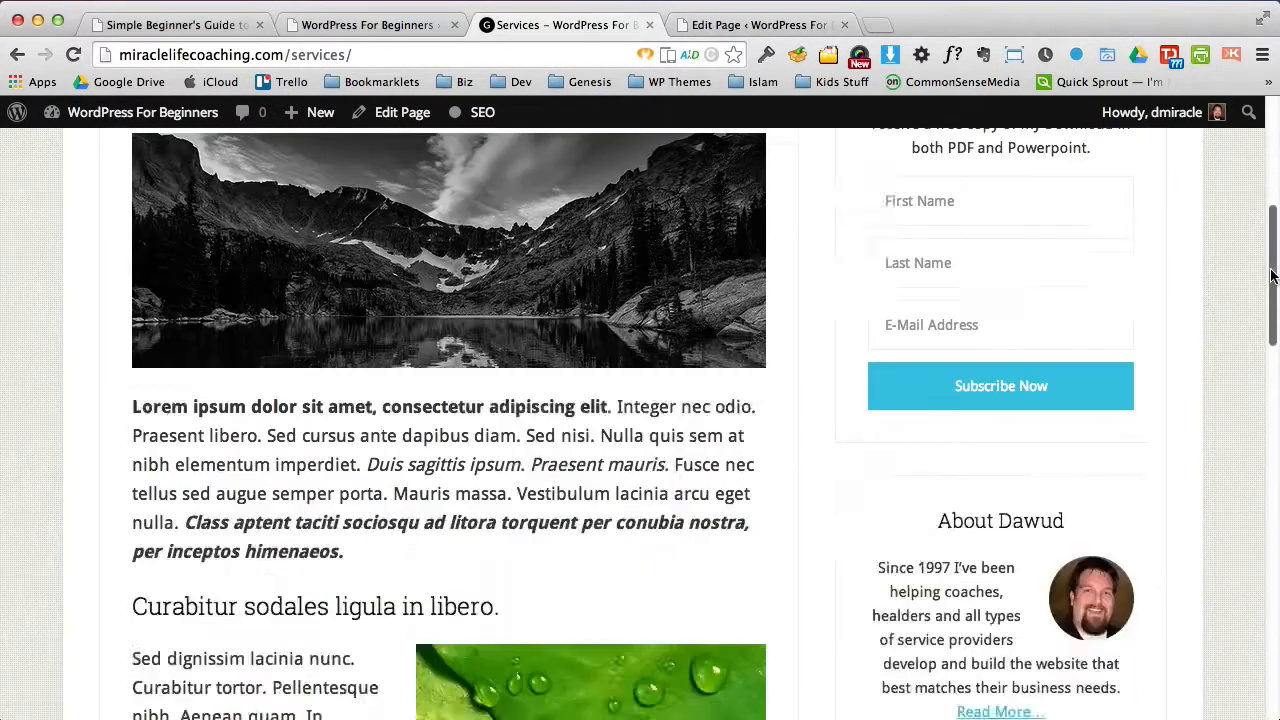
{"action": "left_click", "coordinate": [73, 54]}
{"action": "scroll", "coordinate": [1270, 636], "scroll_direction": "down", "scroll_amount": 5}
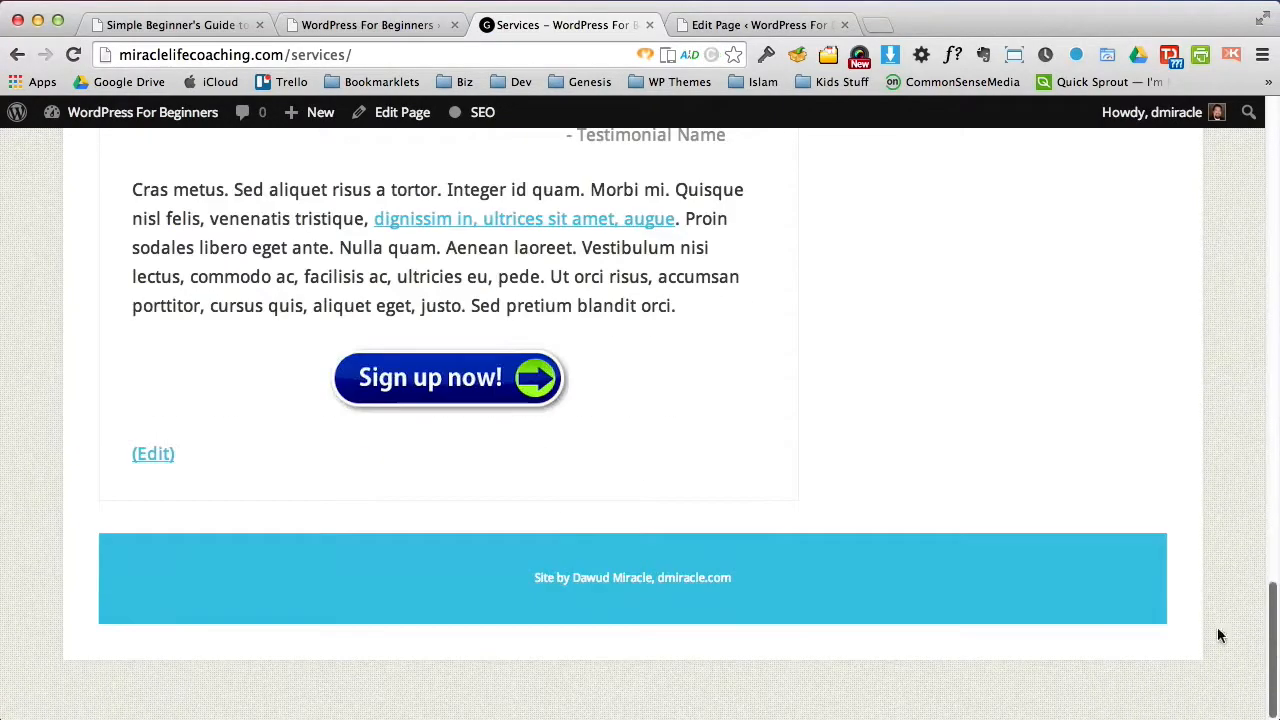
{"action": "left_click", "coordinate": [477, 388]}
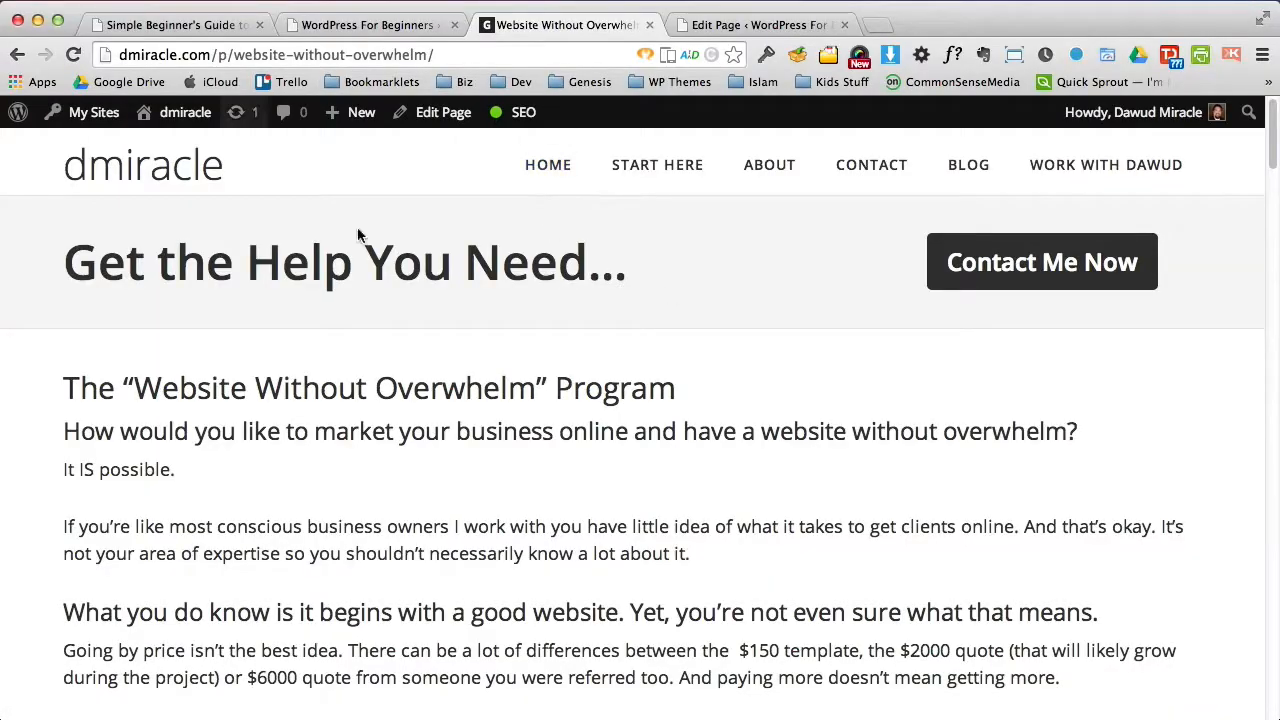
{"action": "mouse_move", "coordinate": [1273, 160]}
{"action": "left_mouse_down"}
{"action": "mouse_move", "coordinate": [1273, 370]}
{"action": "mouse_move", "coordinate": [1273, 160]}
{"action": "left_mouse_up"}
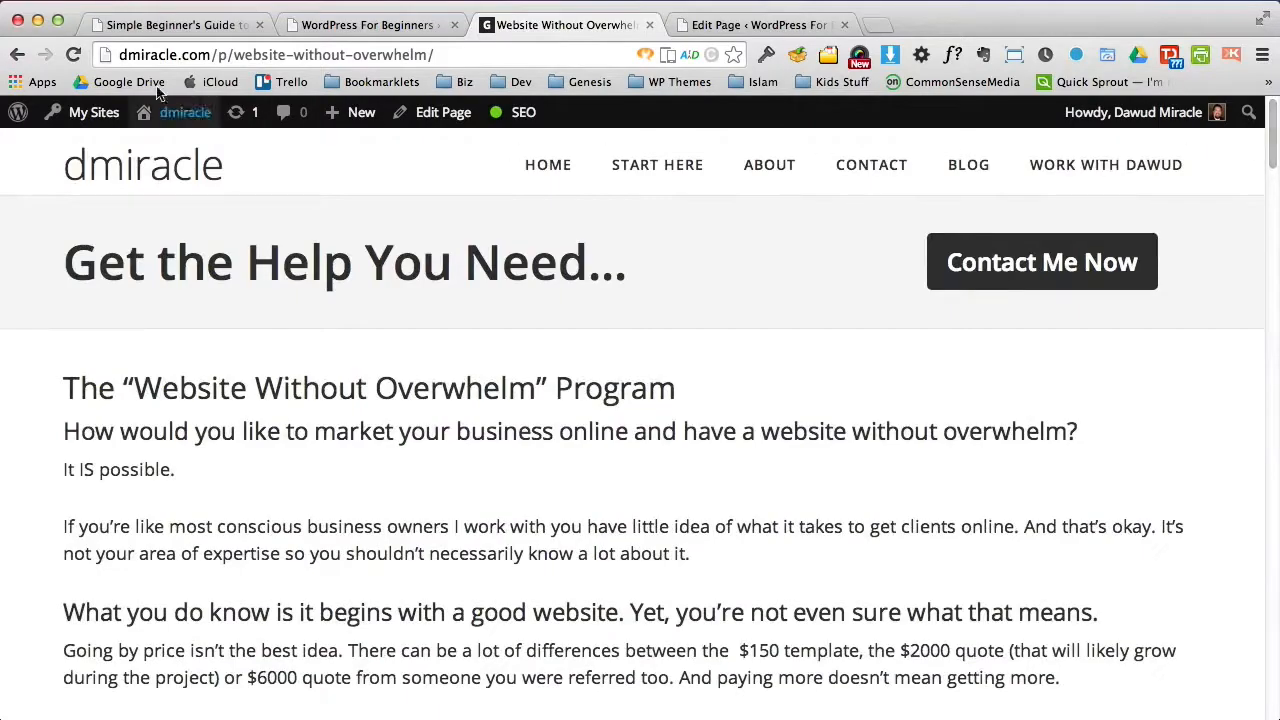
{"action": "left_click", "coordinate": [17, 54]}
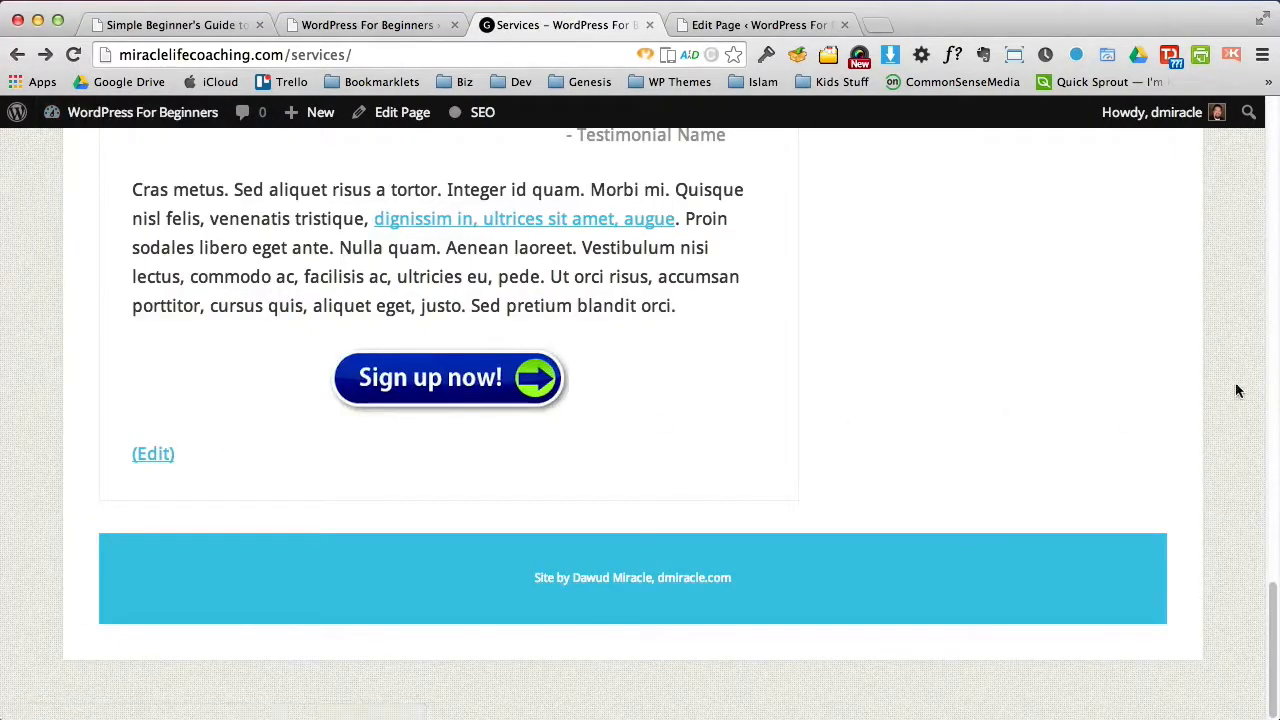
{"action": "left_click_drag", "start_coordinate": [1274, 600], "coordinate": [1258, 98]}
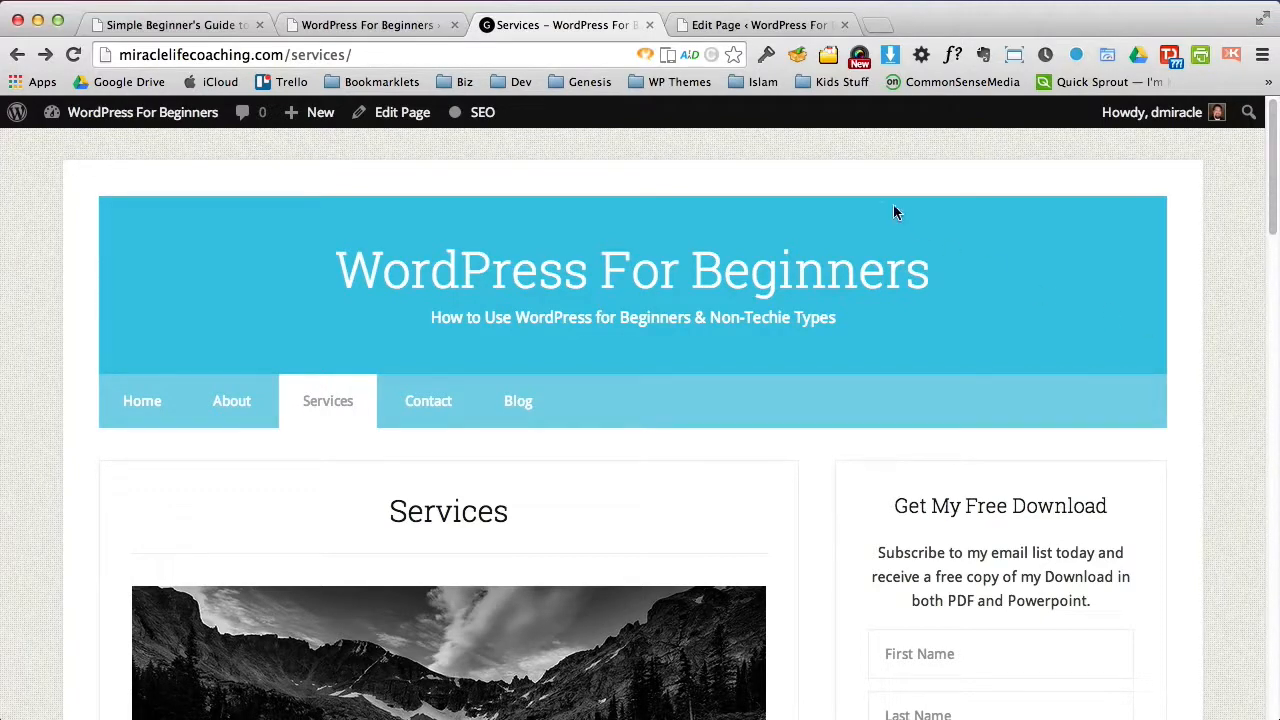
Step: Return to the page editor and start a new page titled "New Page"
{"action": "left_click", "coordinate": [740, 25]}
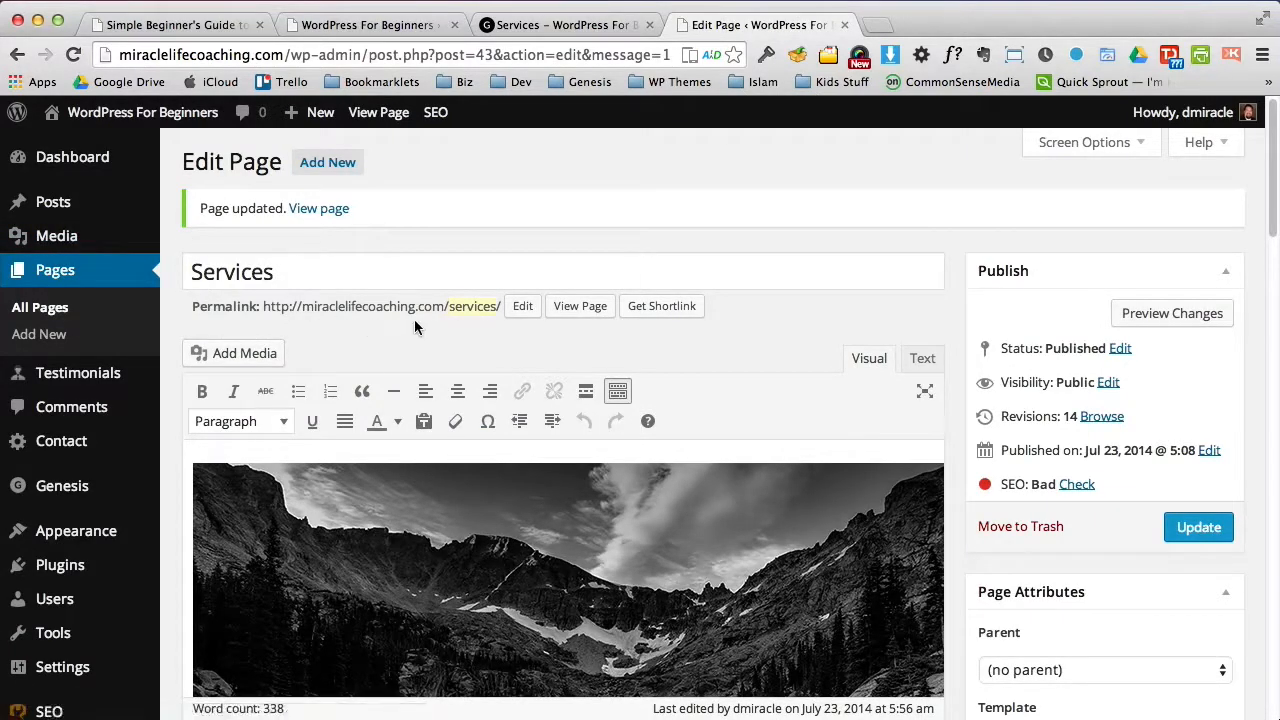
{"action": "left_click", "coordinate": [33, 341]}
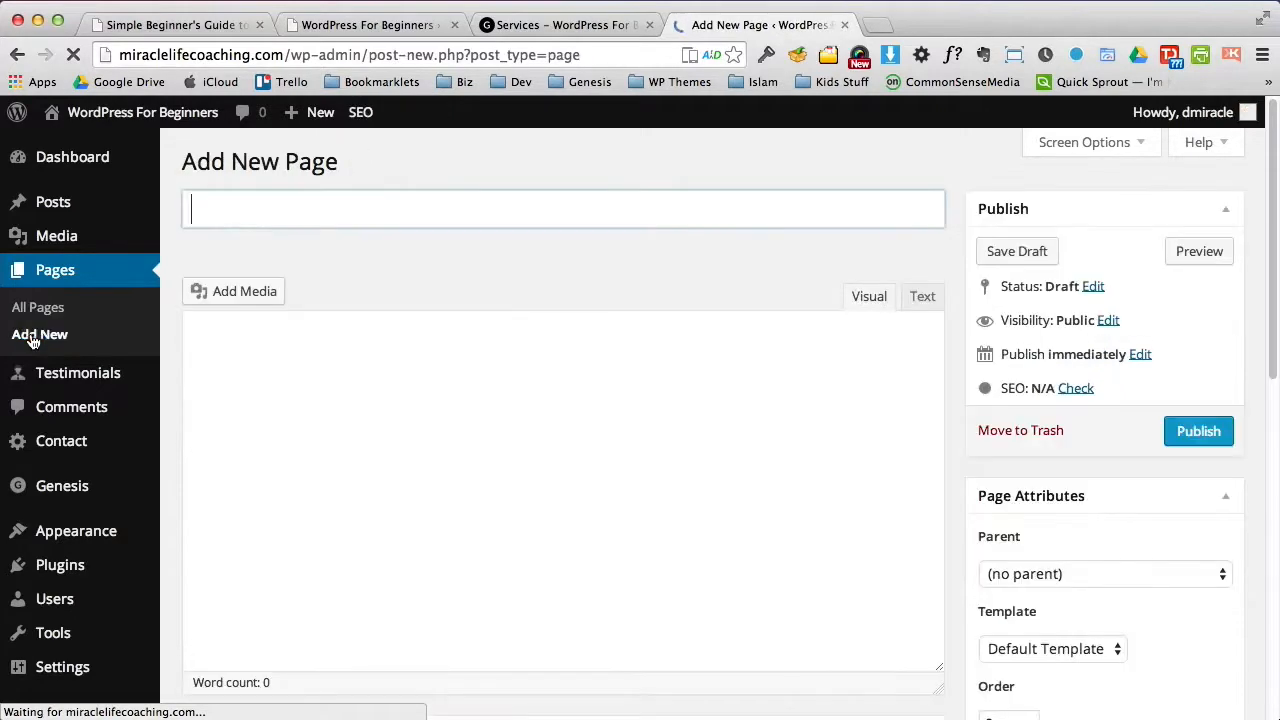
{"action": "left_click", "coordinate": [291, 209]}
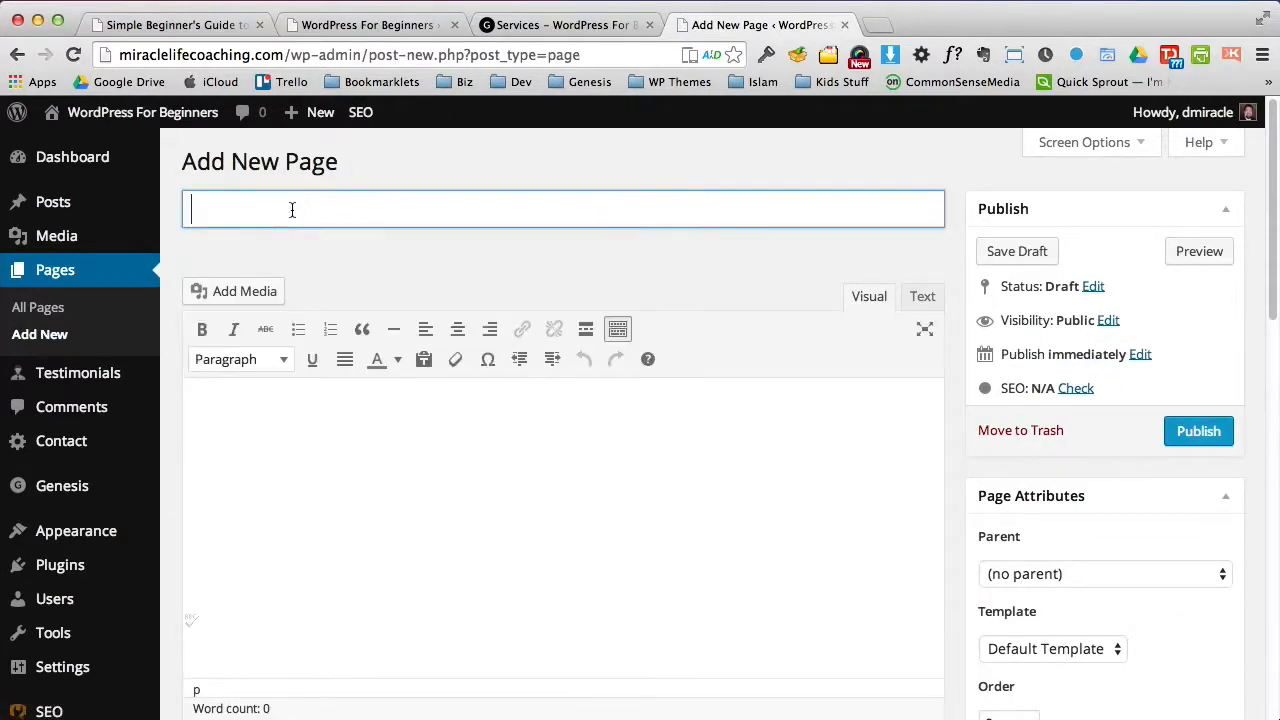
{"action": "type", "text": "New page"}
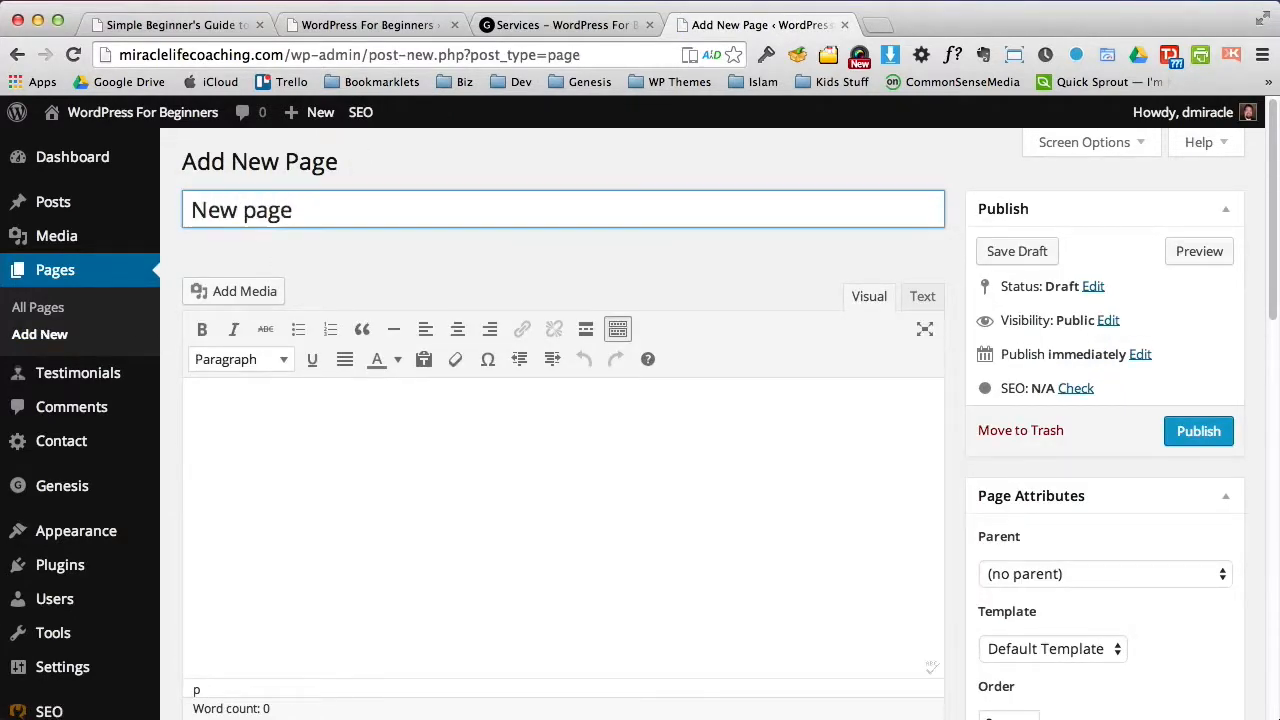
{"action": "key", "text": "BackSpace"}
{"action": "key", "text": "BackSpace"}
{"action": "key", "text": "BackSpace"}
{"action": "key", "text": "BackSpace"}
{"action": "type", "text": "Page"}
Step: Enter "Text" as the page's body and publish it, checking the reloaded public Services page
{"action": "left_click", "coordinate": [394, 460]}
{"action": "type", "text": "Text"}
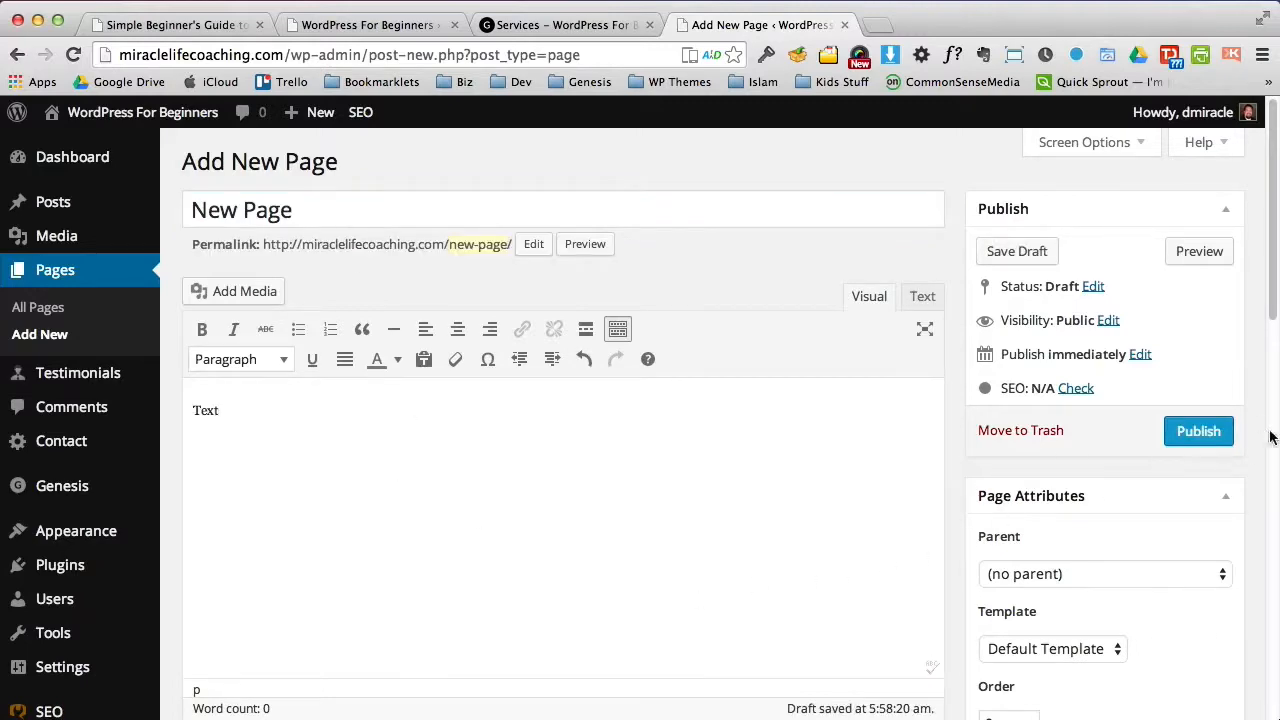
{"action": "left_click", "coordinate": [1200, 431]}
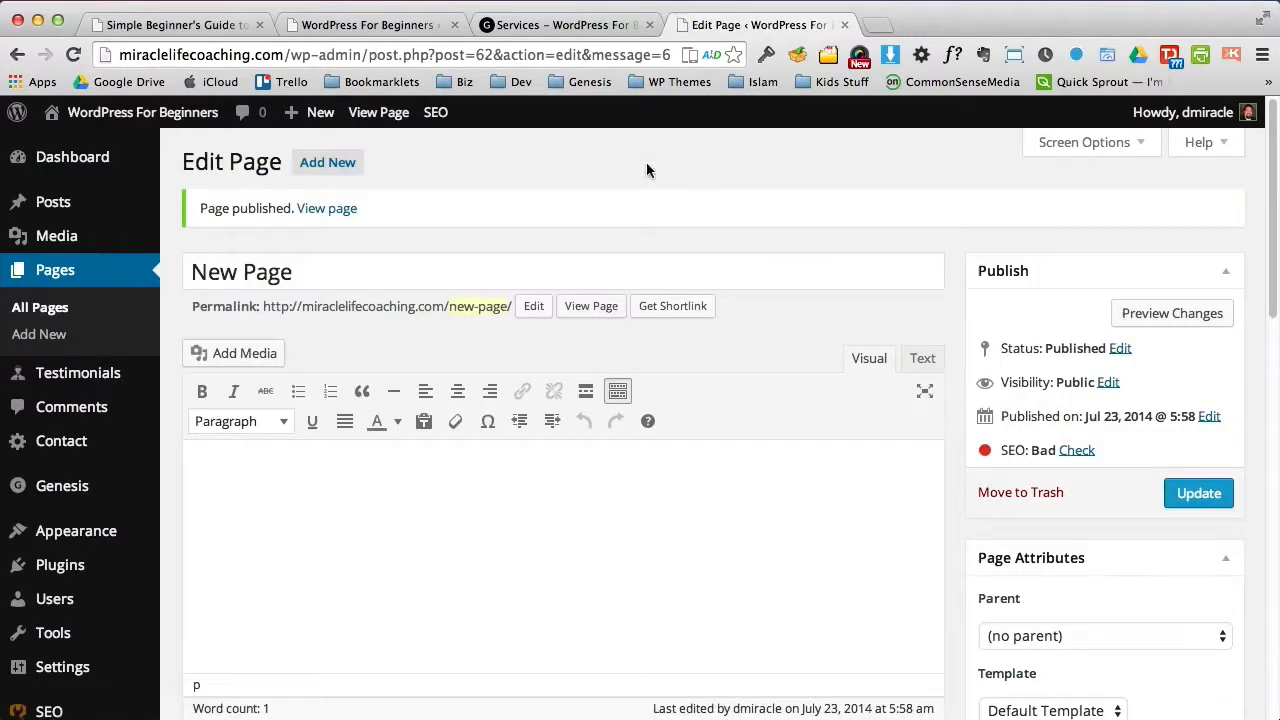
{"action": "left_click", "coordinate": [560, 24]}
{"action": "left_click", "coordinate": [73, 54]}
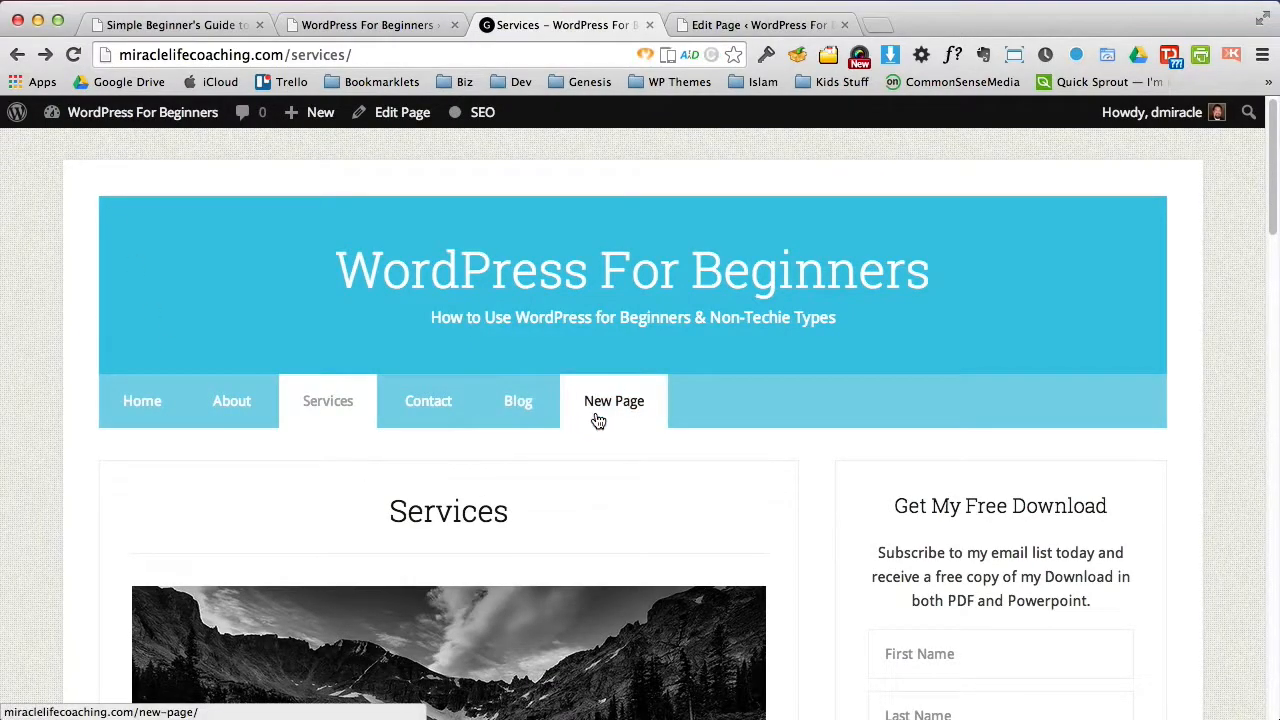
Step: Move New Page between About and Services in the Top Menu and save, checking the order on the public site
{"action": "left_click", "coordinate": [757, 24]}
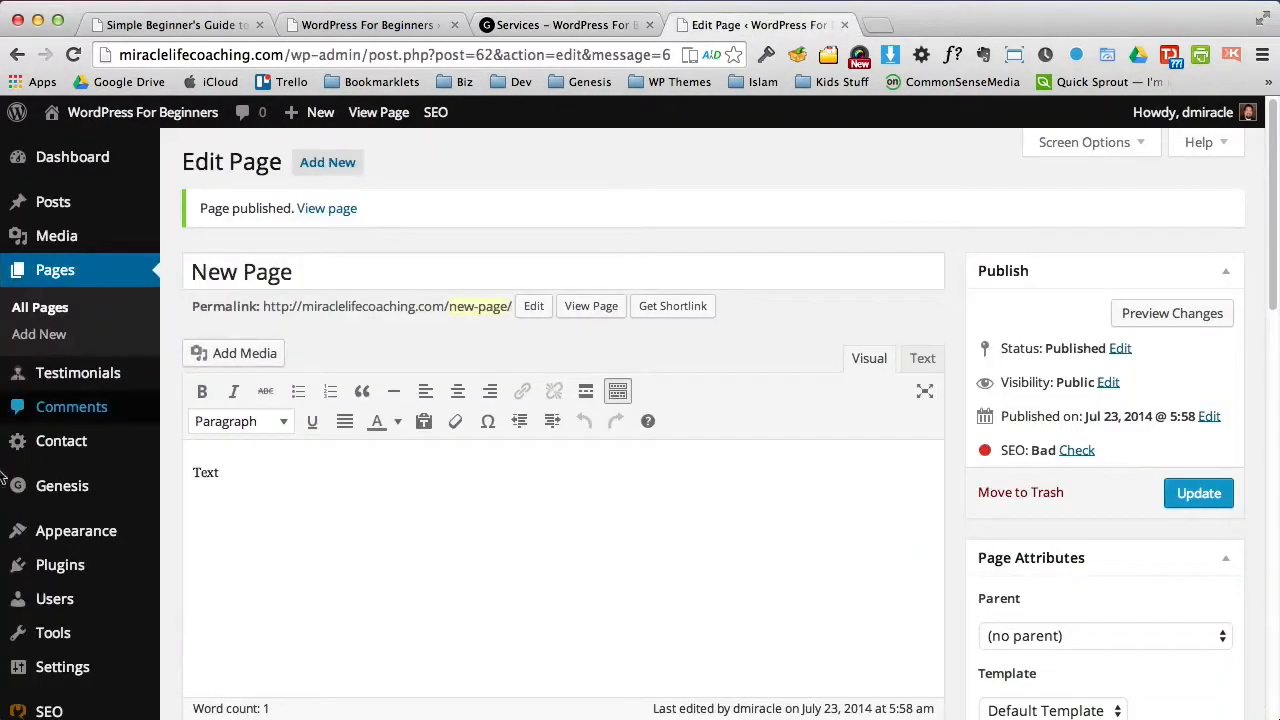
{"action": "mouse_move", "coordinate": [25, 530]}
{"action": "left_click", "coordinate": [240, 610]}
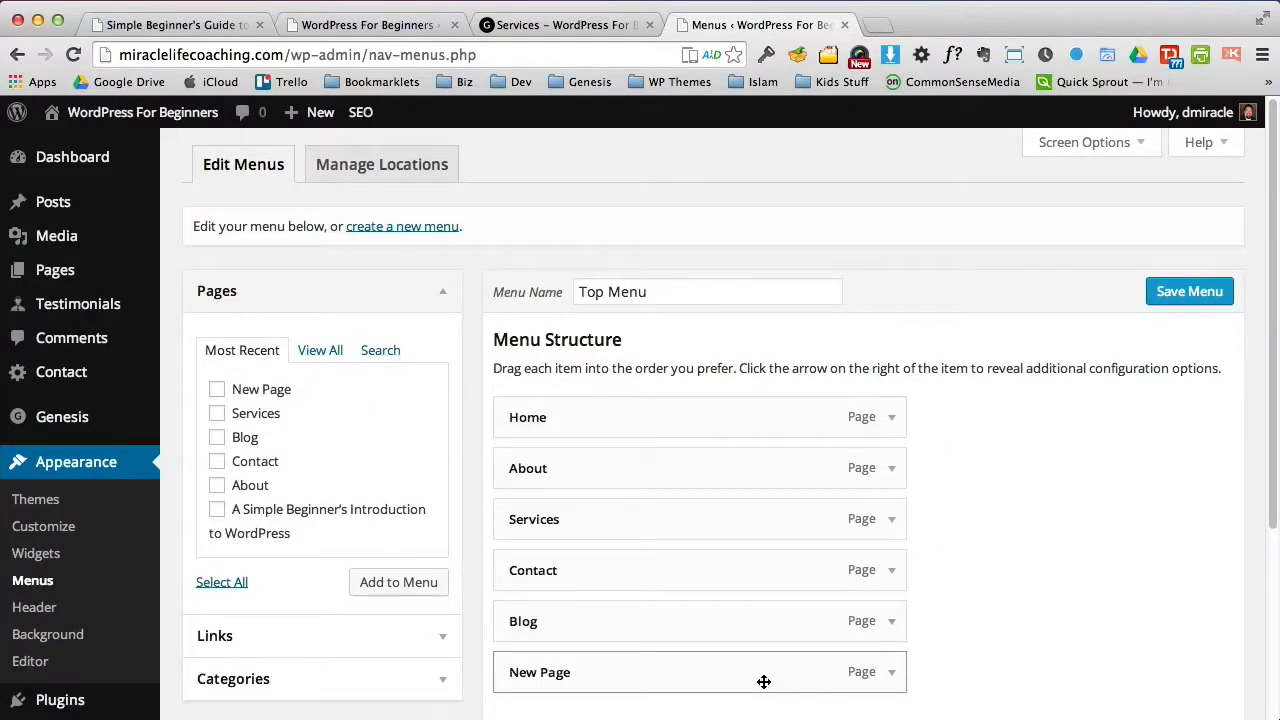
{"action": "left_click_drag", "start_coordinate": [764, 681], "coordinate": [769, 531]}
{"action": "left_click", "coordinate": [1164, 311]}
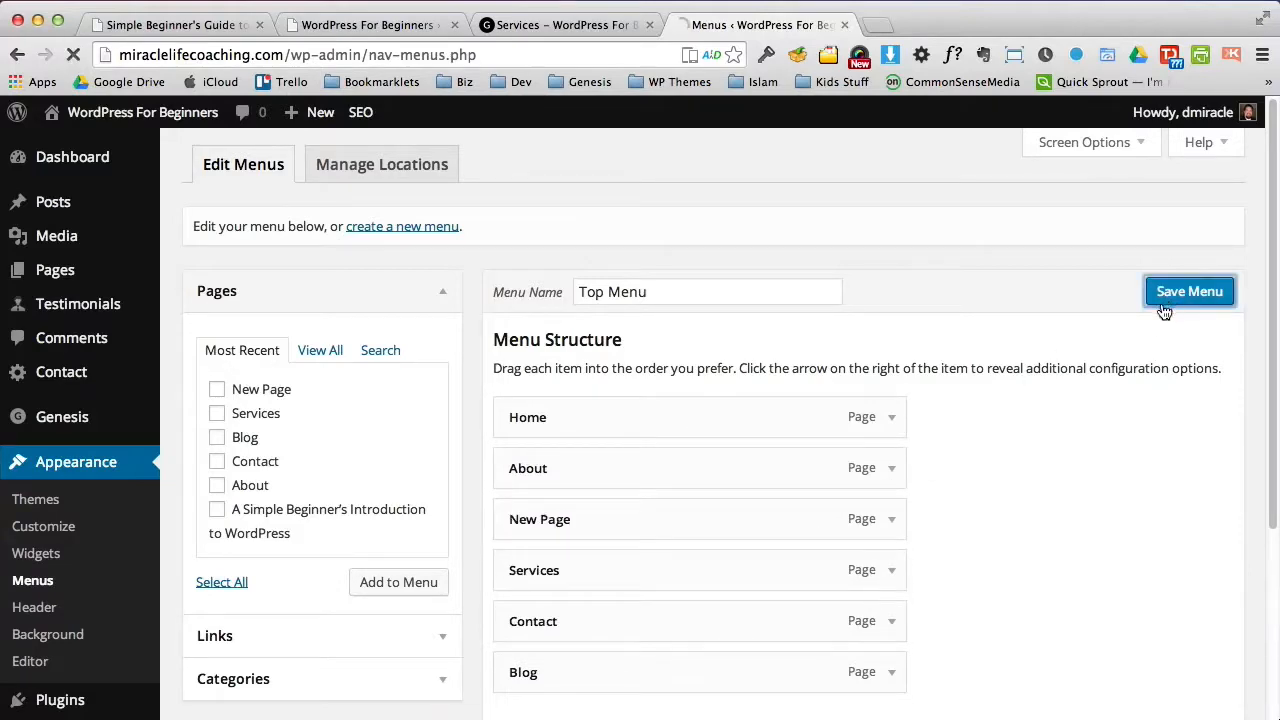
{"action": "left_click", "coordinate": [588, 26]}
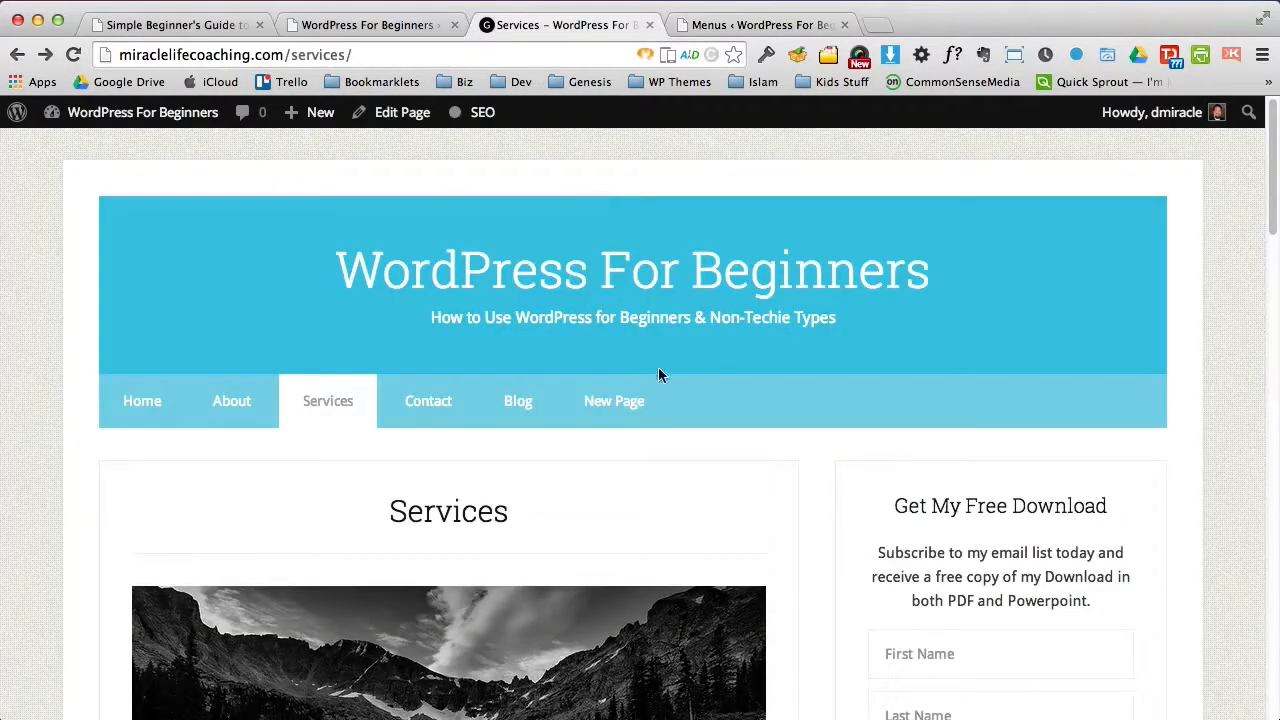
{"action": "left_click", "coordinate": [73, 54]}
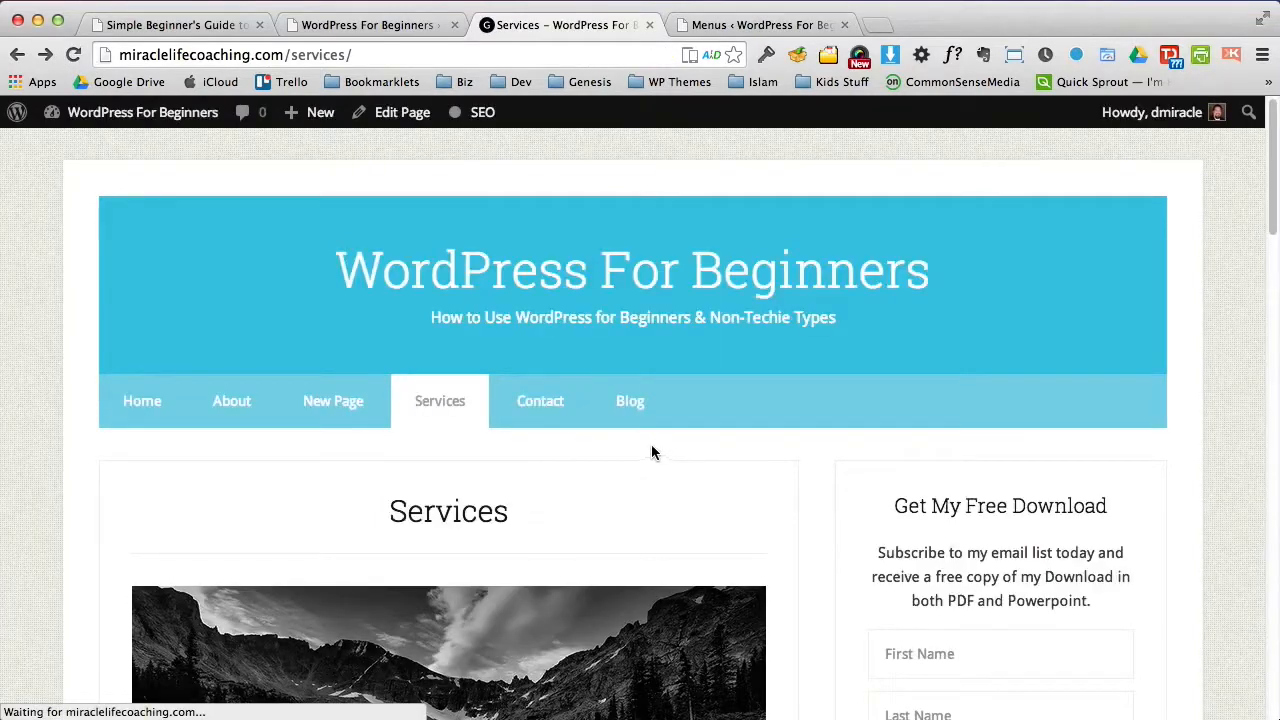
Step: Change the New Page menu item's navigation label to "Services #2" and save the menu, checking it on the public site
{"action": "left_click", "coordinate": [760, 24]}
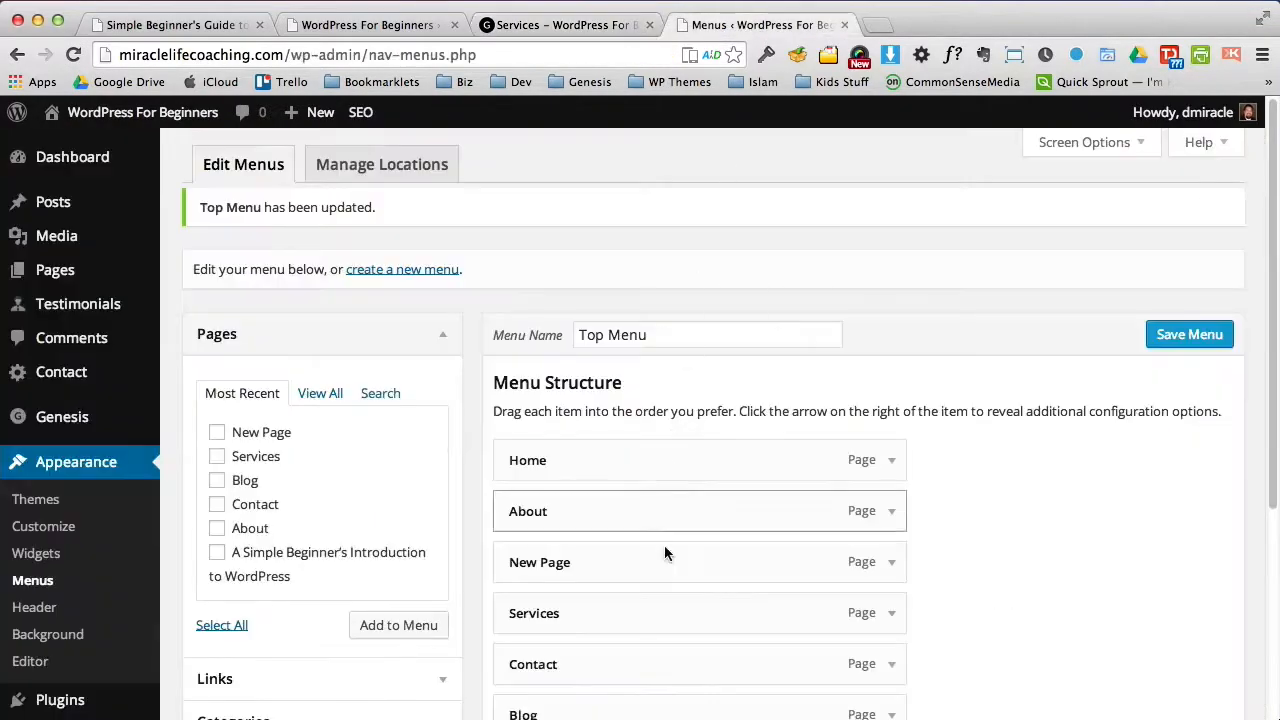
{"action": "left_click", "coordinate": [882, 561]}
{"action": "triple_click", "coordinate": [630, 631]}
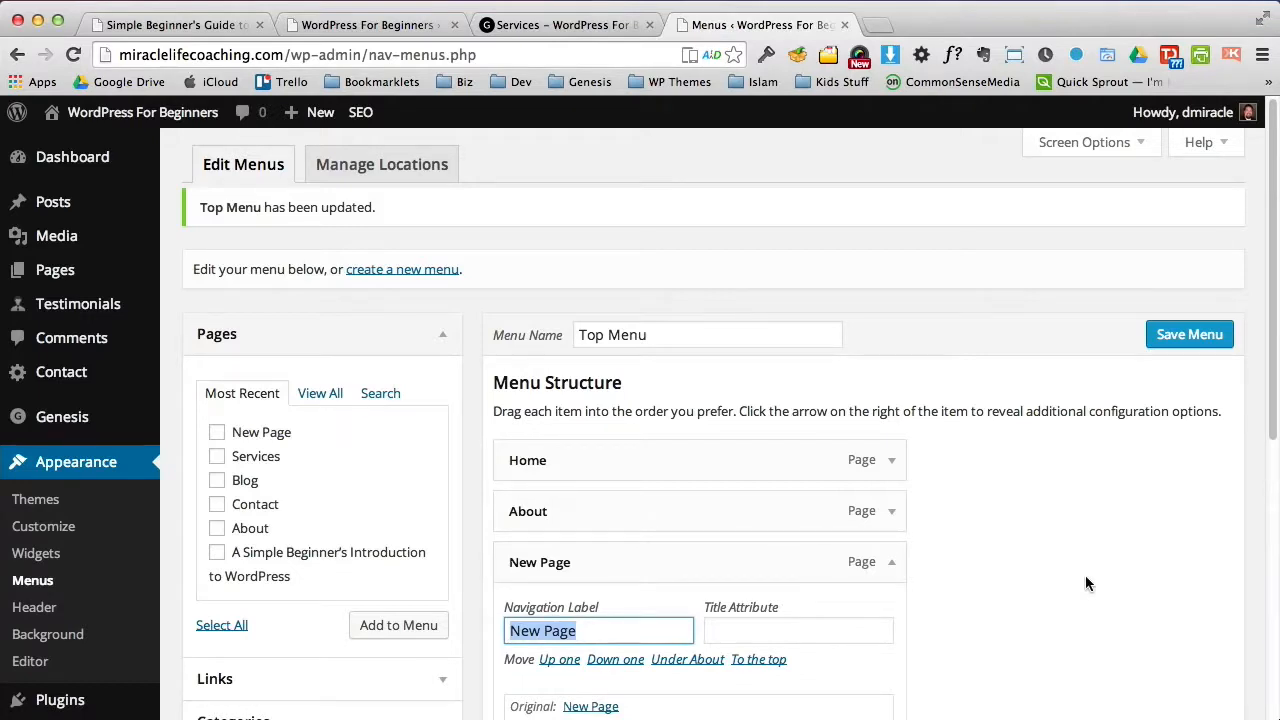
{"action": "type", "text": "Services"}
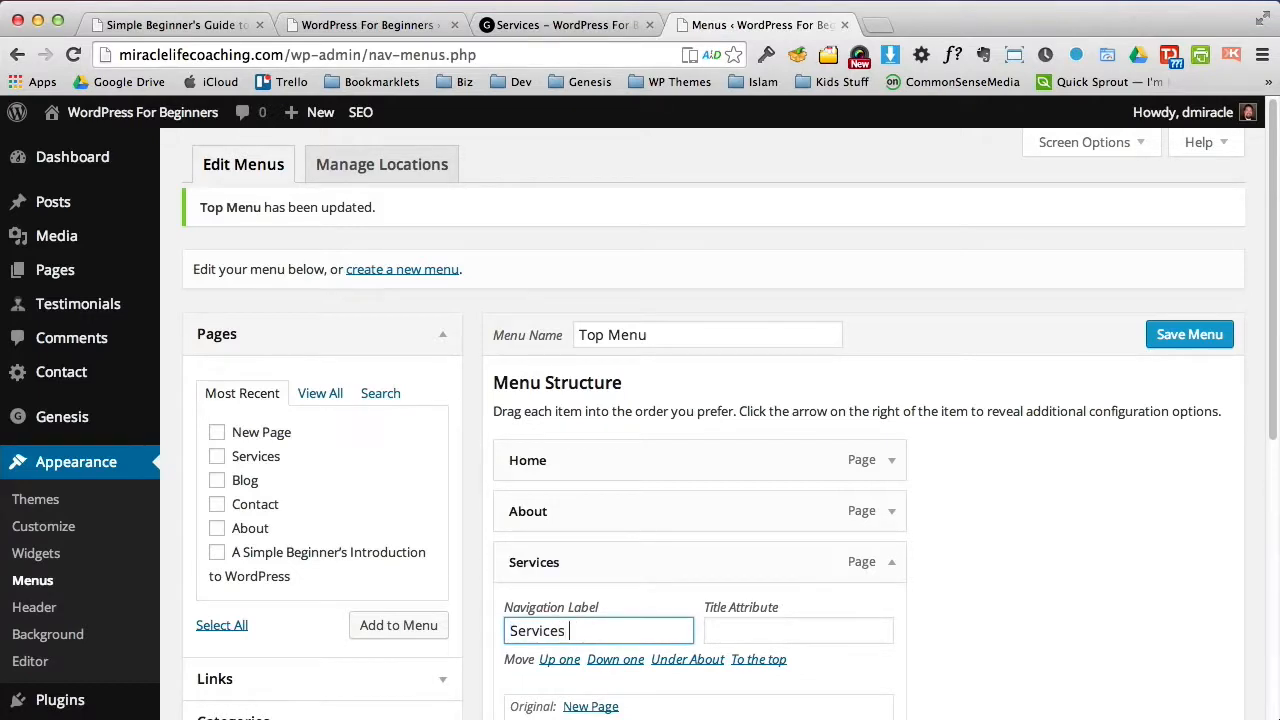
{"action": "type", "text": " #2"}
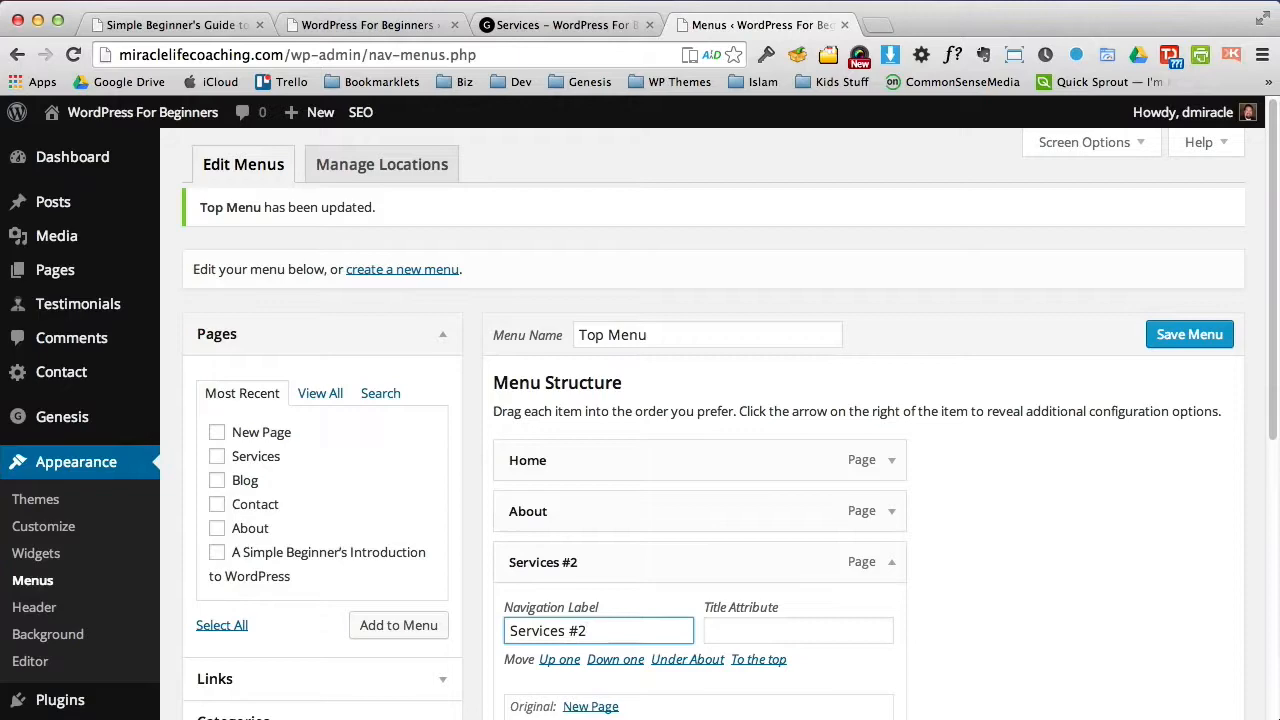
{"action": "left_click", "coordinate": [1195, 334]}
{"action": "left_click", "coordinate": [540, 24]}
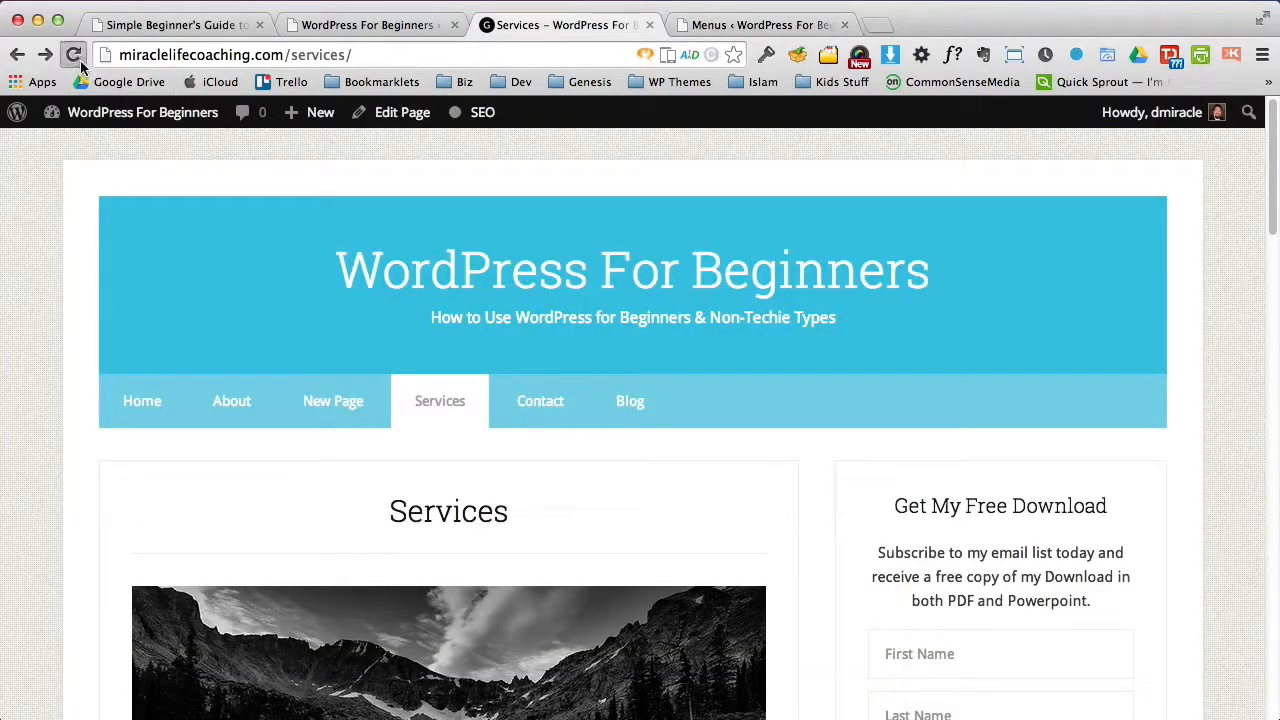
{"action": "left_click", "coordinate": [73, 54]}
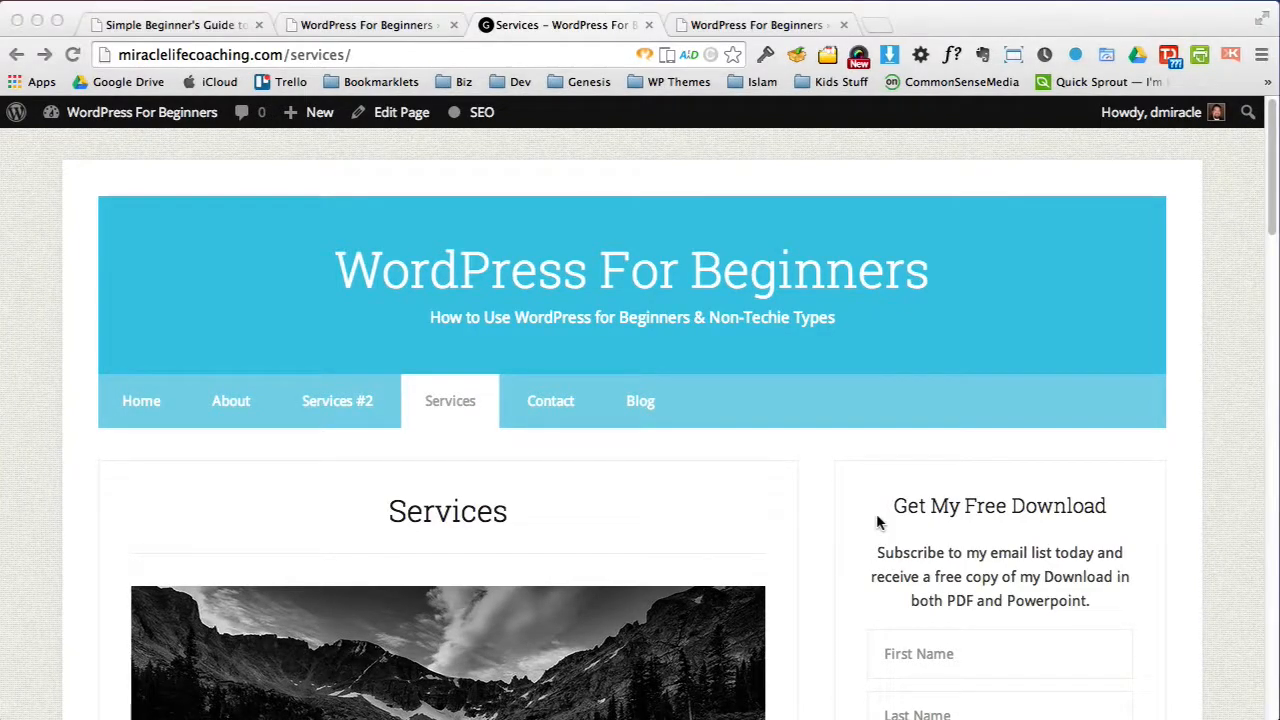
Step: Glance over the public Services page and return to the WordPress introduction title page
{"action": "left_click", "coordinate": [1273, 216]}
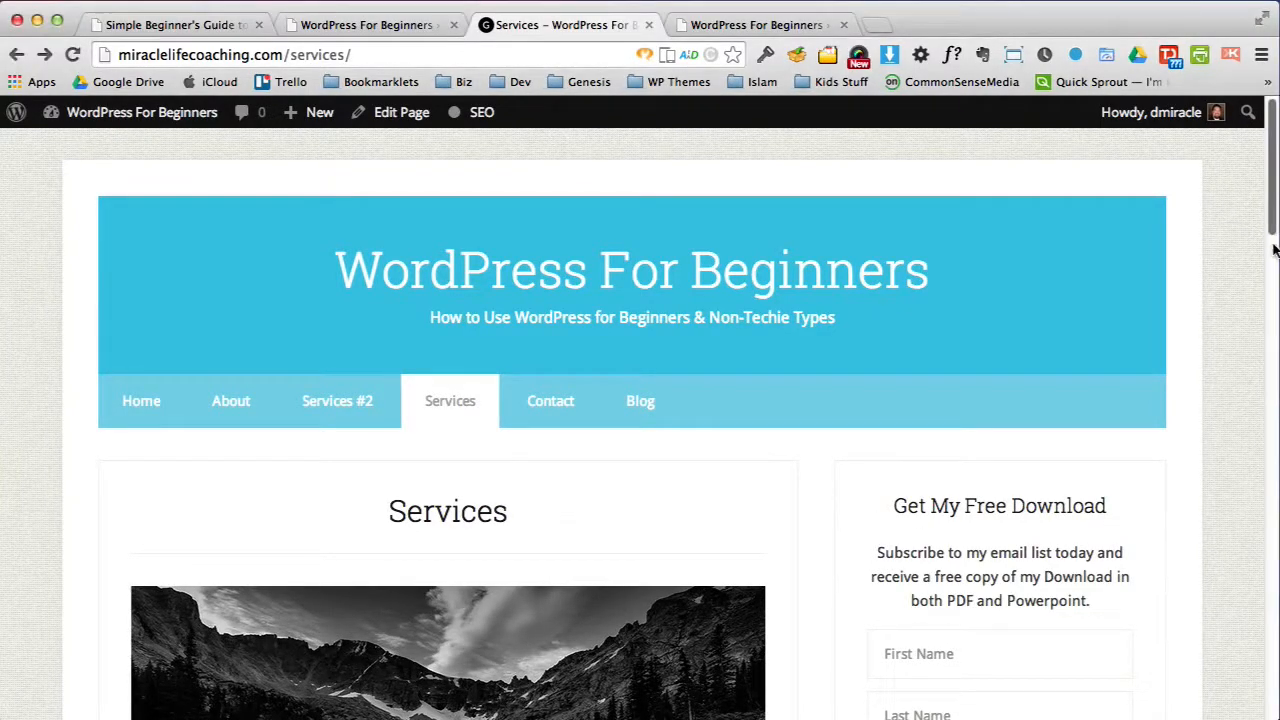
{"action": "scroll", "coordinate": [1272, 215], "scroll_direction": "down", "scroll_amount": 1}
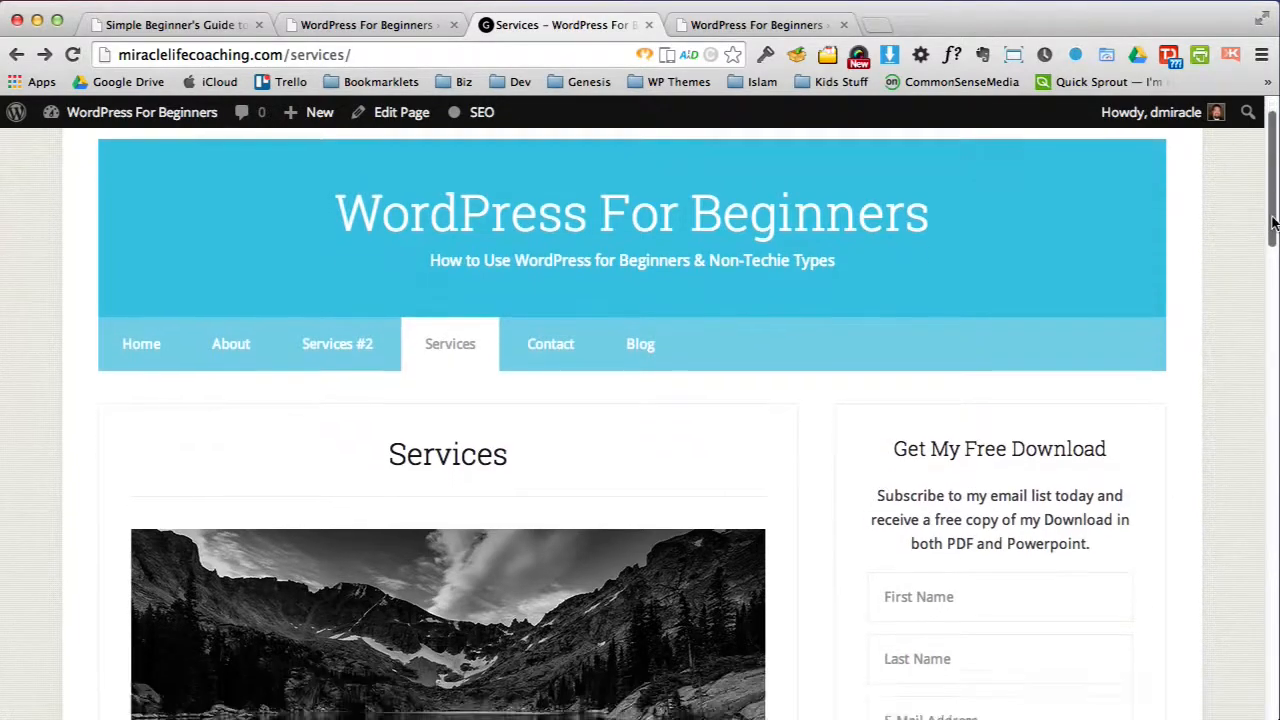
{"action": "left_click_drag", "start_coordinate": [1273, 222], "coordinate": [1262, 195]}
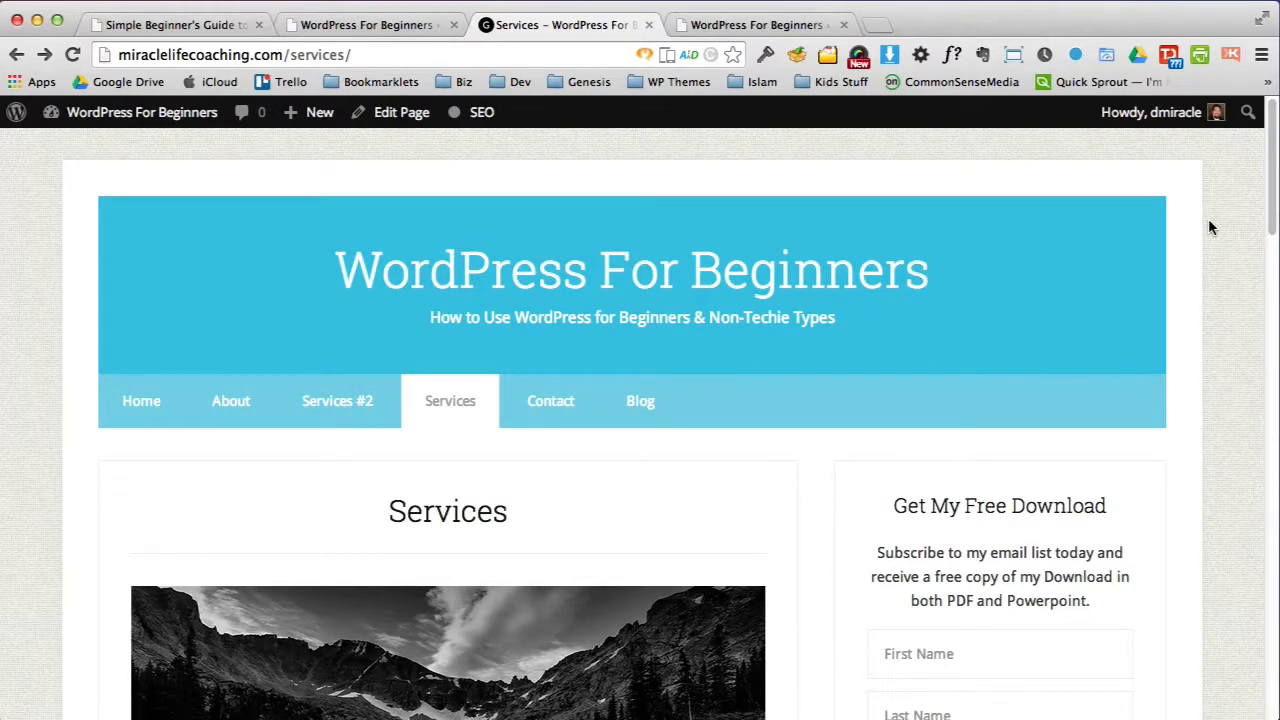
{"action": "left_click", "coordinate": [150, 24]}
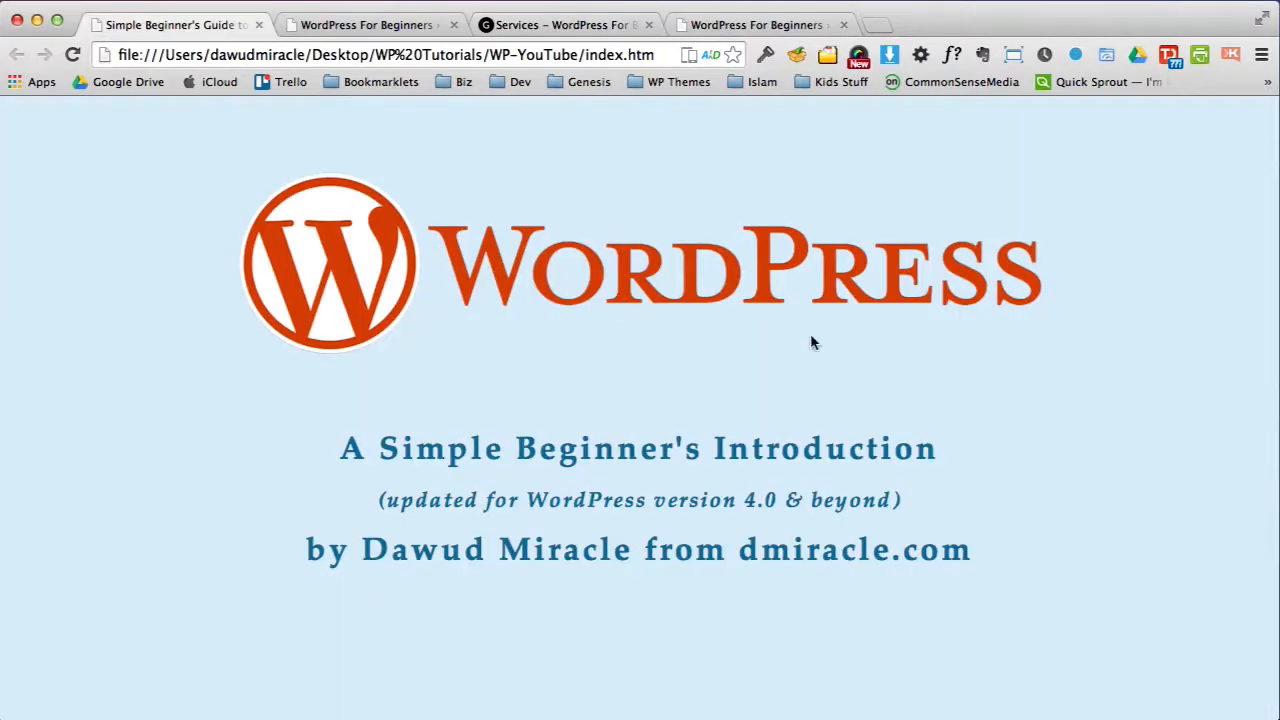